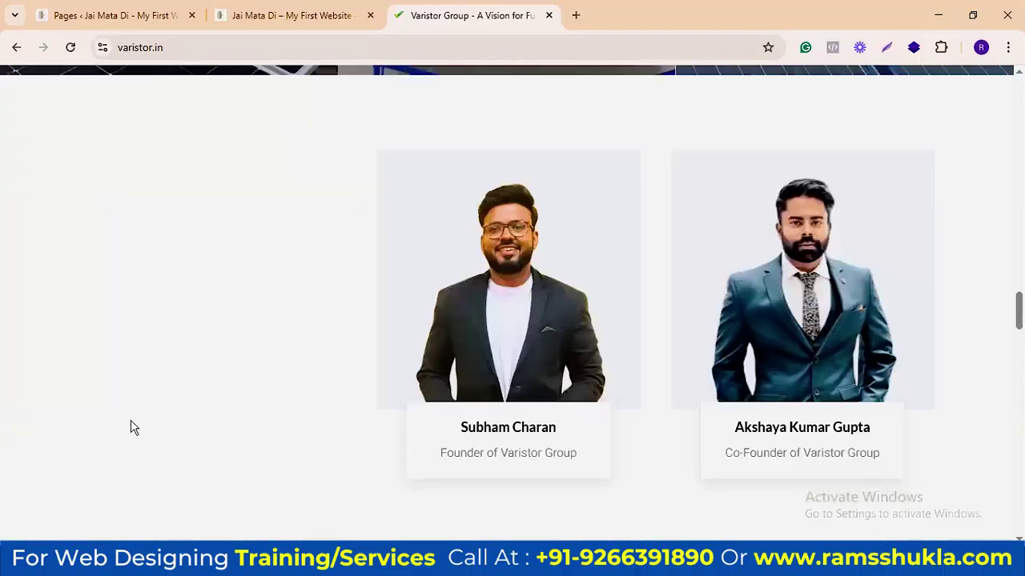
Step: Examine the Varistor Group reference page down to its footer, and test the Google menu link on the local WordPress site
scroll(201, 353, down, 5)
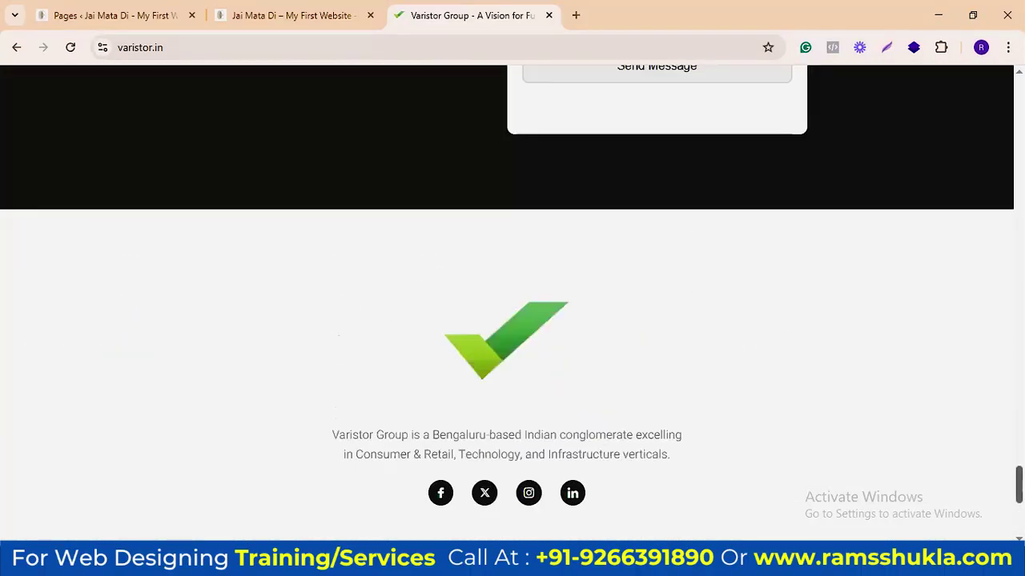
drag(1018, 485, 1019, 98)
click(261, 9)
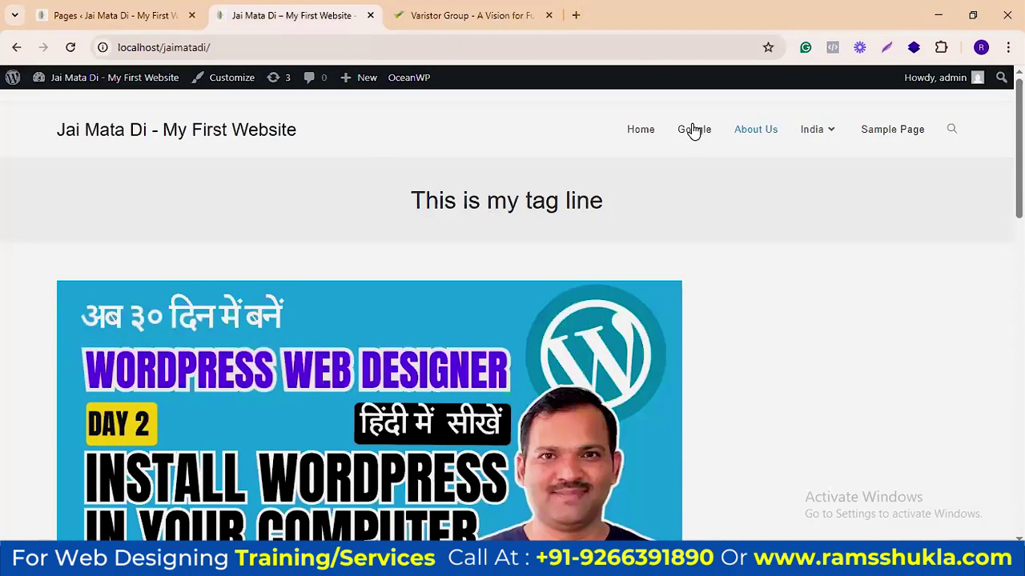
click(694, 130)
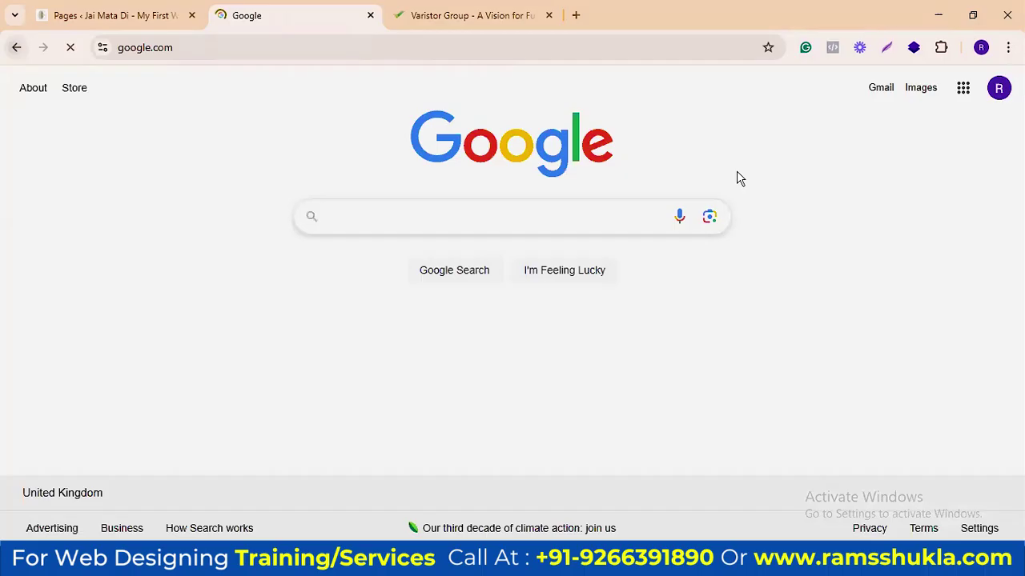
key(alt+Left)
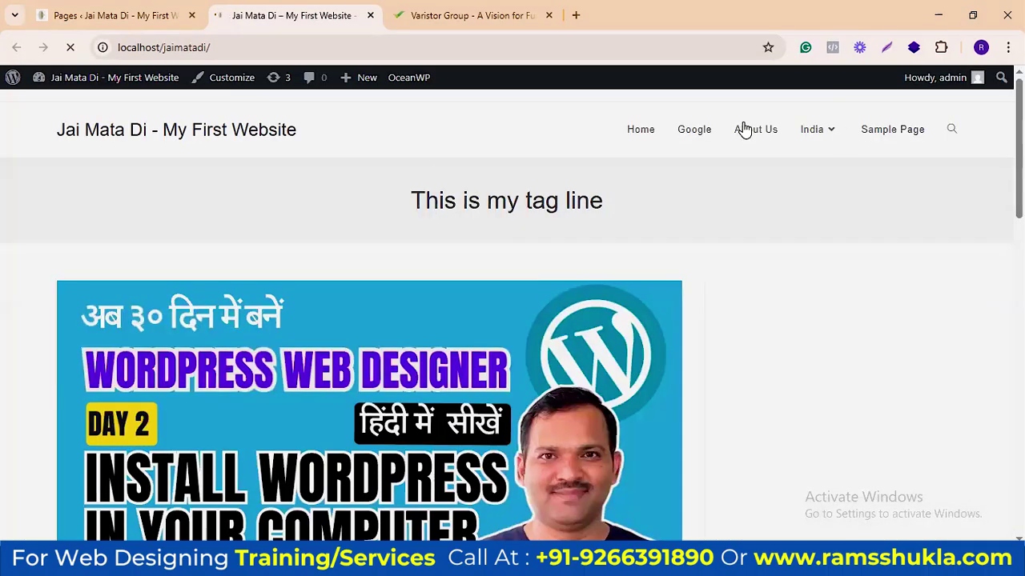
Step: Review the About Us and Sample Page entries of the local site's menu and return to its Home page
click(747, 132)
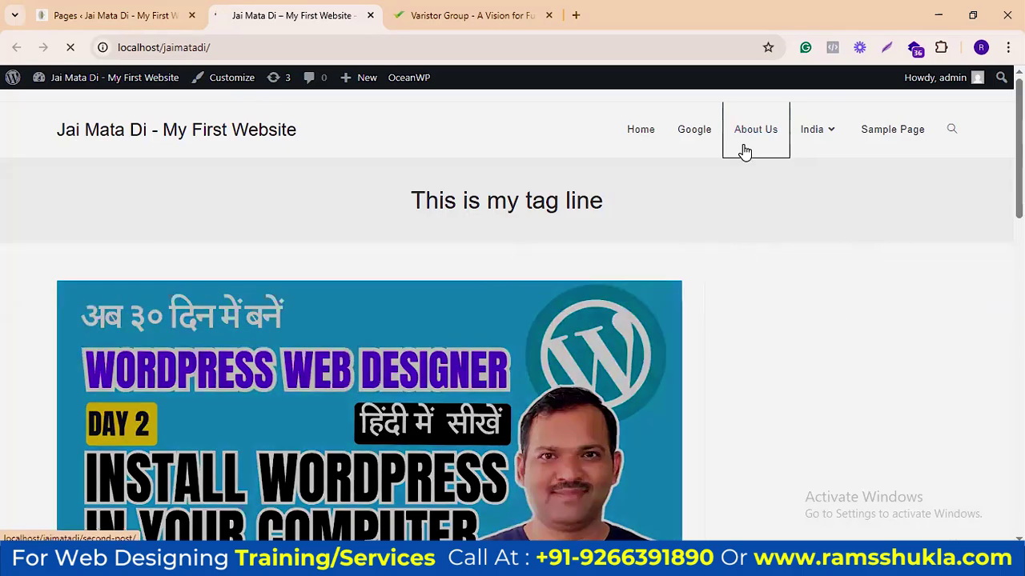
scroll(560, 392, down, 1)
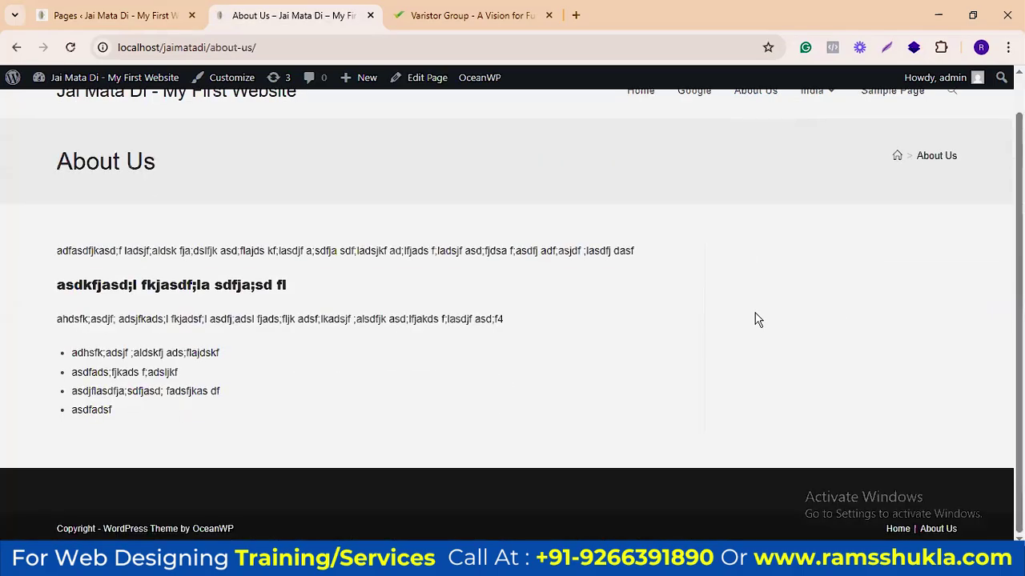
scroll(914, 148, up, 1)
click(892, 130)
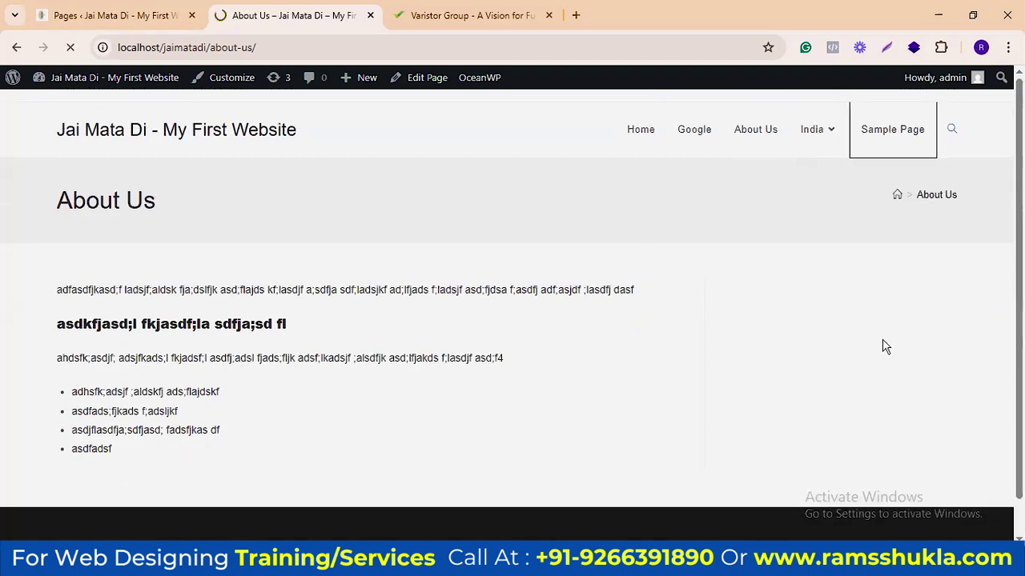
scroll(903, 345, down, 1)
scroll(290, 130, up, 1)
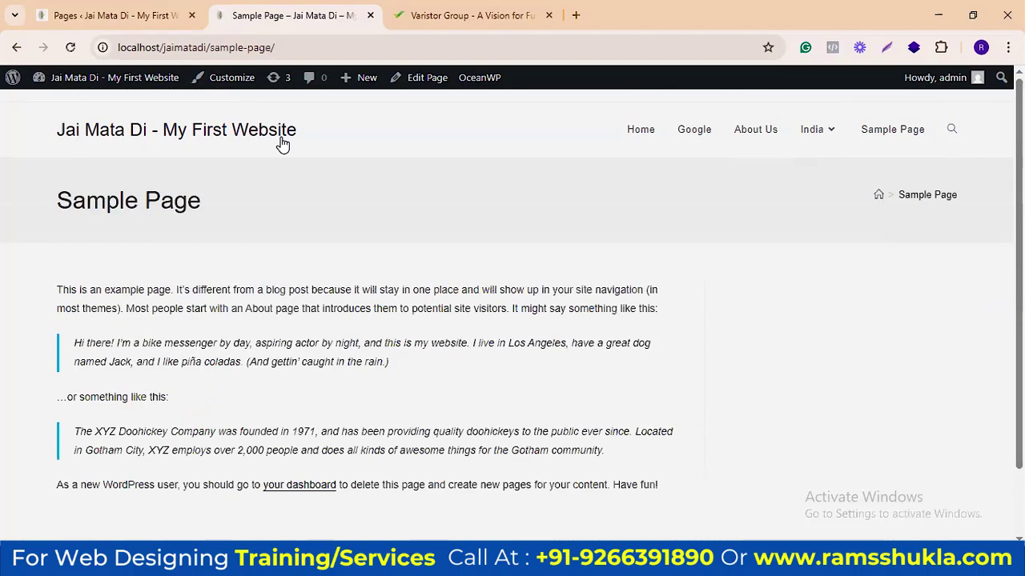
click(652, 131)
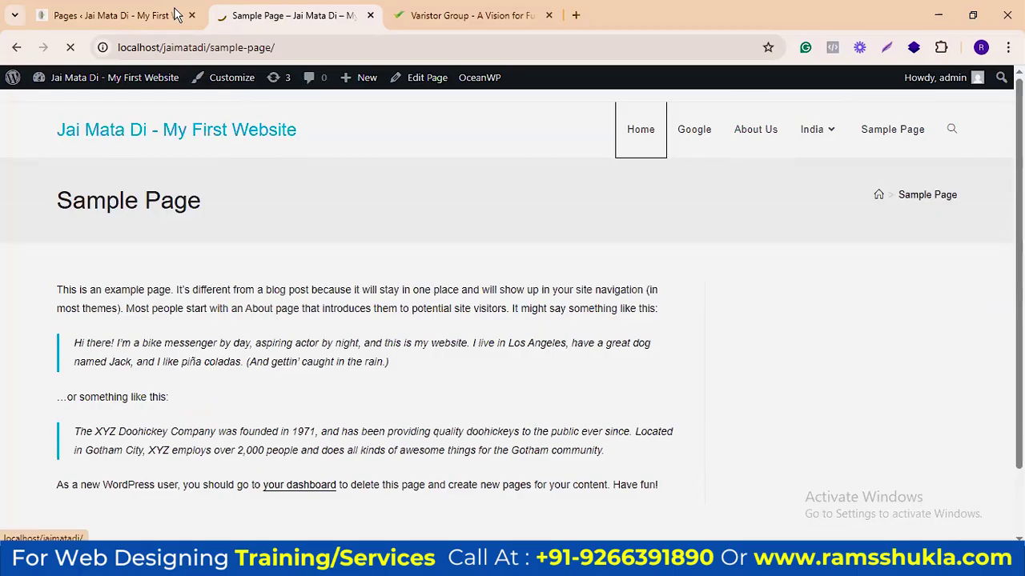
Step: In the WordPress dashboard, add a new template titled Header to the OceanWP library
click(143, 19)
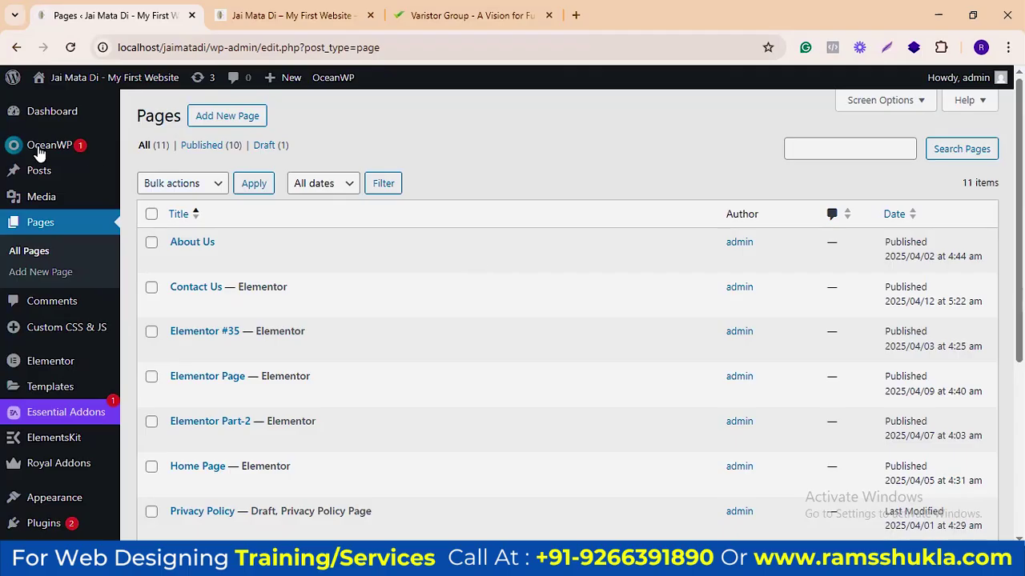
mouse_move(40, 153)
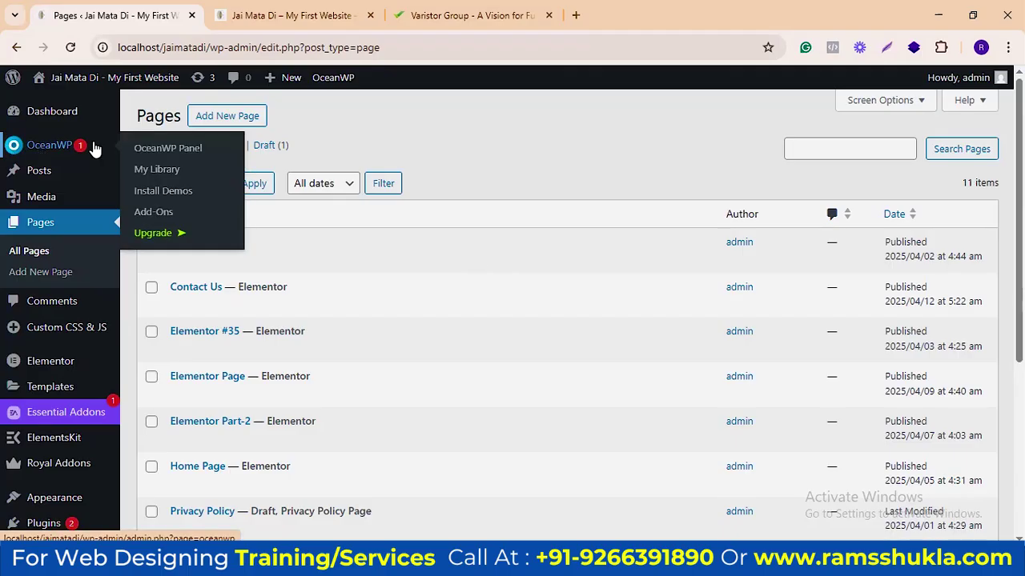
click(164, 171)
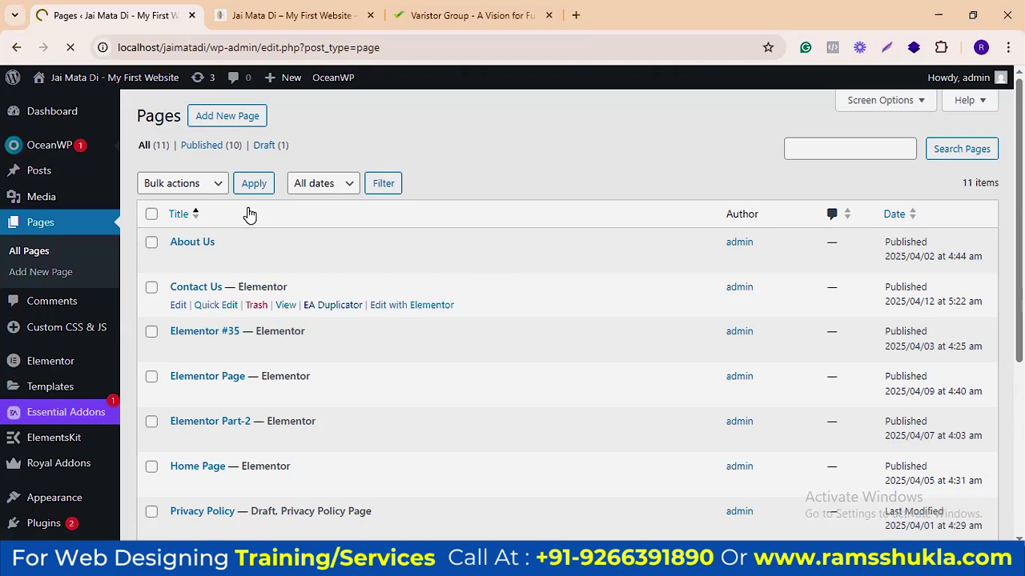
mouse_move(81, 144)
click(155, 168)
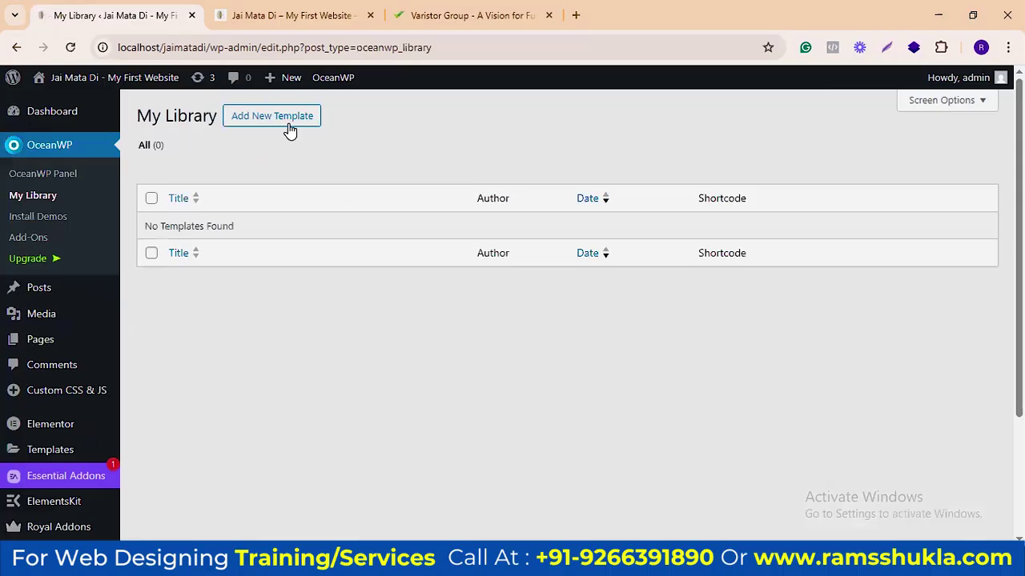
click(280, 118)
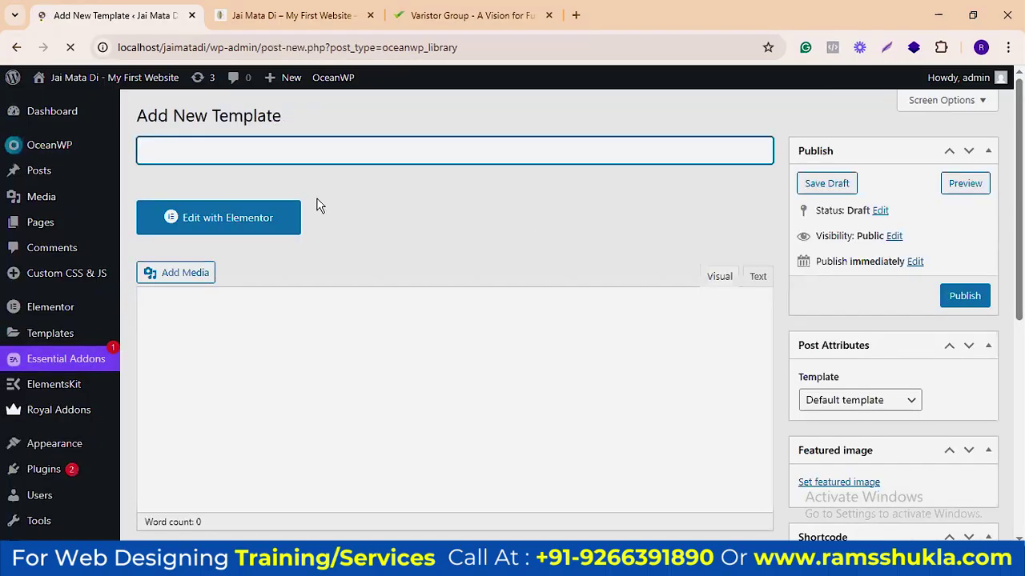
text(Header)
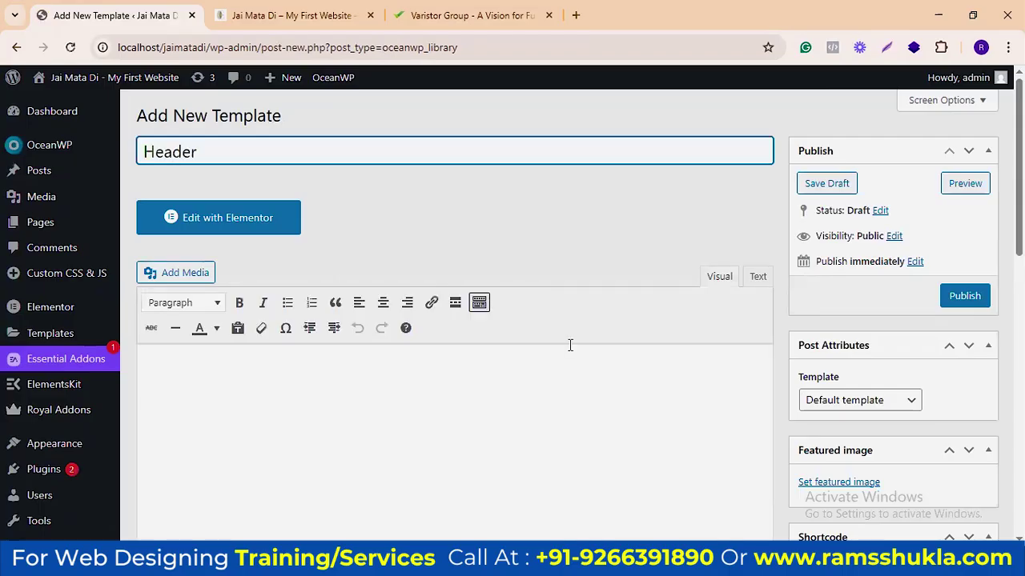
Step: Set the Header template's page template to Elementor Canvas and publish it
scroll(876, 308, down, 1)
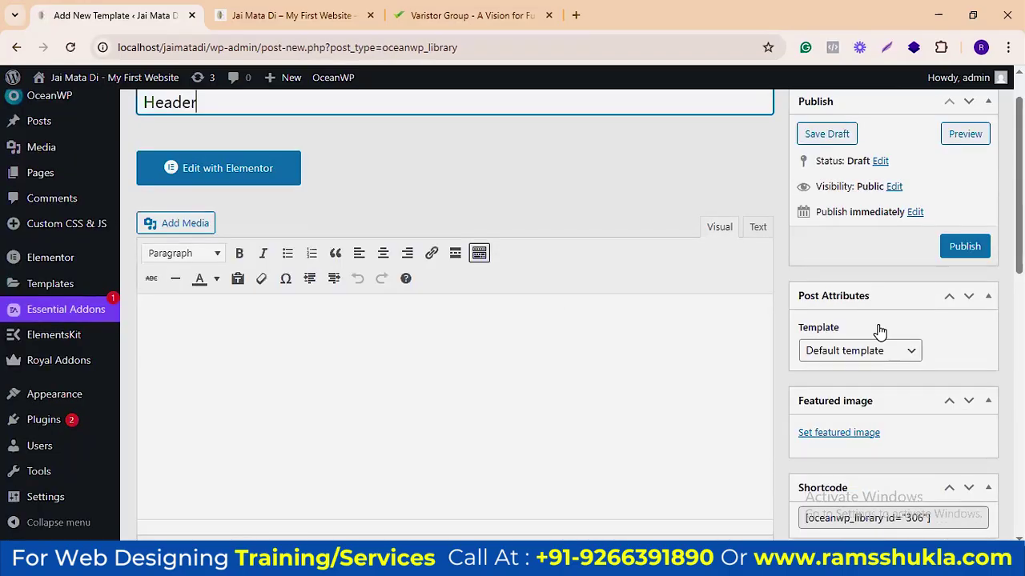
scroll(871, 341, down, 1)
click(871, 328)
click(845, 370)
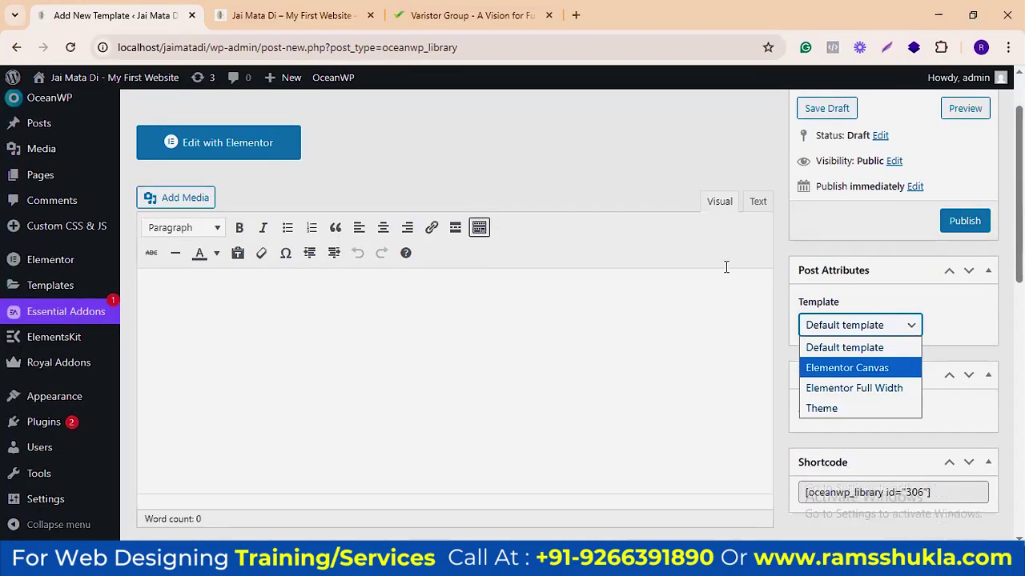
scroll(959, 344, up, 1)
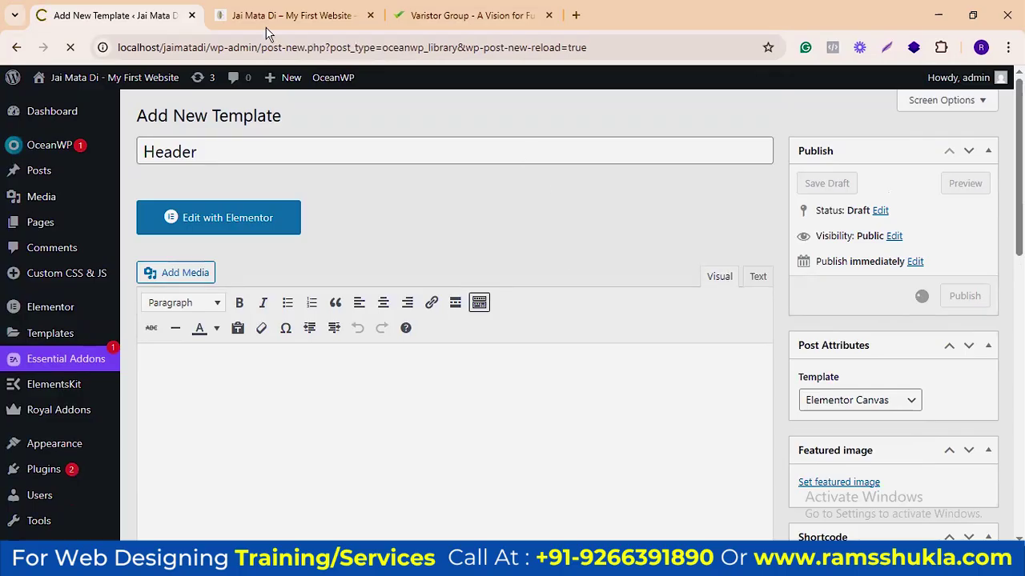
click(323, 18)
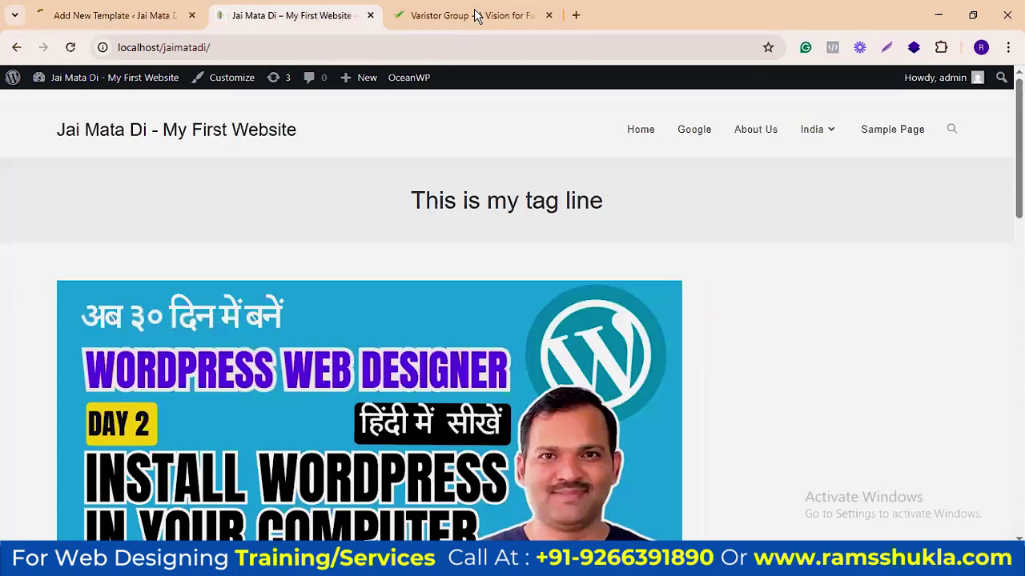
click(128, 16)
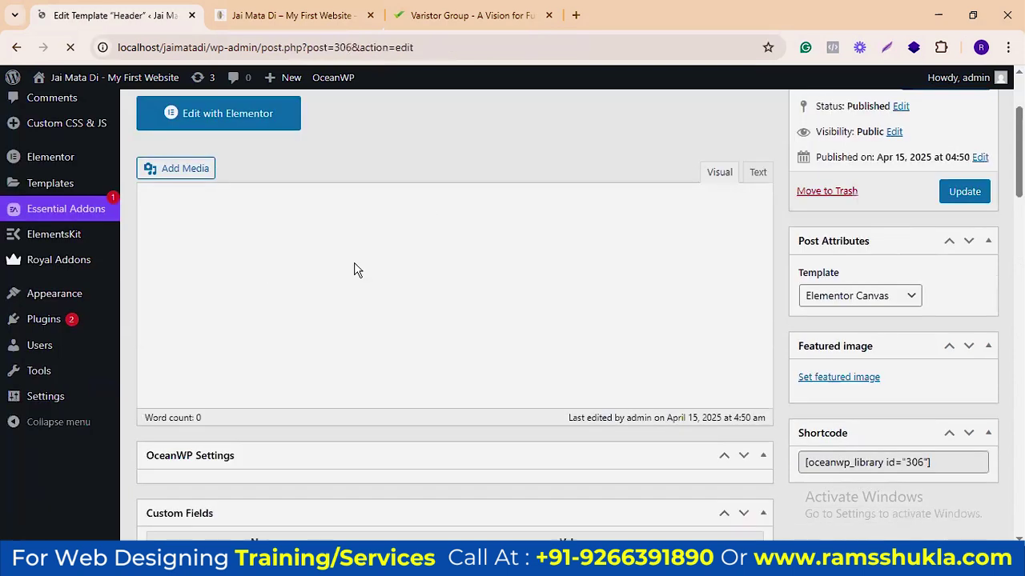
Step: Start editing the published Header template with Elementor from its edit page
scroll(257, 270, up, 2)
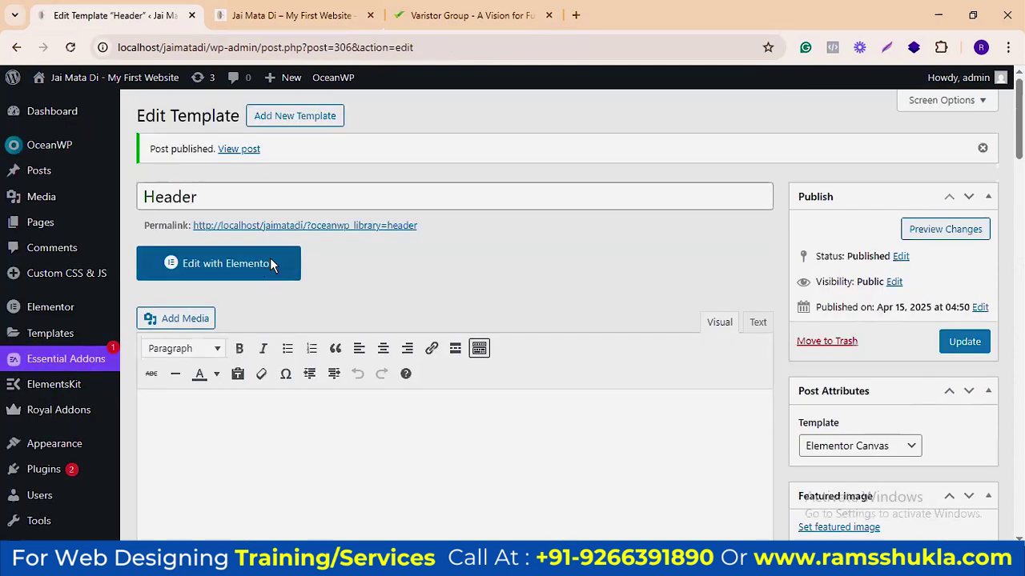
right_click(258, 261)
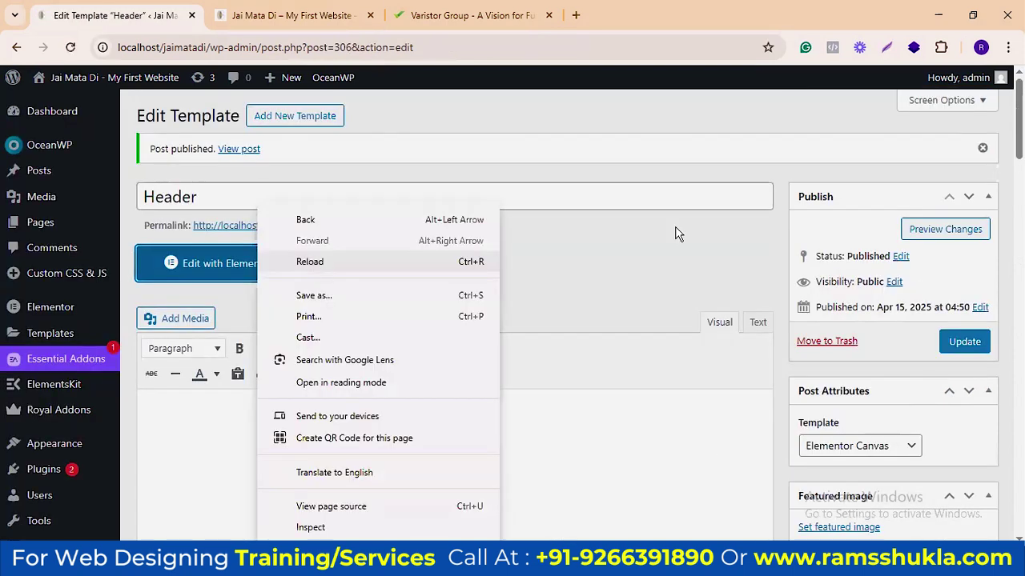
click(262, 266)
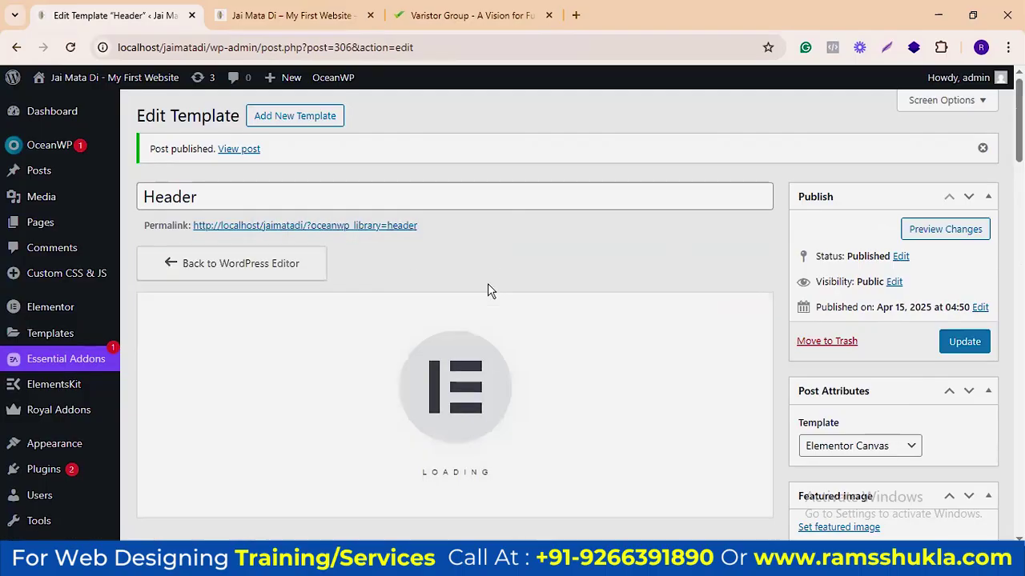
scroll(476, 260, down, 3)
scroll(464, 240, up, 2)
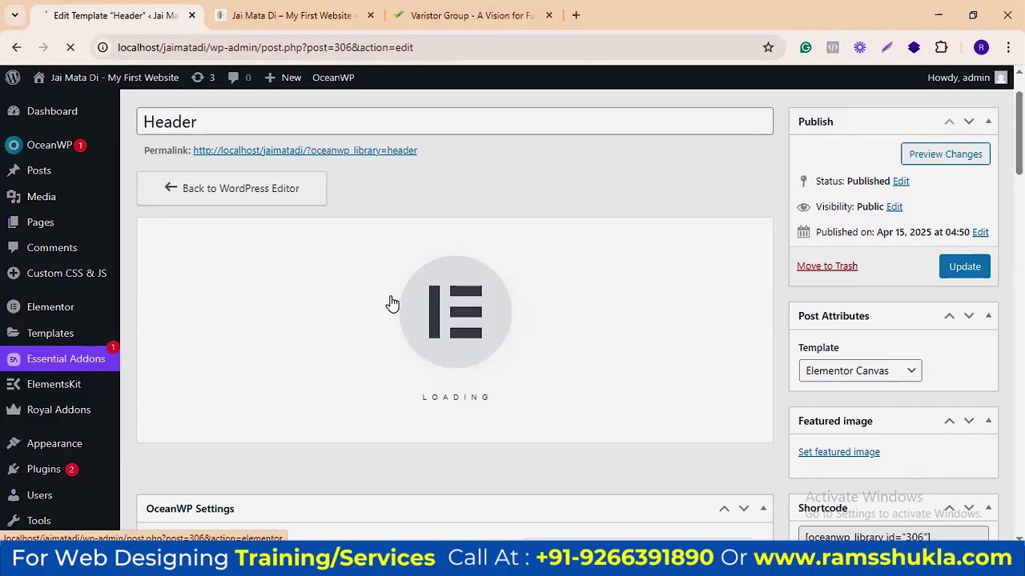
scroll(667, 248, down, 1)
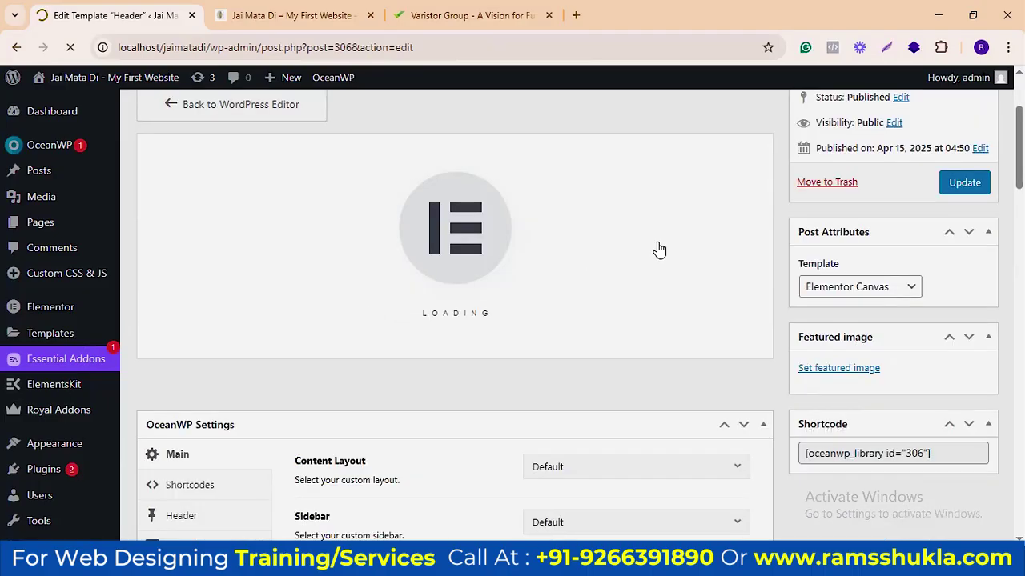
scroll(534, 281, up, 1)
scroll(432, 143, up, 2)
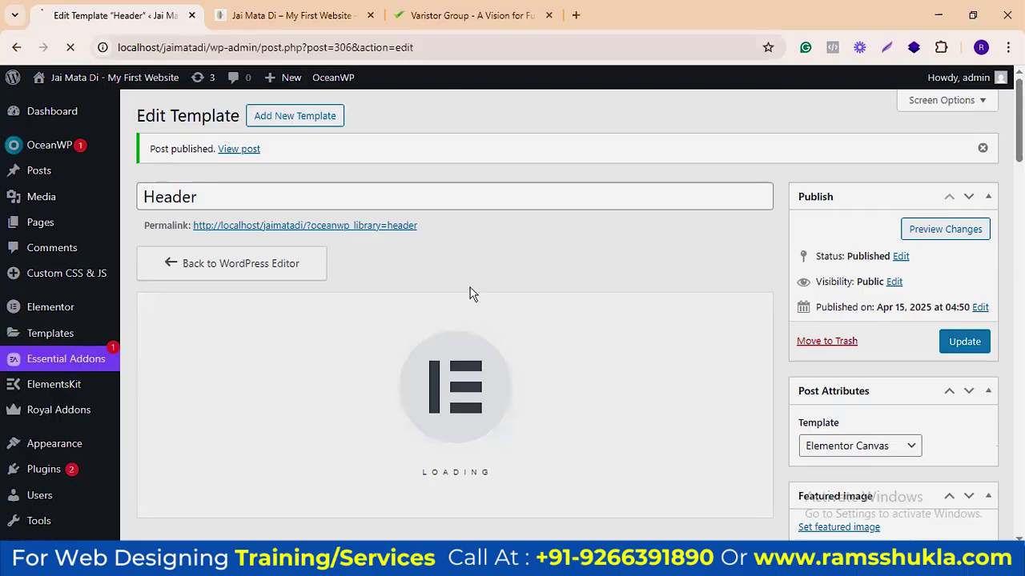
Step: View the published Header post in a new tab and open it in the Elementor editor from there
right_click(238, 150)
click(268, 168)
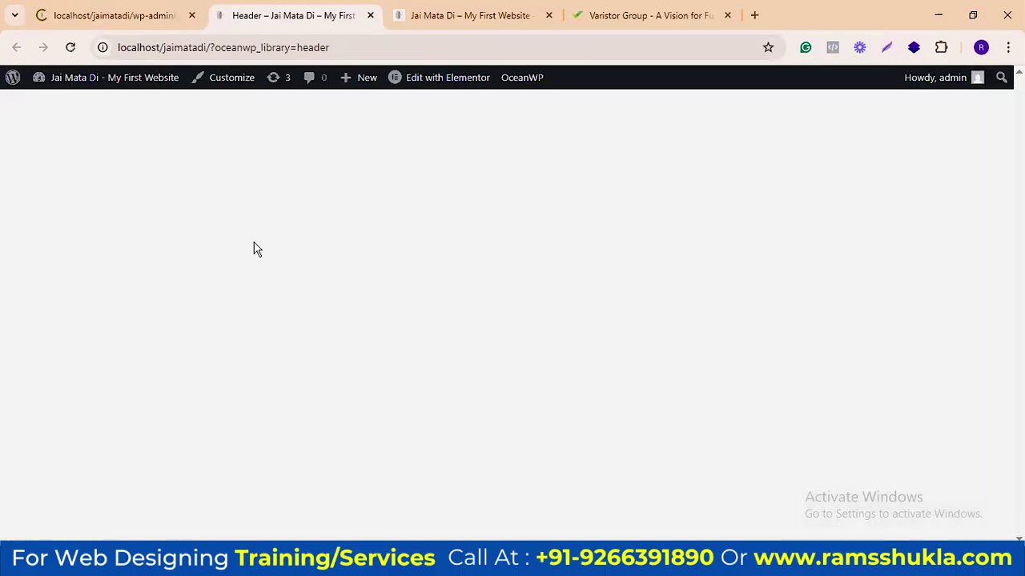
click(449, 80)
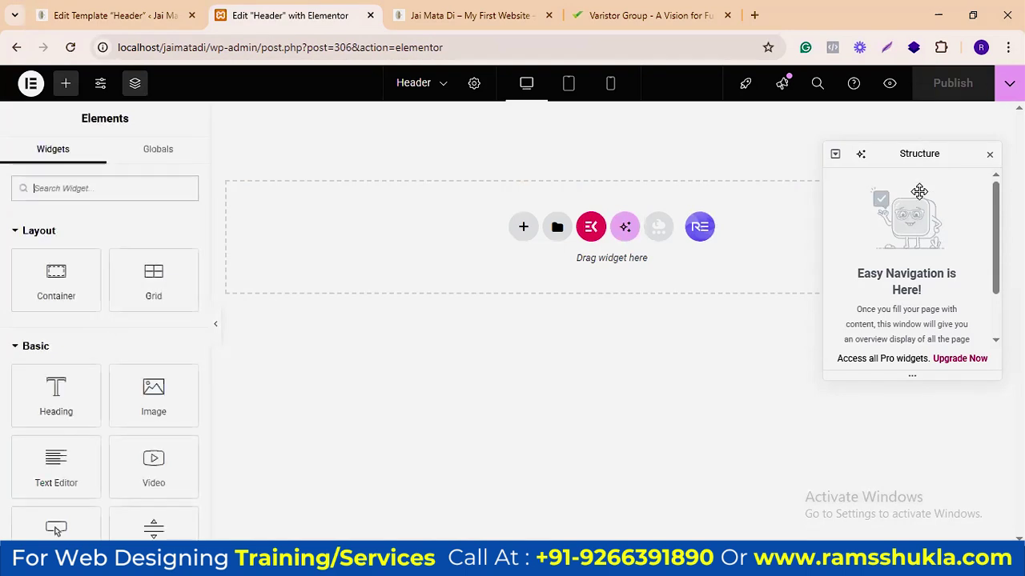
Step: Move the Structure window clear of the canvas and add a Flexbox container with a single downward-direction structure
drag(919, 192, 924, 306)
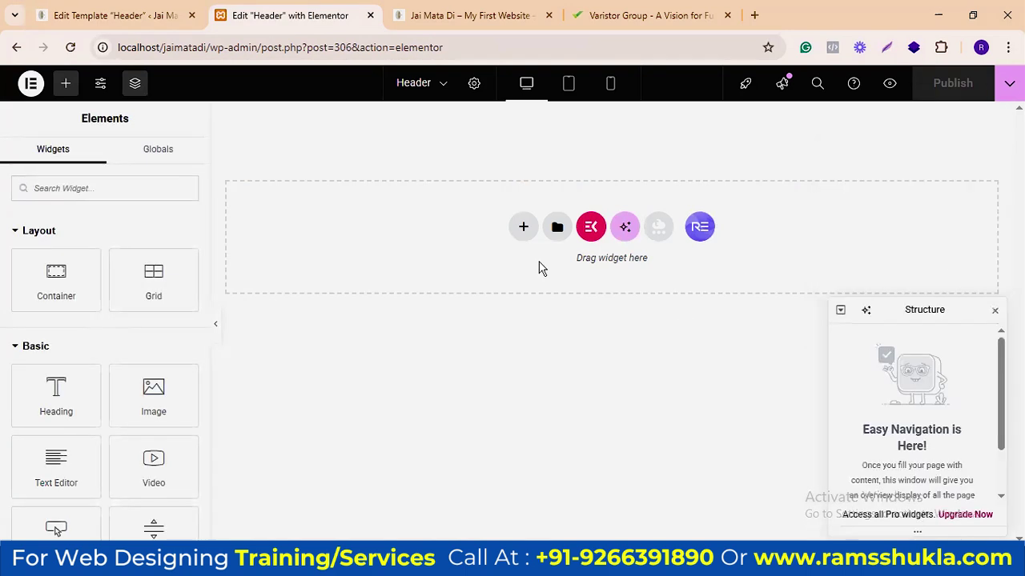
click(522, 230)
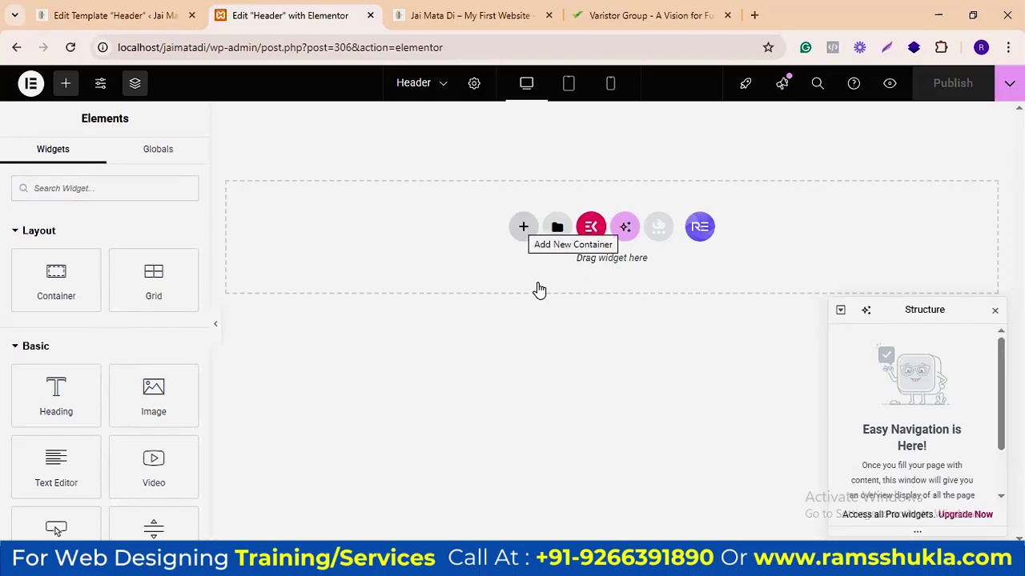
click(639, 304)
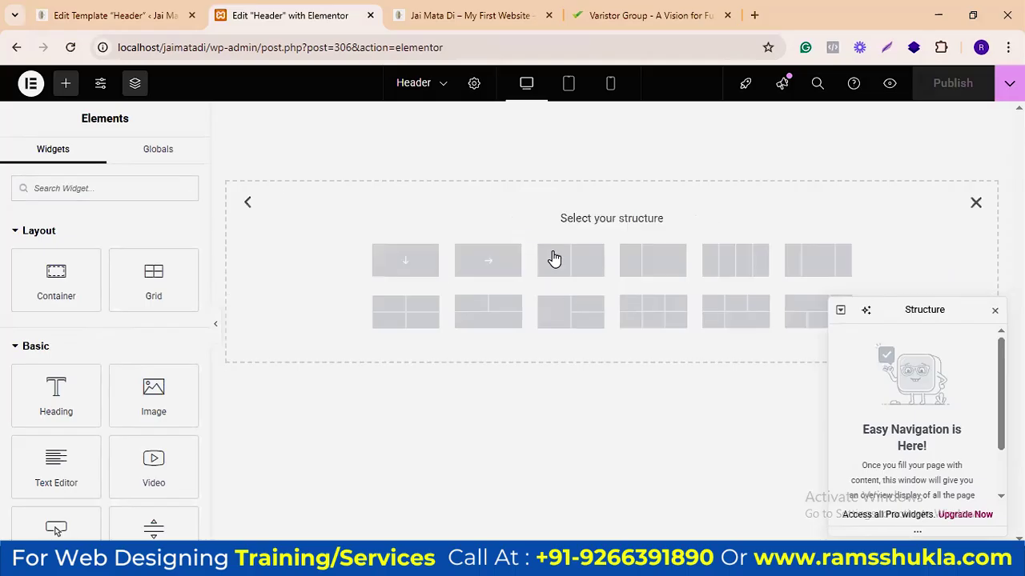
click(416, 262)
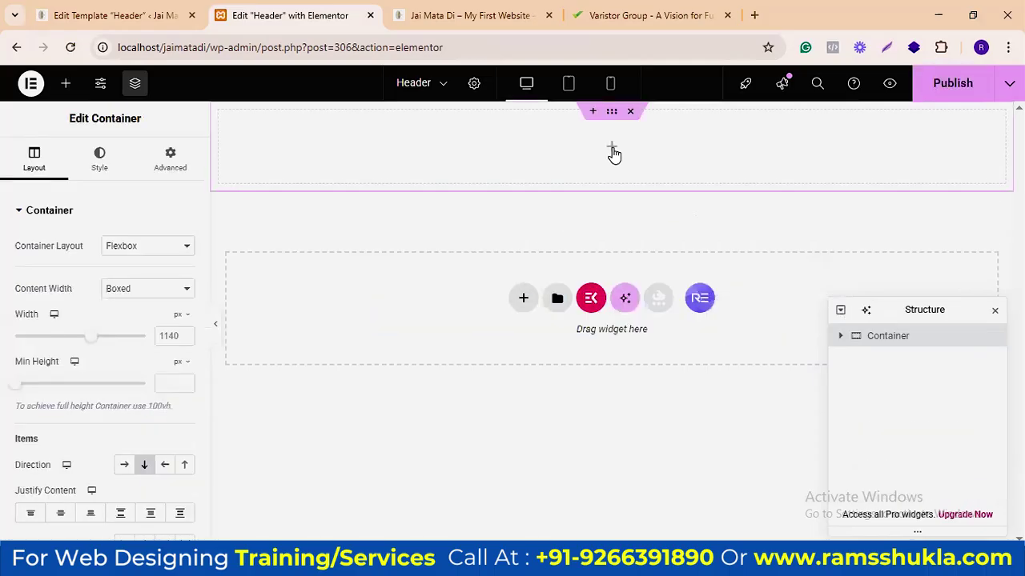
Step: Nest a container inside the main container and duplicate the inner container twice
drag(56, 295, 552, 148)
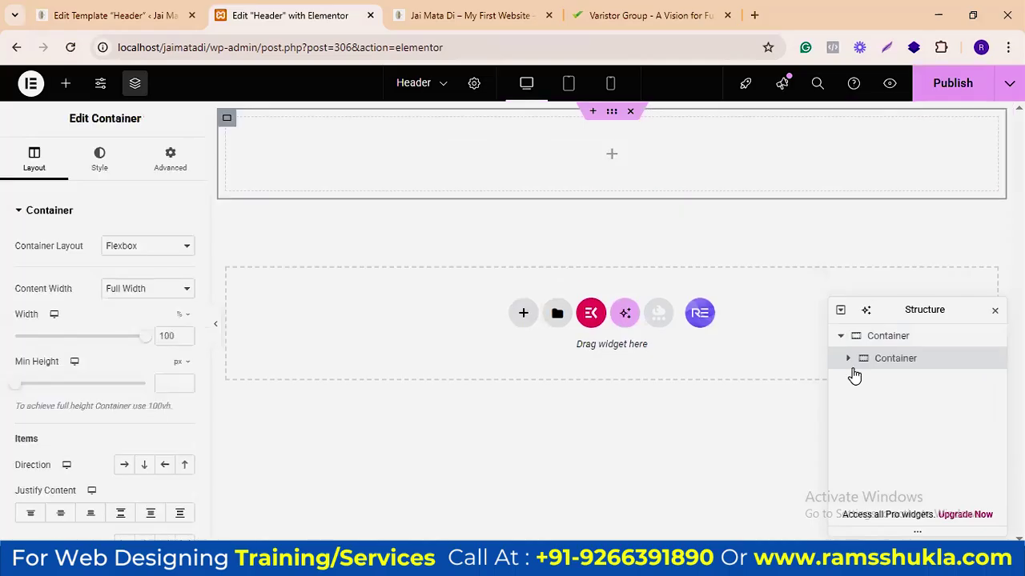
right_click(890, 192)
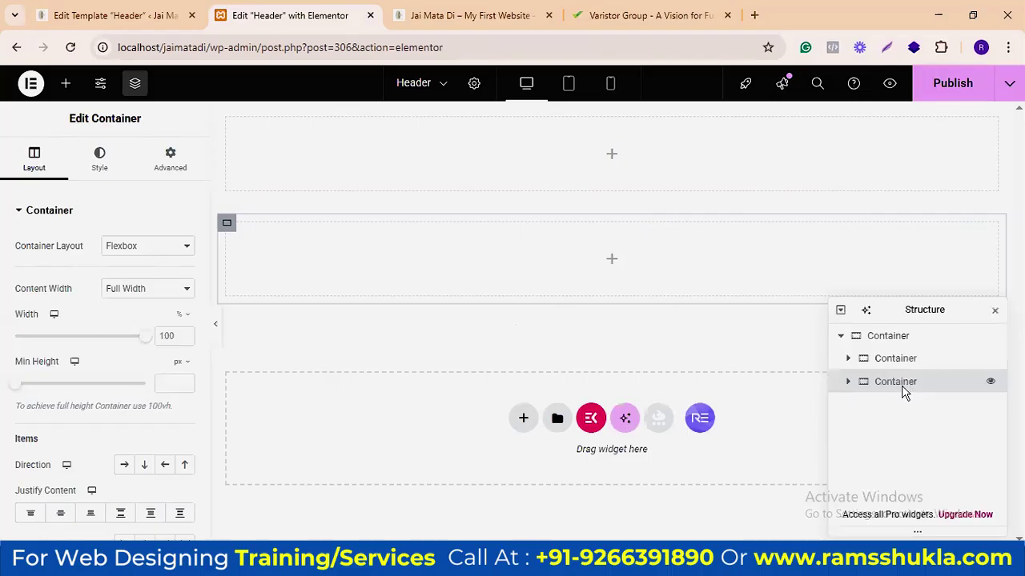
right_click(903, 388)
click(886, 187)
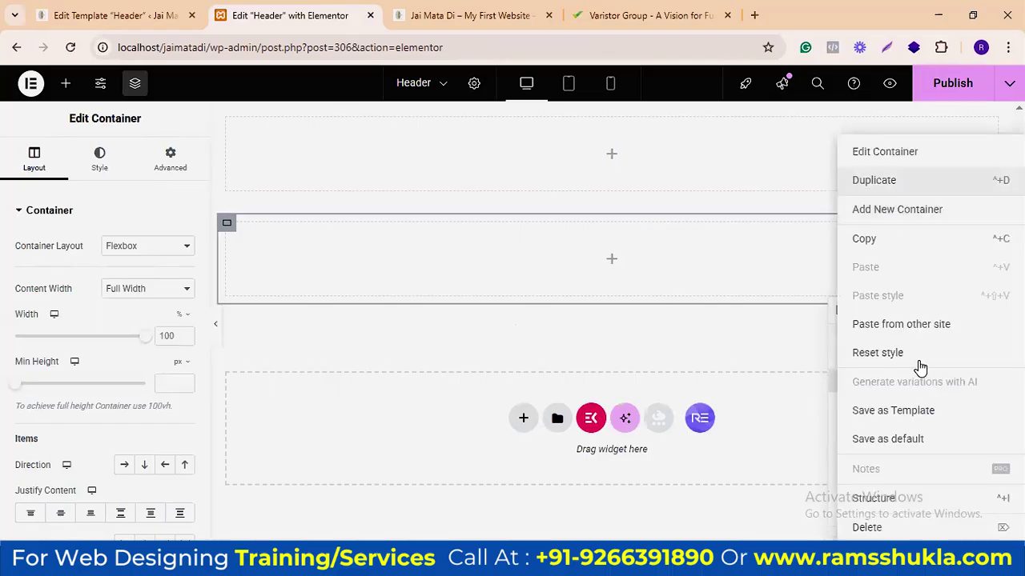
Step: Set the main container's direction to row so its three inner containers sit side by side
click(894, 338)
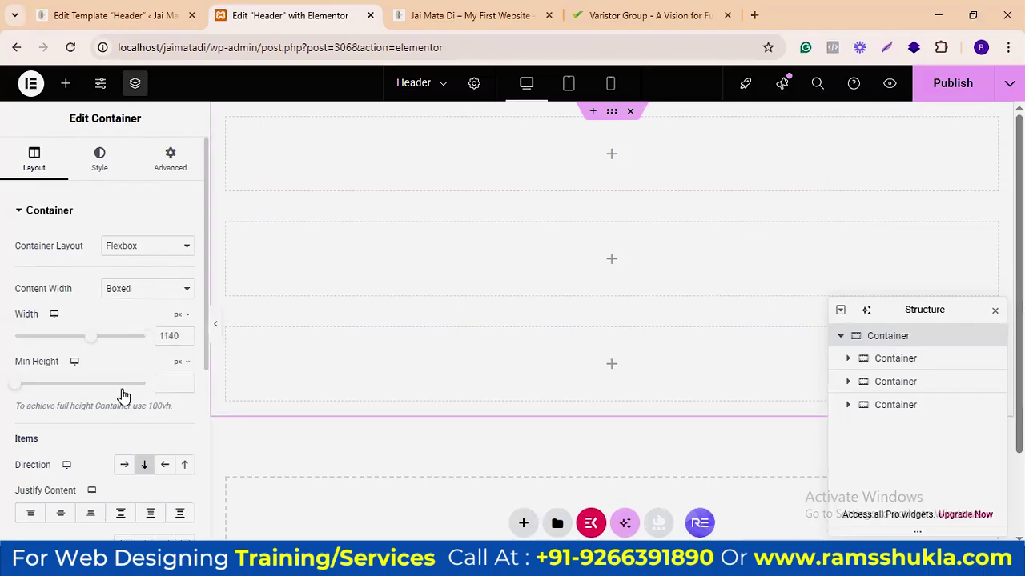
scroll(124, 394, down, 1)
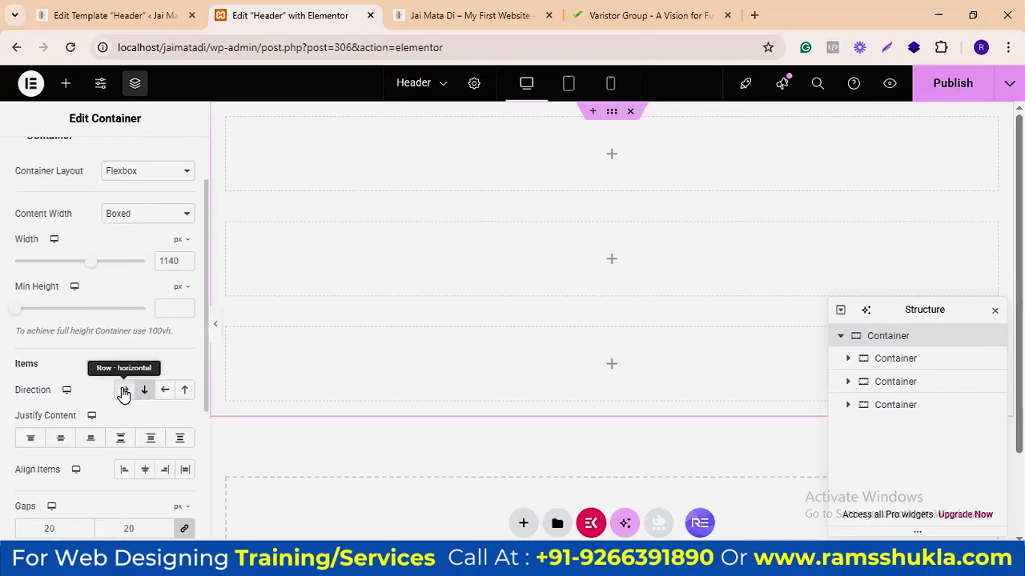
click(894, 361)
click(895, 364)
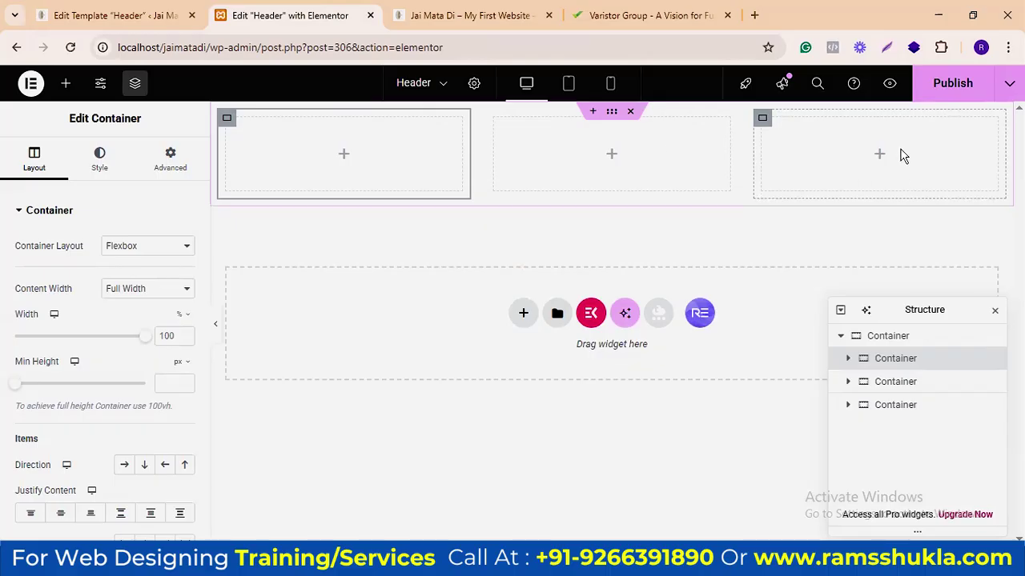
Step: Review the Varistor header, load sinogroupuae.com in a new tab as the reference, close the Varistor tab and return to the Elementor editor
click(632, 15)
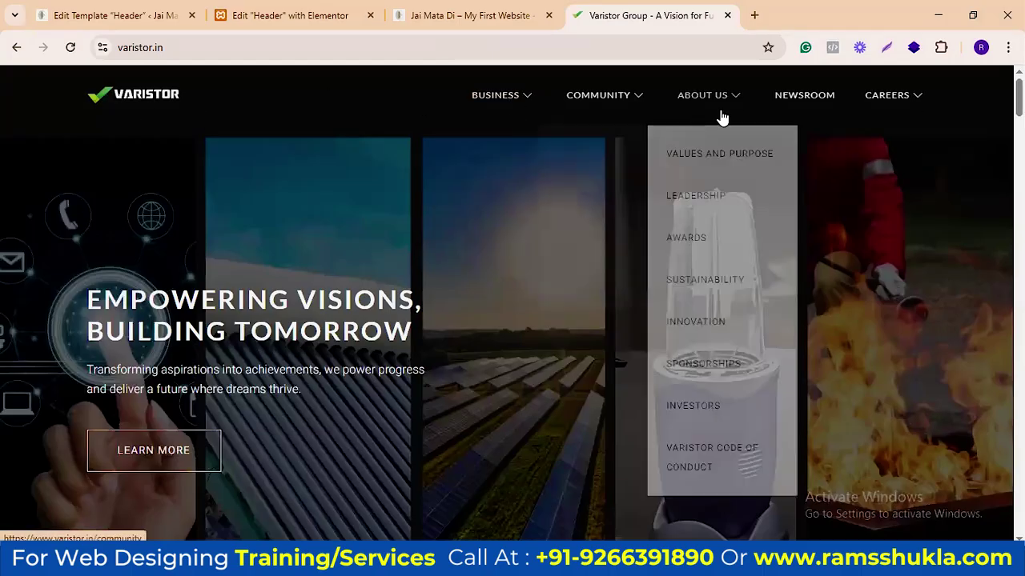
mouse_move(963, 99)
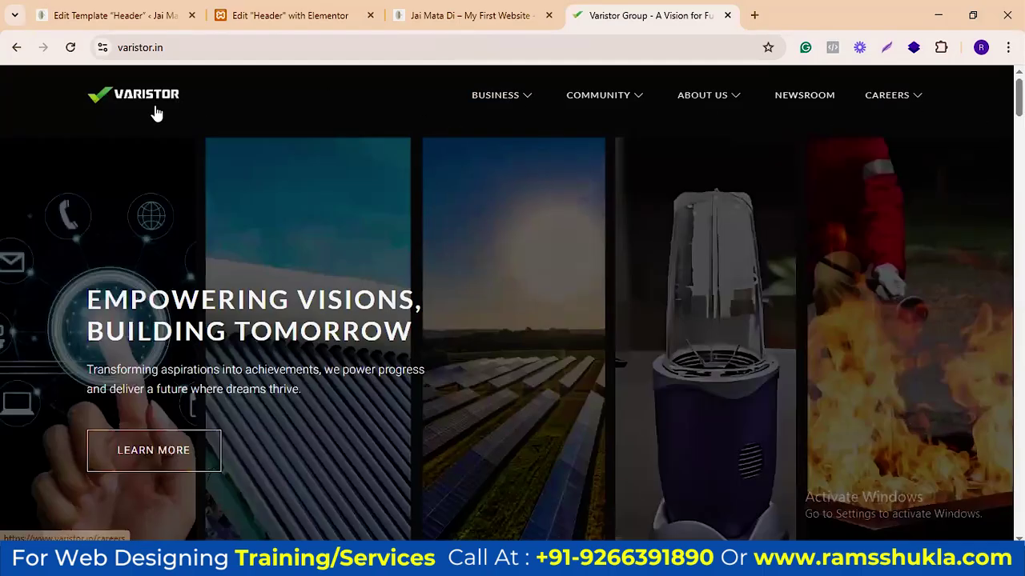
click(755, 15)
text(si)
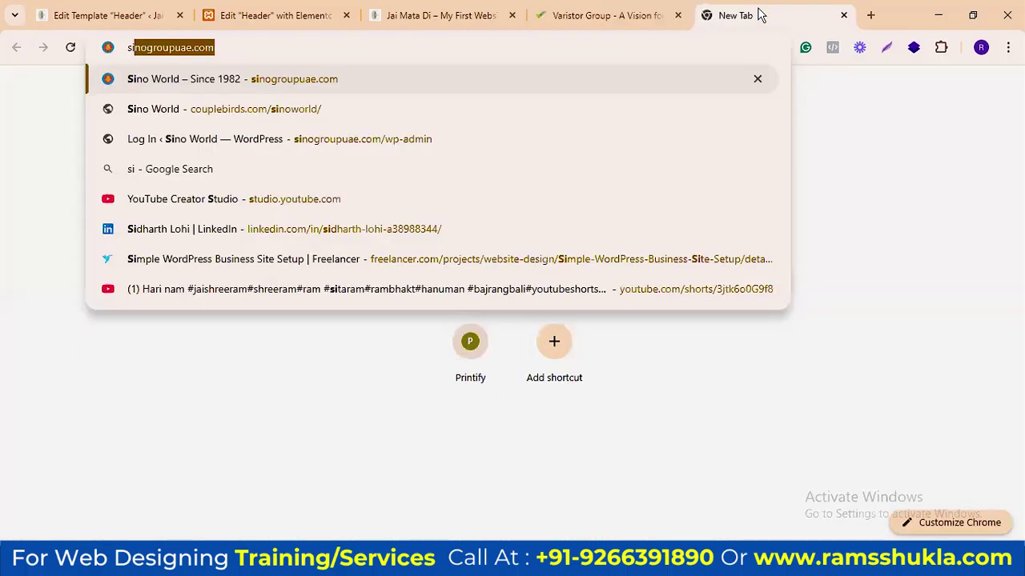
key(Return)
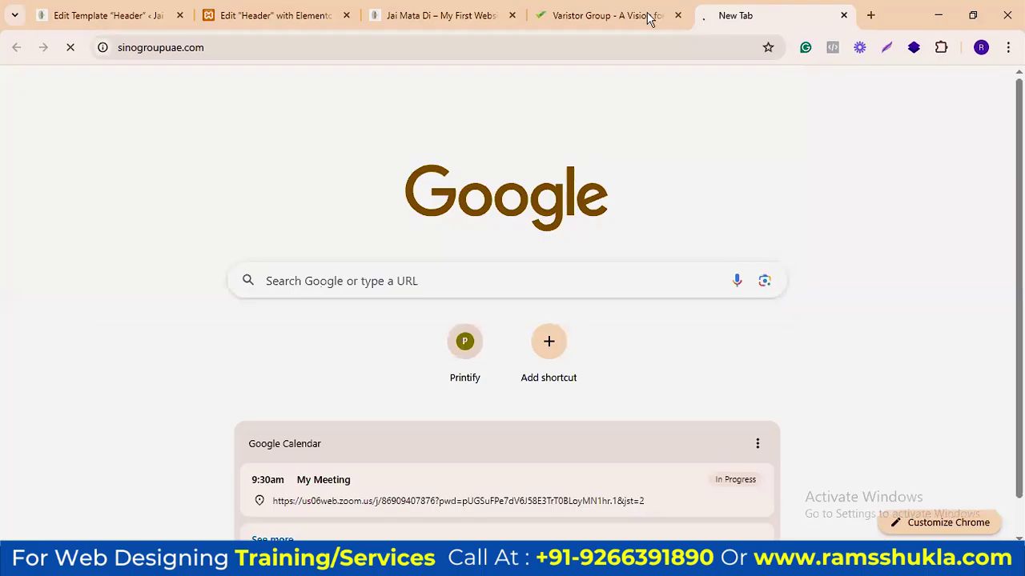
click(672, 19)
click(677, 15)
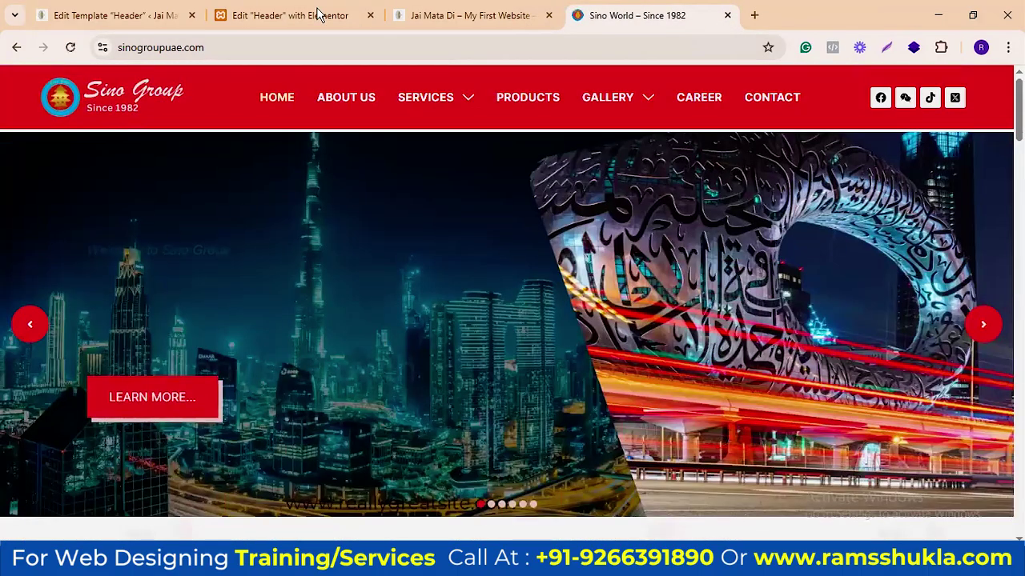
click(318, 15)
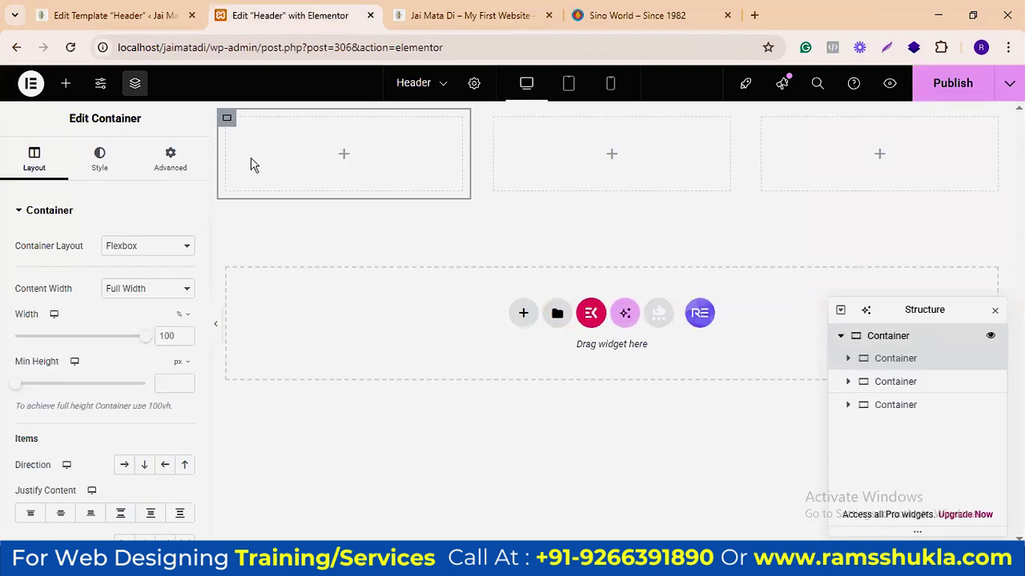
Step: Compare the main container and its three inner containers with the logo, menu and social icon areas of the Sino Group header
click(963, 346)
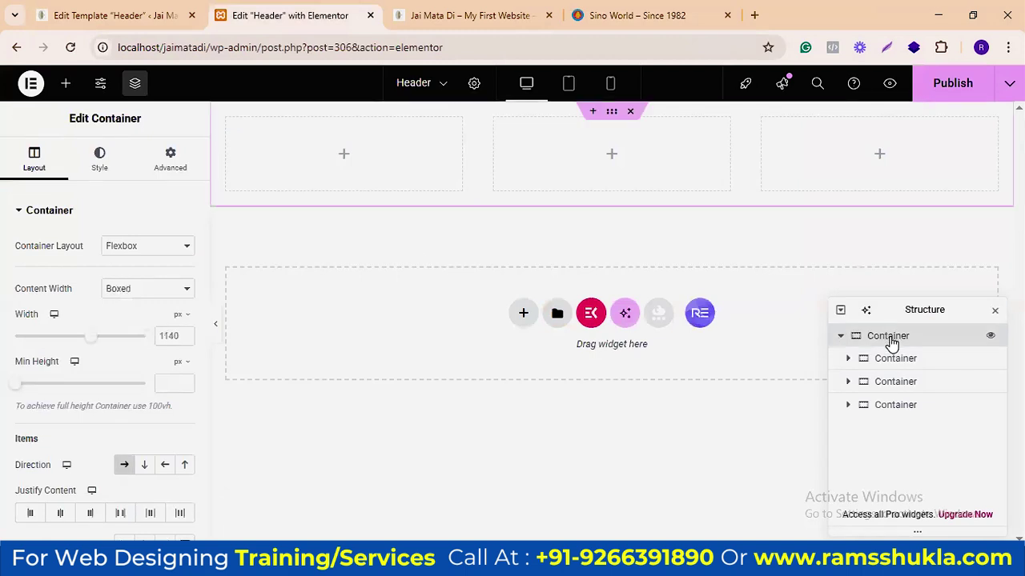
click(903, 382)
right_click(912, 254)
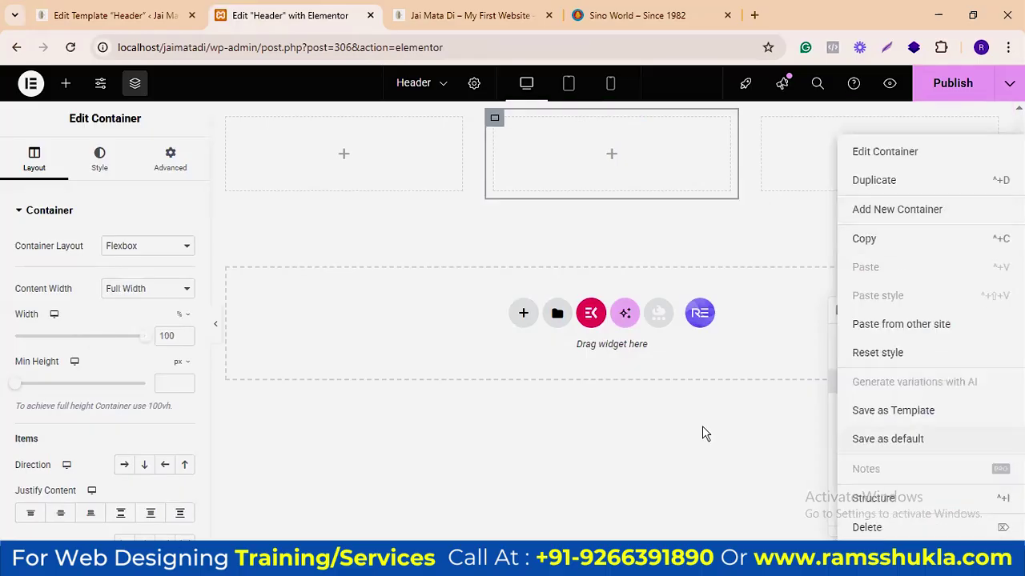
key(Escape)
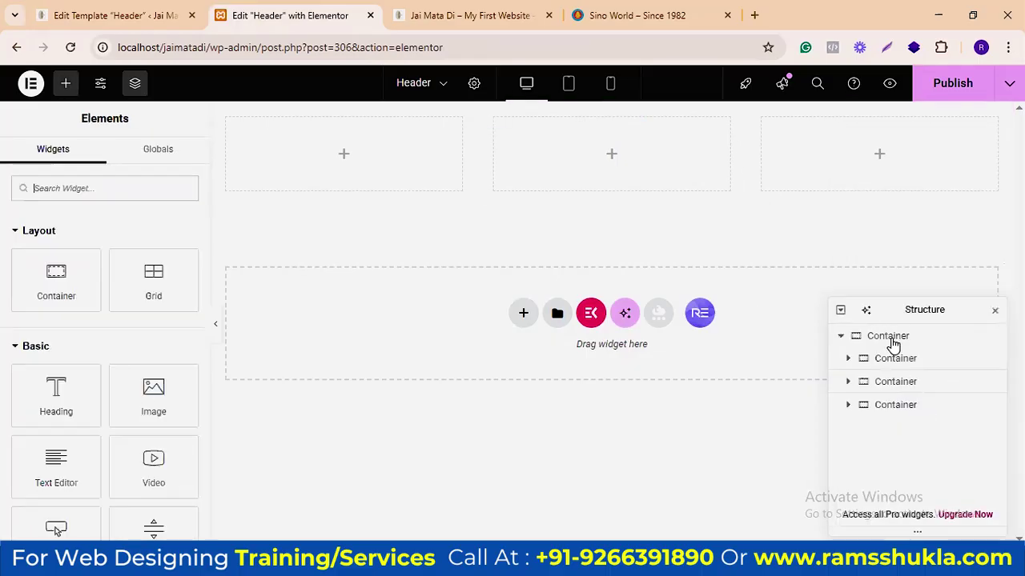
click(893, 341)
click(638, 10)
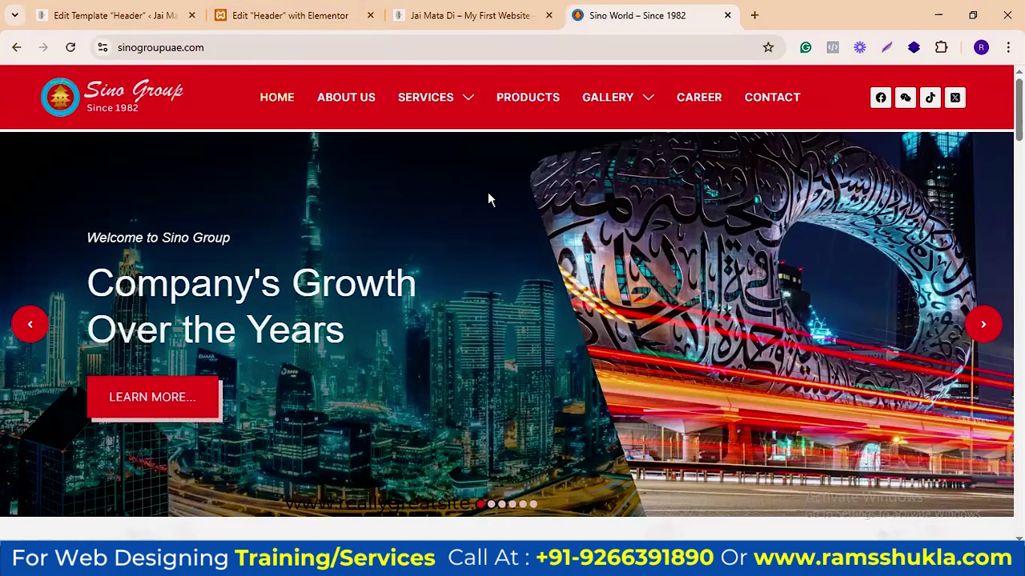
click(289, 16)
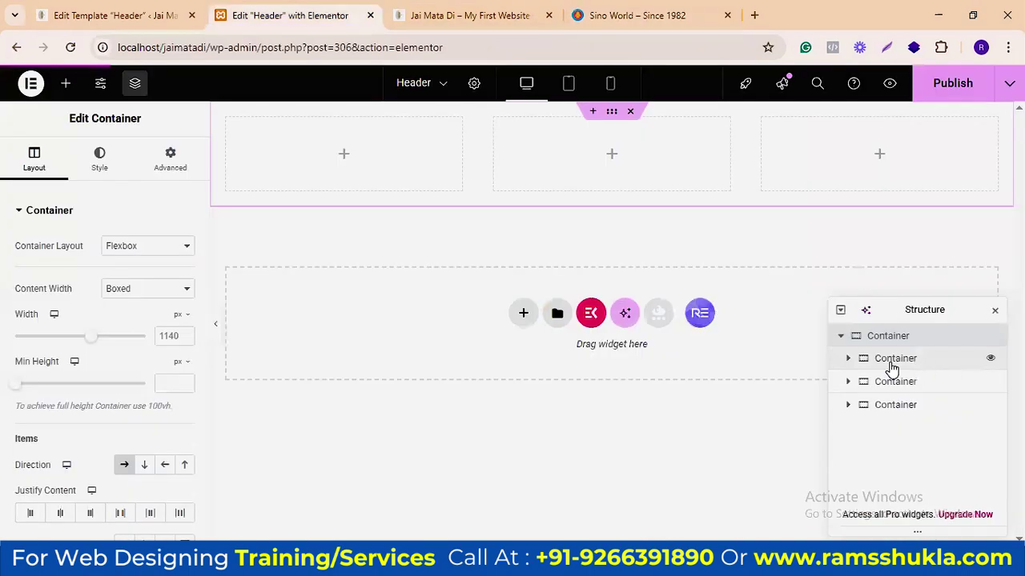
click(292, 160)
click(637, 15)
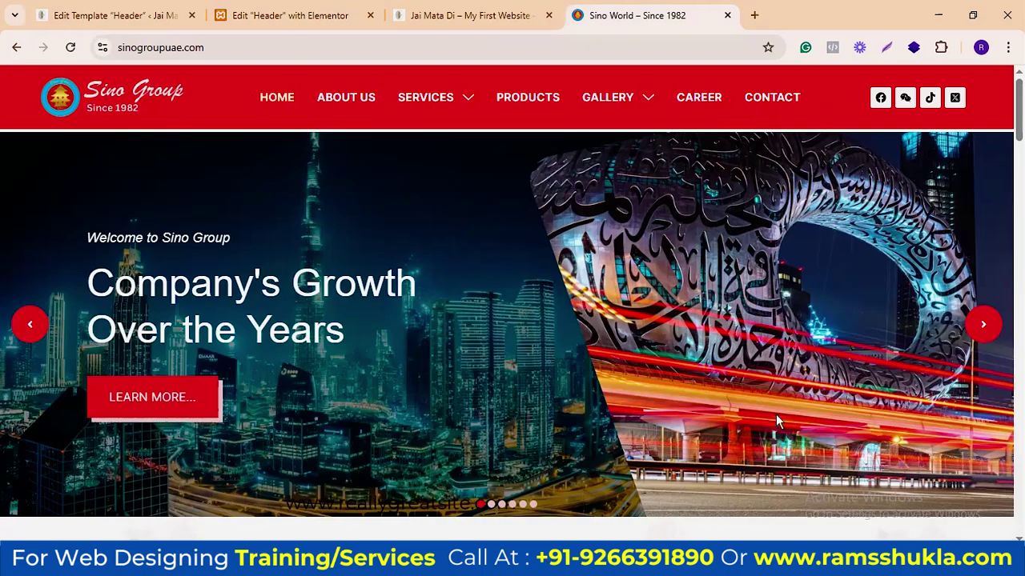
click(290, 15)
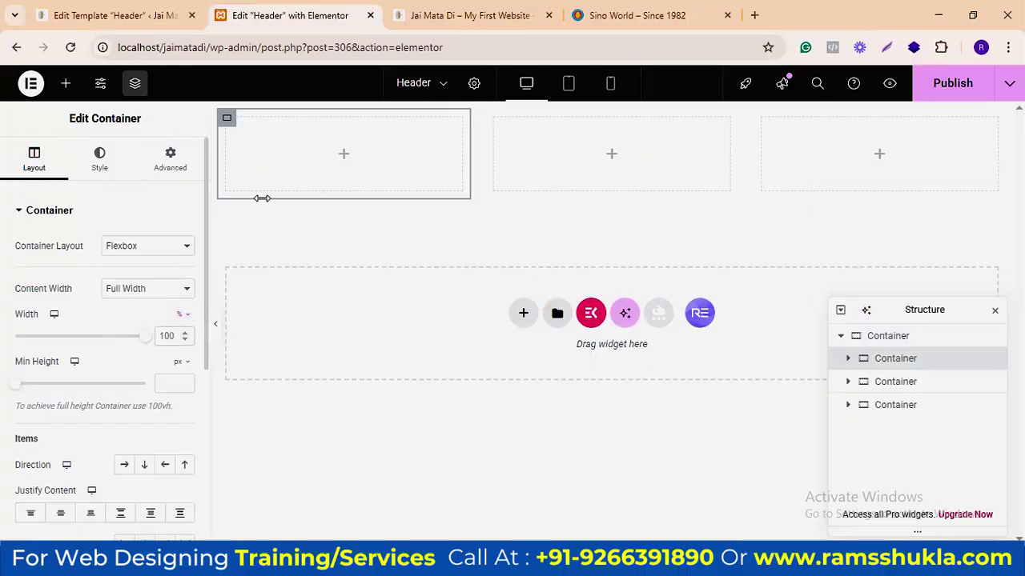
Step: Set the widths of the first and third inner containers to 20%
text(15)
drag(176, 332, 138, 337)
key(ctrl+c)
text(20)
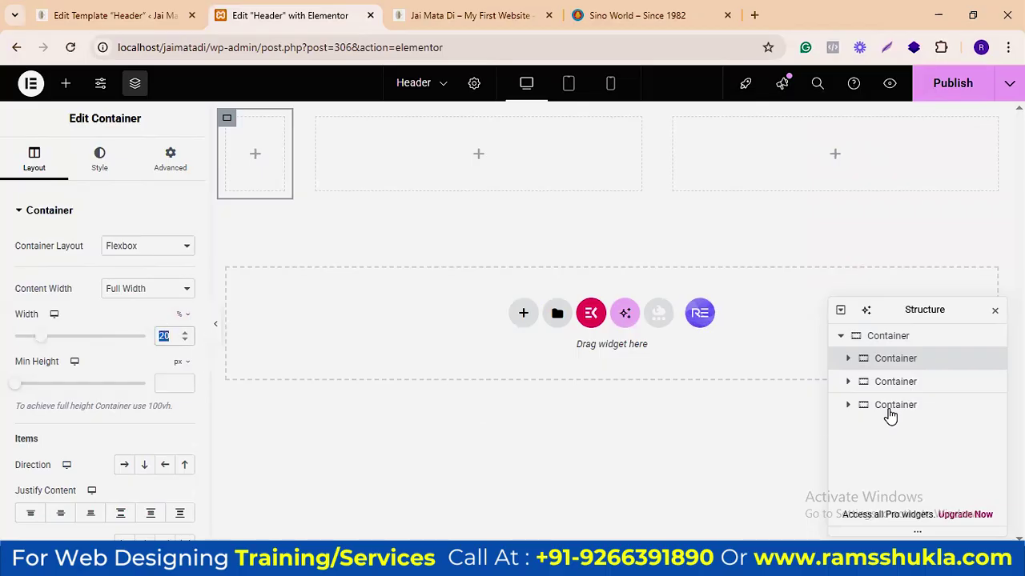
click(170, 330)
key(ctrl+v)
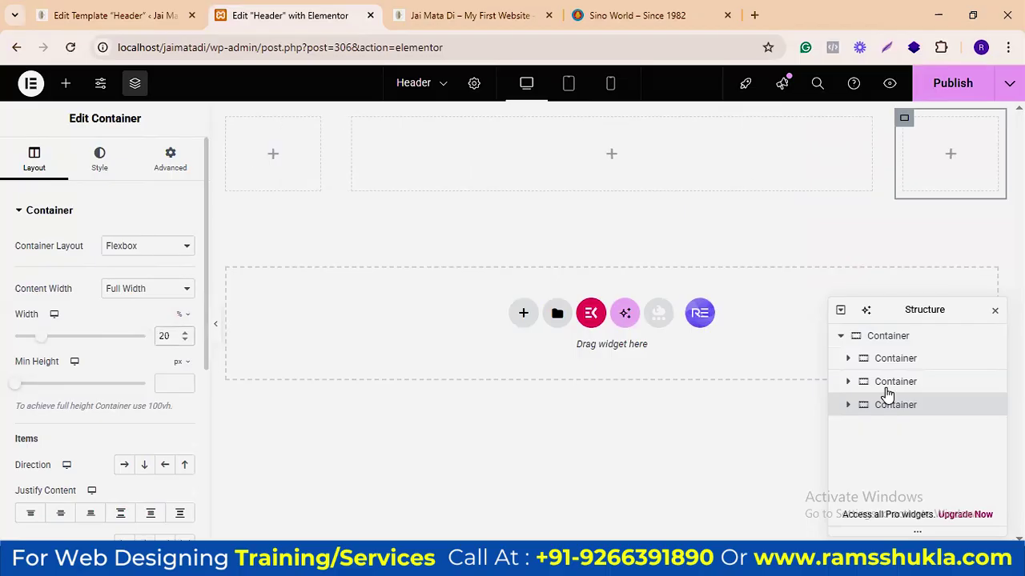
Step: Set the widths of the third and first inner containers to 25%
double_click(156, 338)
text(25)
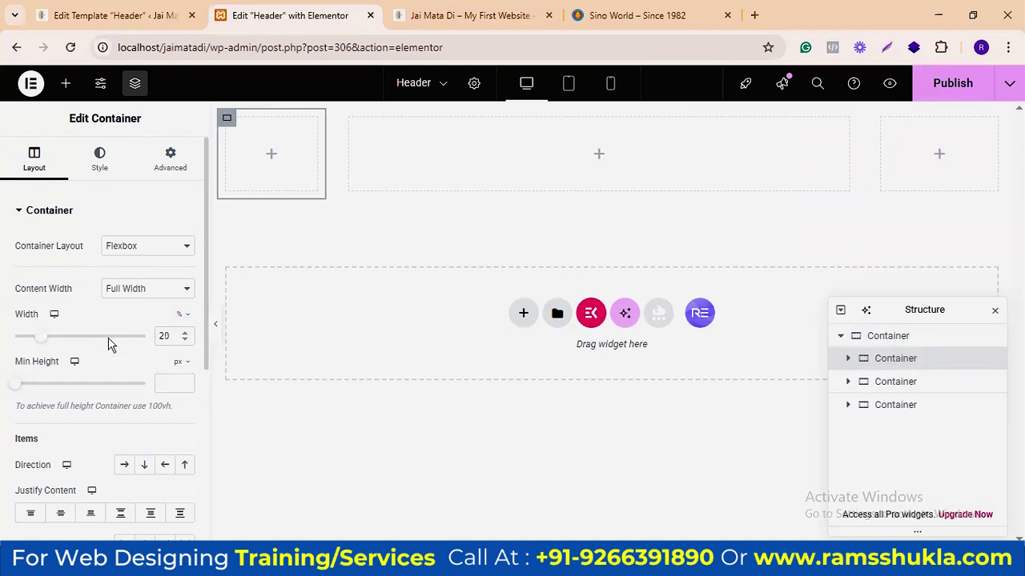
text(25)
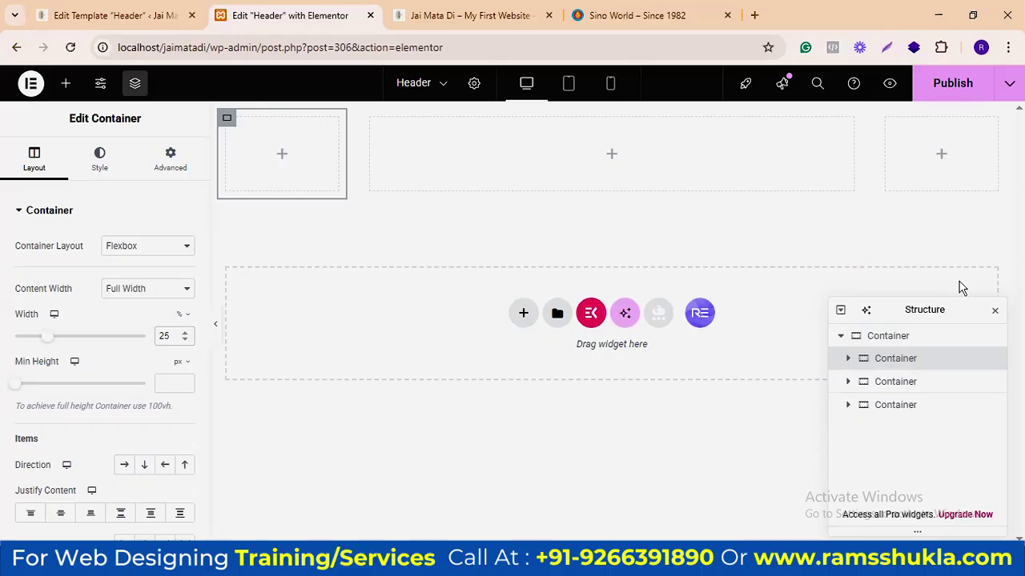
Step: Add an Image widget to the first inner container and choose the yellow "happy monday" picture from the media library
click(285, 156)
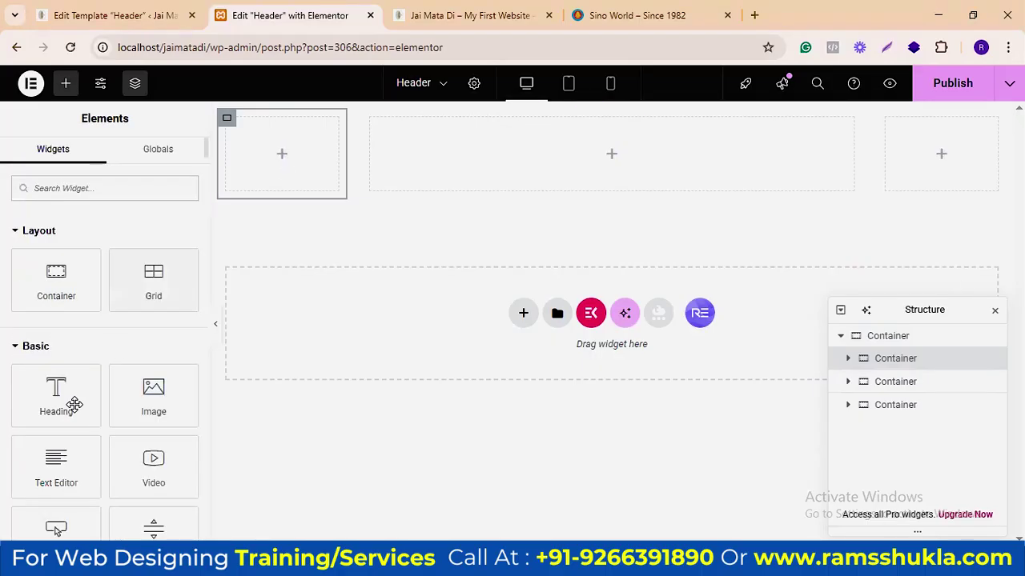
drag(144, 402, 216, 217)
drag(468, 196, 504, 209)
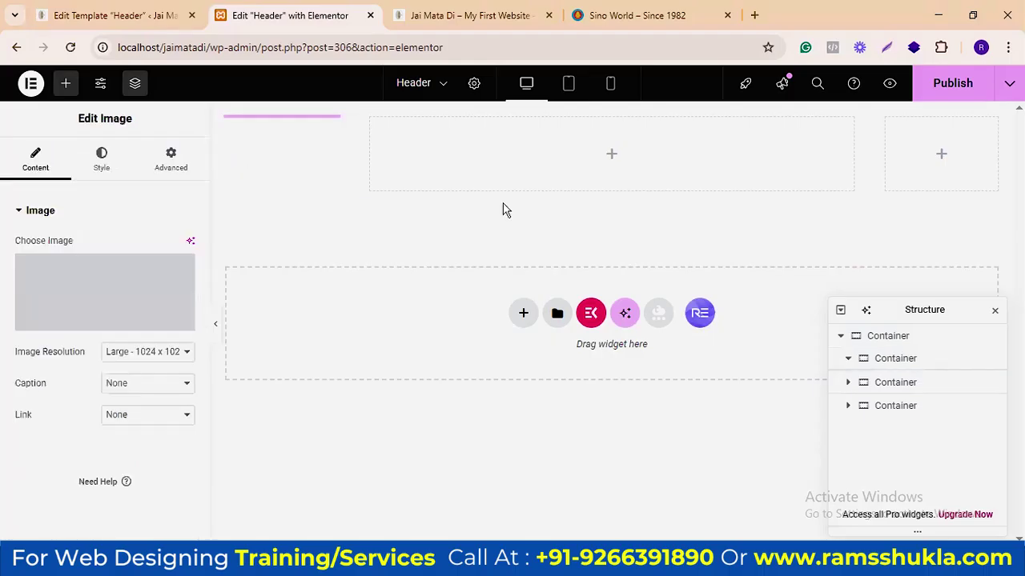
click(273, 186)
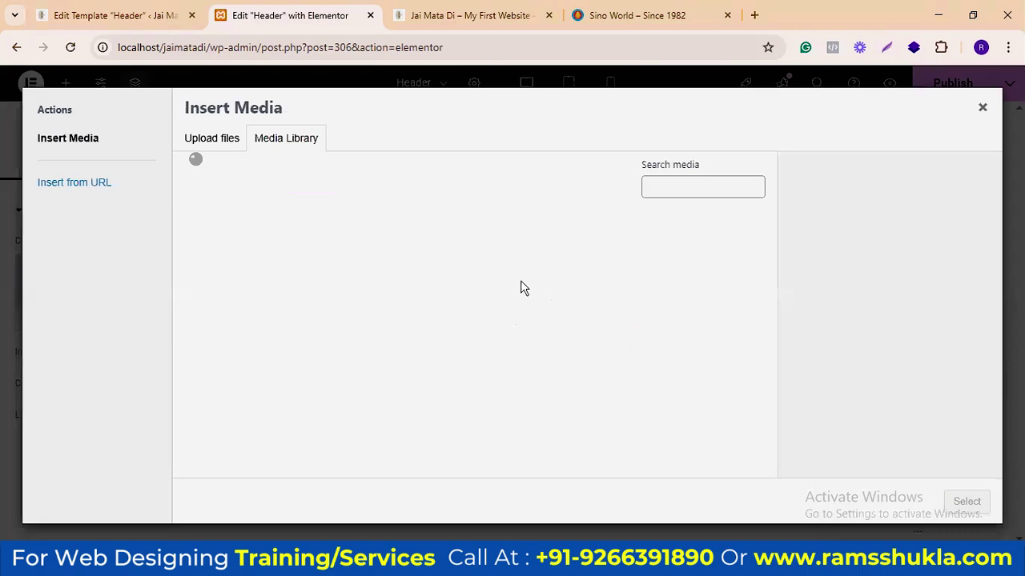
click(615, 16)
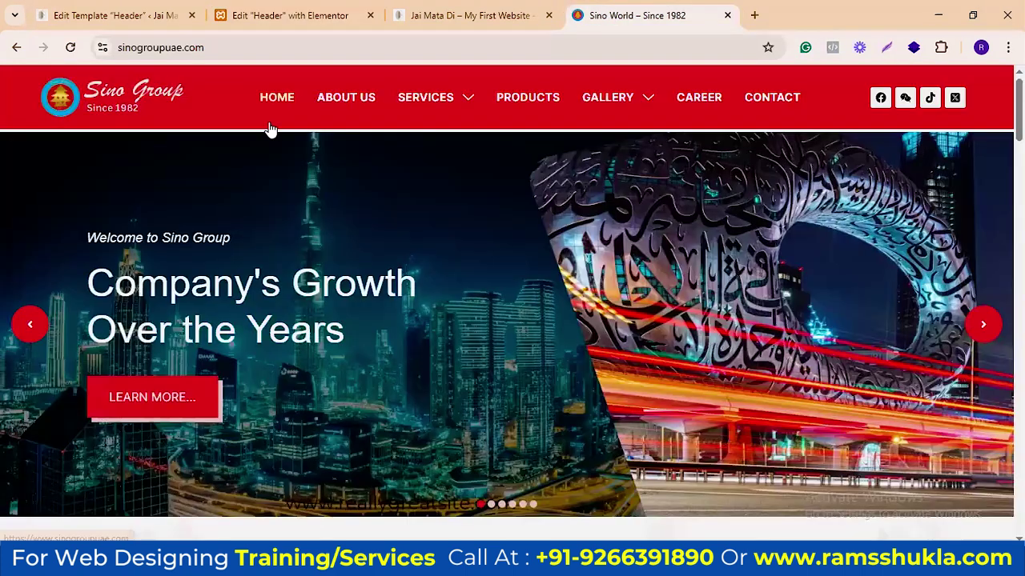
click(481, 16)
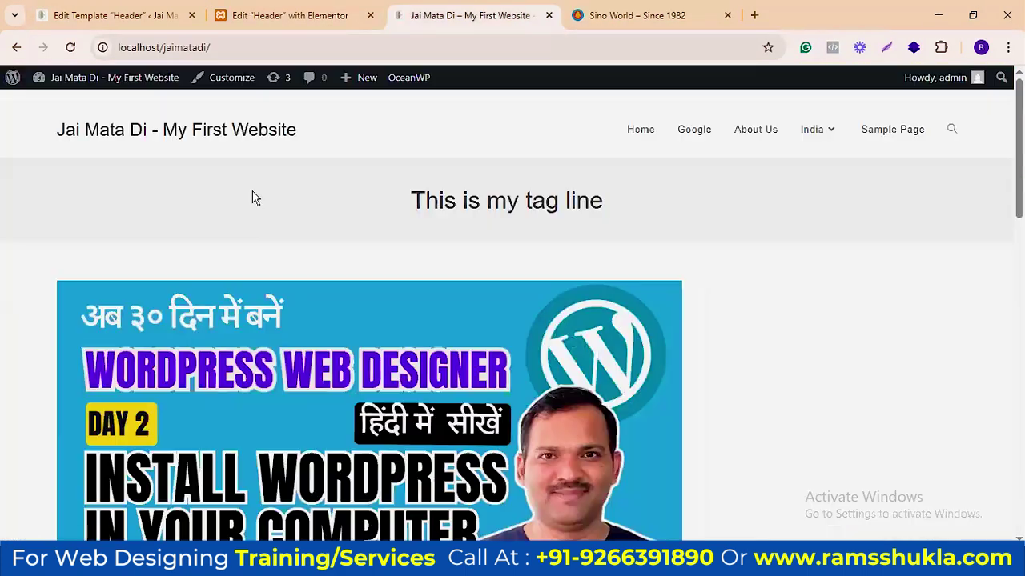
click(310, 16)
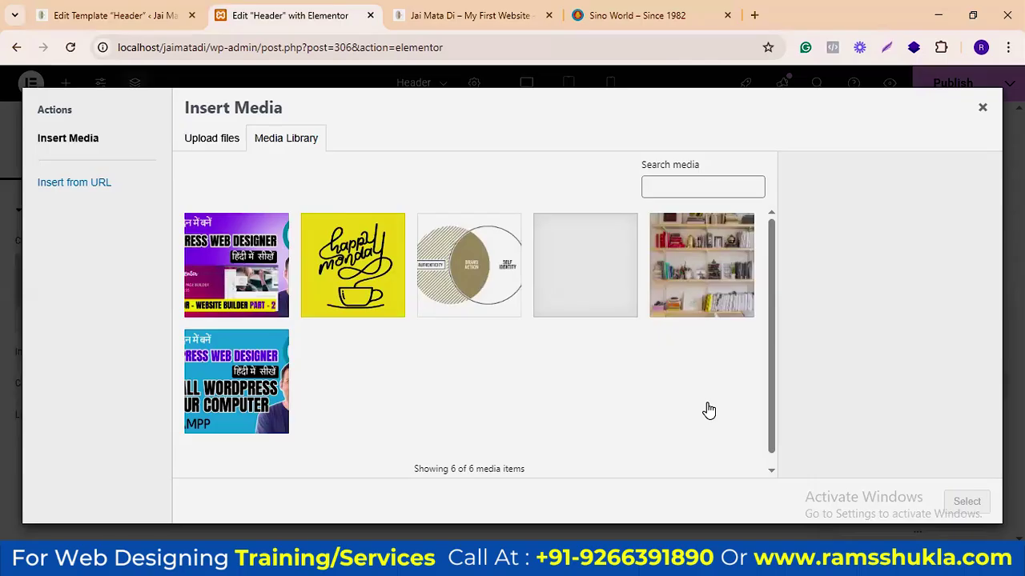
click(353, 264)
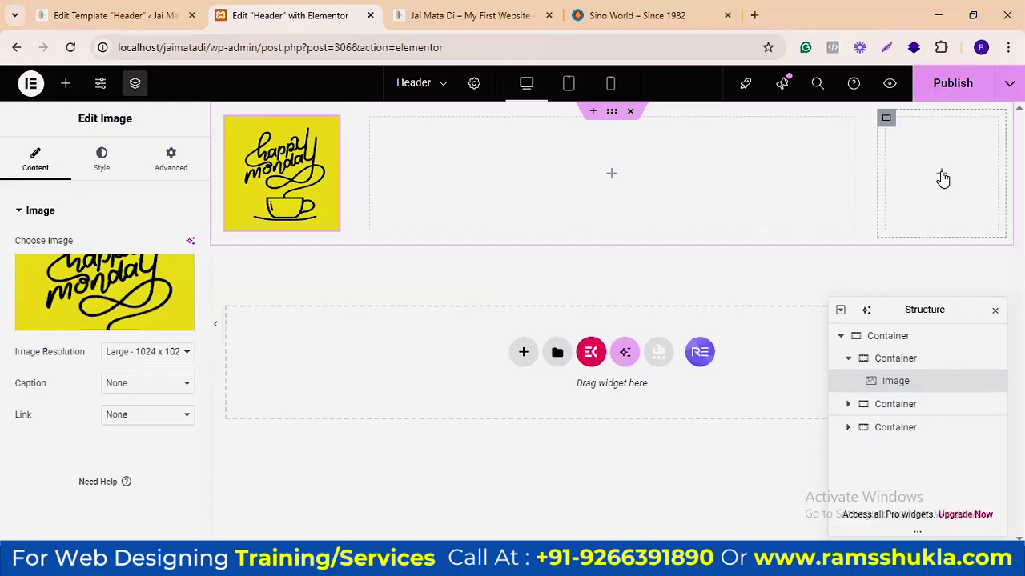
Step: Find the Social Icons widget by searching for "soc" and place it in the third inner container
click(942, 178)
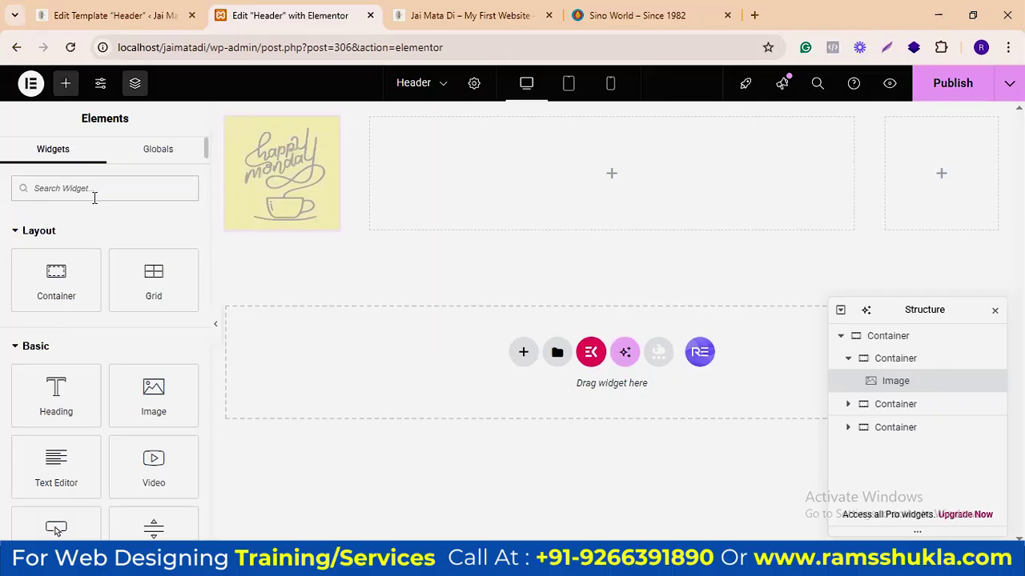
text(spac)
key(BackSpace)
key(BackSpace)
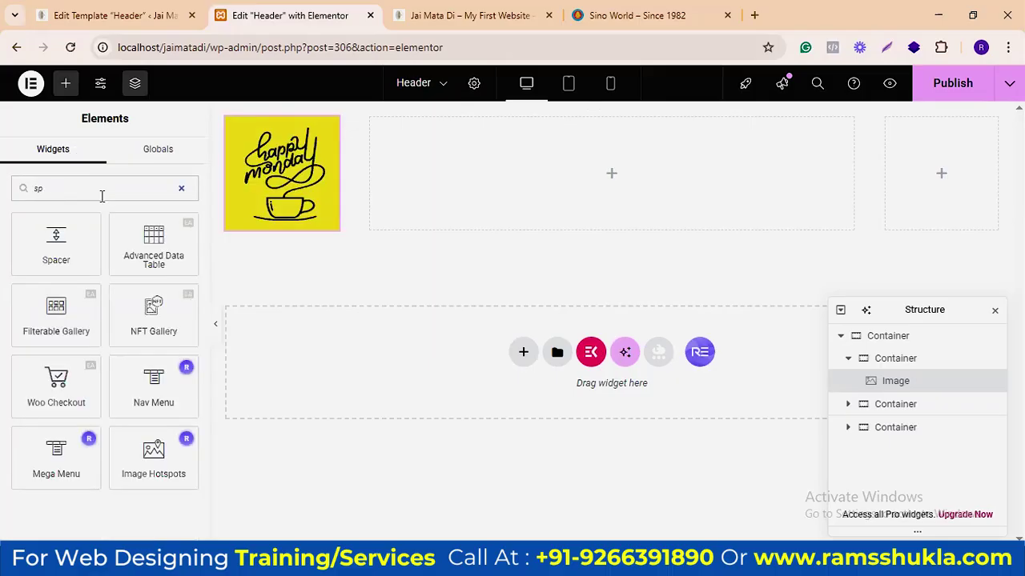
key(BackSpace)
text(oc)
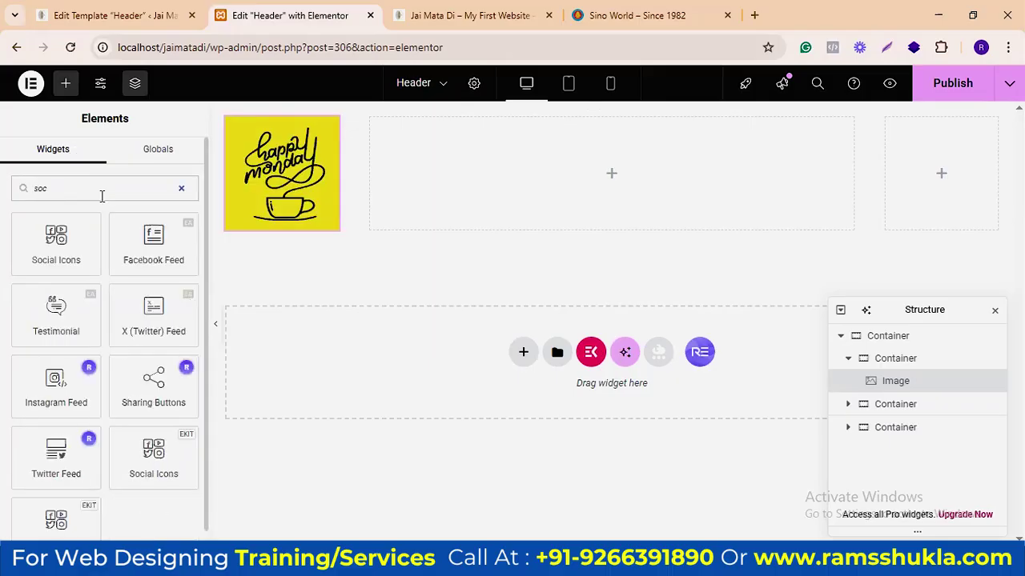
drag(64, 252, 931, 199)
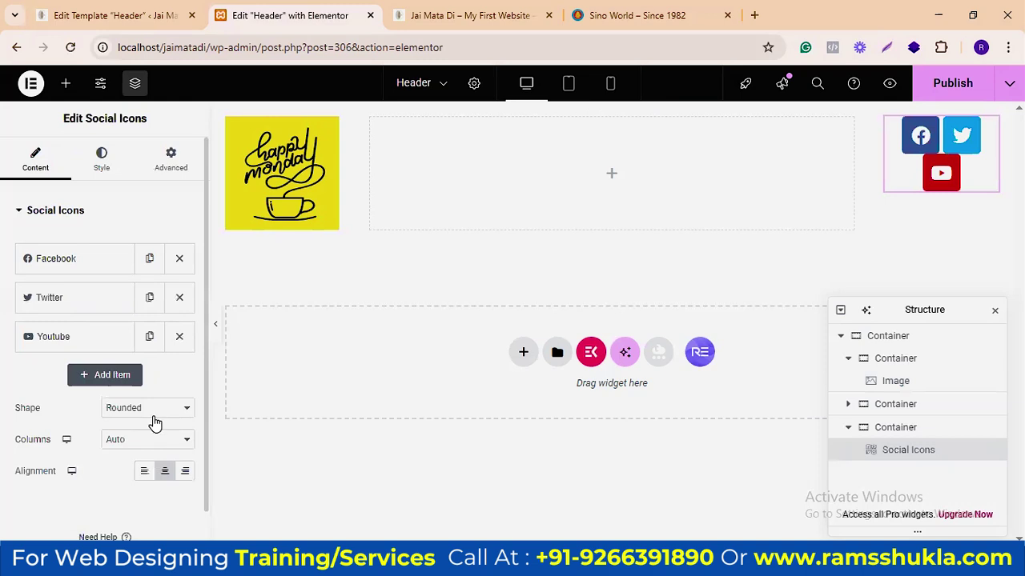
Step: Set the social icons' size to 21 px and the image container's width to 14%
click(146, 409)
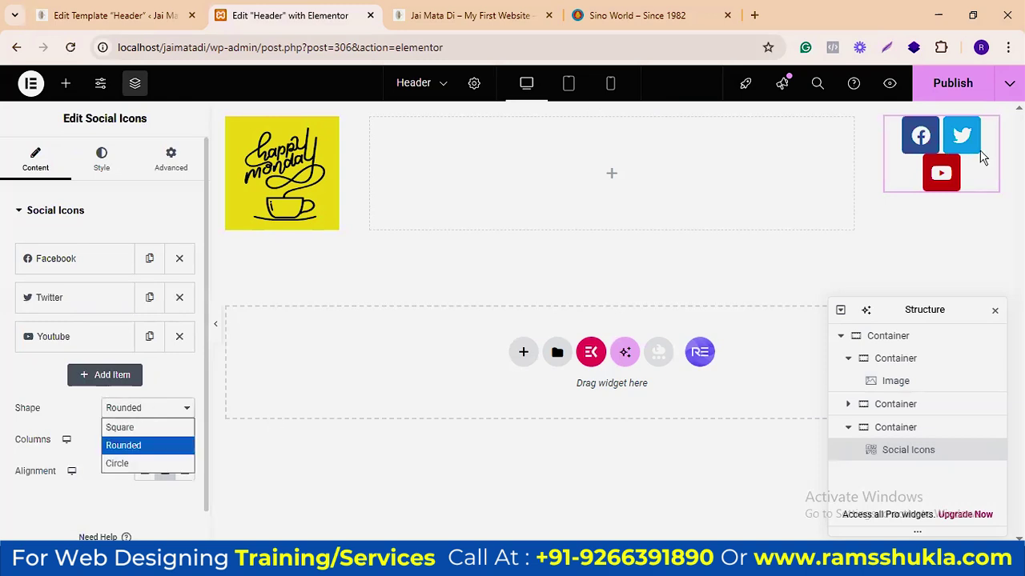
click(101, 159)
drag(20, 296, 24, 297)
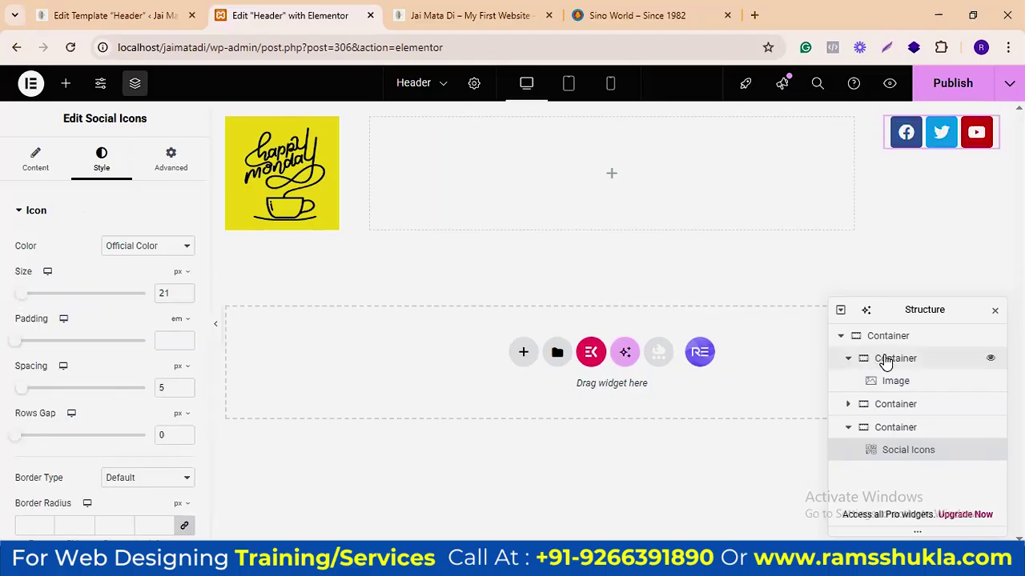
click(885, 362)
drag(55, 346, 30, 342)
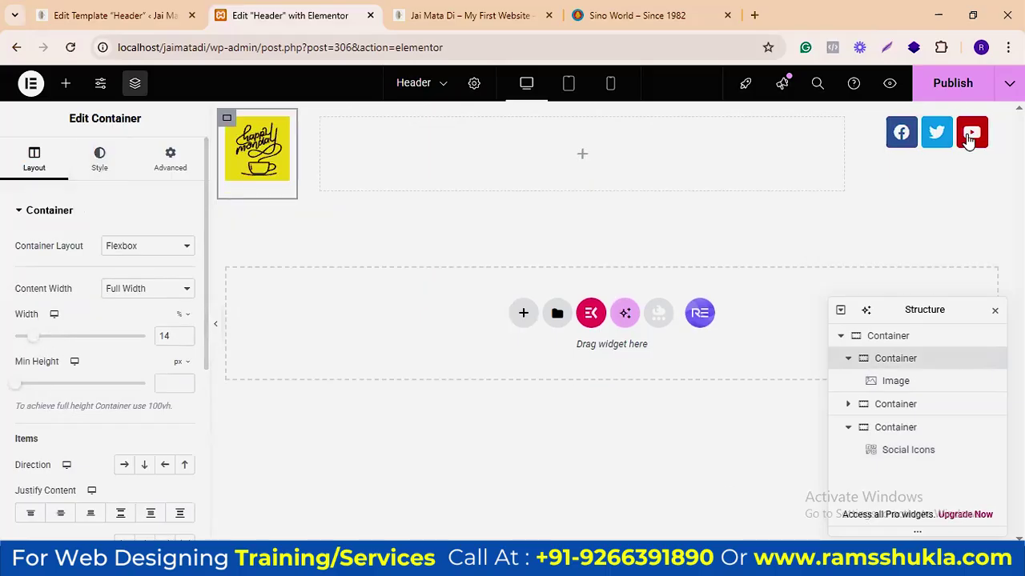
Step: Set Justify Content to Center for the social icons container and for the image container
click(919, 140)
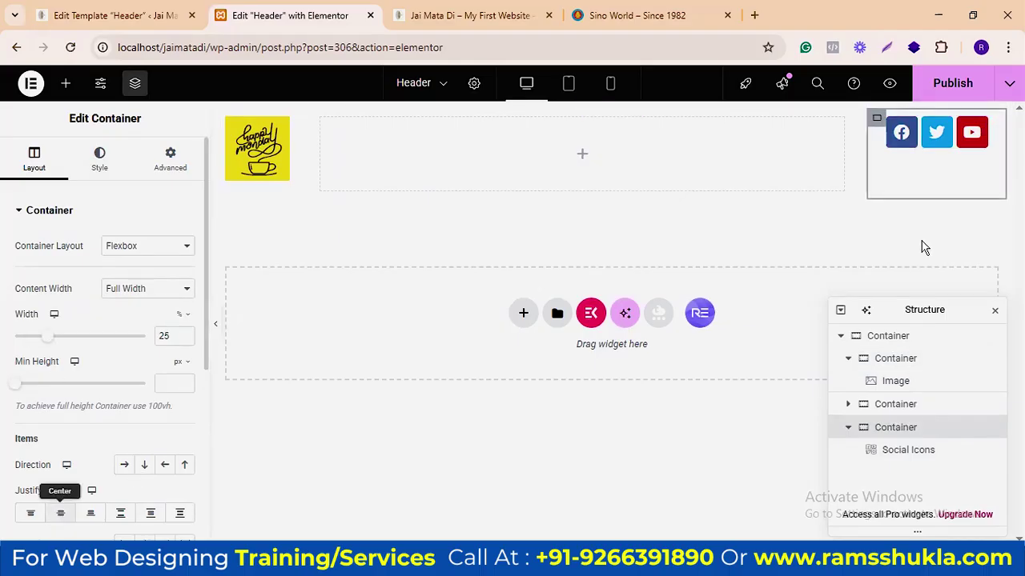
click(898, 360)
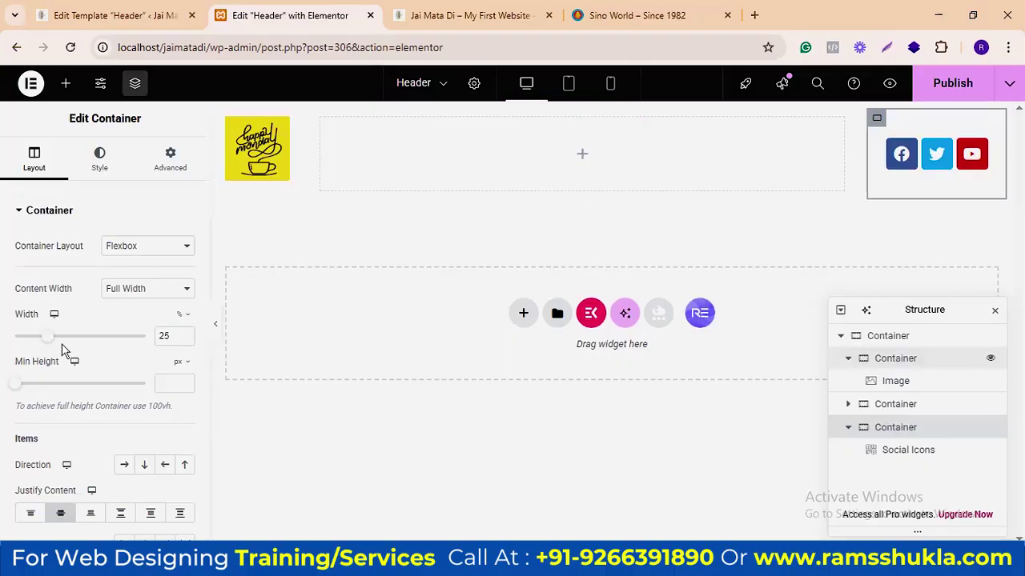
click(61, 517)
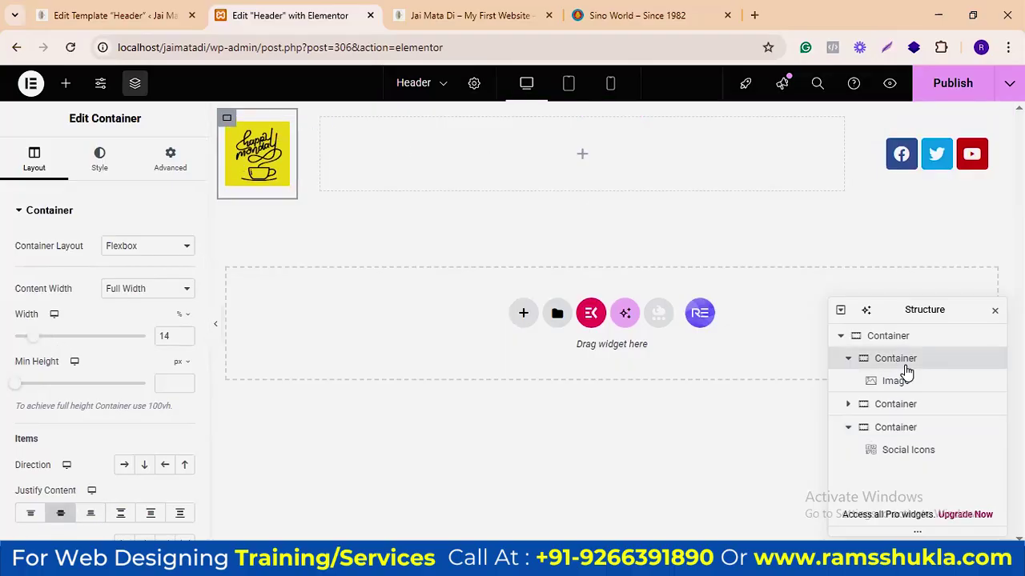
Step: Give the outer parent container a classic background in near-black, #070707
click(894, 338)
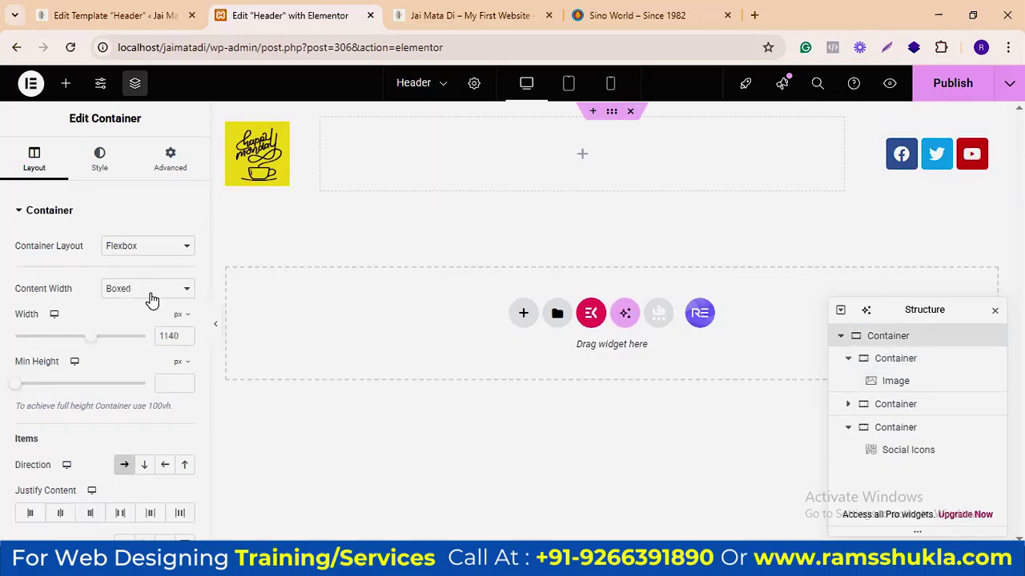
click(104, 164)
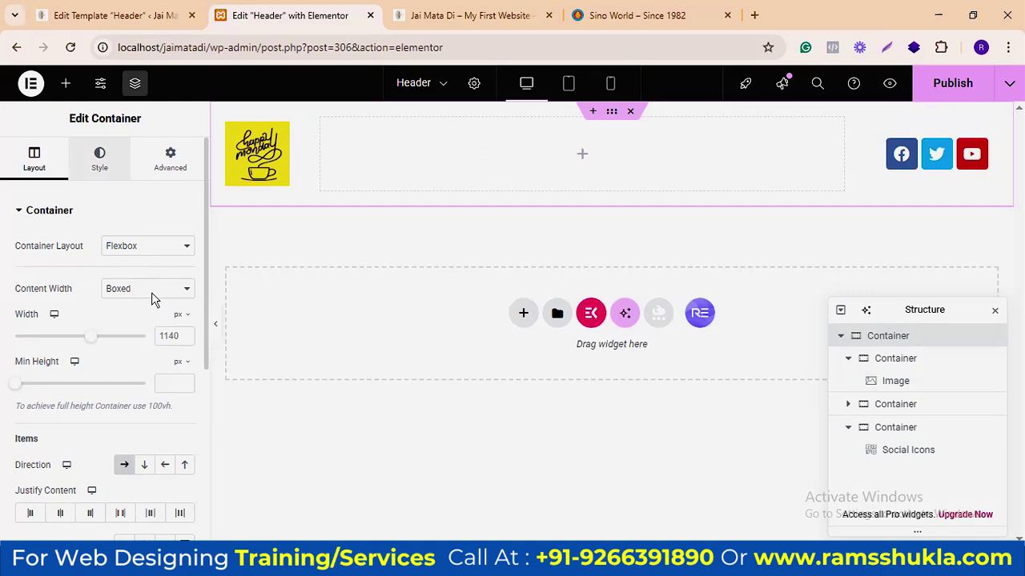
click(125, 276)
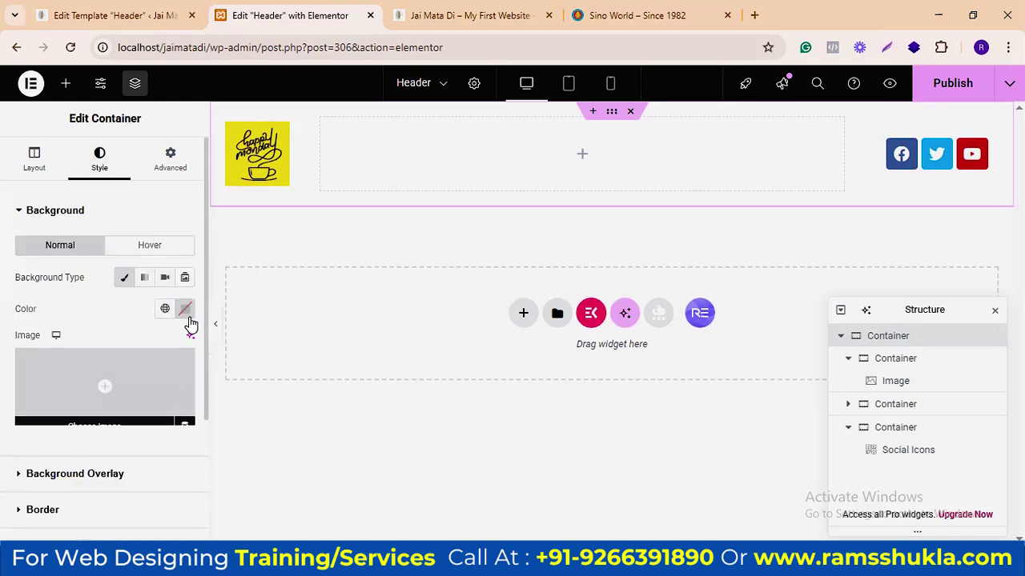
click(185, 309)
drag(141, 181, 99, 218)
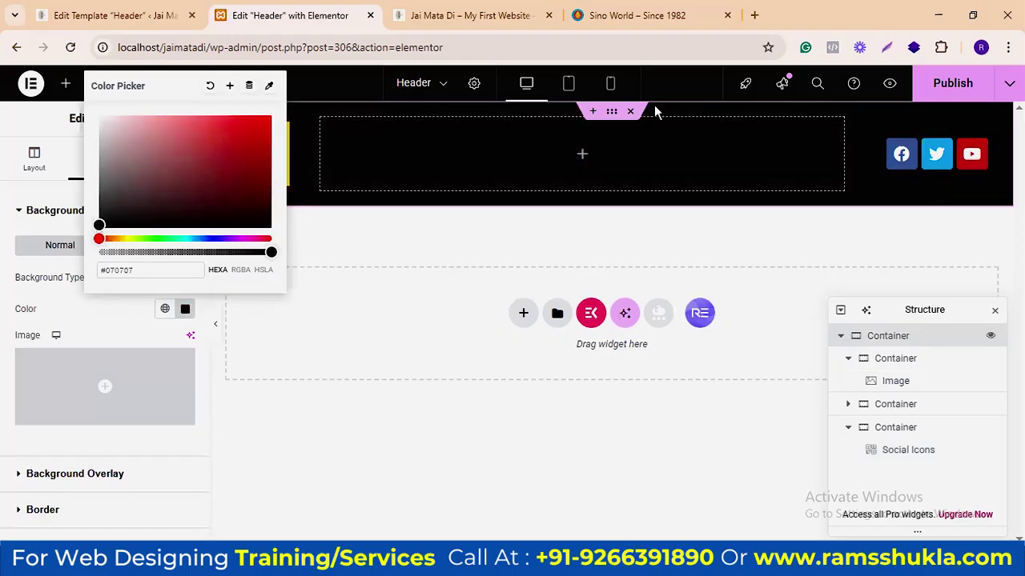
click(477, 177)
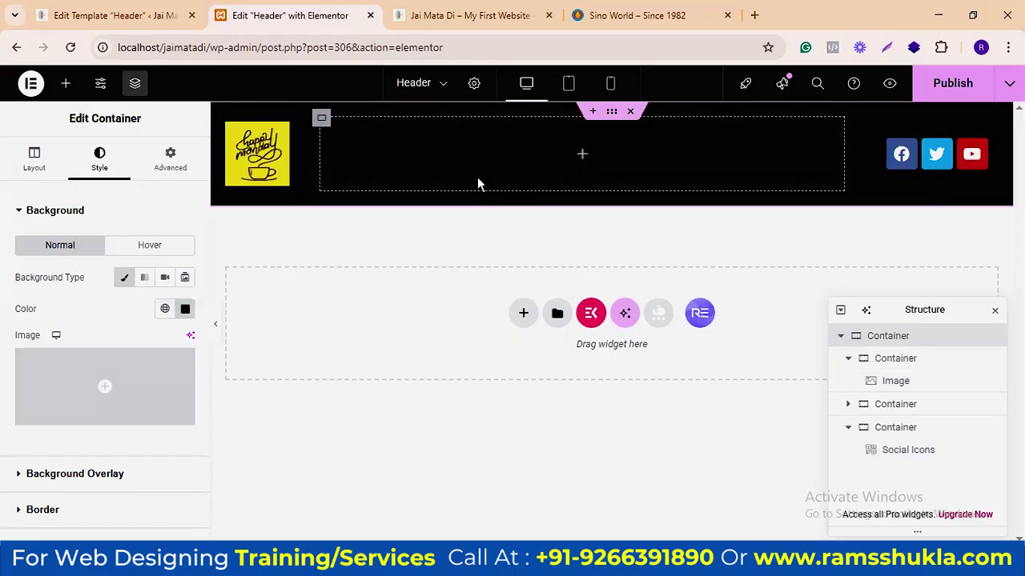
Step: Look for a navigation widget for the empty middle container by searching for "menu" and "nav"
click(584, 158)
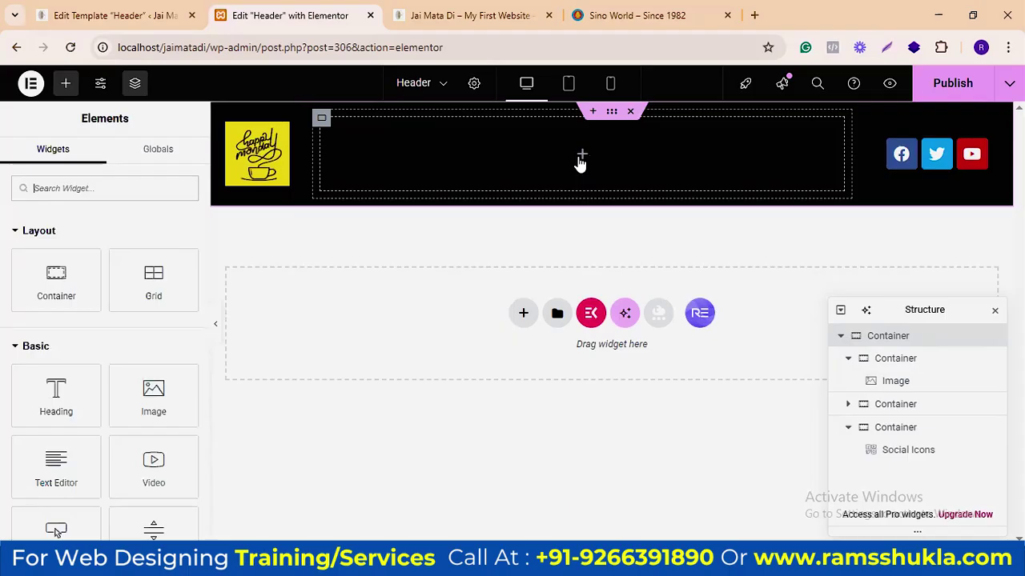
click(91, 188)
text(menu)
click(105, 187)
key(ctrl+a)
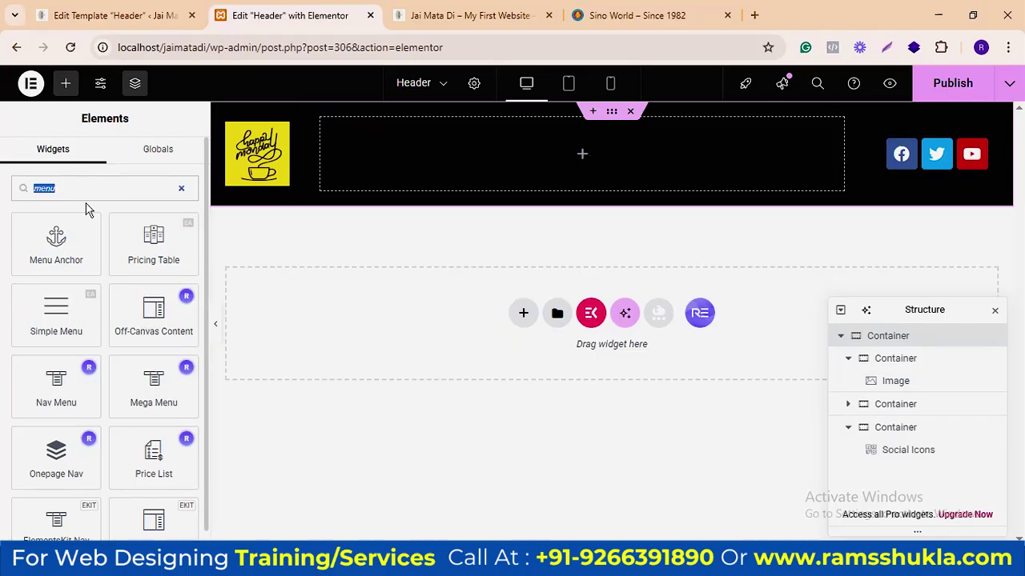
text(nav)
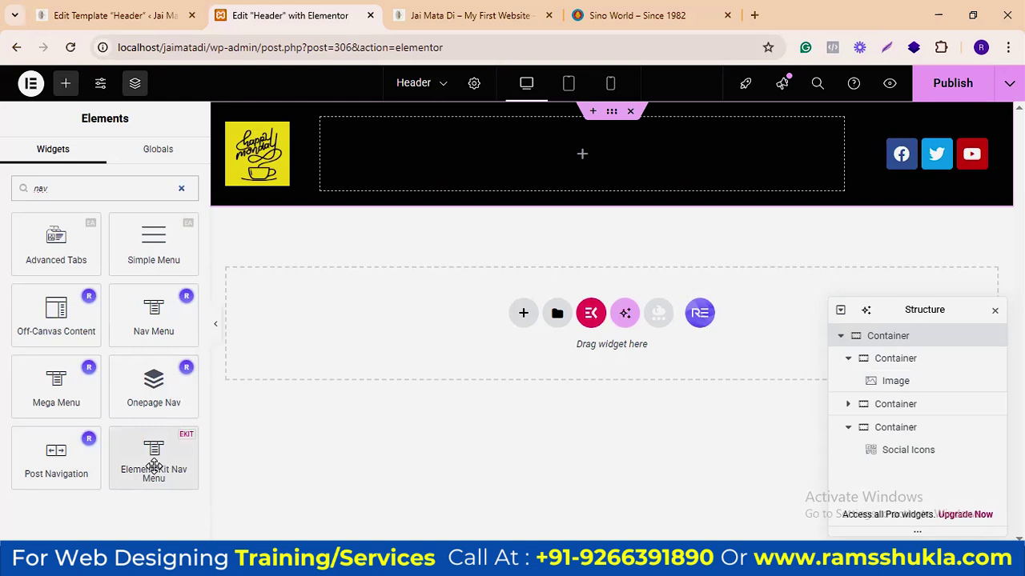
Step: Place the ElementsKit Nav Menu widget in the middle container and select "top menu" as its menu
key(ctrl+shift+Tab)
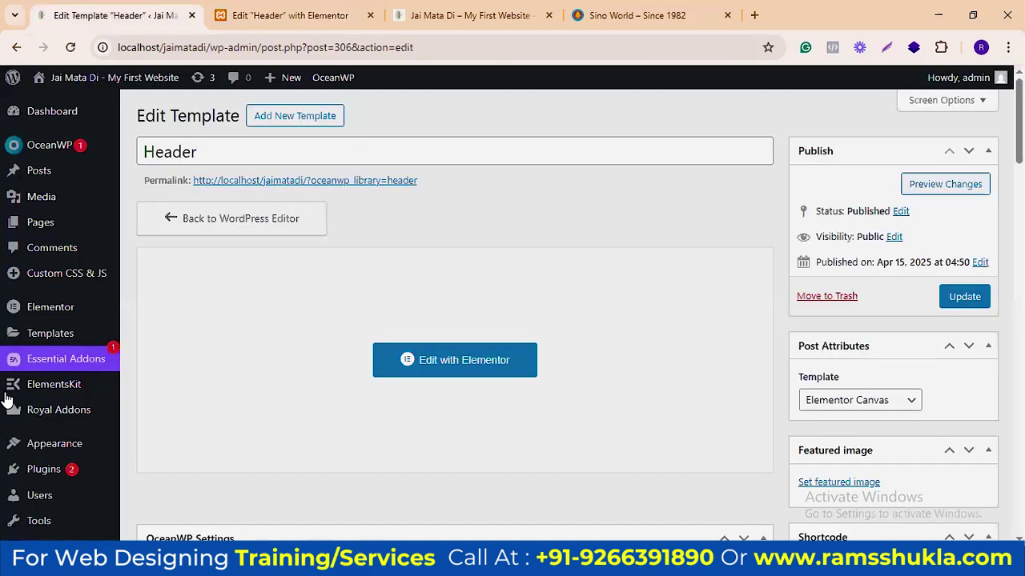
mouse_move(74, 389)
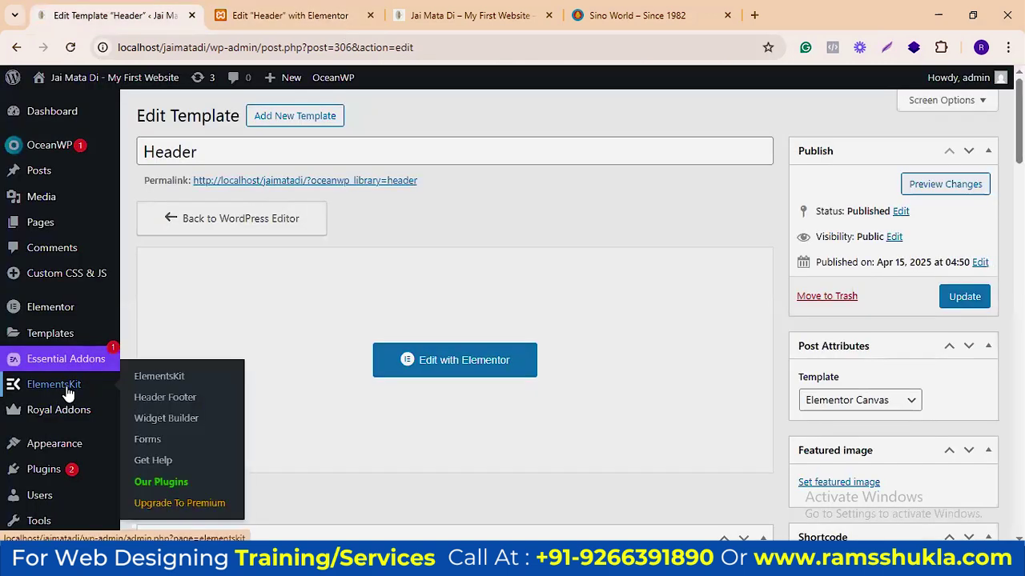
key(ctrl+Tab)
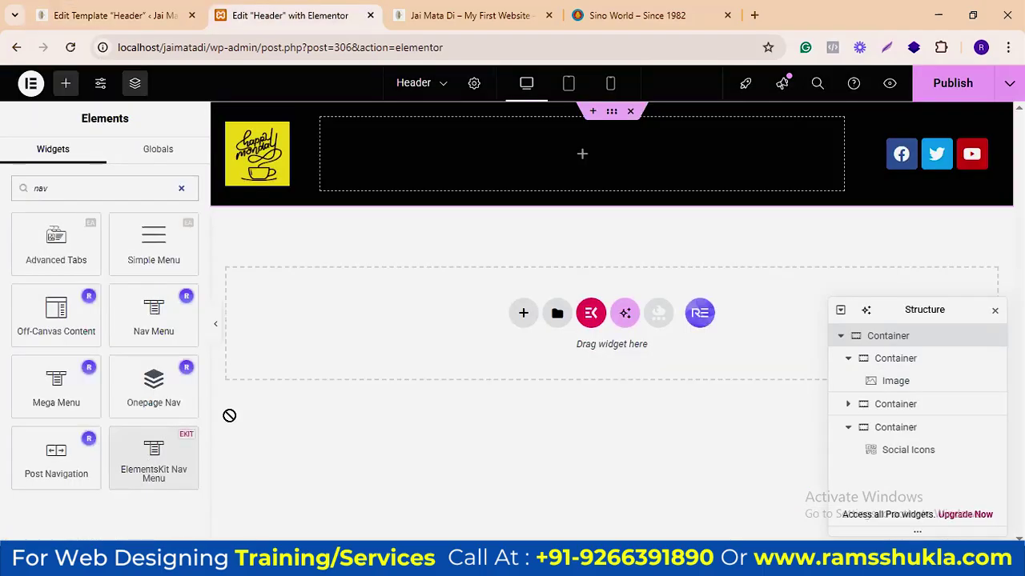
drag(426, 288, 641, 219)
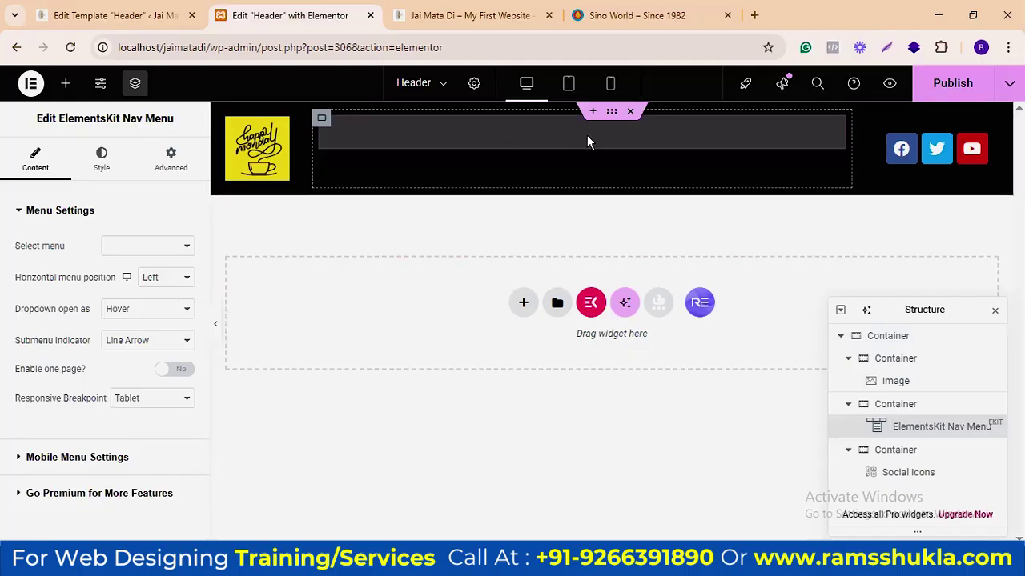
click(154, 248)
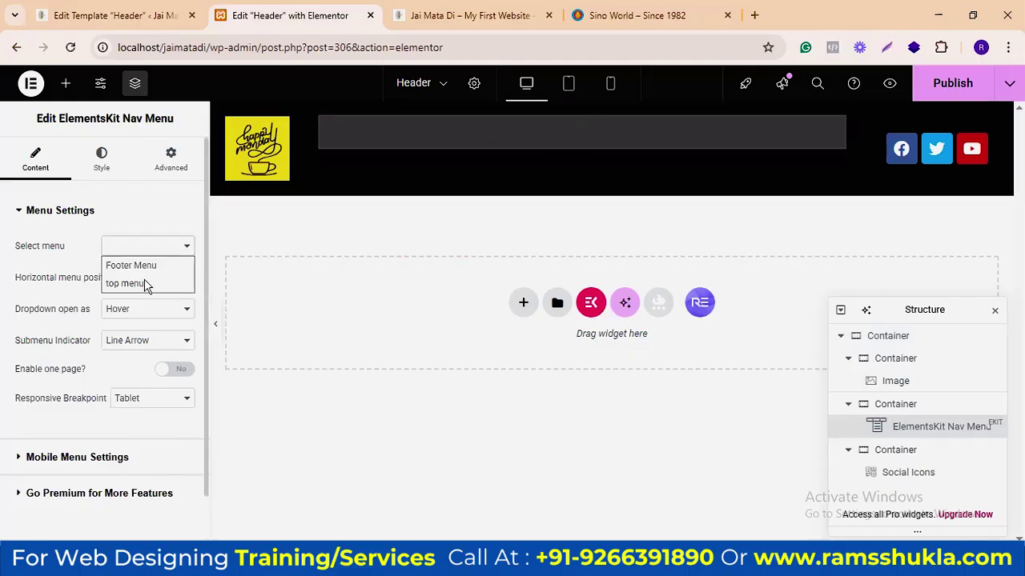
click(144, 284)
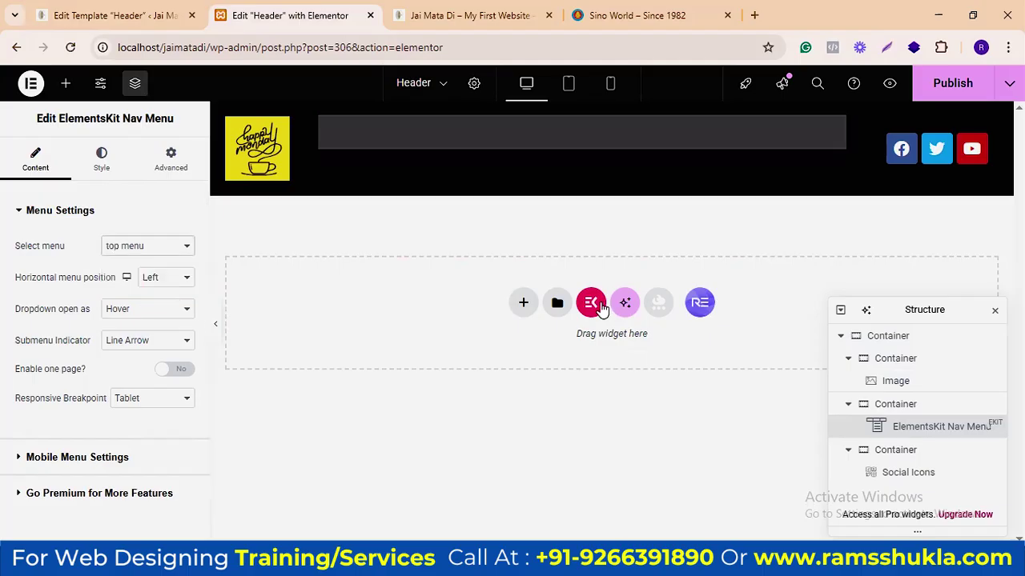
Step: Examine the available menus on the WordPress Menus page and where they appear in the live site's header and footer
click(98, 10)
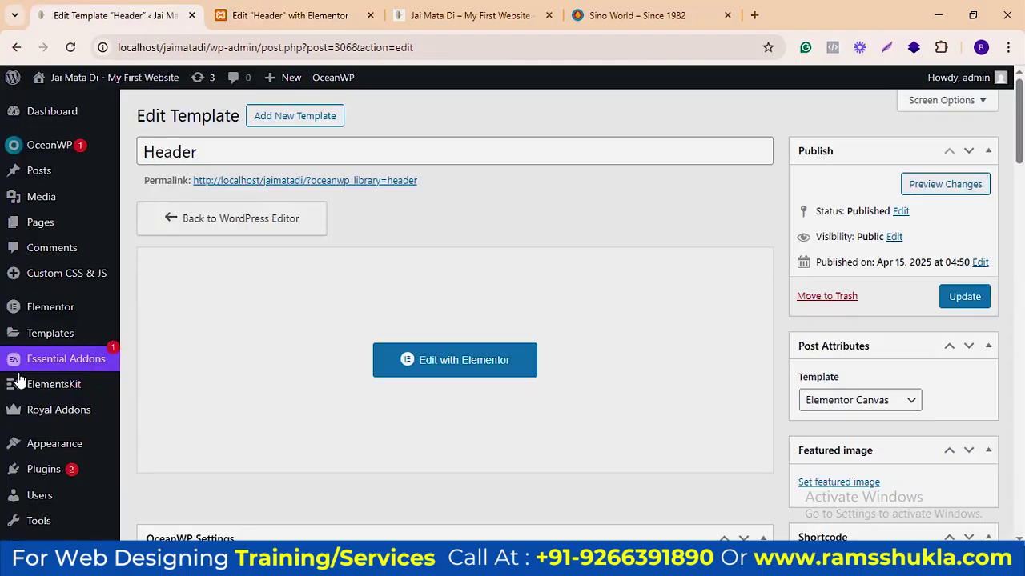
mouse_move(40, 362)
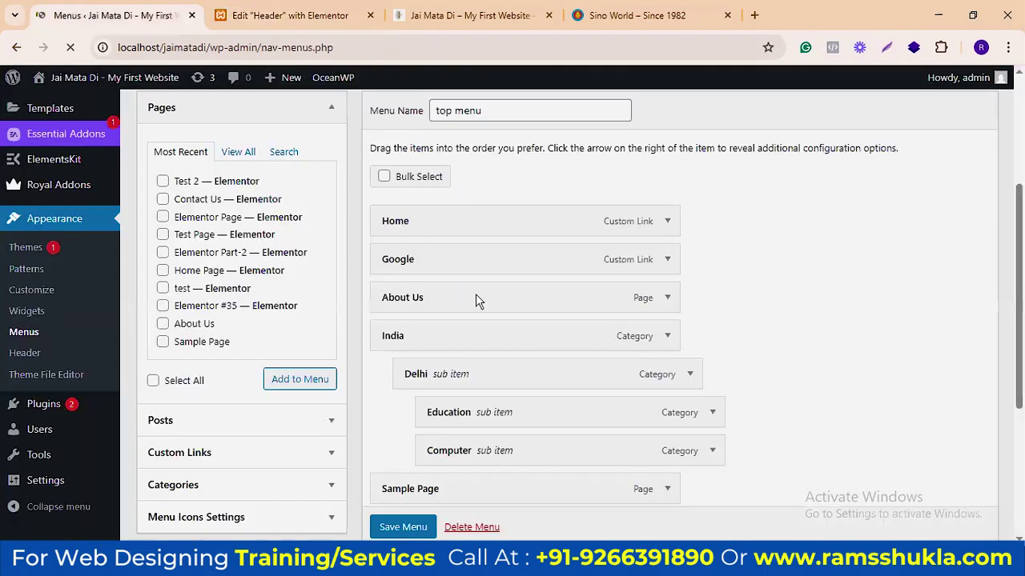
scroll(494, 339, up, 3)
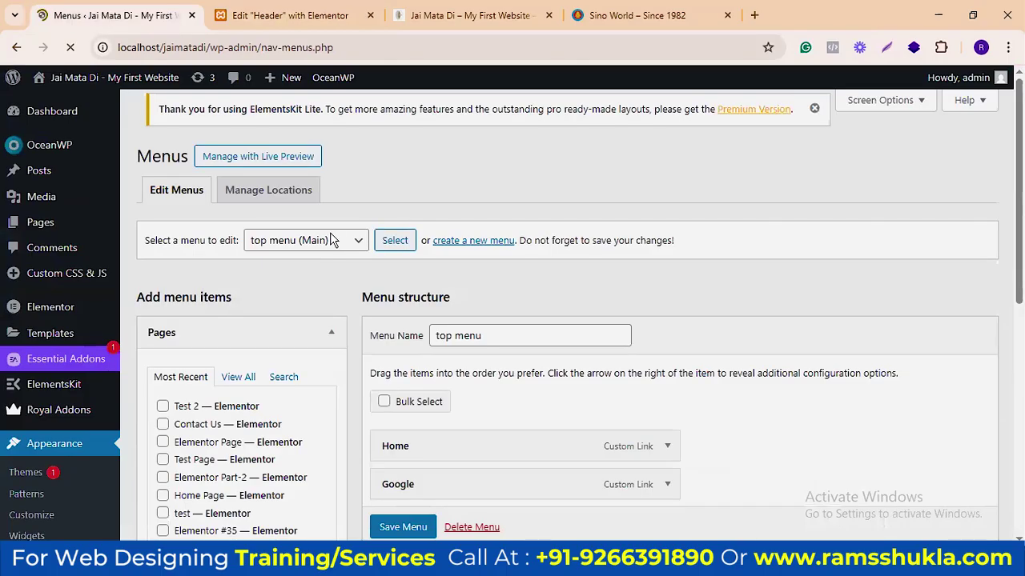
click(306, 248)
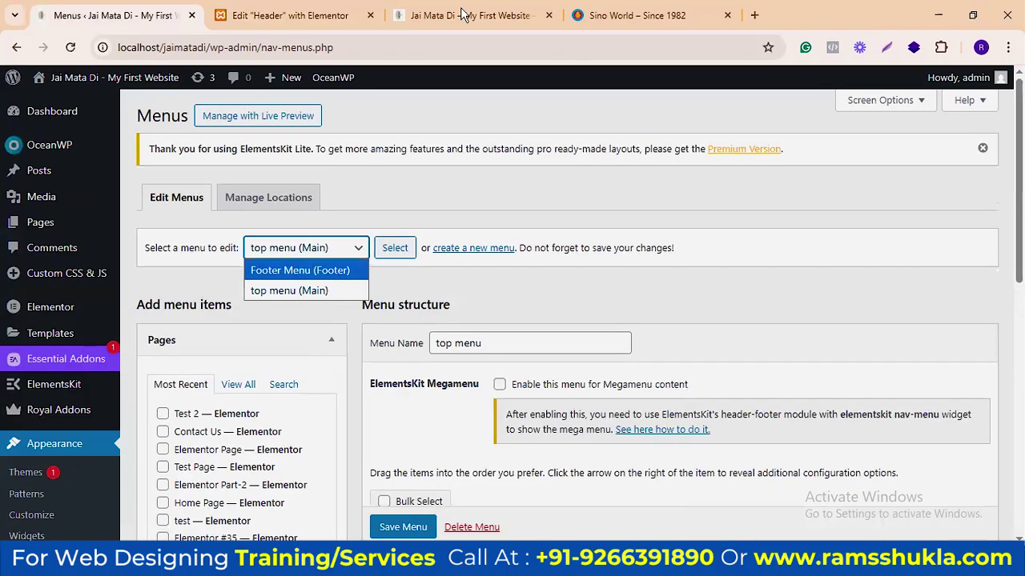
click(470, 15)
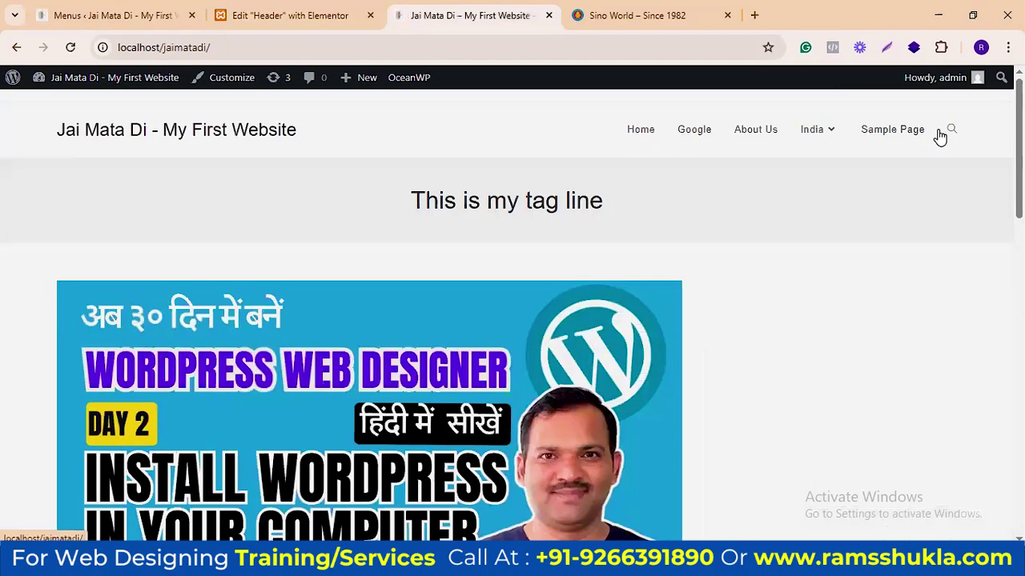
scroll(844, 357, down, 2)
scroll(975, 488, down, 10)
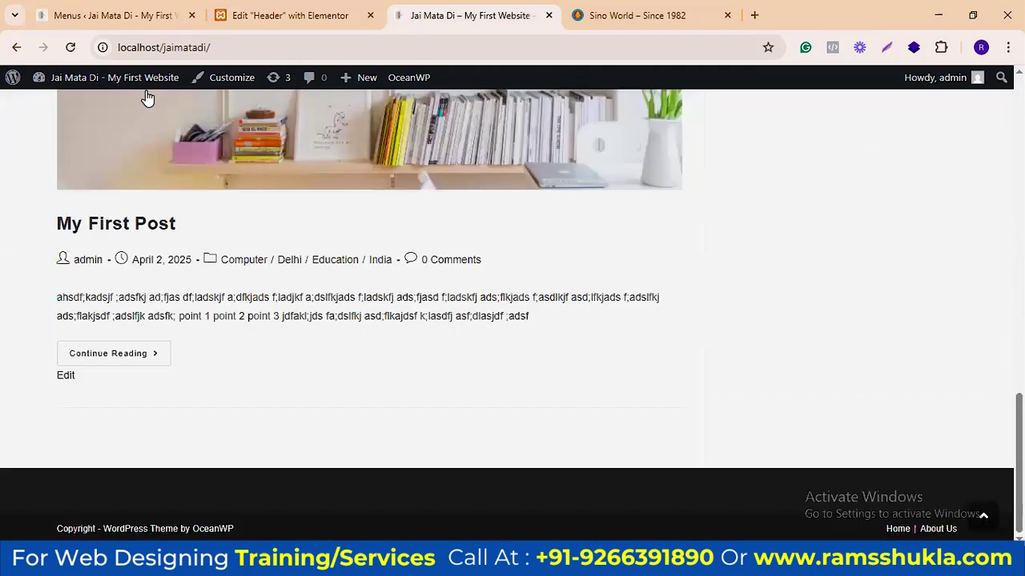
click(106, 16)
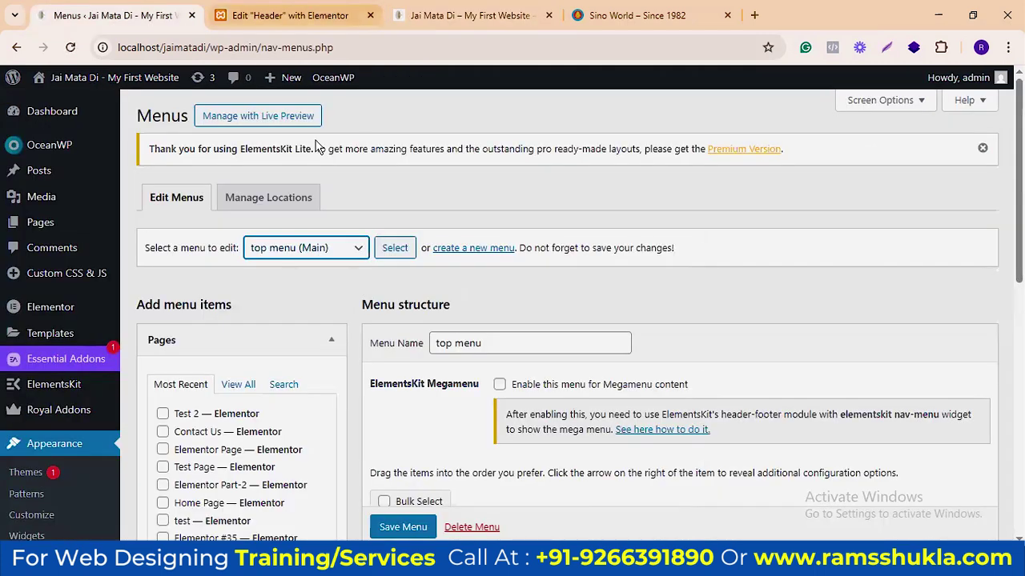
key(ctrl+Tab)
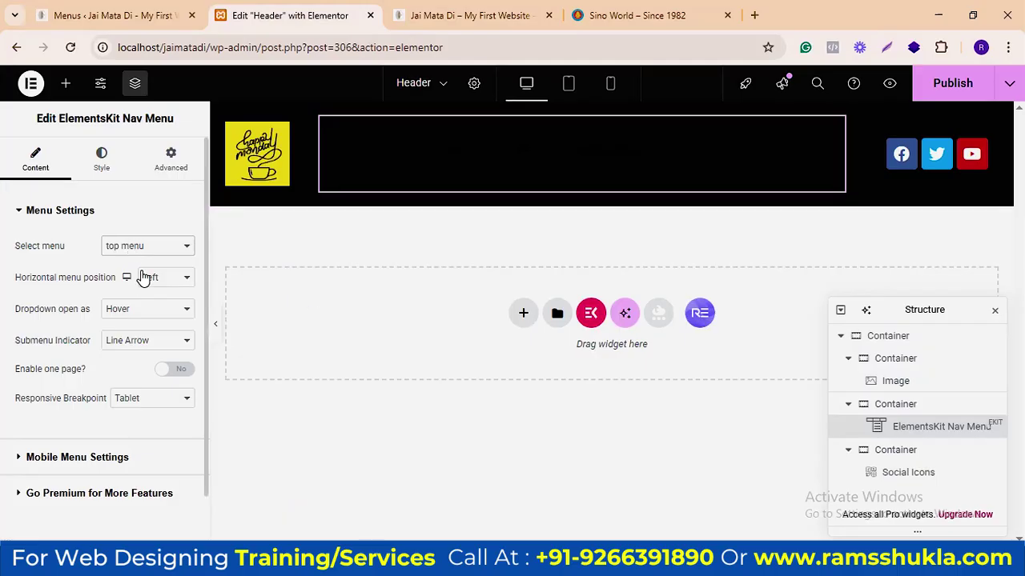
Step: Set the nav menu's normal item text color to white, #FFFFFF
click(102, 160)
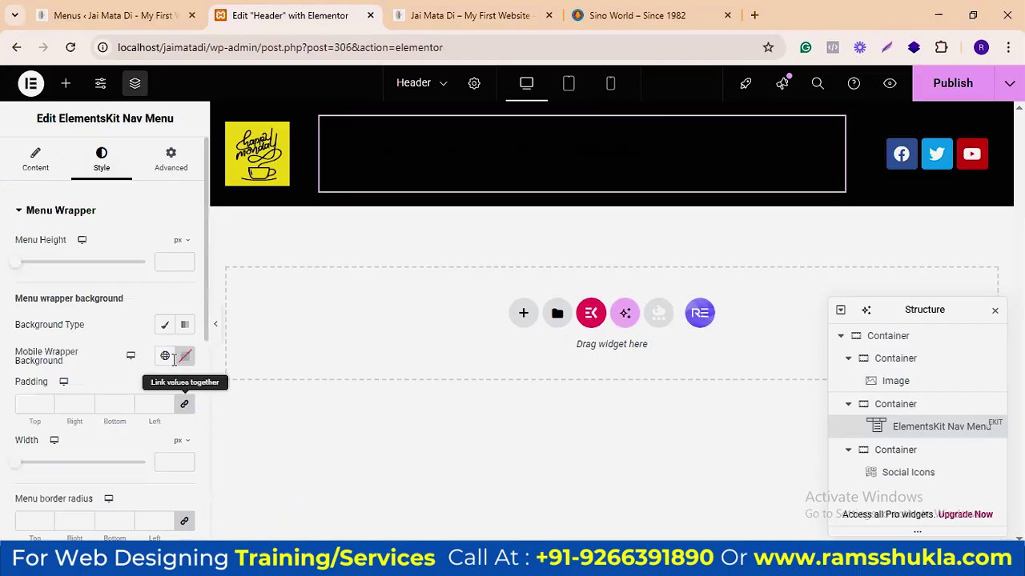
scroll(56, 403, down, 5)
scroll(80, 316, up, 3)
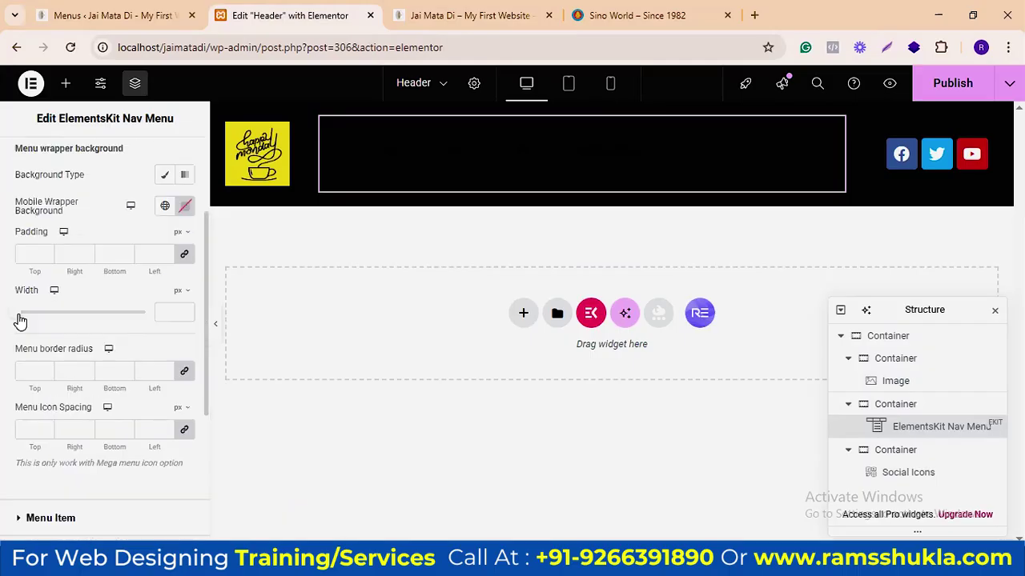
scroll(19, 312, down, 3)
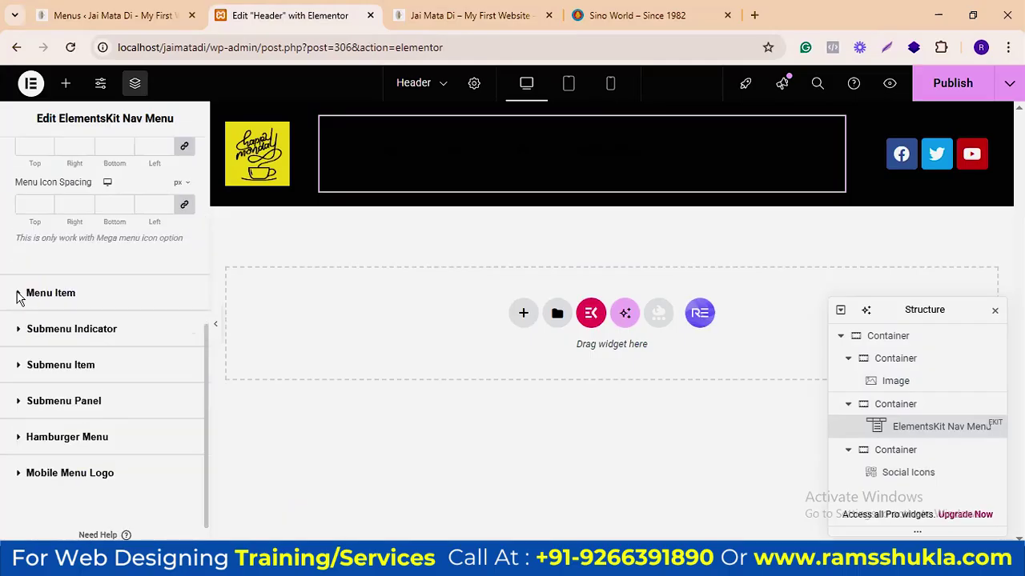
click(155, 293)
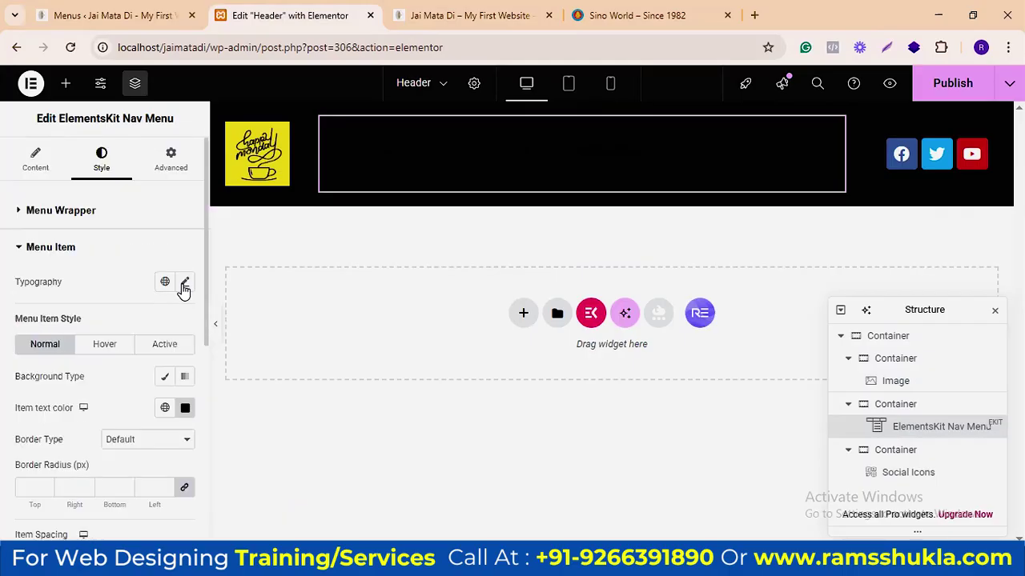
click(185, 411)
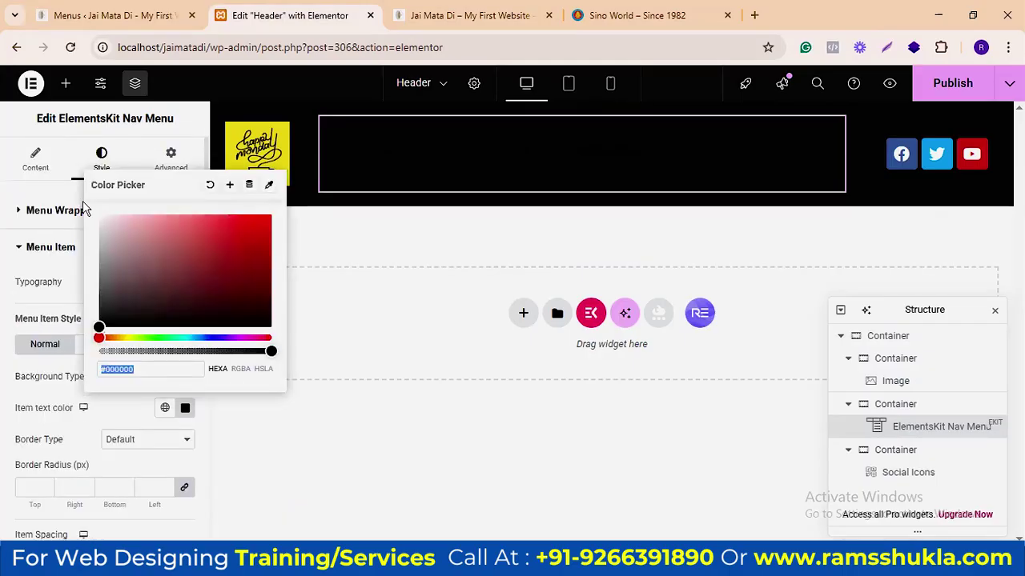
click(100, 215)
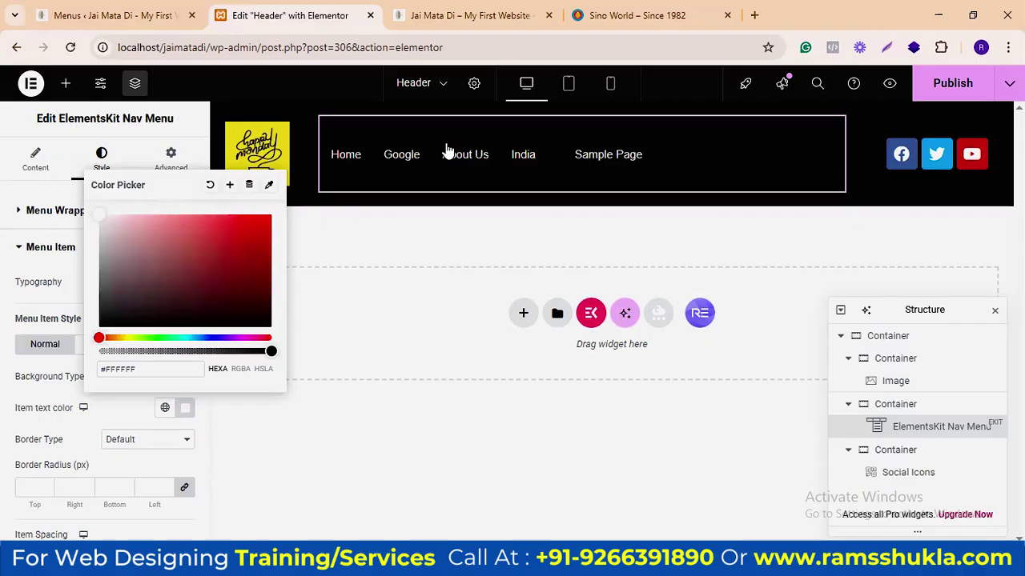
click(402, 156)
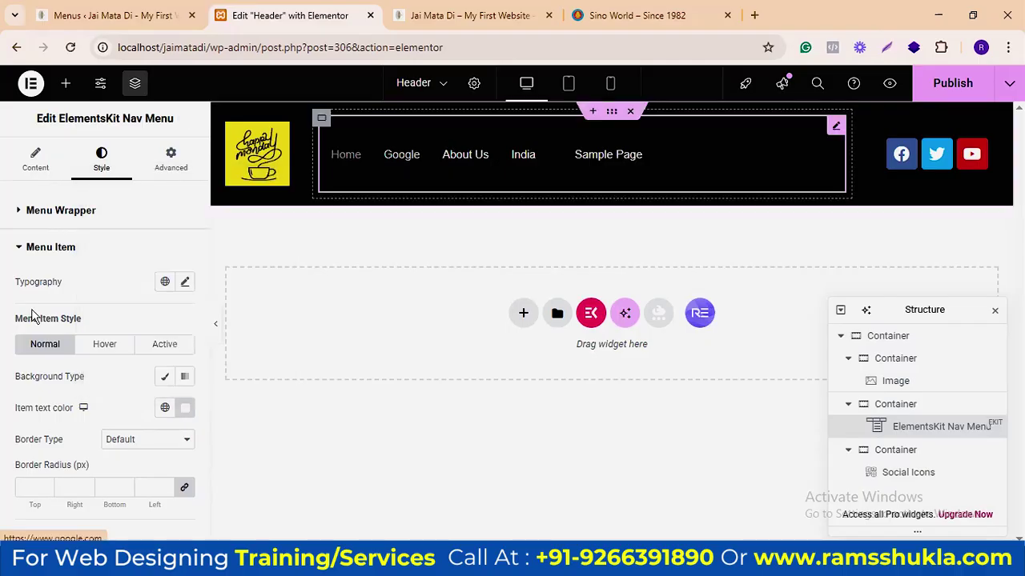
Step: Set the nav menu's horizontal menu position to Center
click(35, 170)
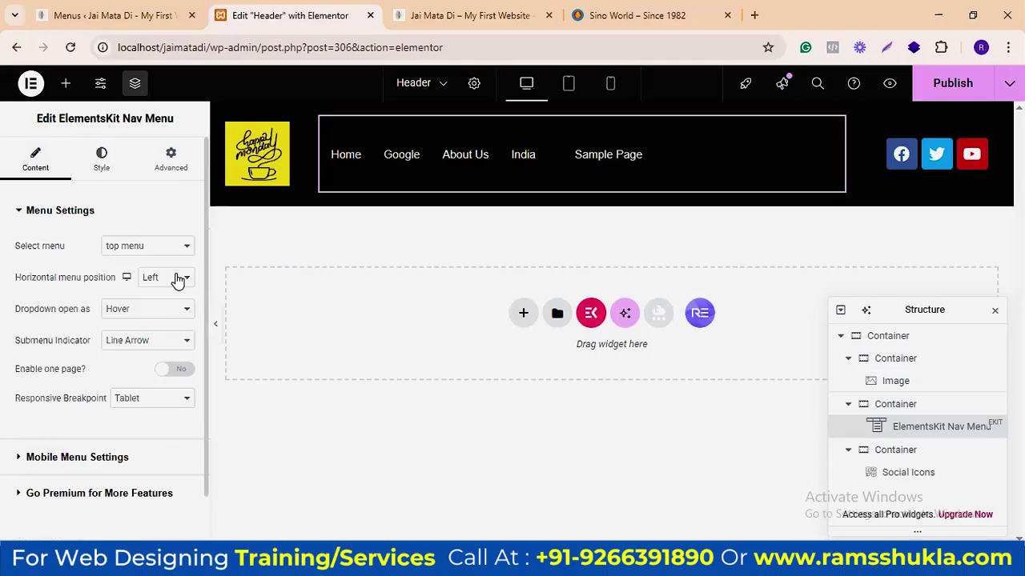
click(177, 280)
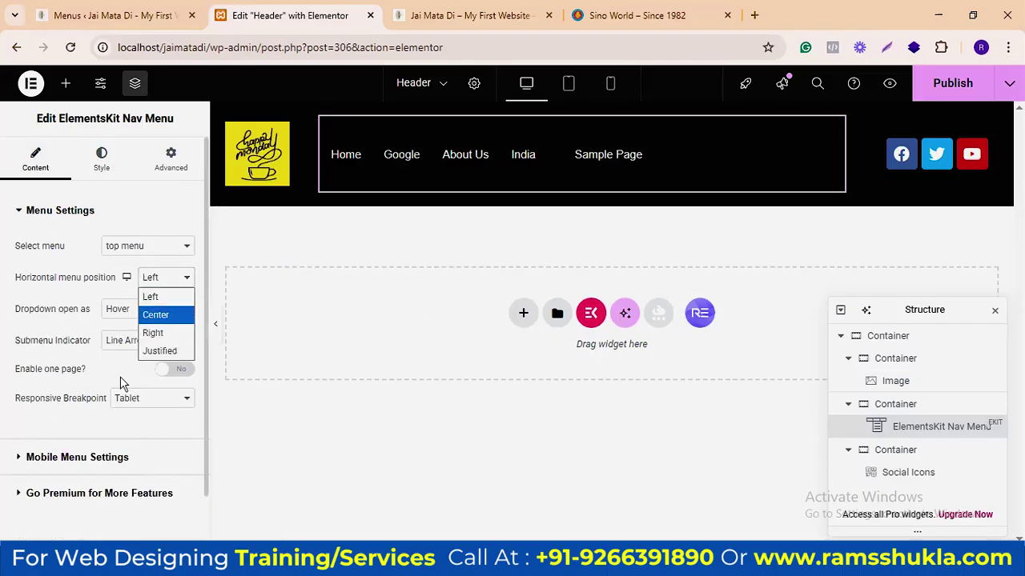
key(Return)
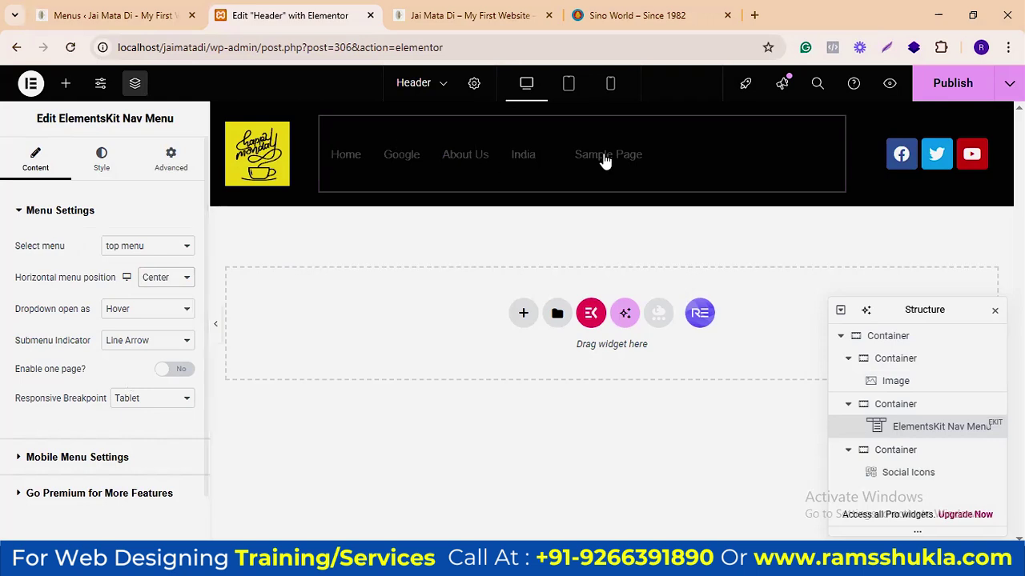
Step: Center the nav menu widget within its container using Align Self, and save the header template
click(165, 279)
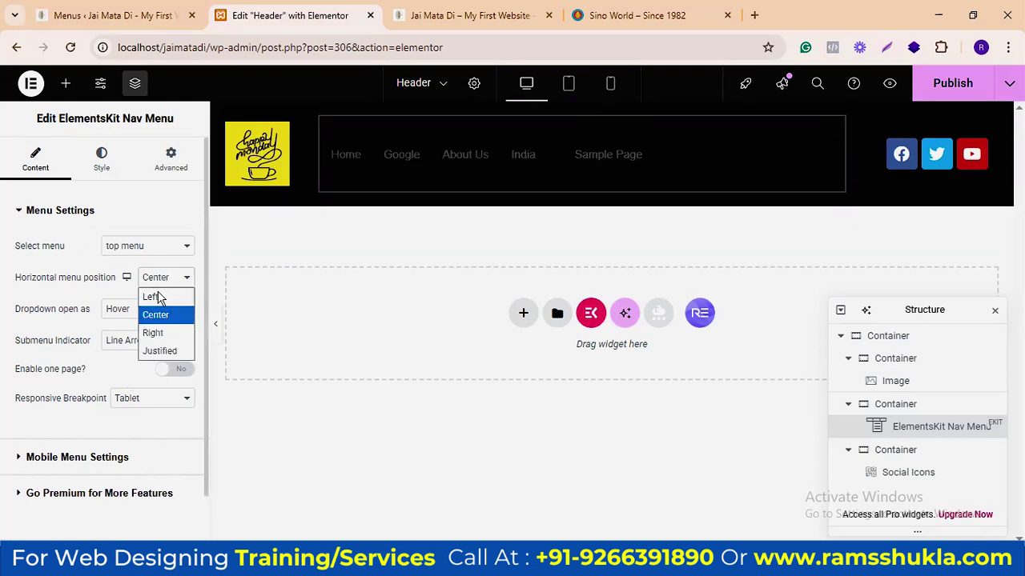
click(245, 311)
click(170, 158)
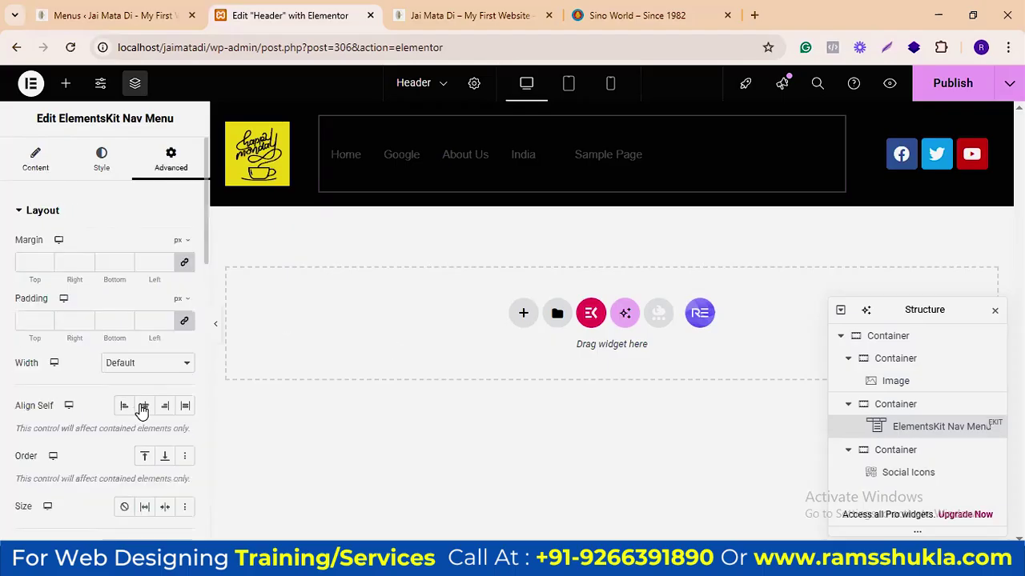
click(145, 406)
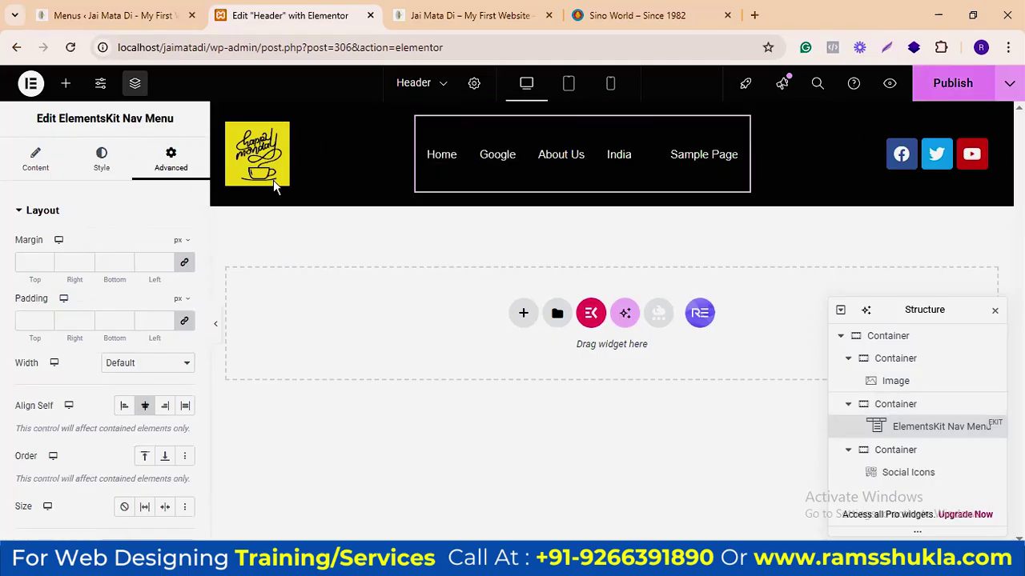
key(ctrl+s)
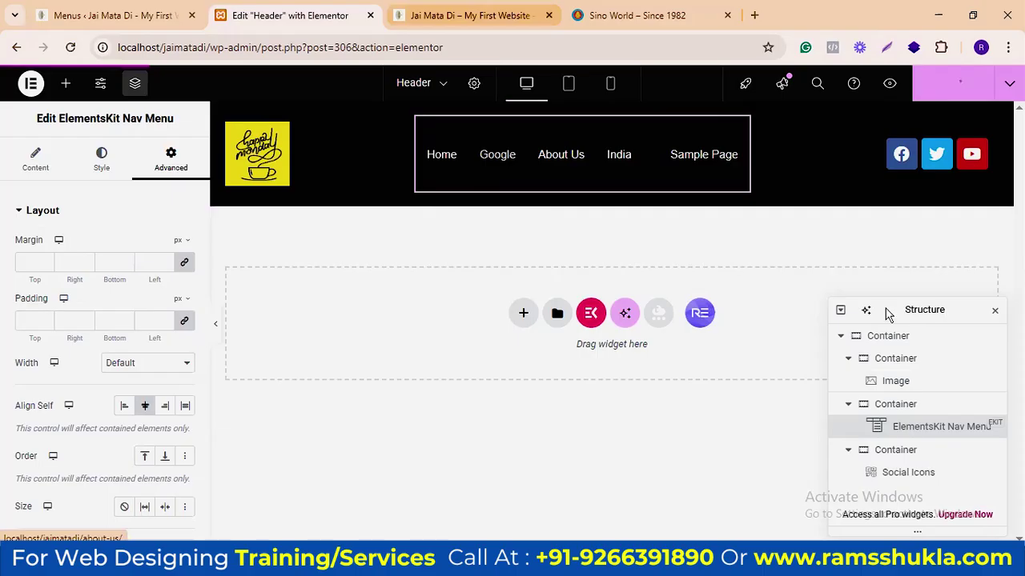
Step: Compare the live site's current header and its search box with a preview of the new header template
key(ctrl+Tab)
scroll(976, 239, up, 9)
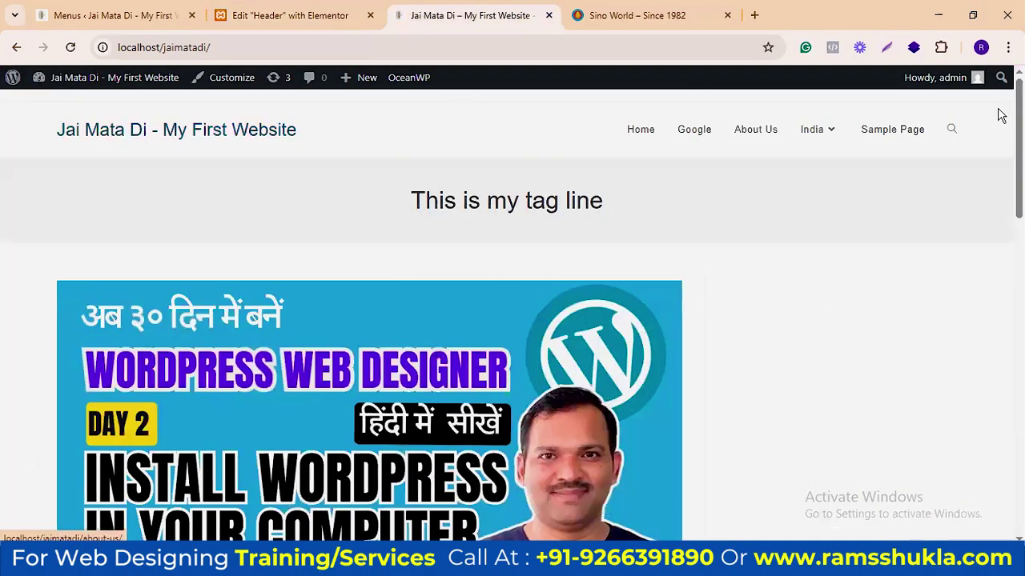
click(952, 130)
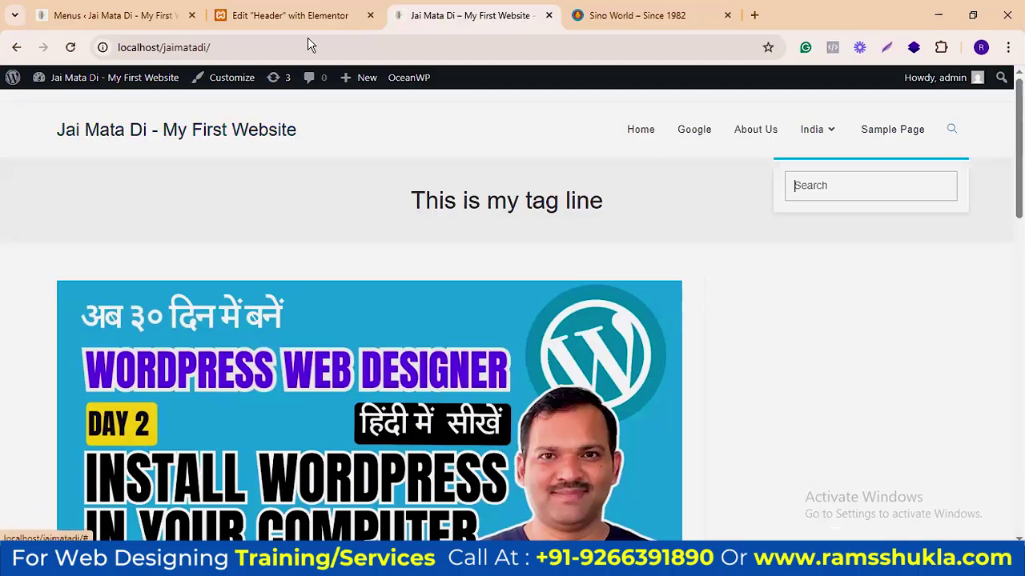
click(598, 218)
click(289, 15)
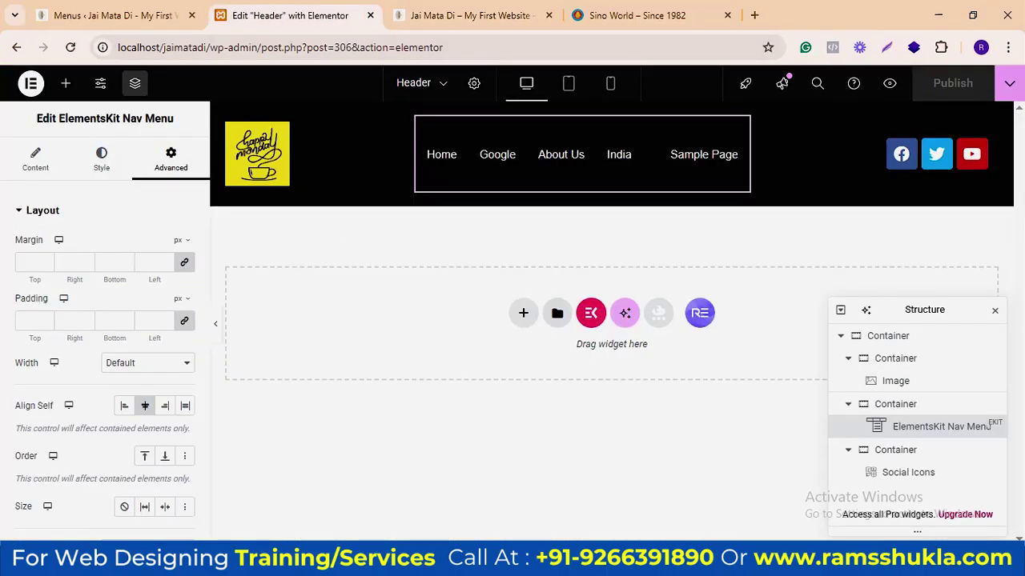
click(1009, 83)
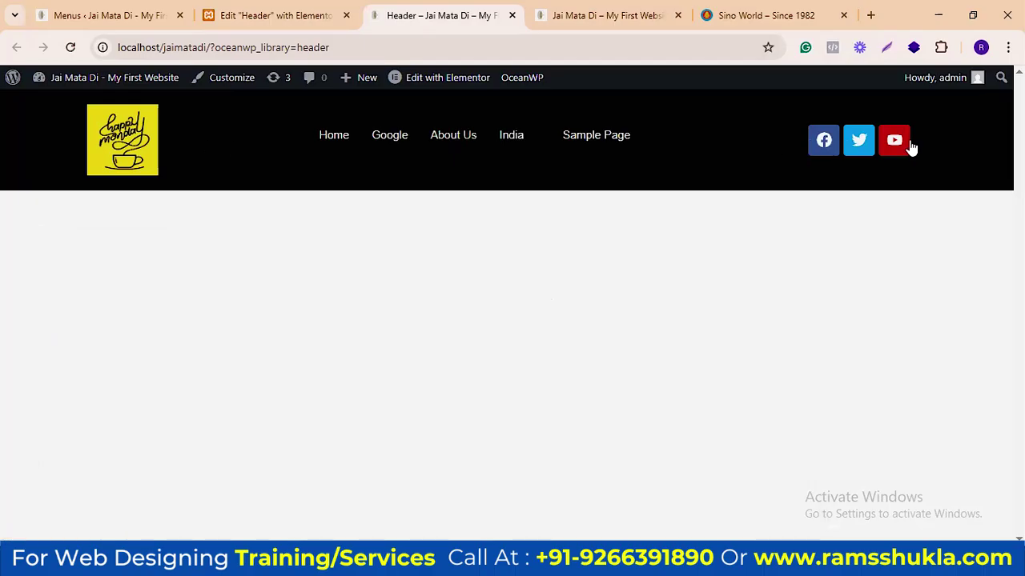
click(315, 17)
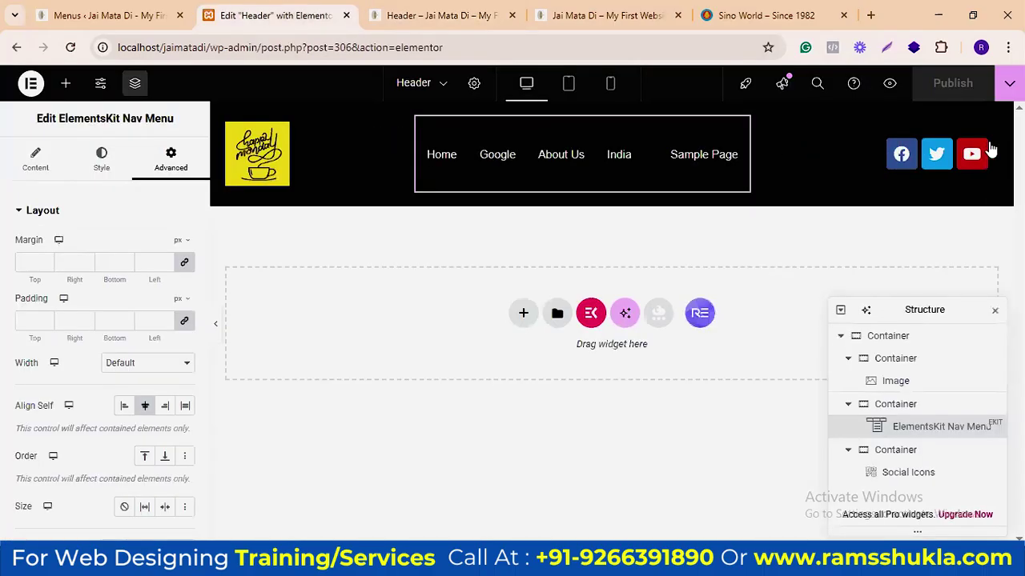
Step: Remove the Twitter item from the Social Icons widget
click(990, 148)
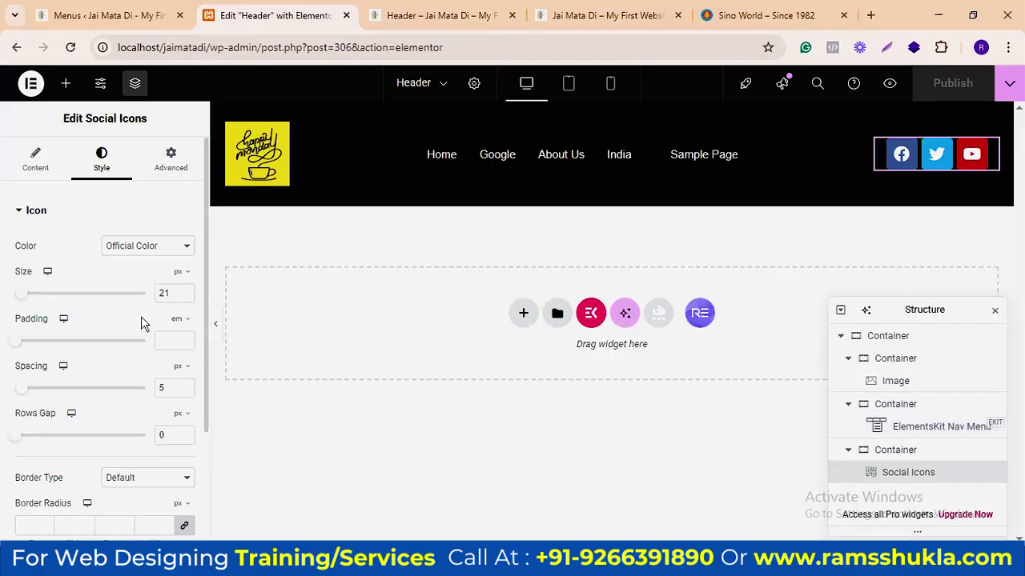
click(140, 320)
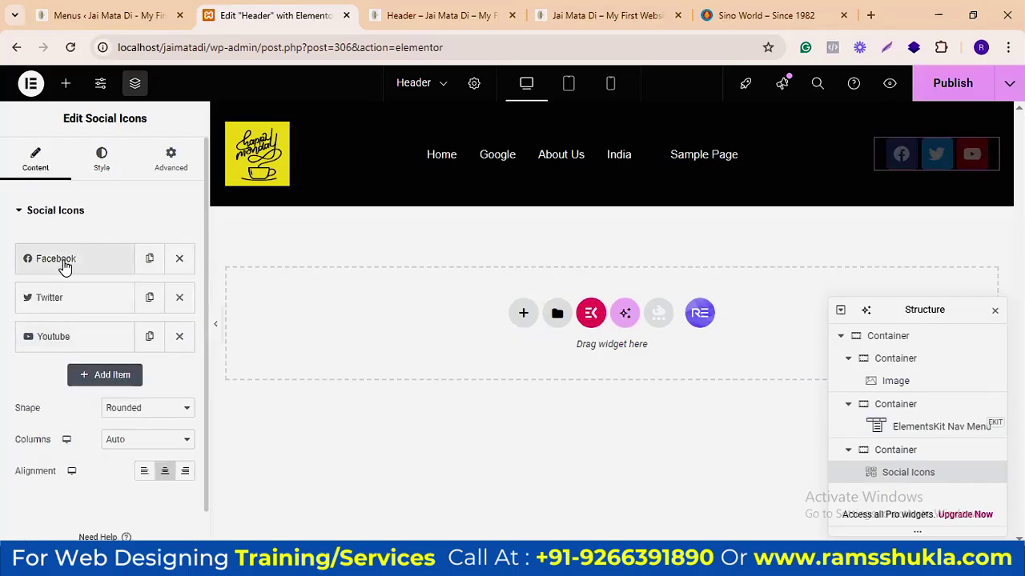
click(65, 264)
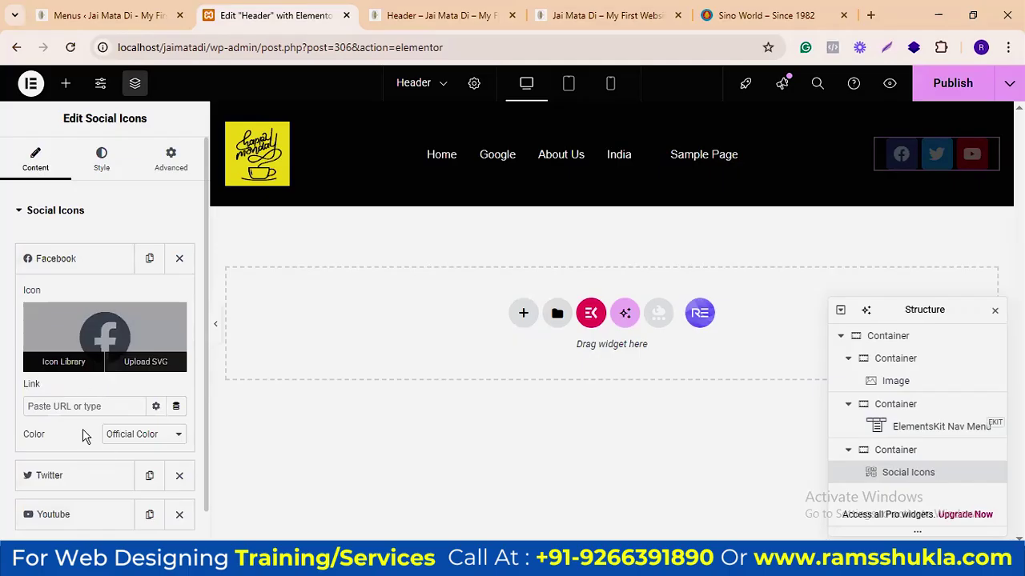
scroll(96, 400, down, 1)
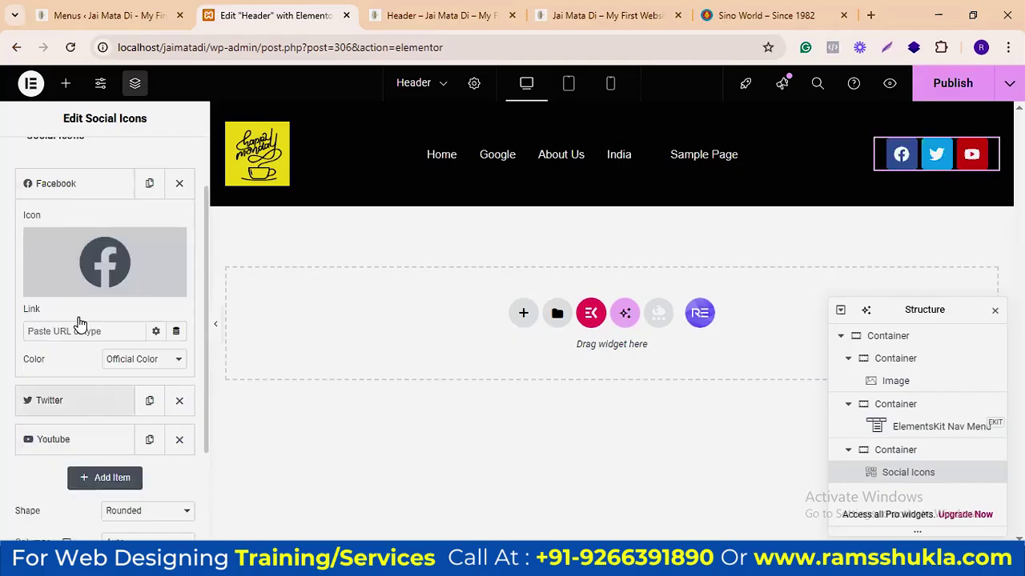
click(80, 401)
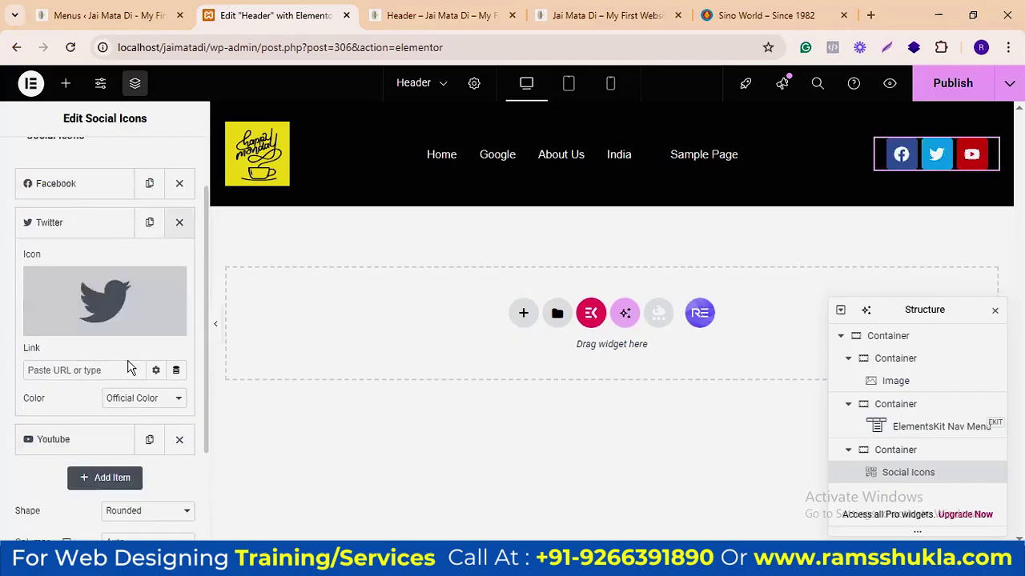
click(179, 222)
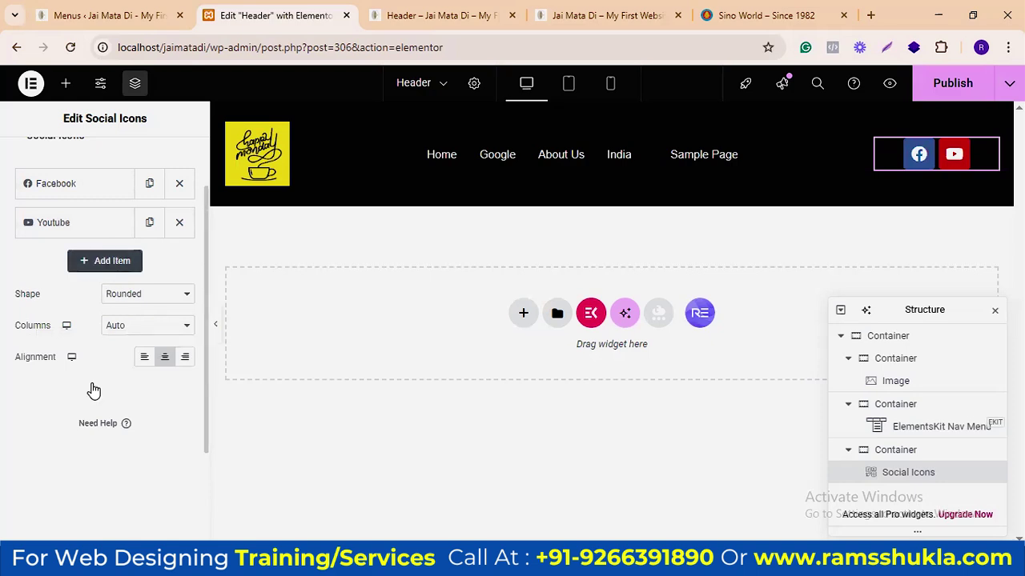
Step: Add a new social icon item and give it the Linkedin icon from the icon library
click(112, 260)
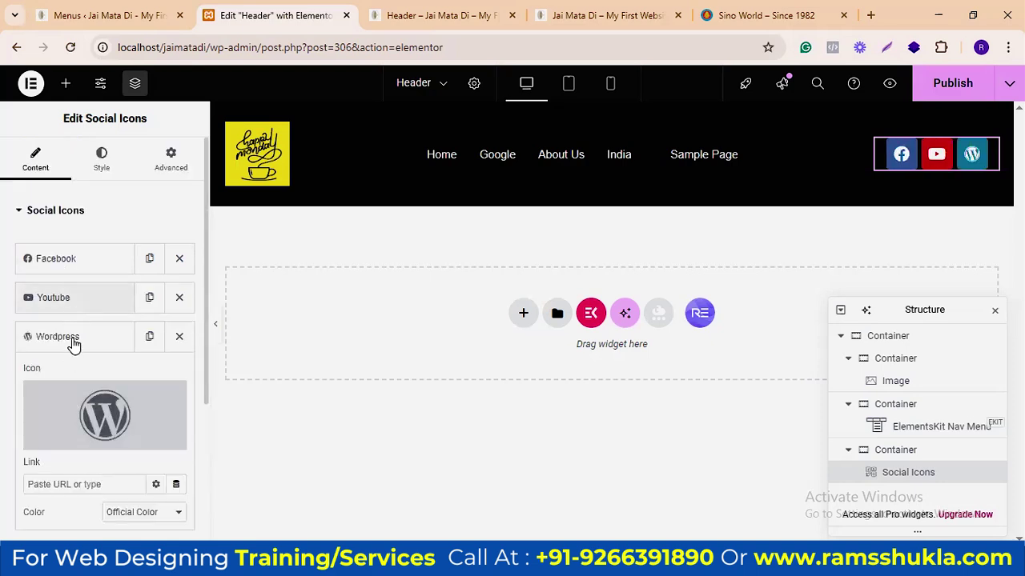
click(66, 448)
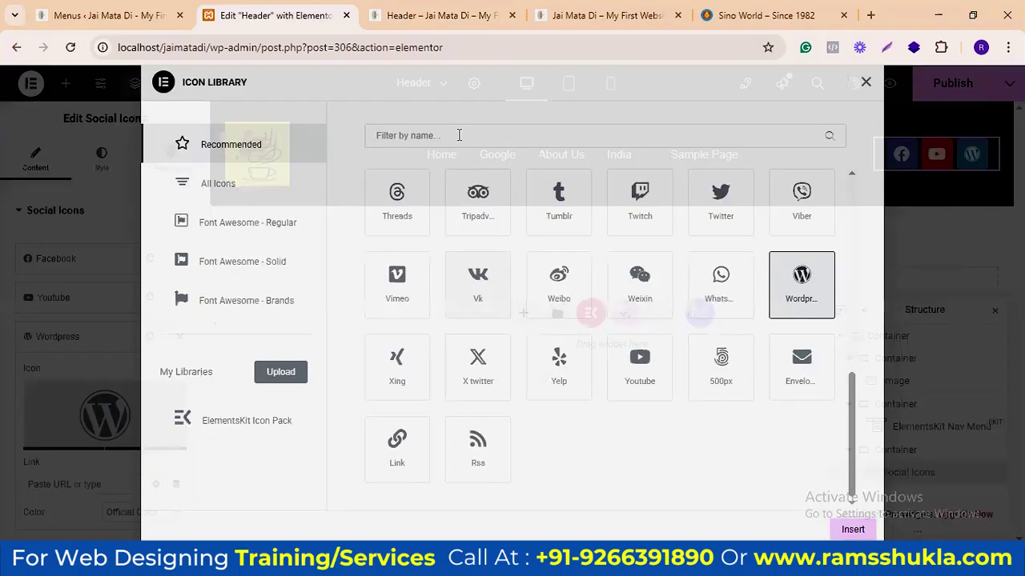
text(lin)
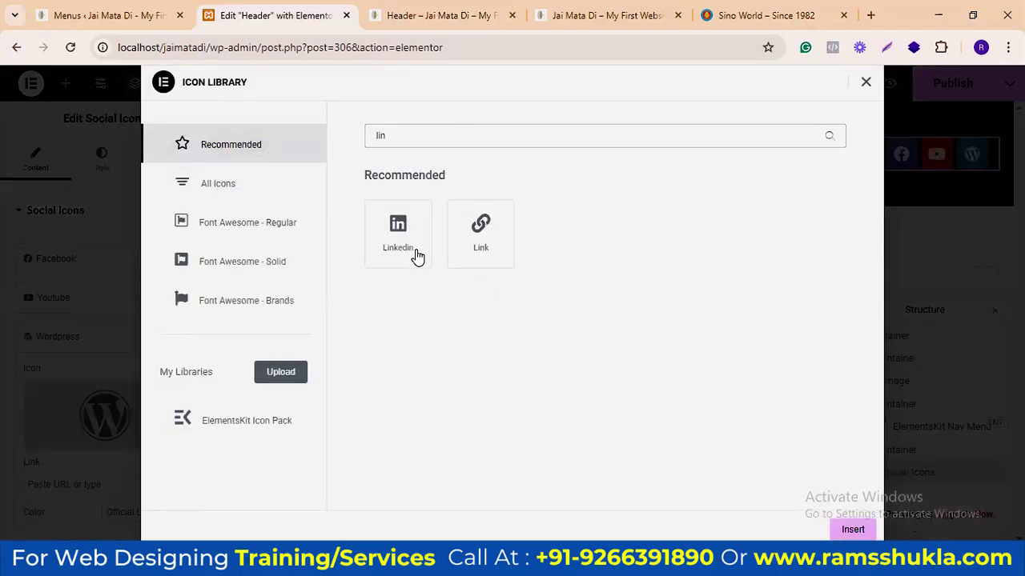
click(417, 255)
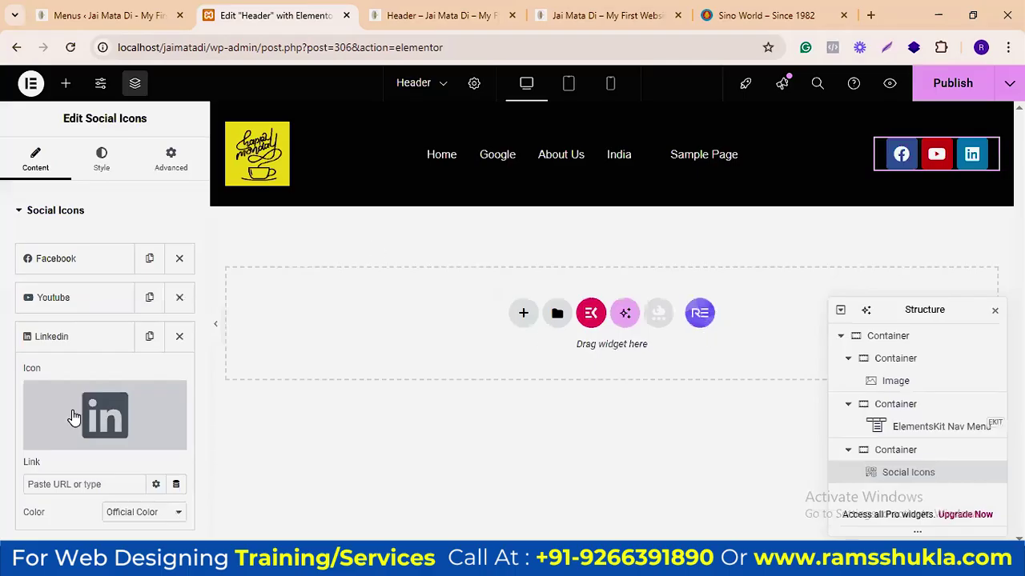
Step: Try a custom primary color of #393535 on the Linkedin icon and switch it back to Official Color
scroll(177, 326, down, 3)
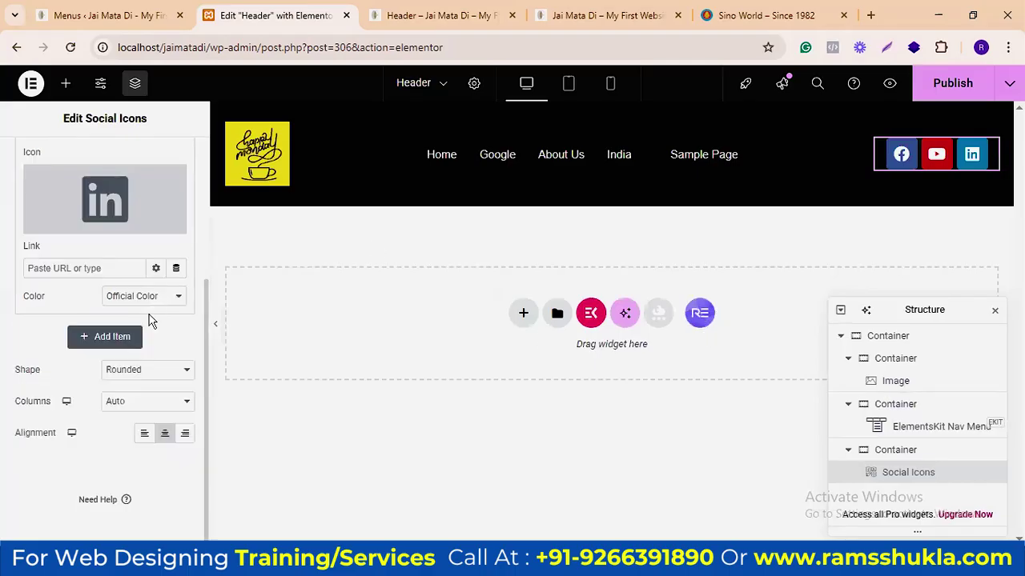
click(152, 298)
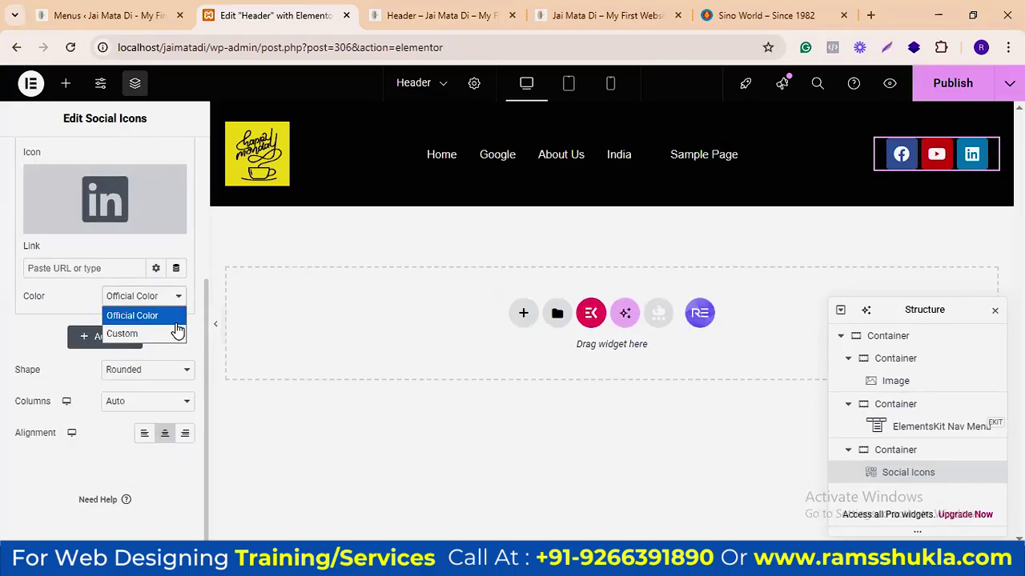
click(177, 331)
click(176, 324)
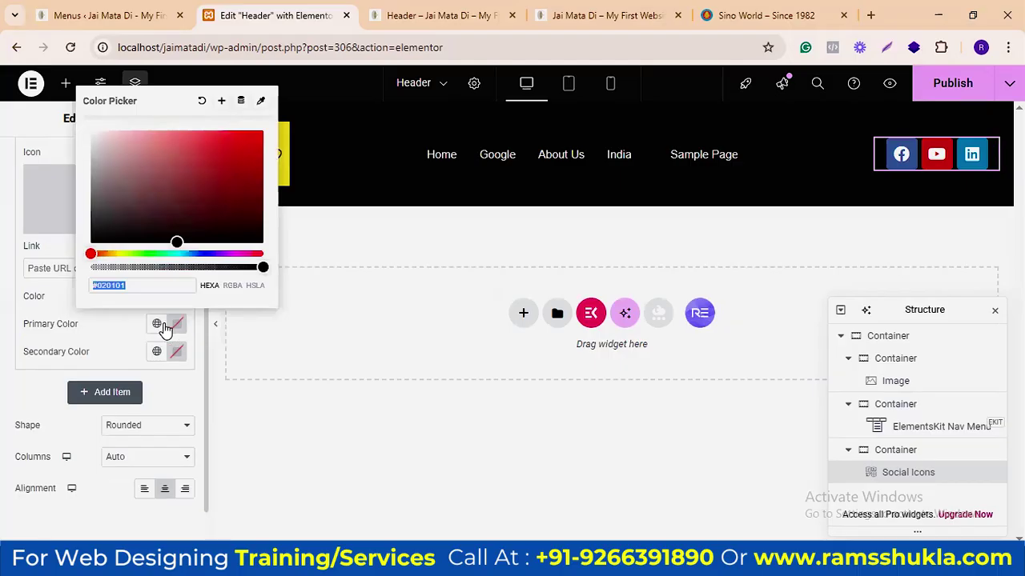
click(100, 218)
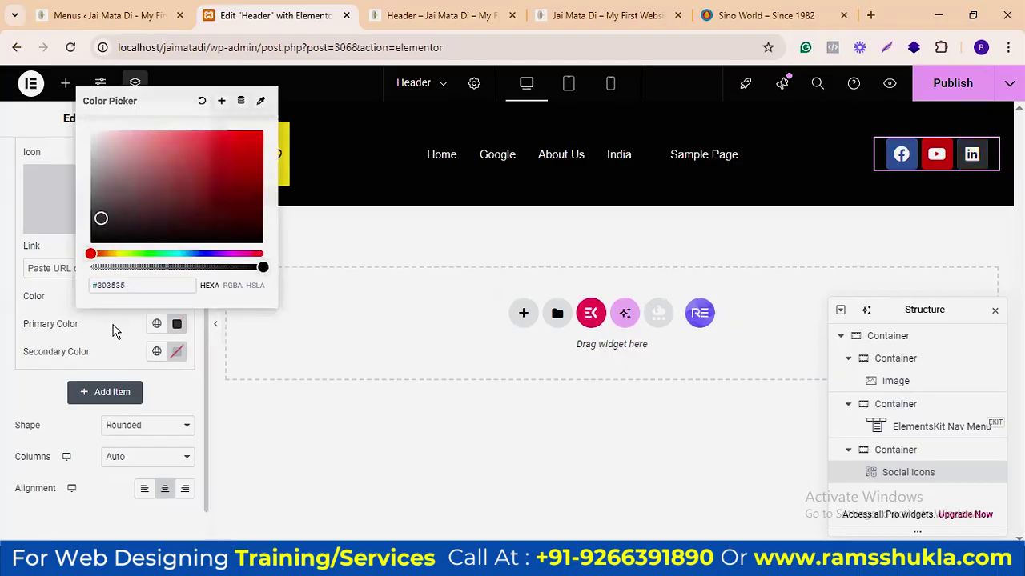
scroll(137, 397, up, 3)
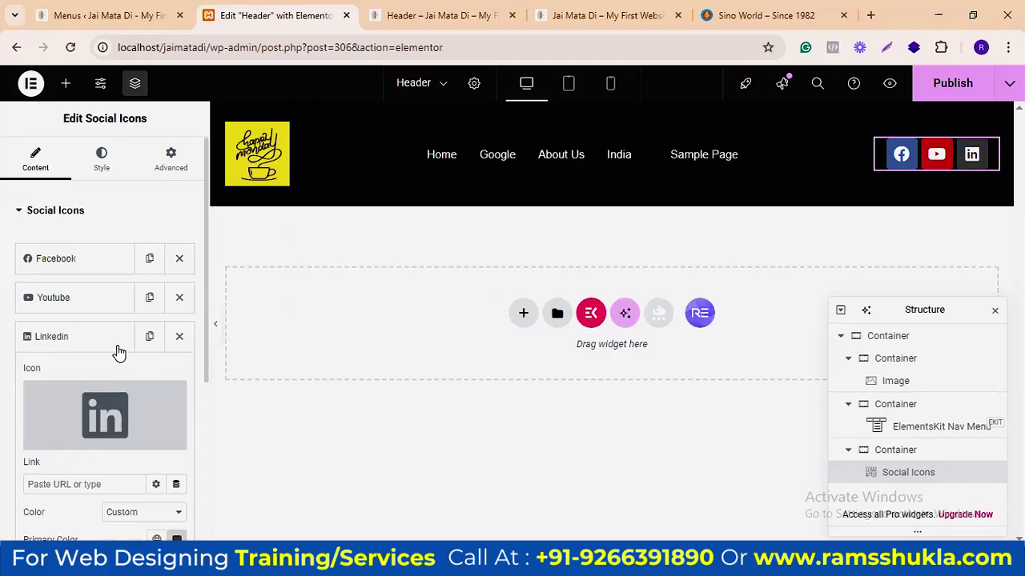
scroll(118, 352, down, 2)
click(139, 439)
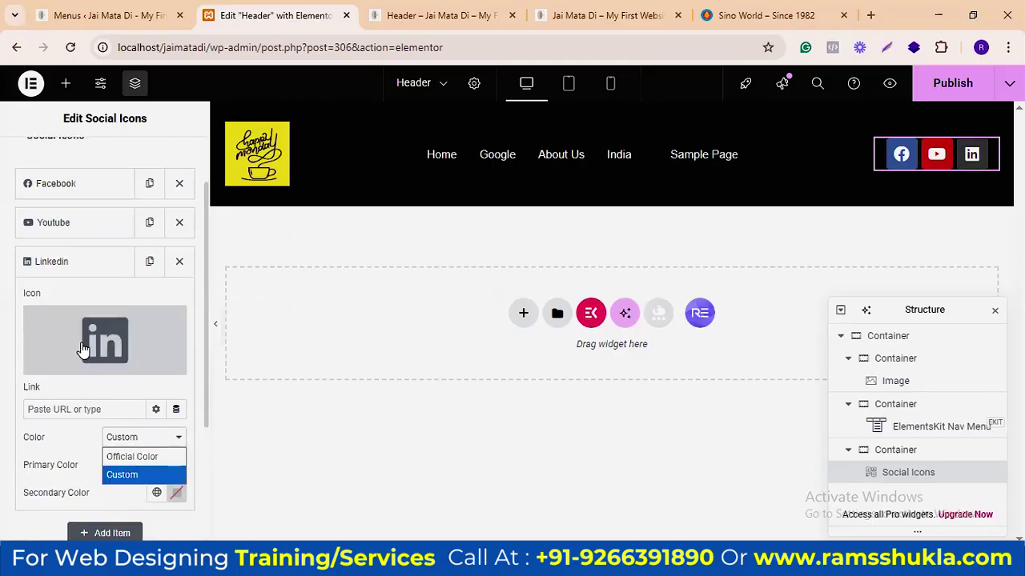
key(Up)
key(Return)
Step: Set the social icons' shape to Circle with centered alignment
scroll(144, 396, down, 2)
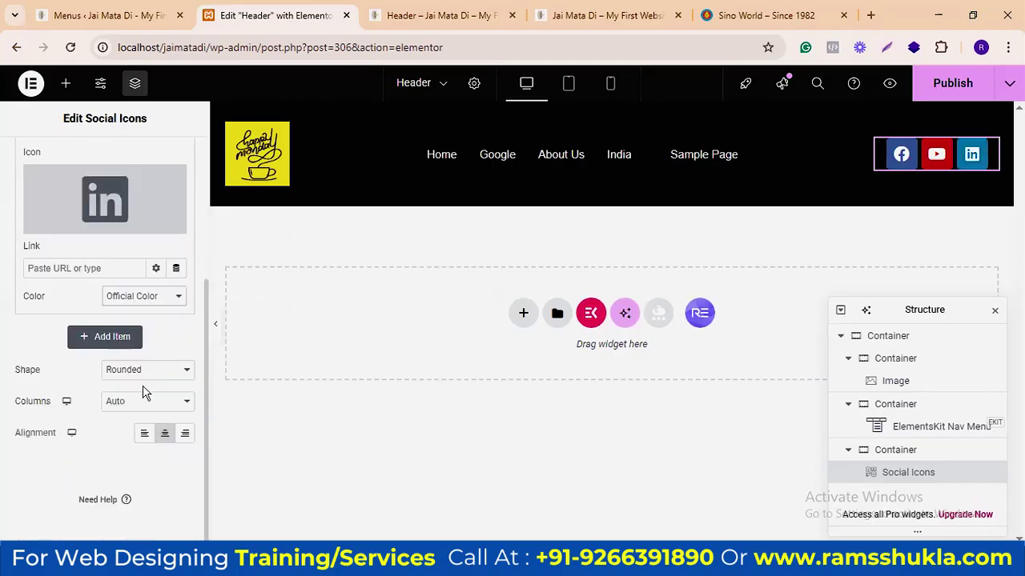
click(146, 372)
click(144, 386)
click(146, 371)
click(117, 426)
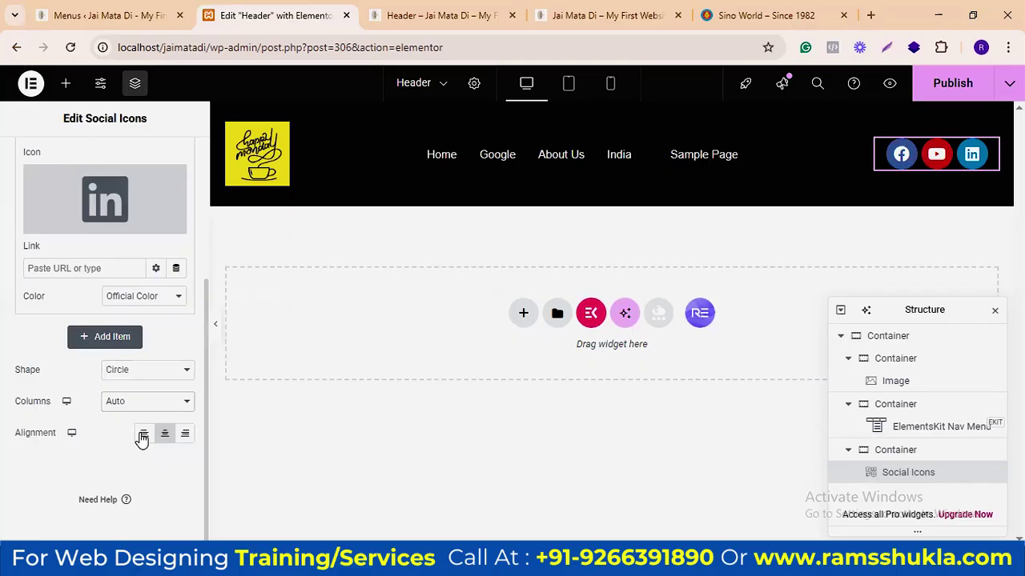
click(144, 435)
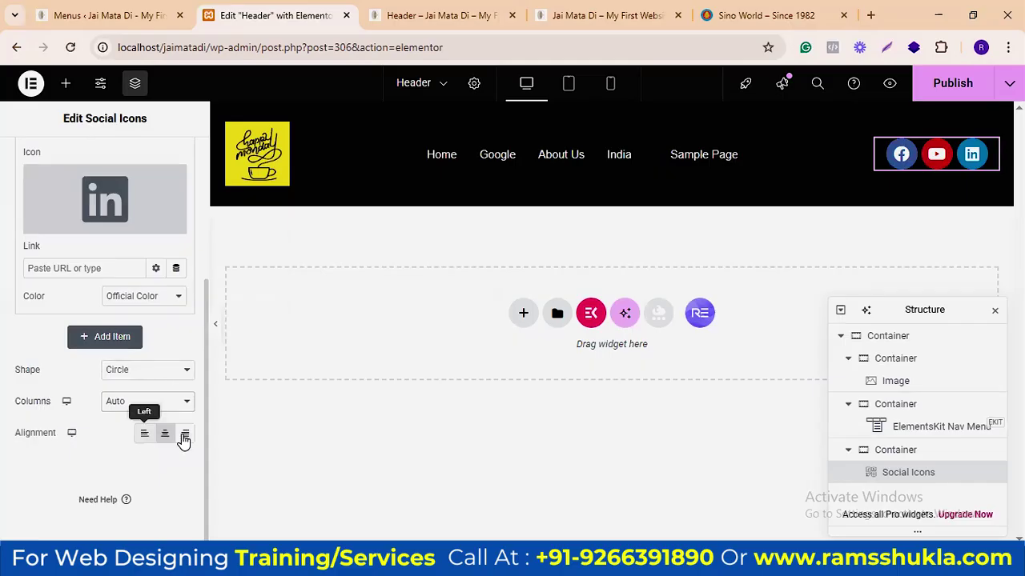
click(164, 436)
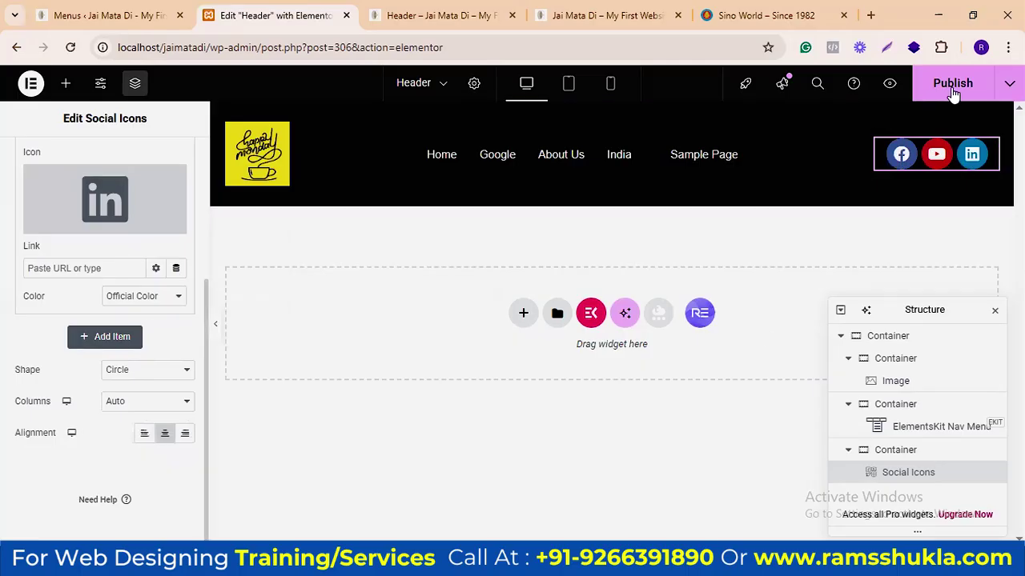
Step: Check the header preview against the live home page and open the site's Customizer from there
click(440, 16)
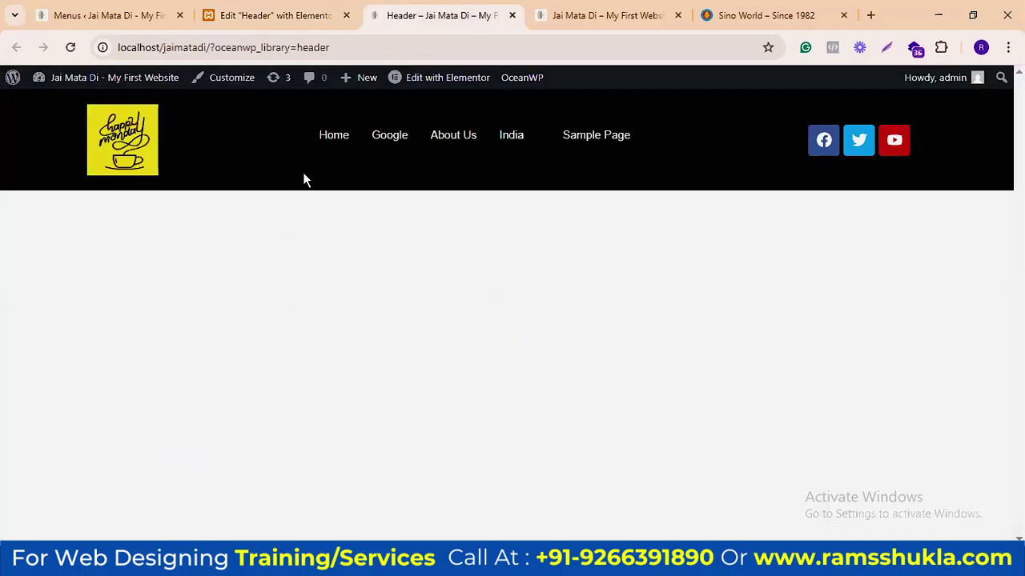
click(560, 16)
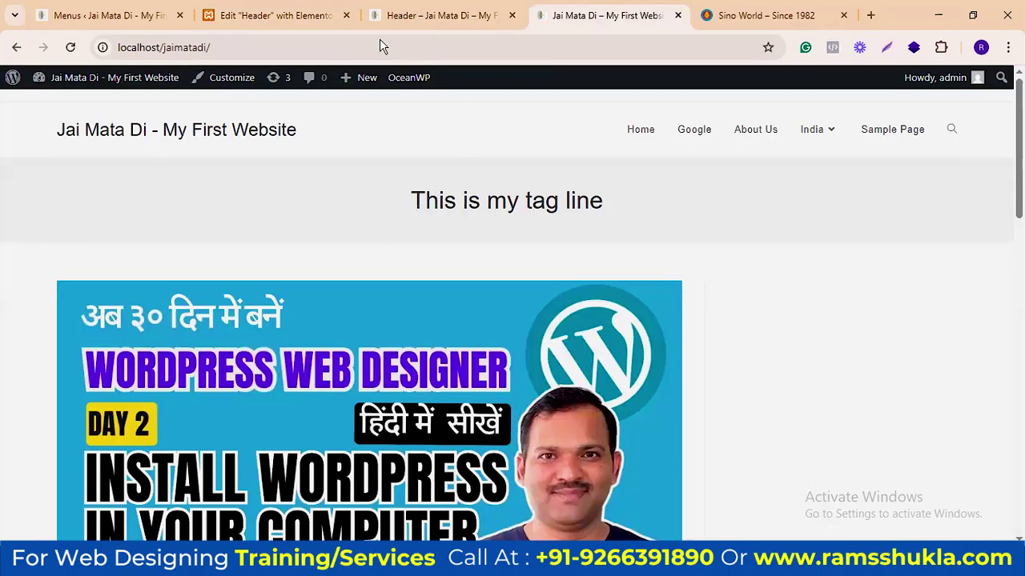
click(233, 80)
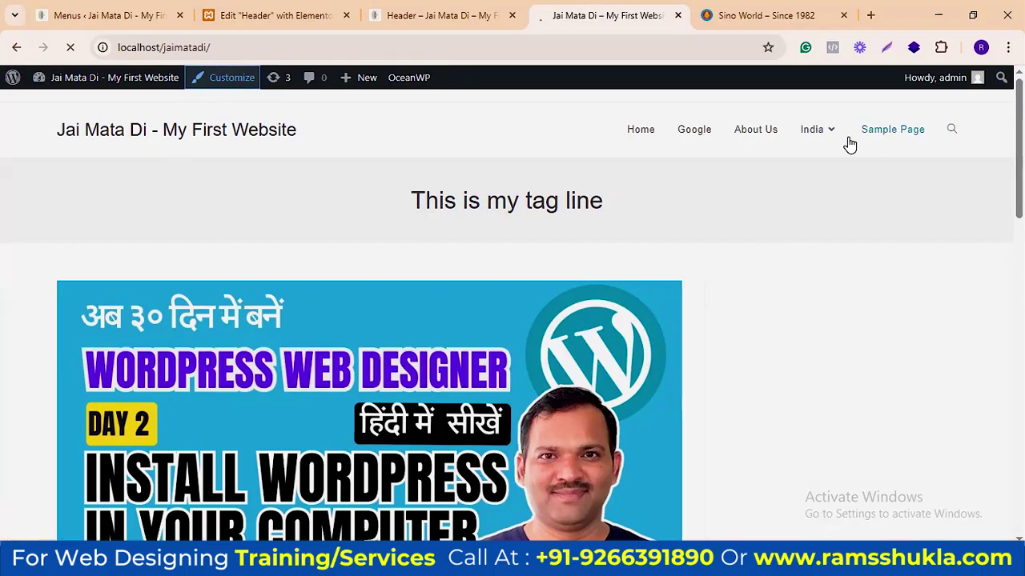
Step: Open the site's home page, localhost/jaimatadi/, in a new browser tab
click(429, 48)
key(ctrl+c)
key(ctrl+t)
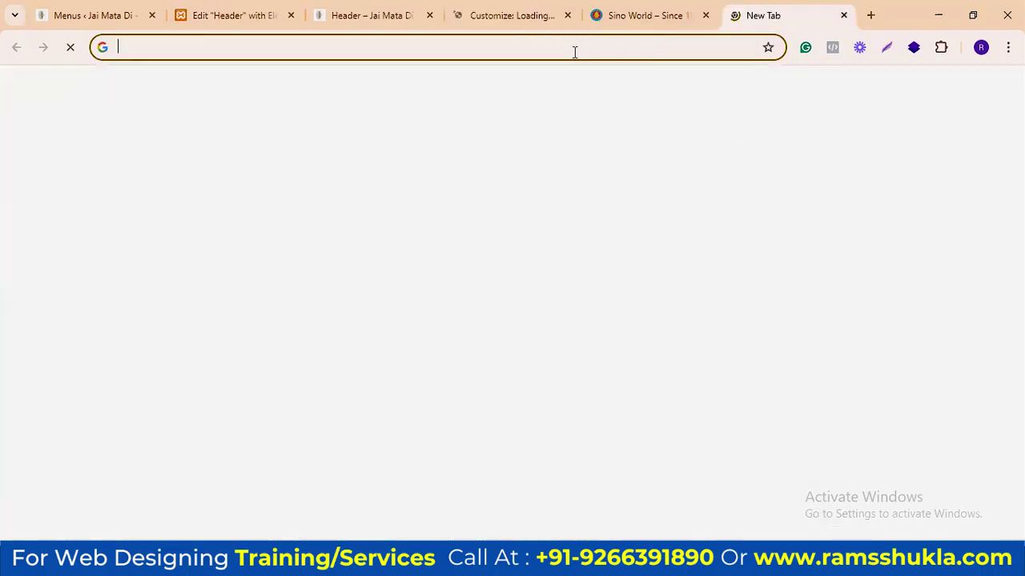
key(ctrl+v)
key(BackSpace)
key(BackSpace)
key(BackSpace)
key(BackSpace)
key(BackSpace)
key(BackSpace)
key(BackSpace)
key(BackSpace)
key(BackSpace)
key(BackSpace)
key(BackSpace)
key(BackSpace)
key(BackSpace)
key(BackSpace)
key(BackSpace)
key(BackSpace)
key(BackSpace)
key(BackSpace)
key(BackSpace)
key(BackSpace)
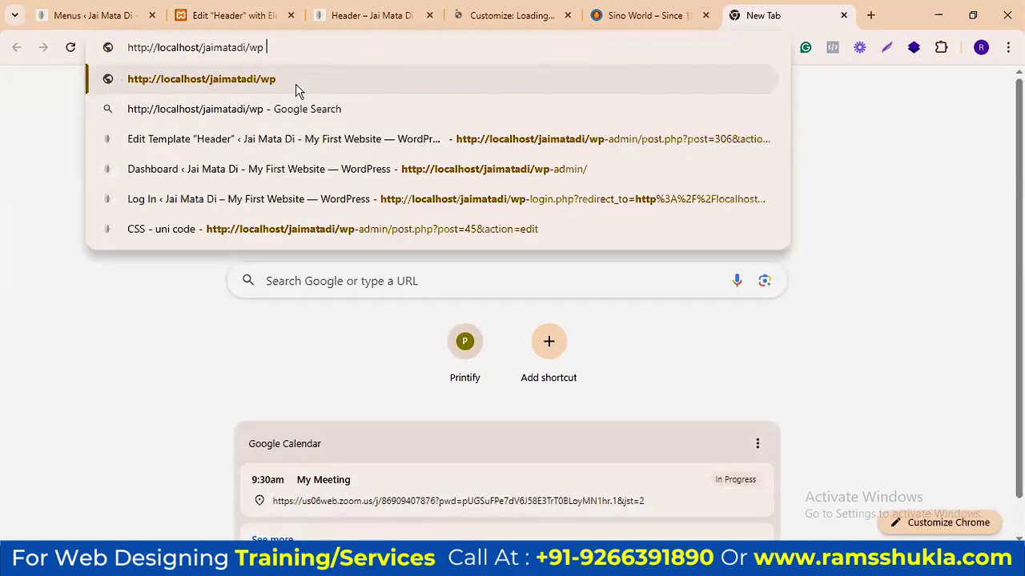
key(Return)
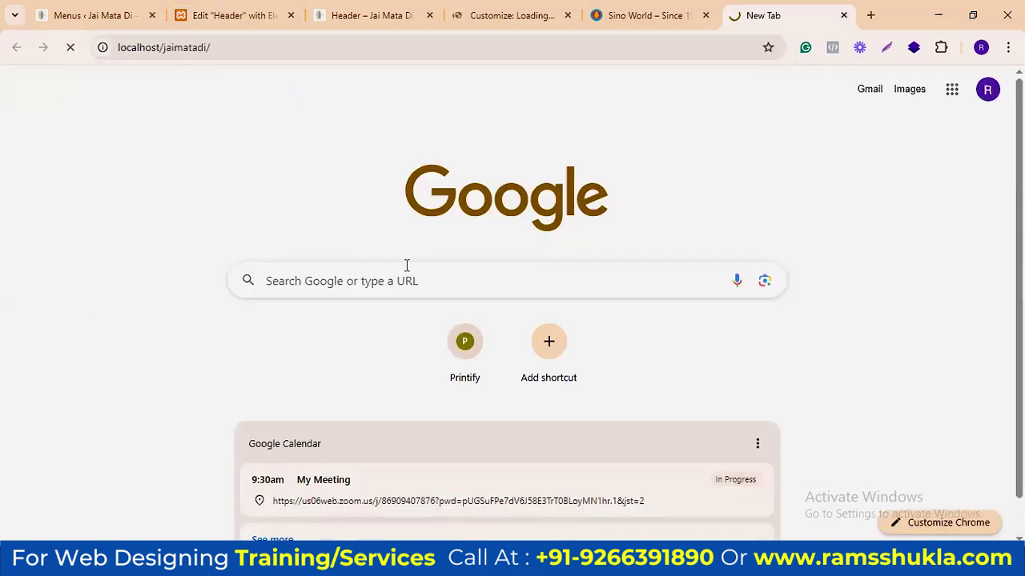
Step: Compare the header preview with the live home page, close the Sino World tab and look over the site in the Customizer
click(370, 15)
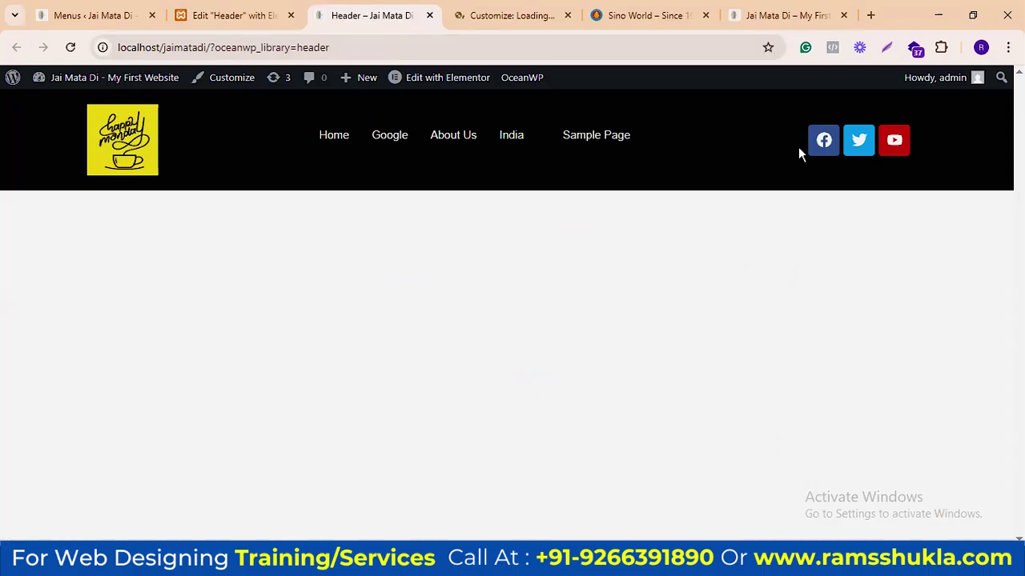
click(773, 15)
click(533, 15)
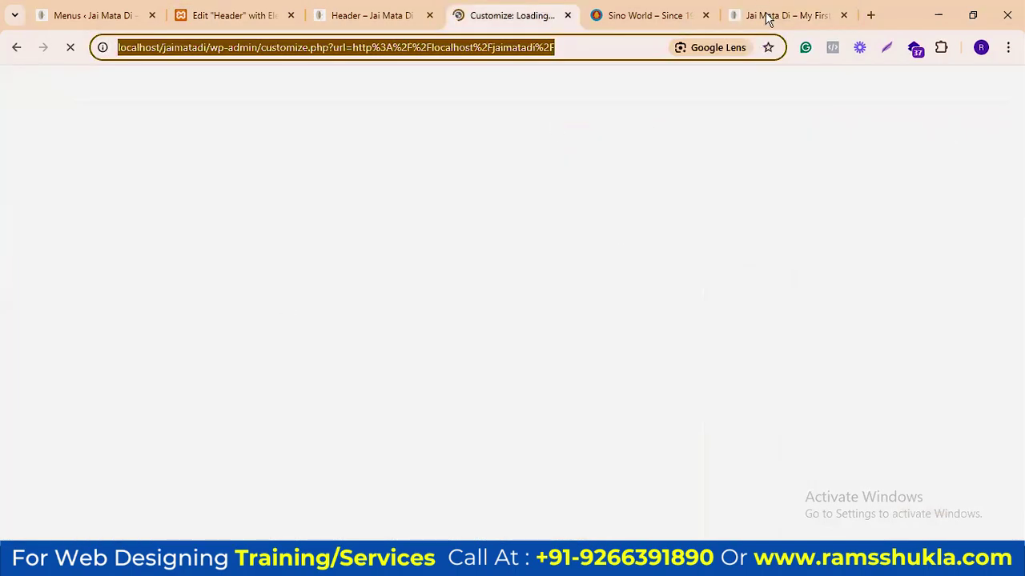
click(705, 15)
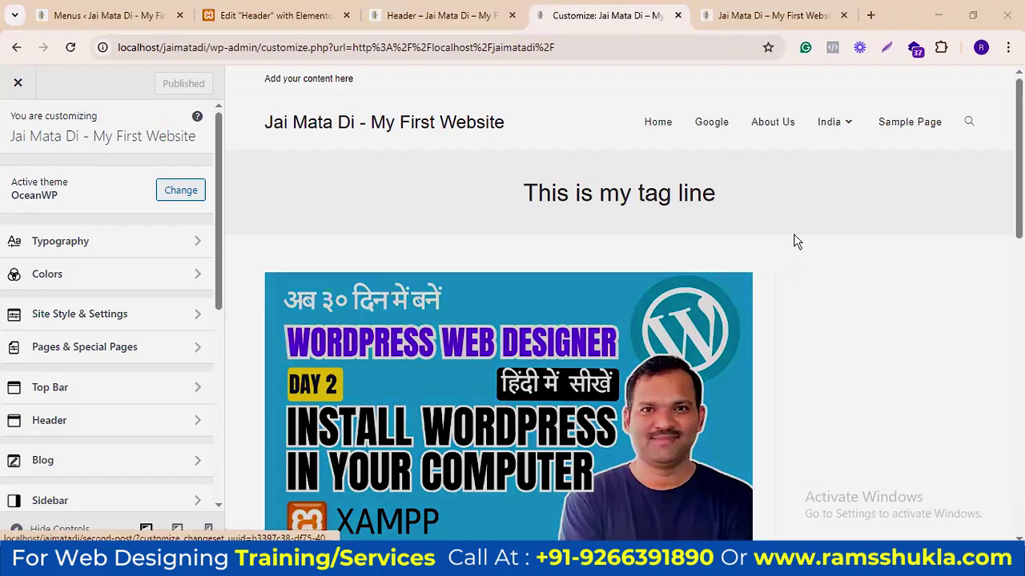
scroll(611, 264, down, 5)
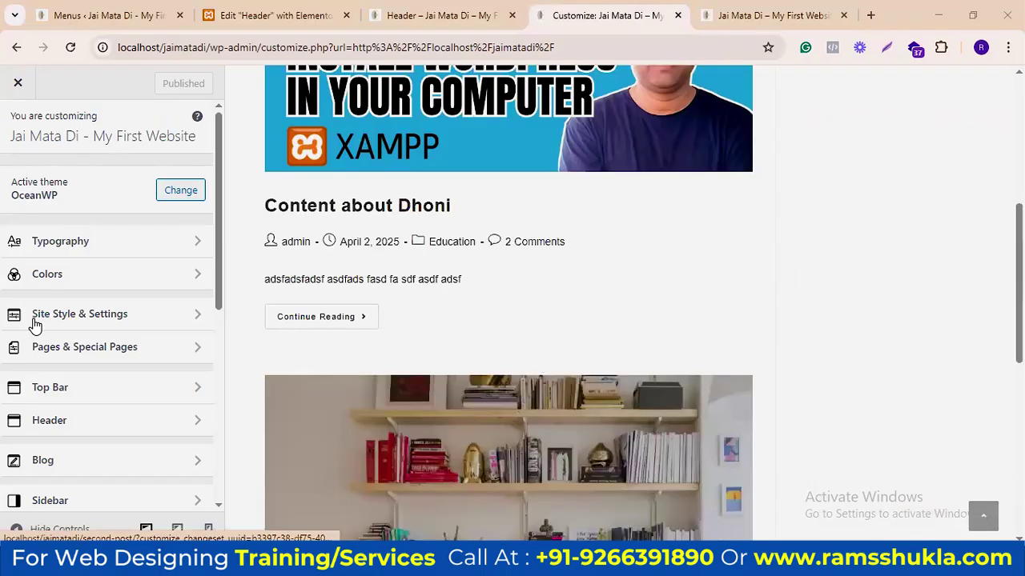
scroll(709, 218, up, 5)
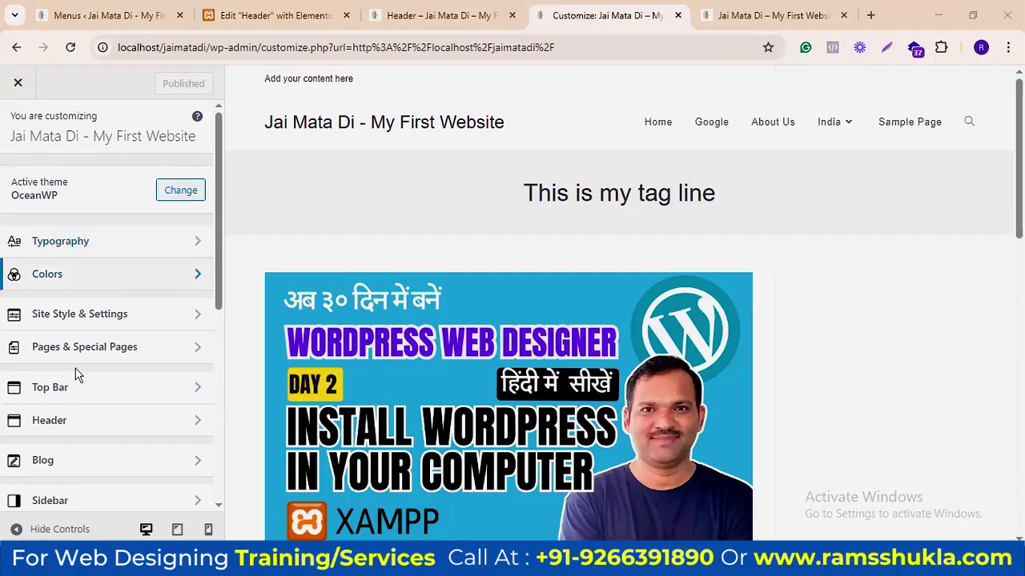
Step: Set the header type to the custom header in the Customizer's general header settings
click(84, 424)
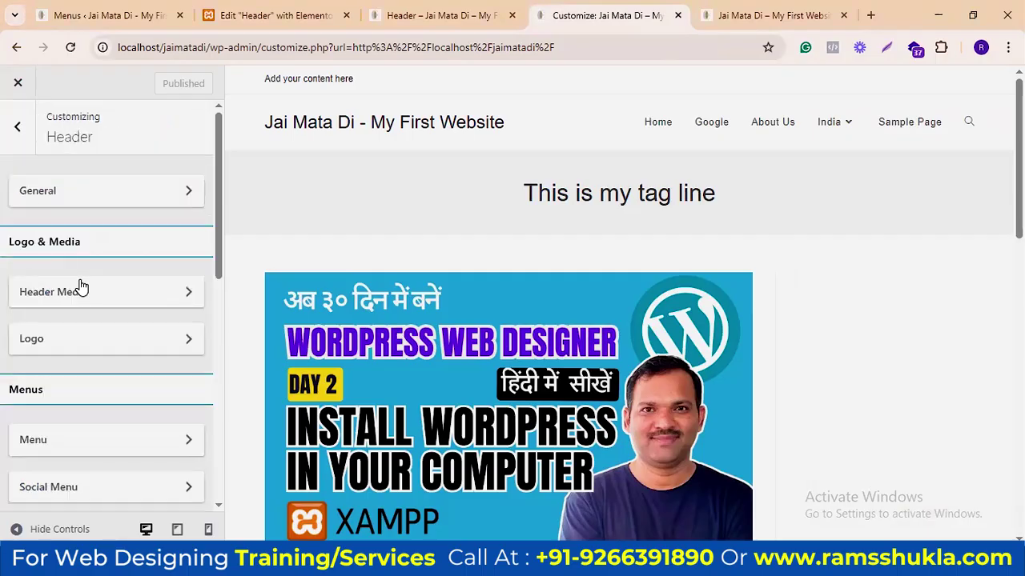
click(187, 198)
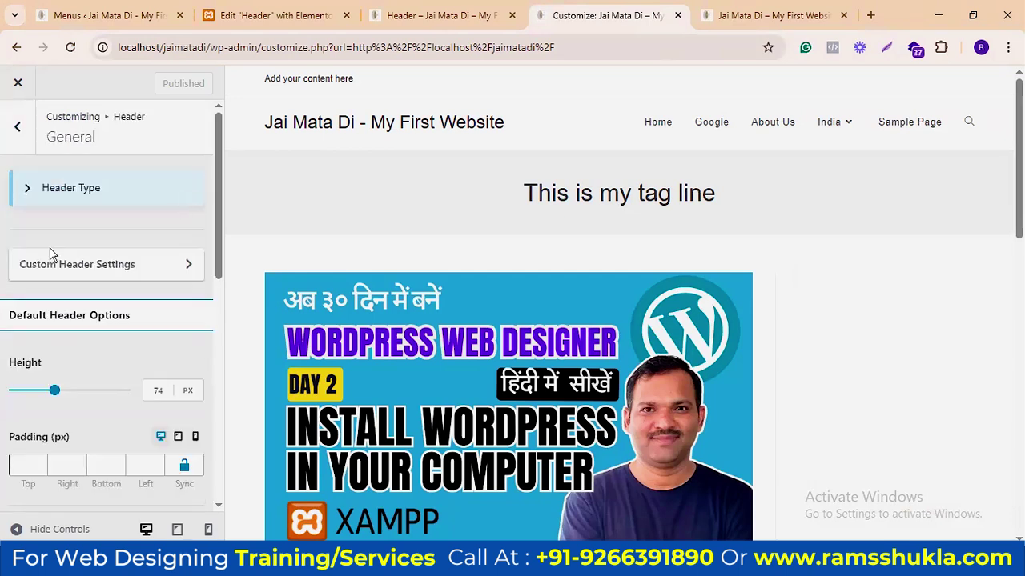
click(165, 269)
click(17, 127)
click(32, 192)
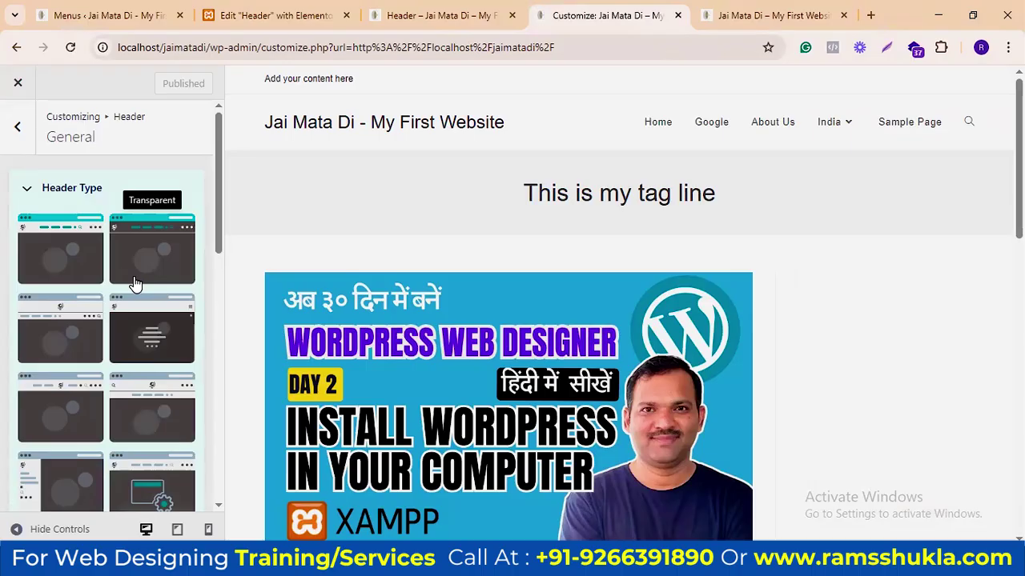
scroll(96, 233, down, 3)
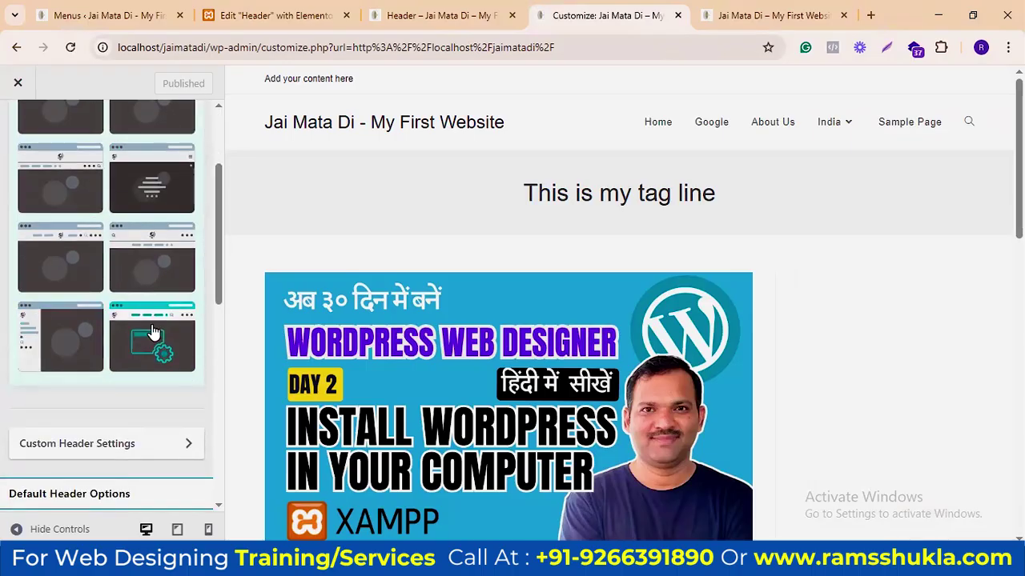
click(153, 332)
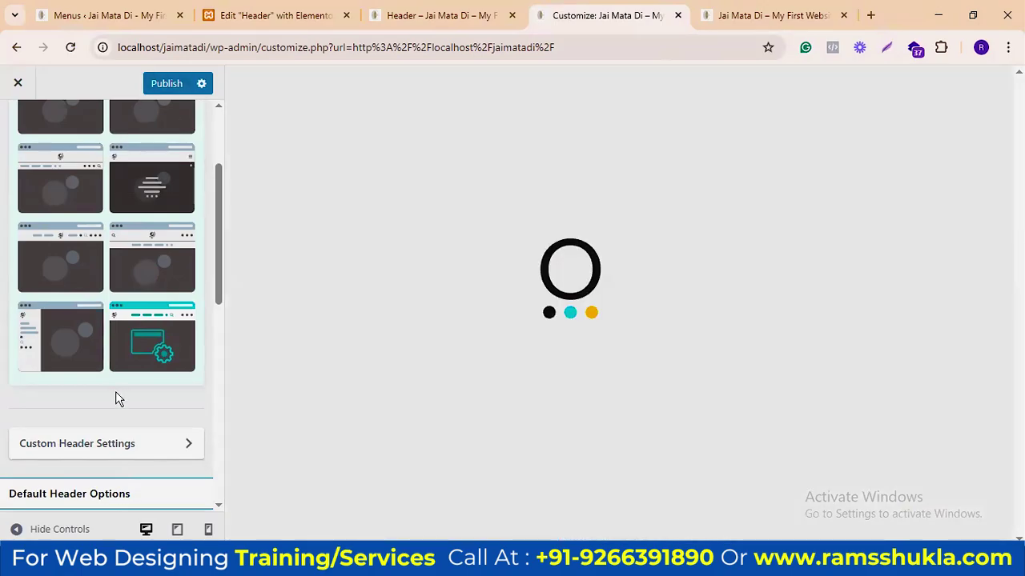
Step: Assign the Header template in the Custom Header Settings and publish the customization
scroll(160, 372, down, 2)
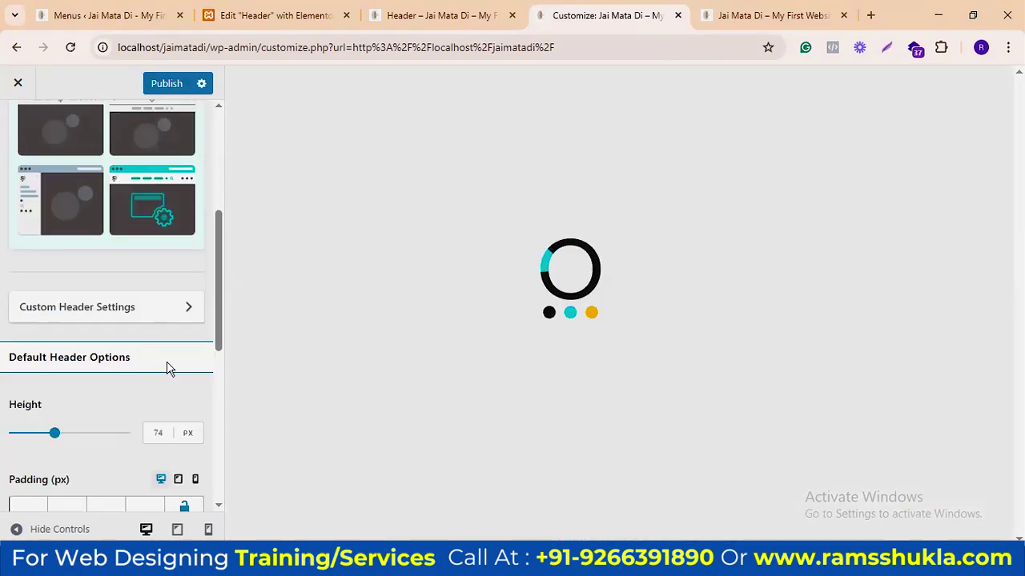
click(152, 305)
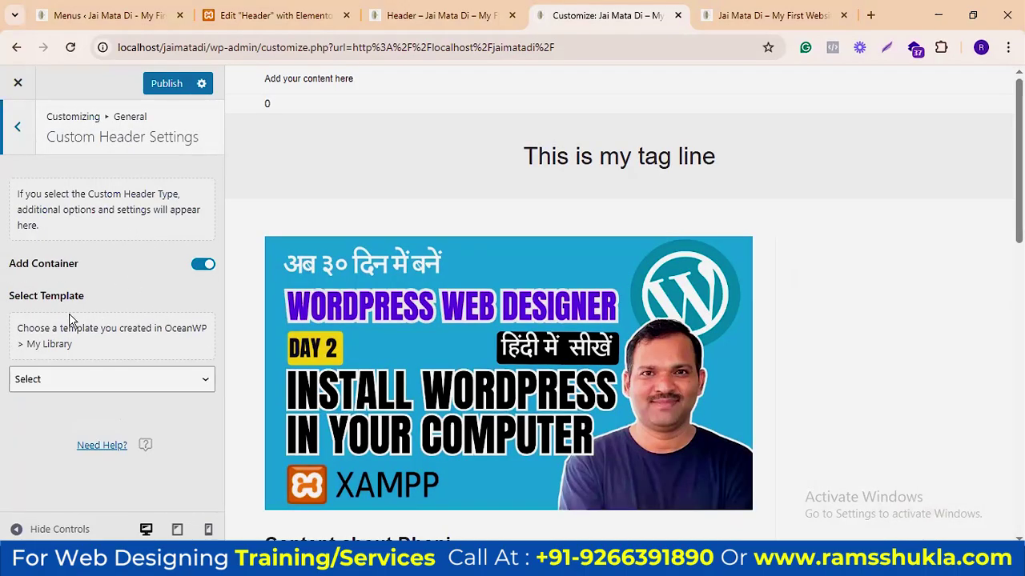
click(126, 380)
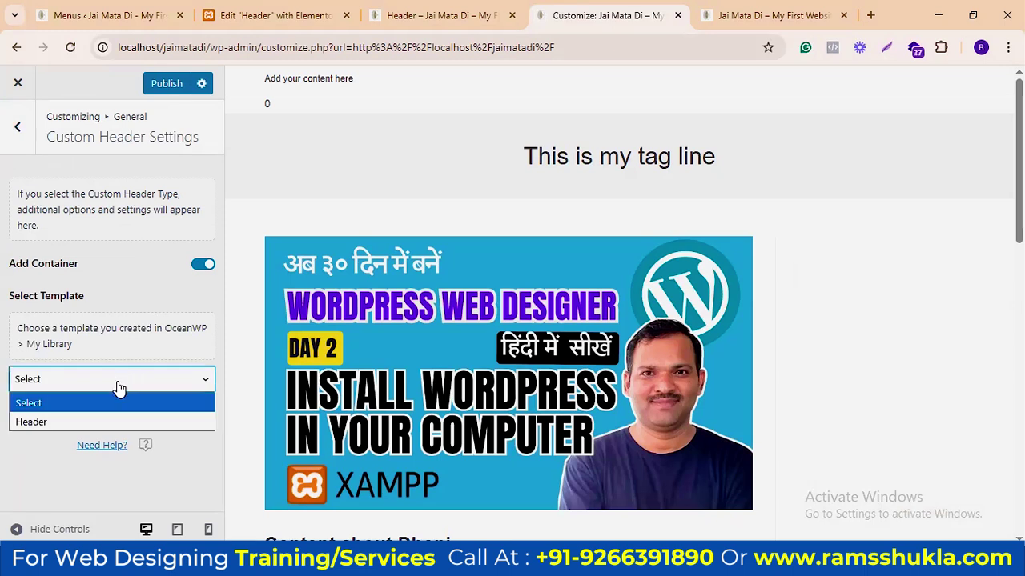
click(86, 422)
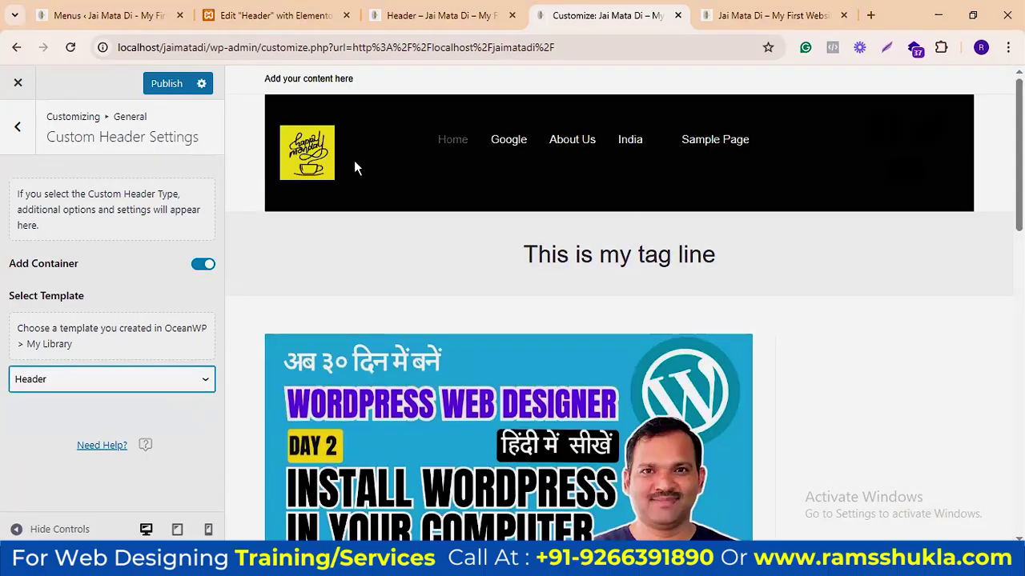
click(163, 81)
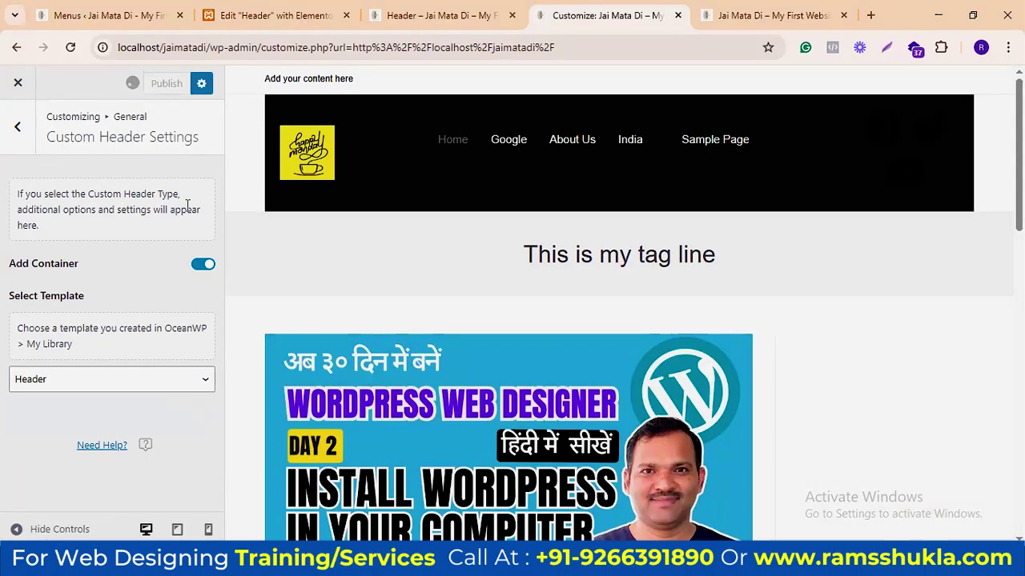
Step: Reload the live home page and check the custom header there and on the pages its menu links to
click(752, 16)
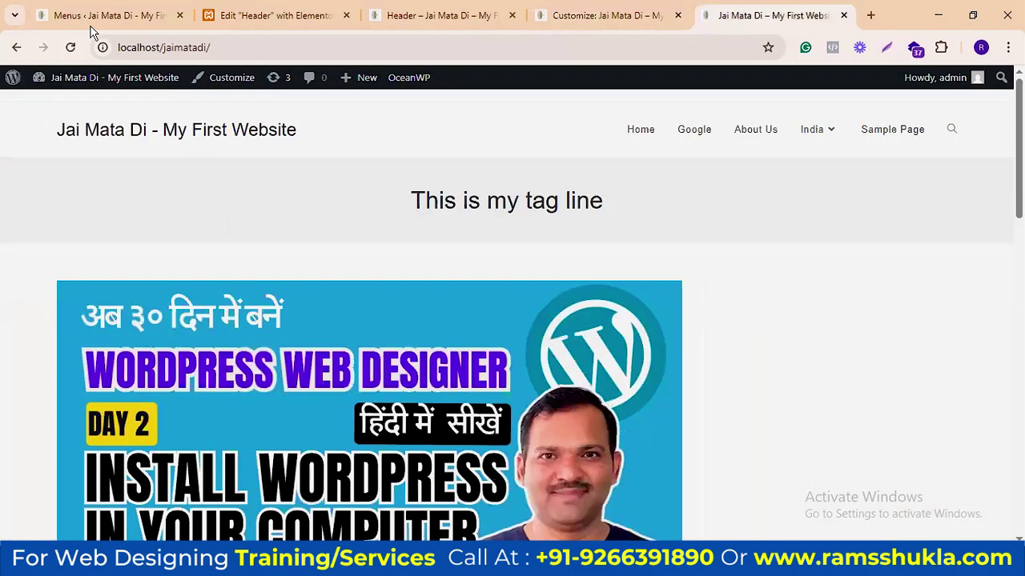
click(71, 47)
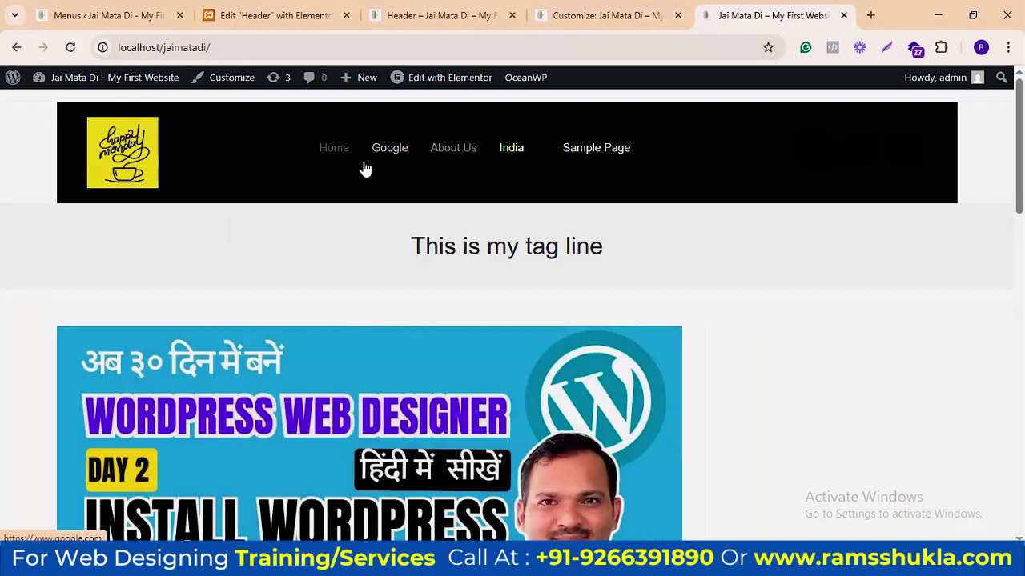
scroll(750, 216, down, 5)
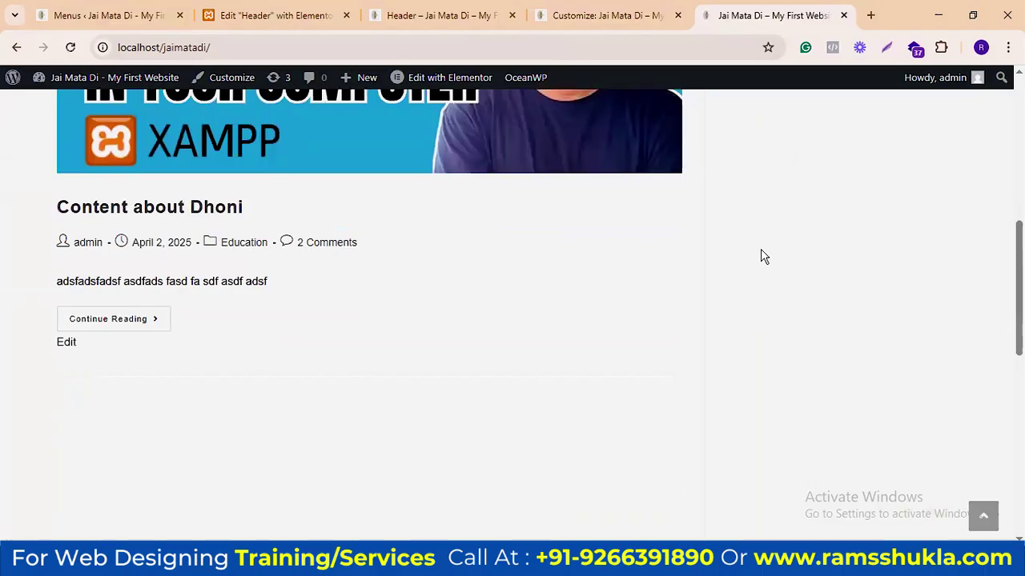
scroll(762, 257, up, 5)
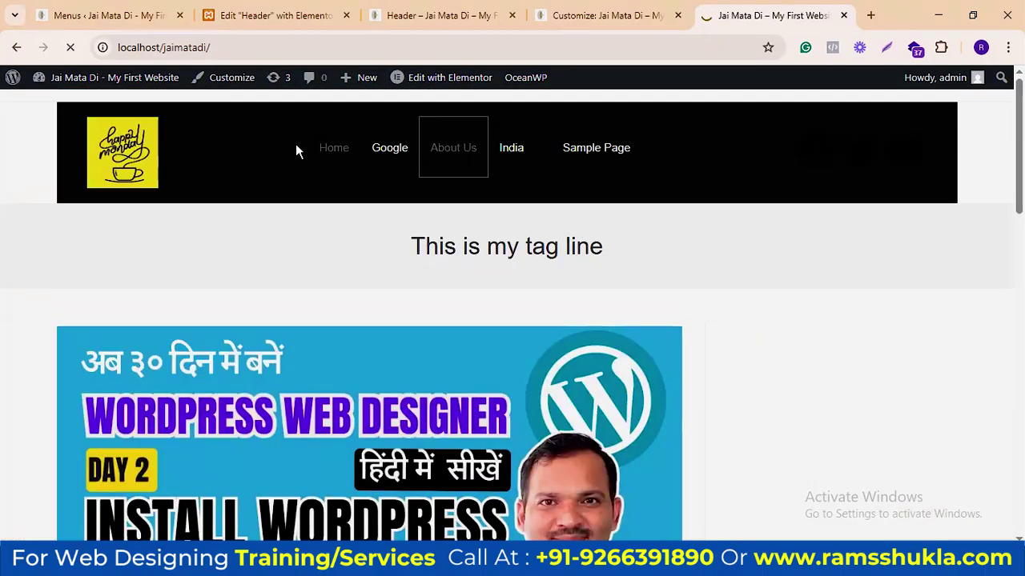
click(334, 160)
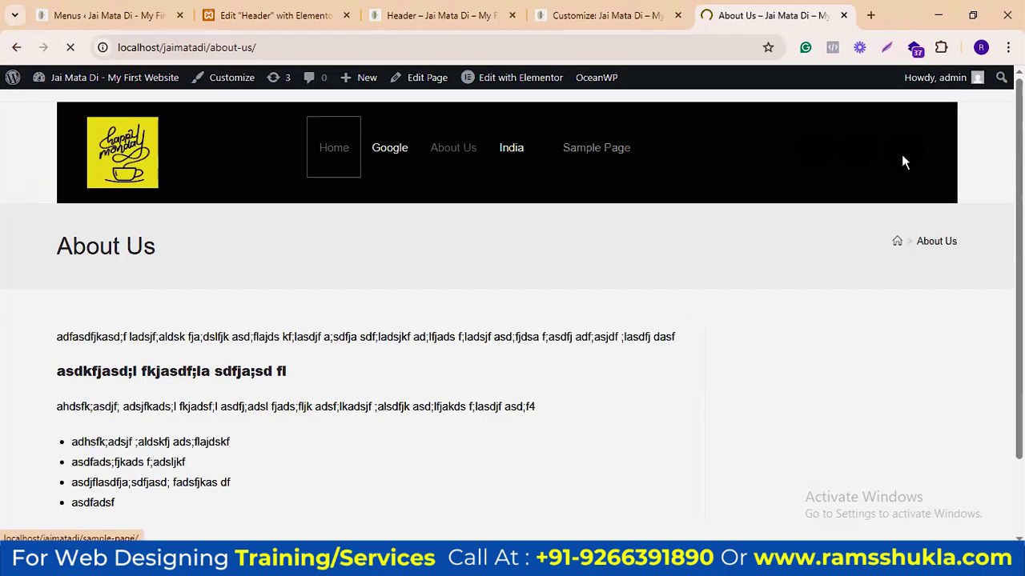
Step: Return to the Header template in Elementor and publish its updated social icons
click(606, 16)
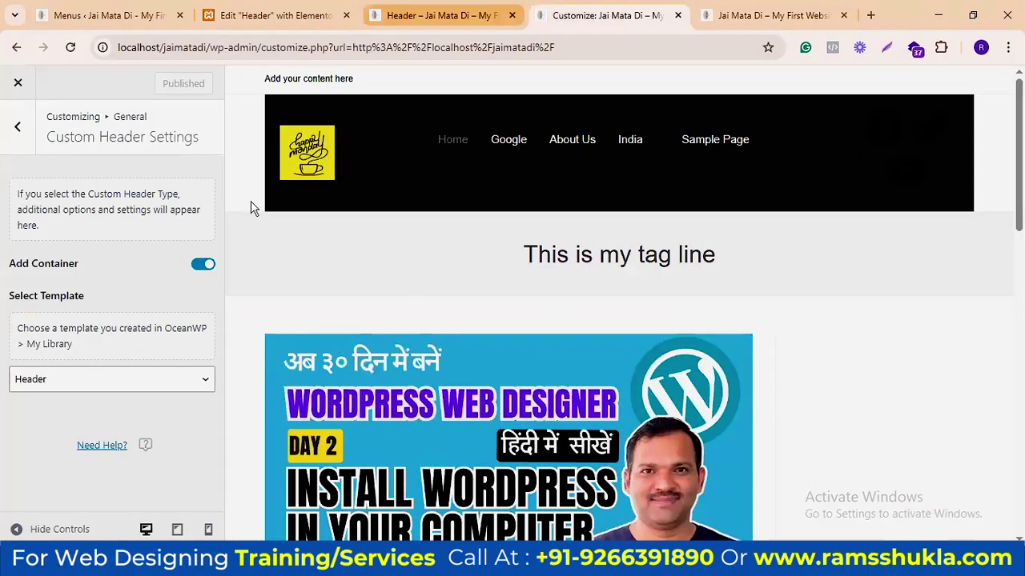
key(ctrl+shift+Tab)
click(294, 18)
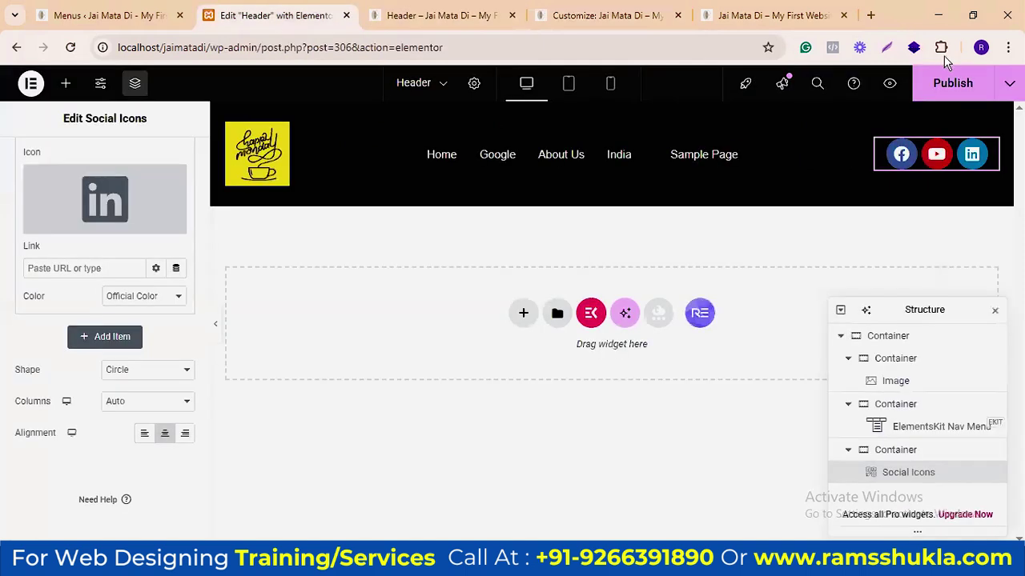
click(951, 83)
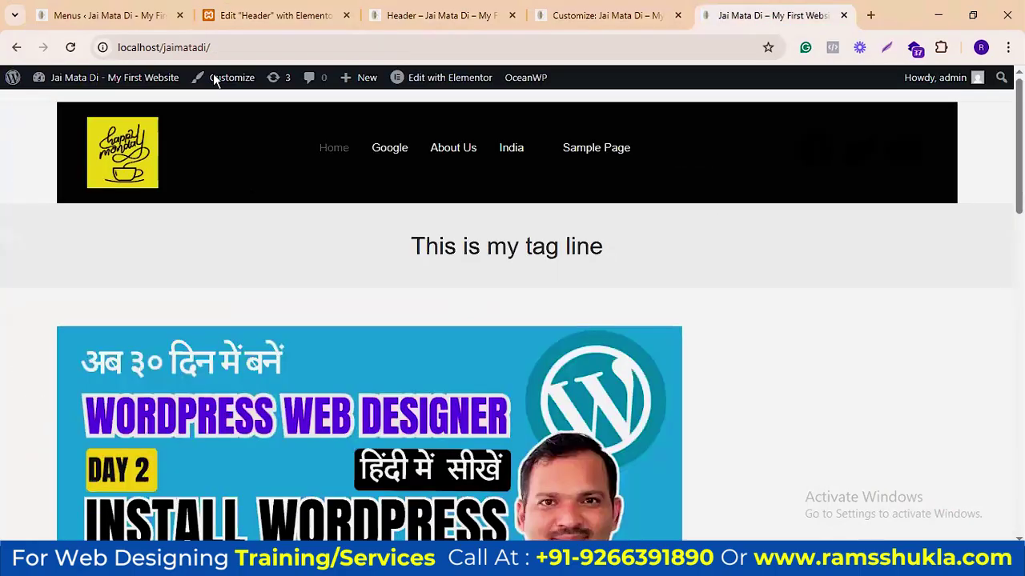
Step: Check the header's social icons and menu links on the live site, including the Google link and Sample Page
click(788, 15)
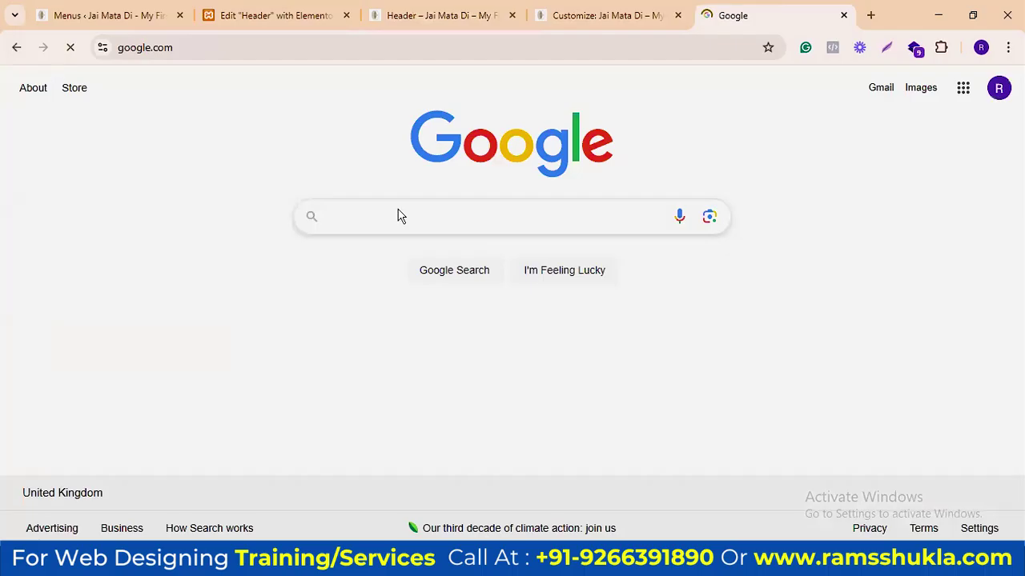
key(alt+Left)
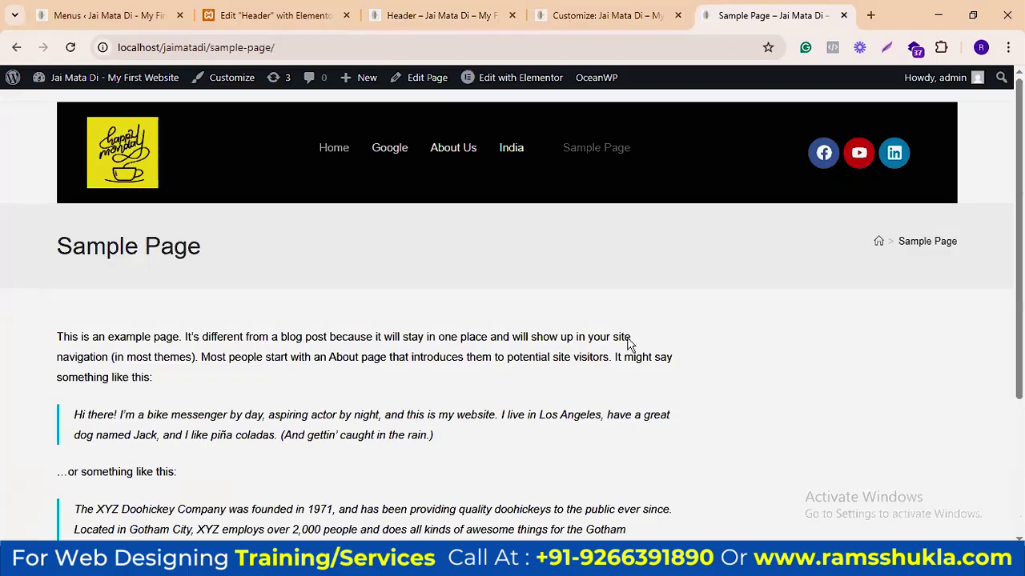
scroll(710, 359, down, 3)
scroll(337, 165, up, 3)
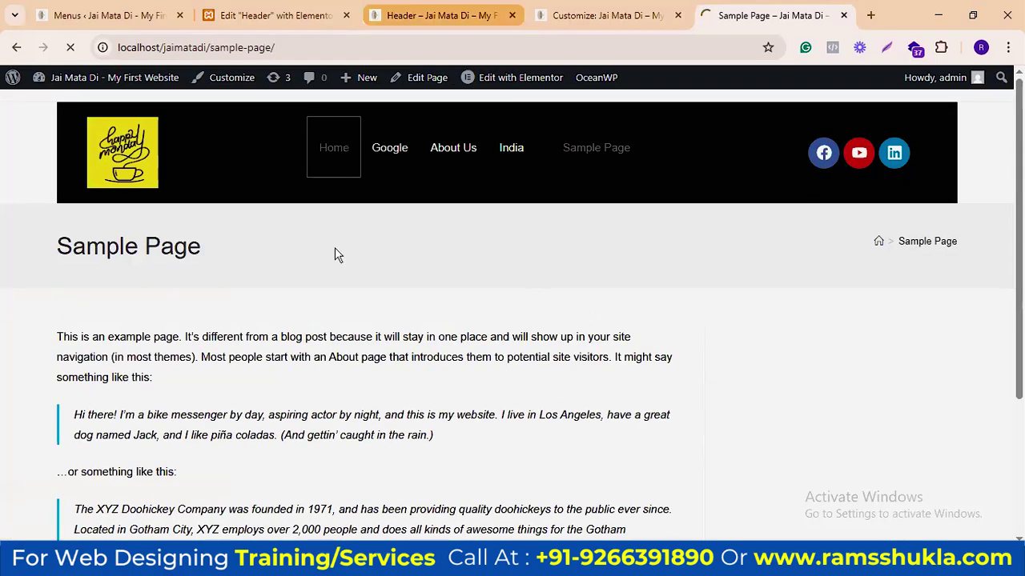
Step: Close the Header template's Elementor editor and open OceanWP's My Library in the WordPress dashboard
click(443, 15)
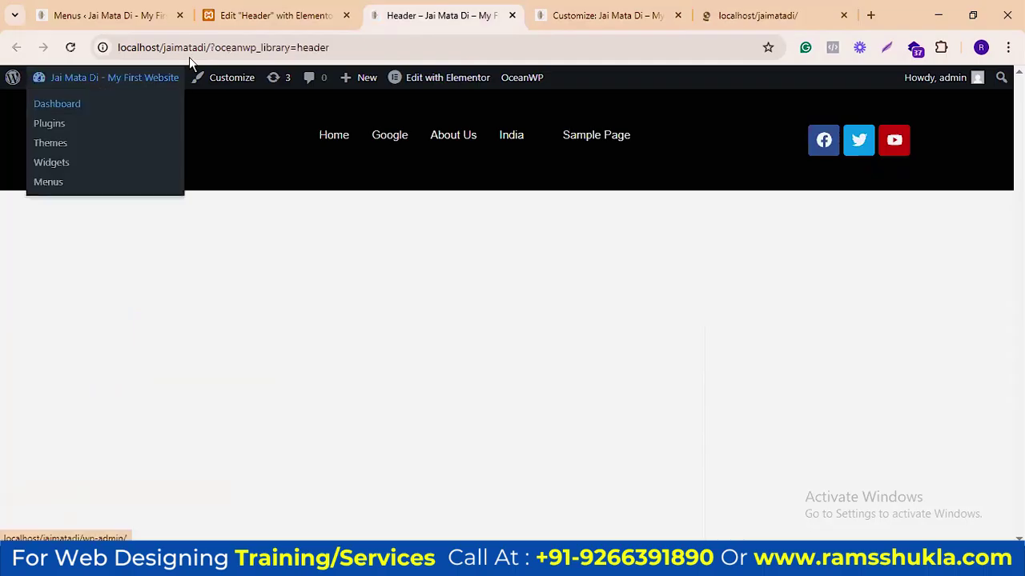
click(328, 15)
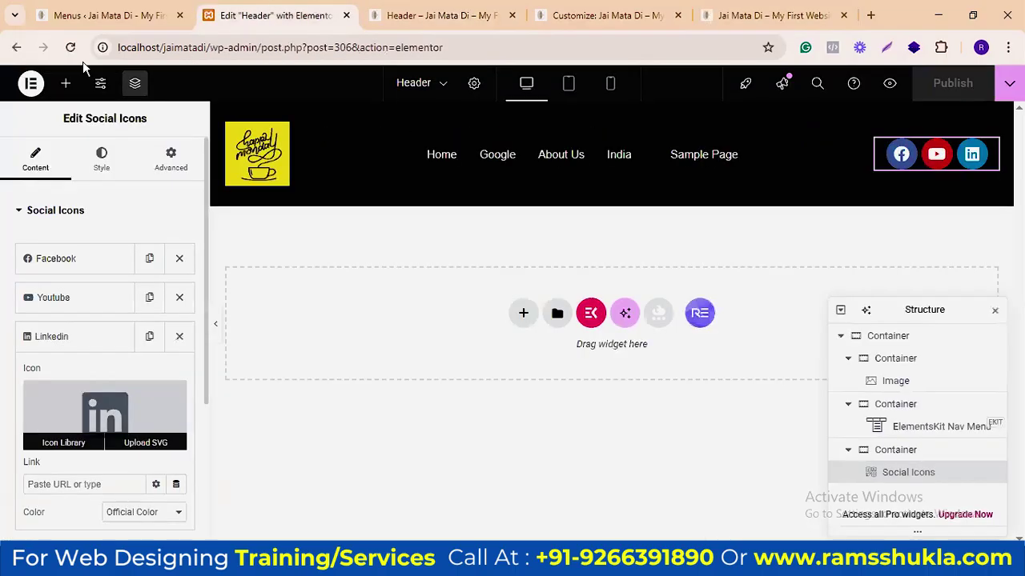
click(348, 15)
click(91, 12)
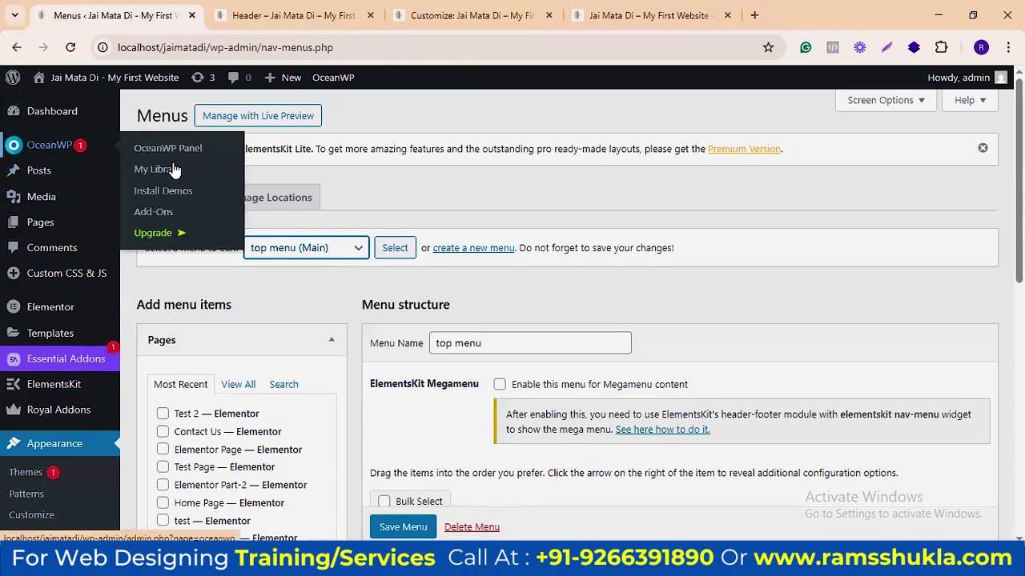
click(175, 170)
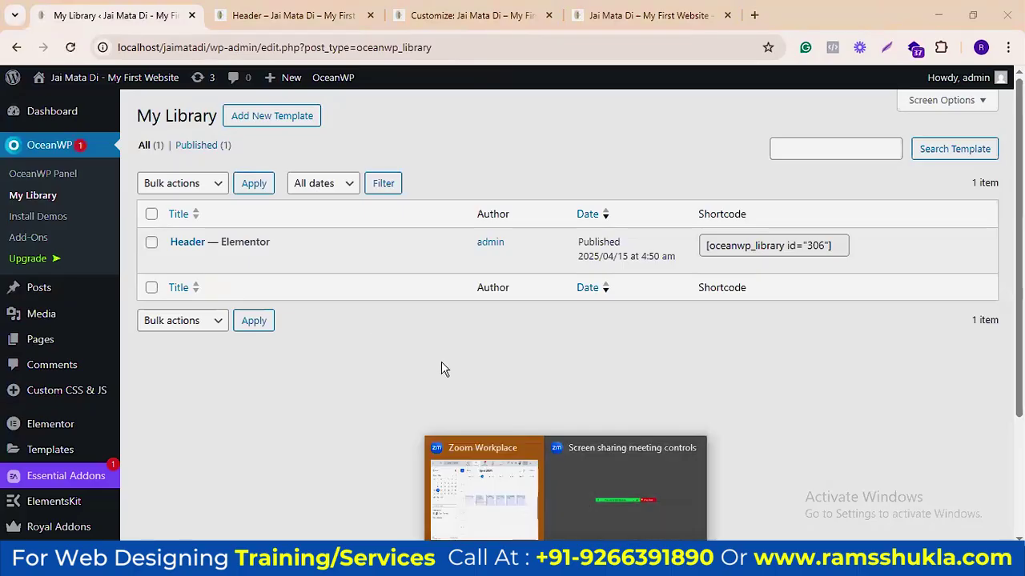
Step: Create a new library template titled Footer, set its template attribute to Elementor Canvas and publish it
click(293, 118)
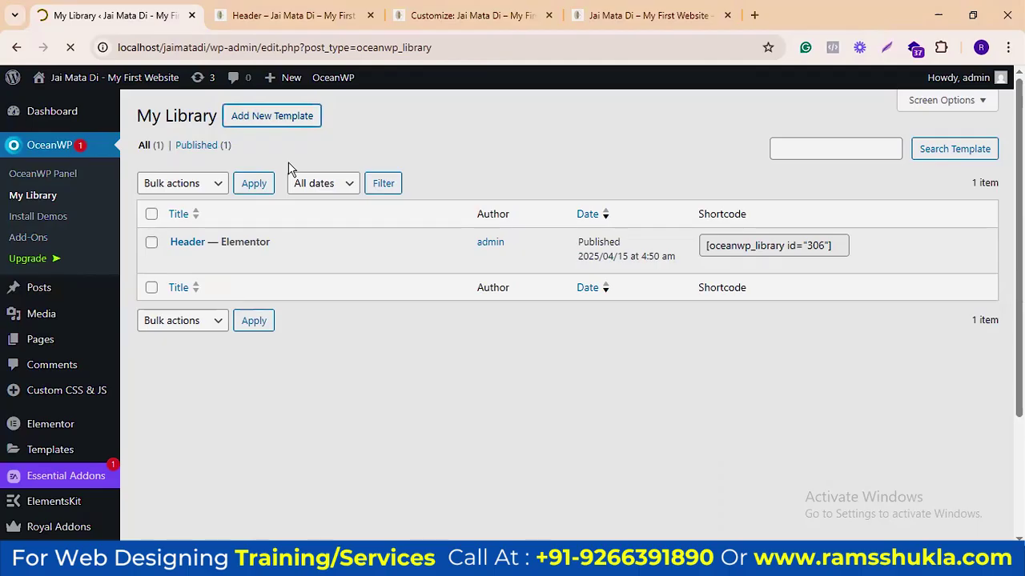
text(Foter)
key(BackSpace)
key(BackSpace)
key(BackSpace)
text(oter)
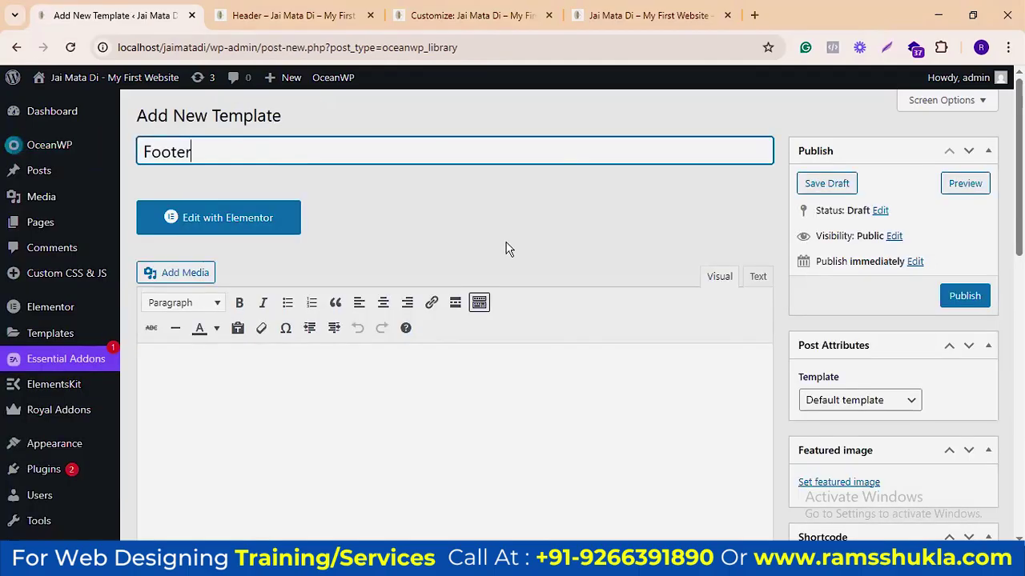
click(876, 400)
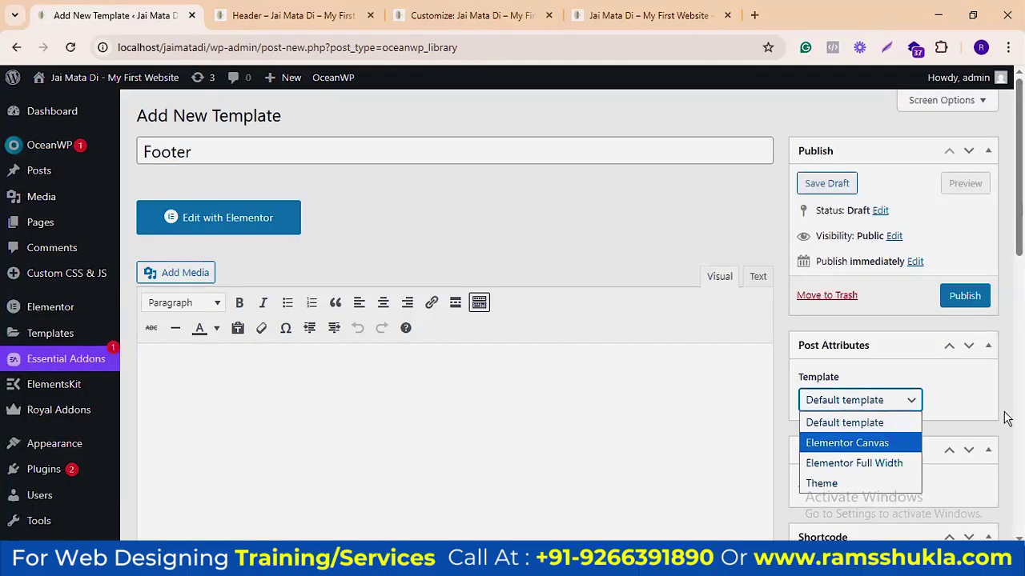
click(847, 442)
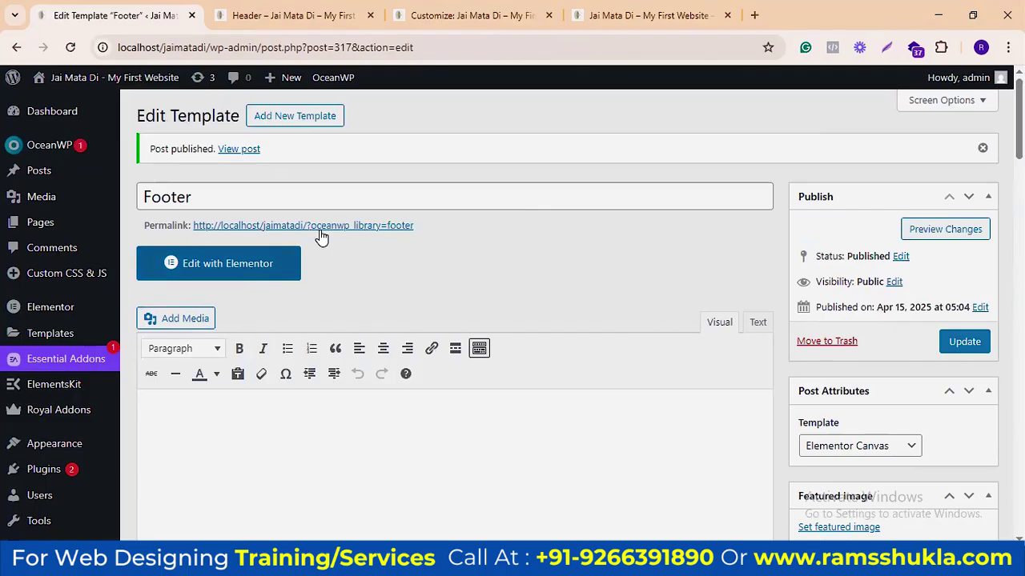
Step: Open the Footer template's permalink in a new tab
right_click(371, 242)
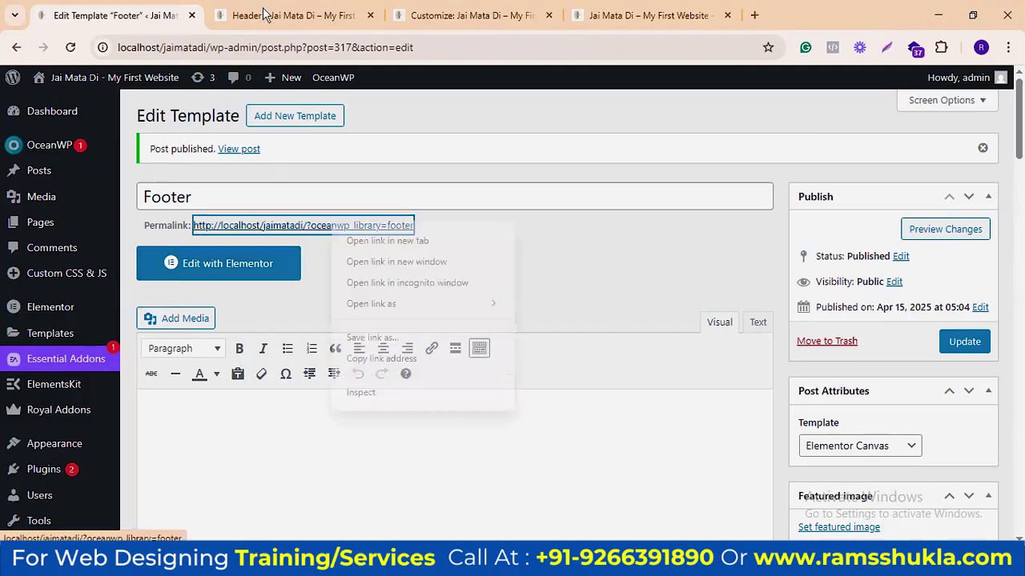
key(t)
click(513, 15)
click(276, 15)
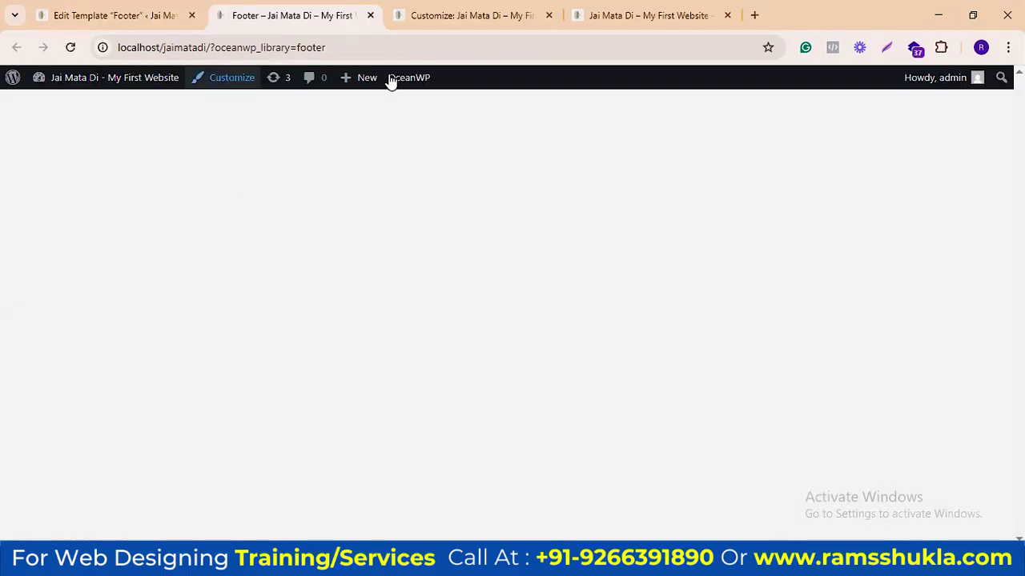
Step: Open the Footer template in the Elementor editor, loading it again from the template's front-end page
click(120, 15)
click(263, 267)
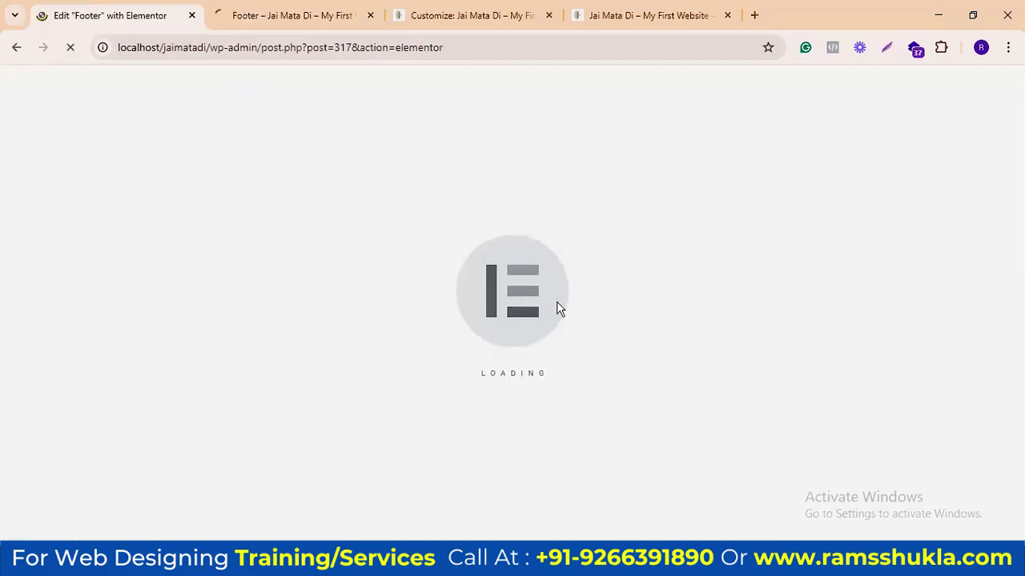
mouse_move(566, 563)
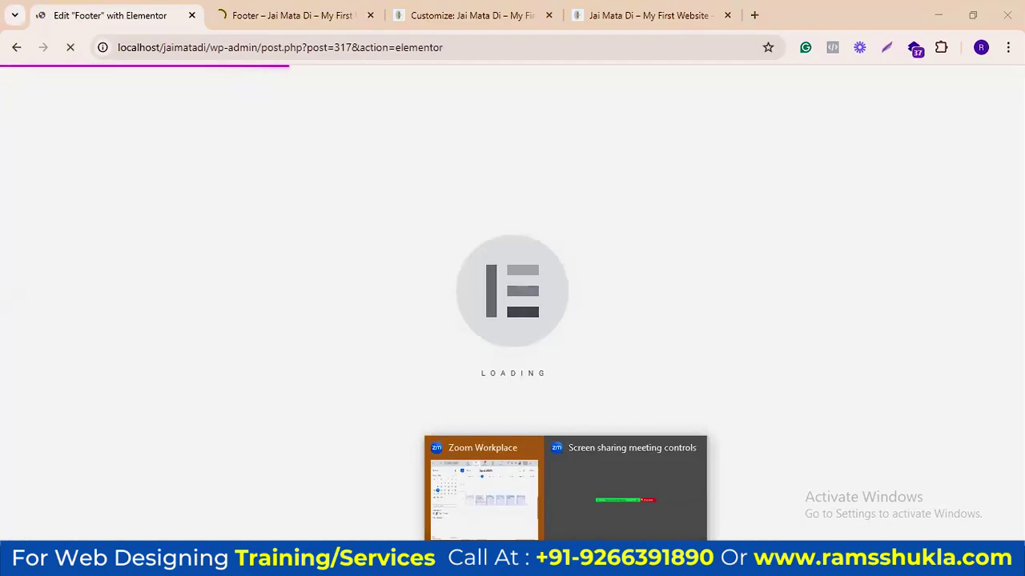
click(292, 15)
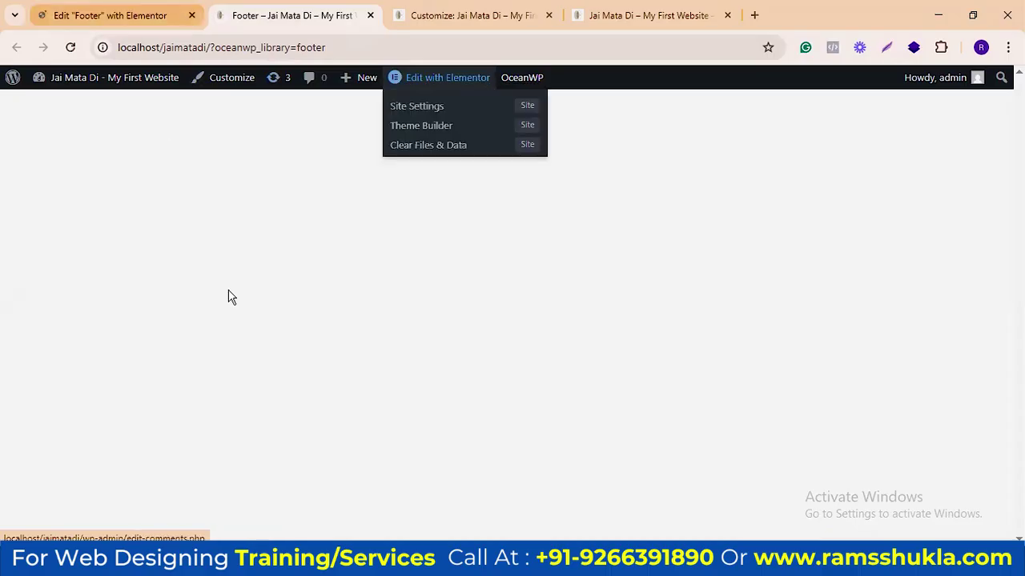
click(129, 15)
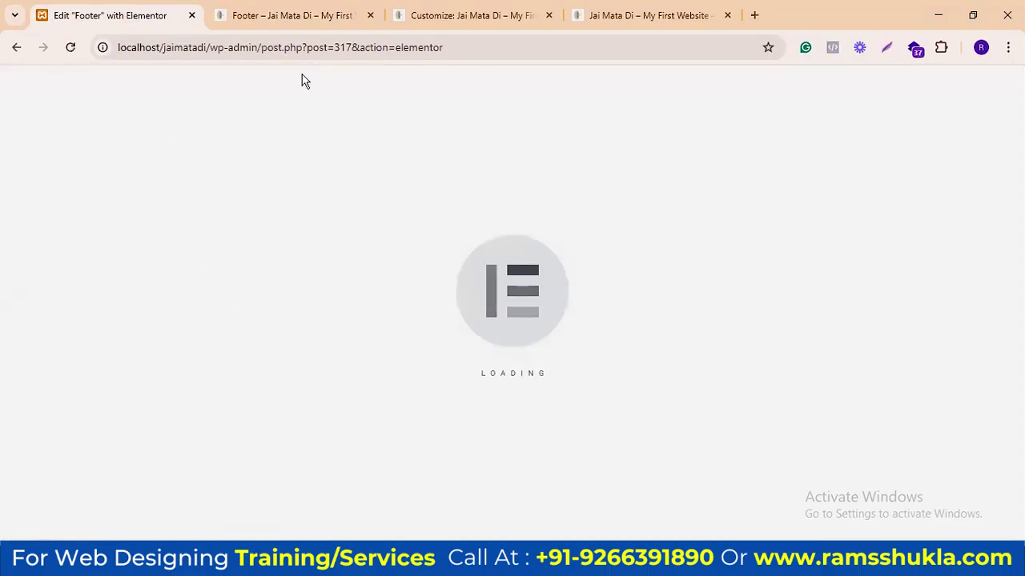
key(ctrl+Tab)
click(440, 80)
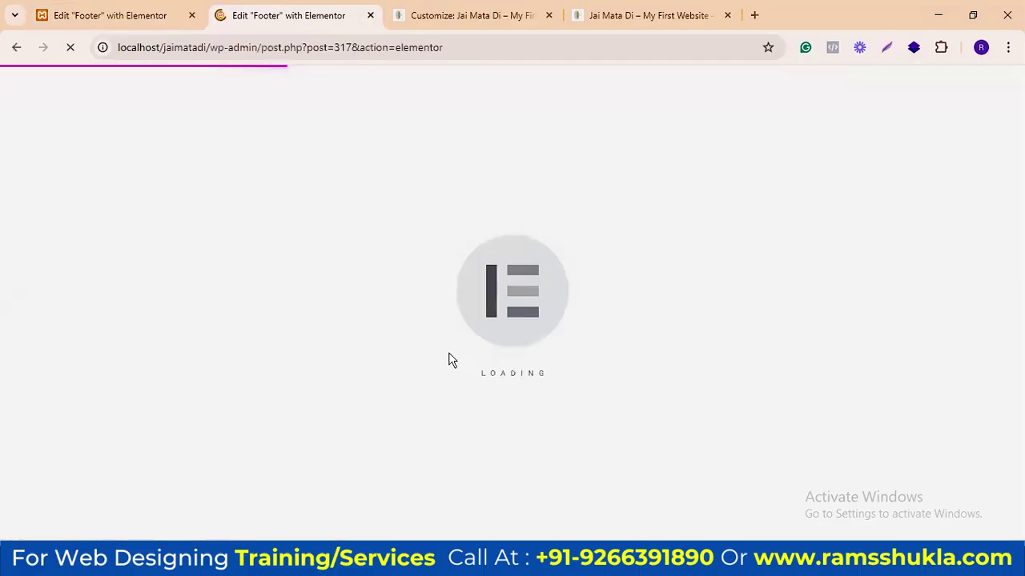
Step: Open varistor.in in a new tab and look at its Business and Careers submenus
click(756, 16)
text(varistor.in)
key(Return)
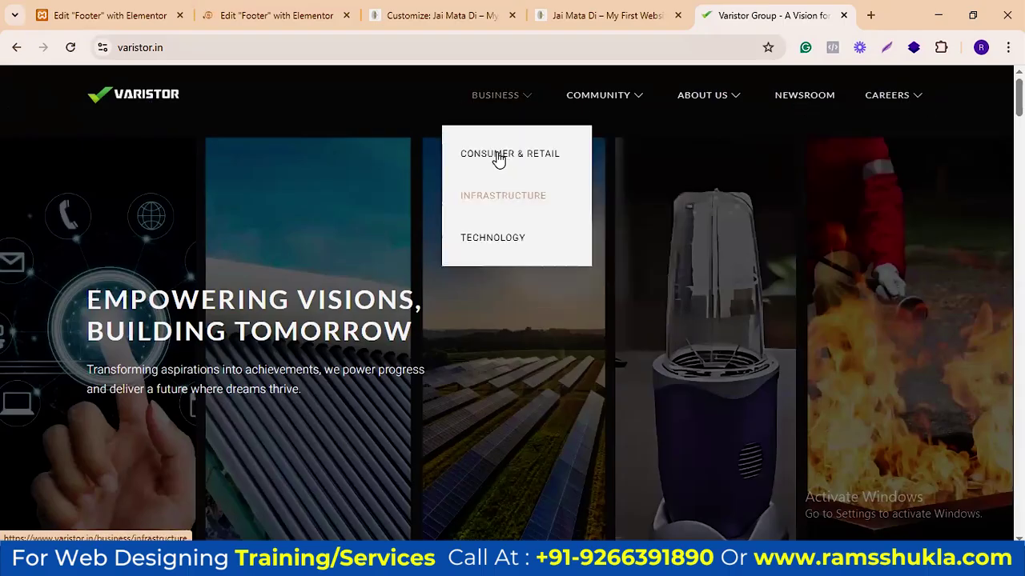
mouse_move(588, 97)
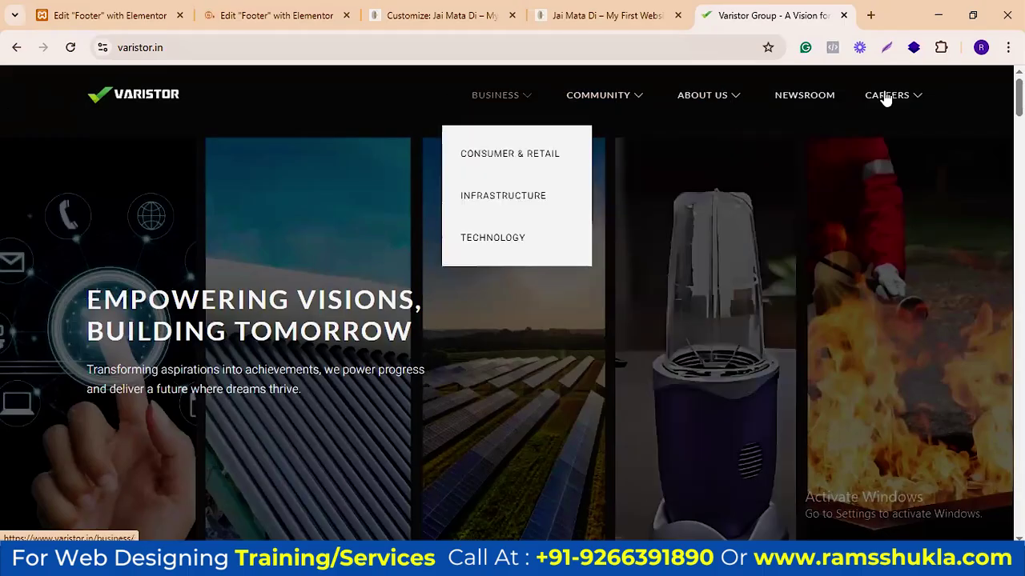
mouse_move(921, 96)
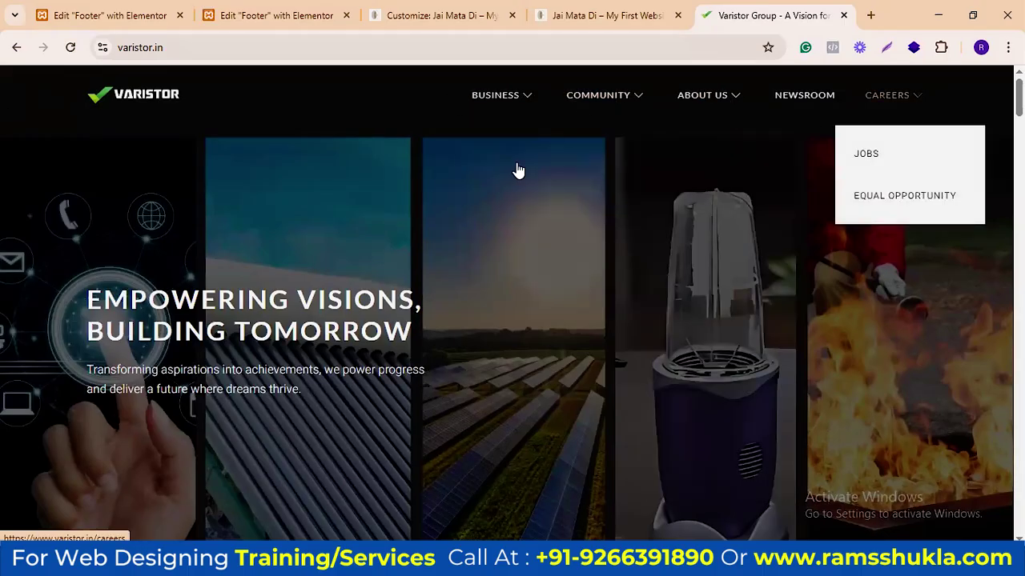
Step: Open the layout choice for a new container in the Footer template and examine the footer of varistor.in as reference
click(305, 16)
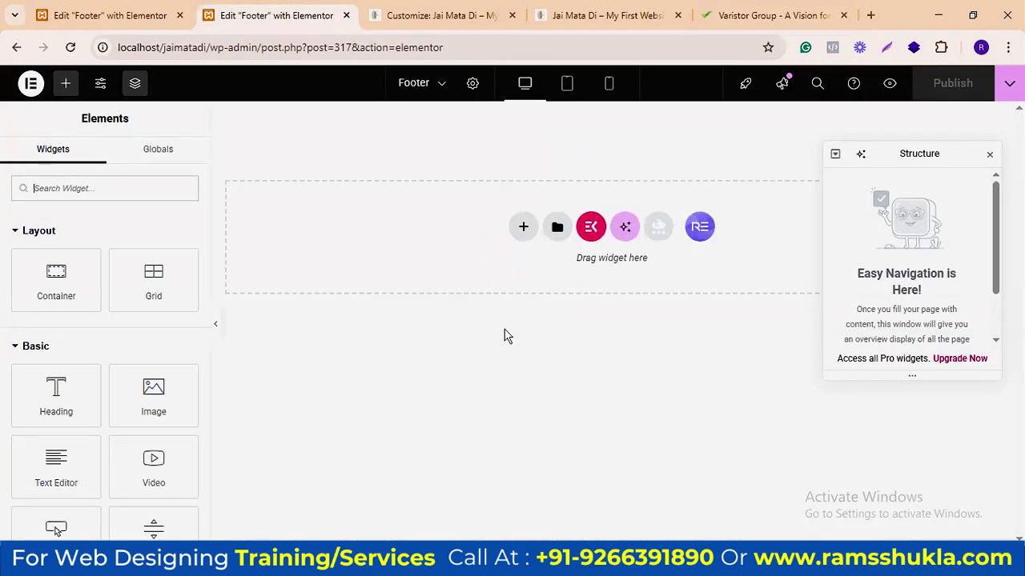
click(524, 228)
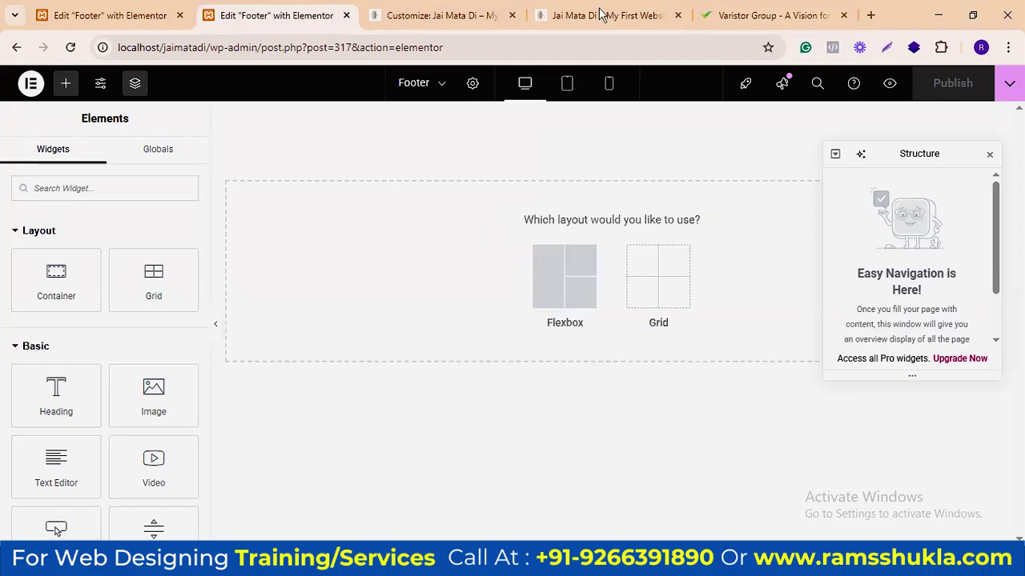
click(473, 16)
click(625, 14)
key(ctrl+Tab)
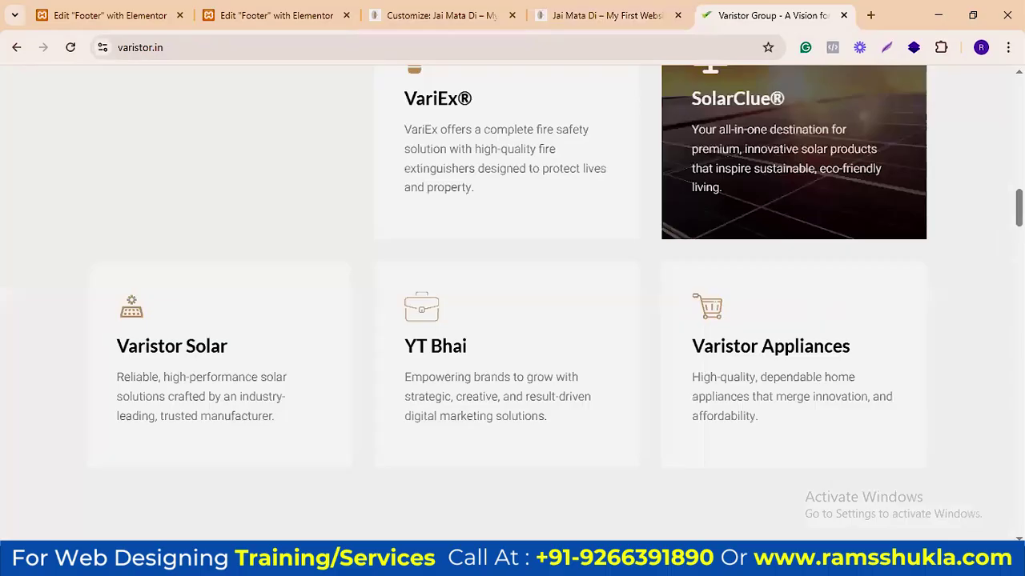
drag(1019, 208, 1018, 509)
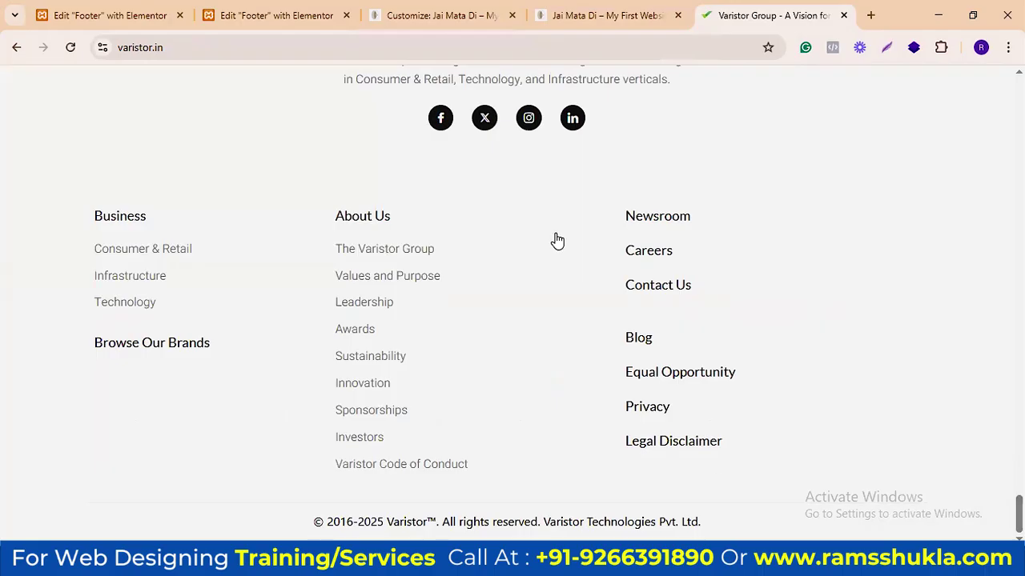
Step: Add a Flexbox container to the Footer template and nest a second container inside it
click(431, 16)
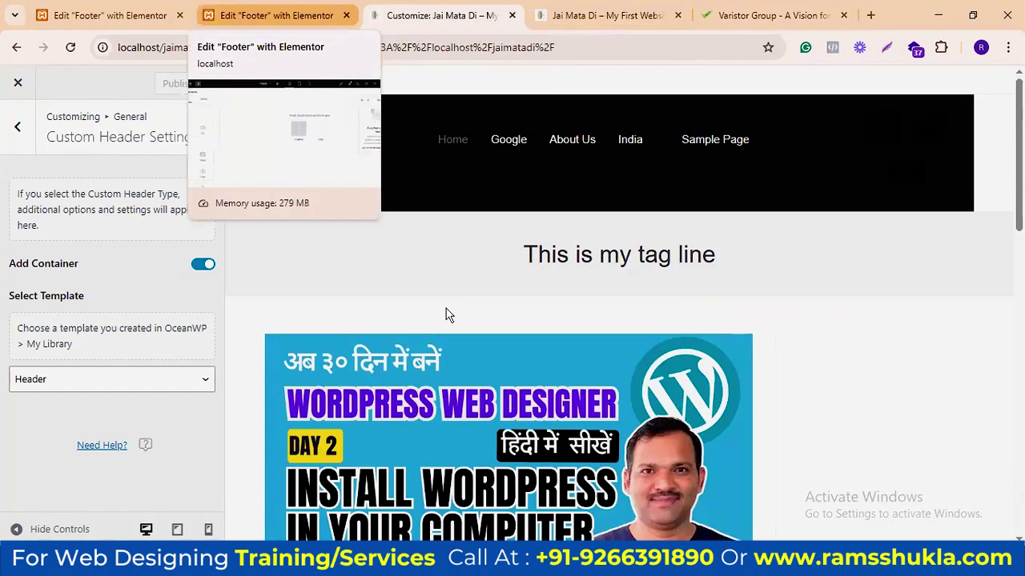
click(273, 15)
click(583, 306)
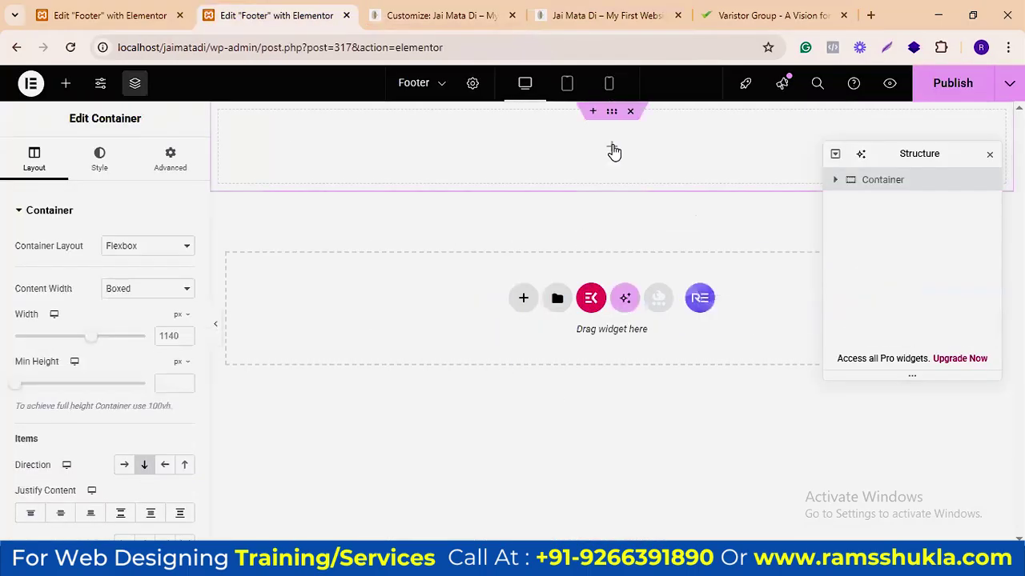
drag(62, 283, 508, 199)
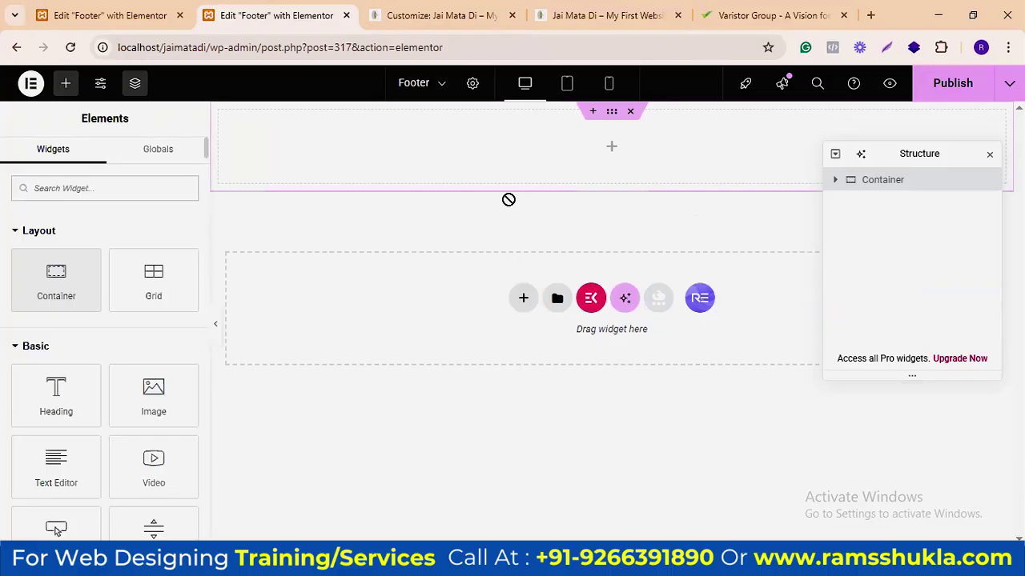
drag(583, 165, 705, 301)
drag(895, 231, 892, 208)
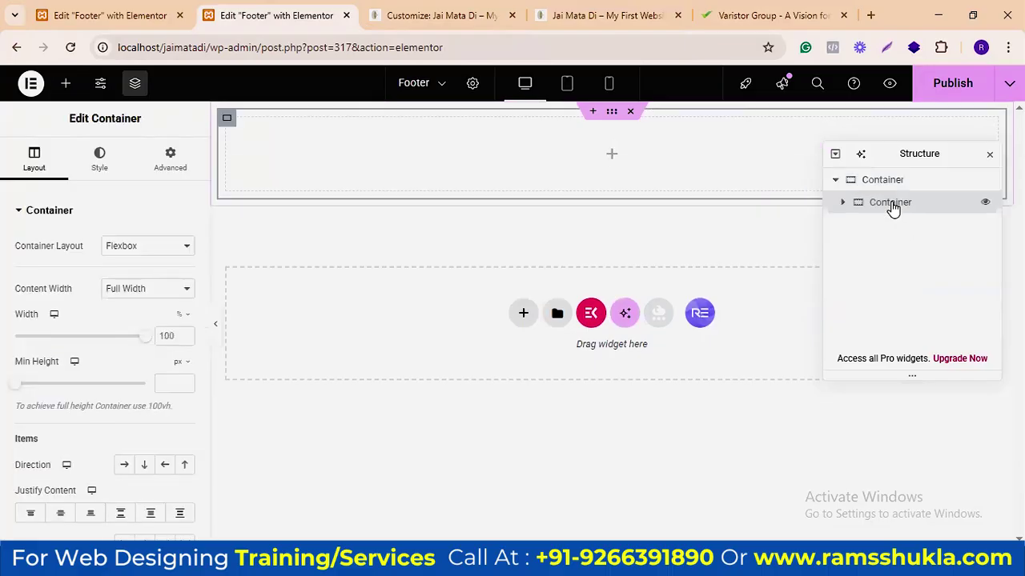
Step: Duplicate the inner container twice and set the parent container's direction to row for a three-column layout
right_click(890, 210)
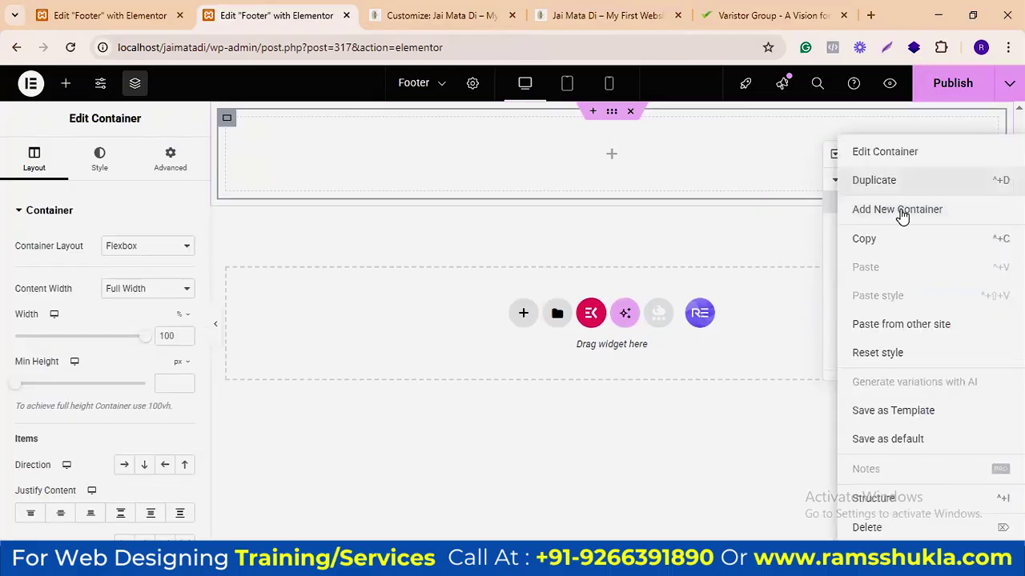
click(881, 181)
click(874, 181)
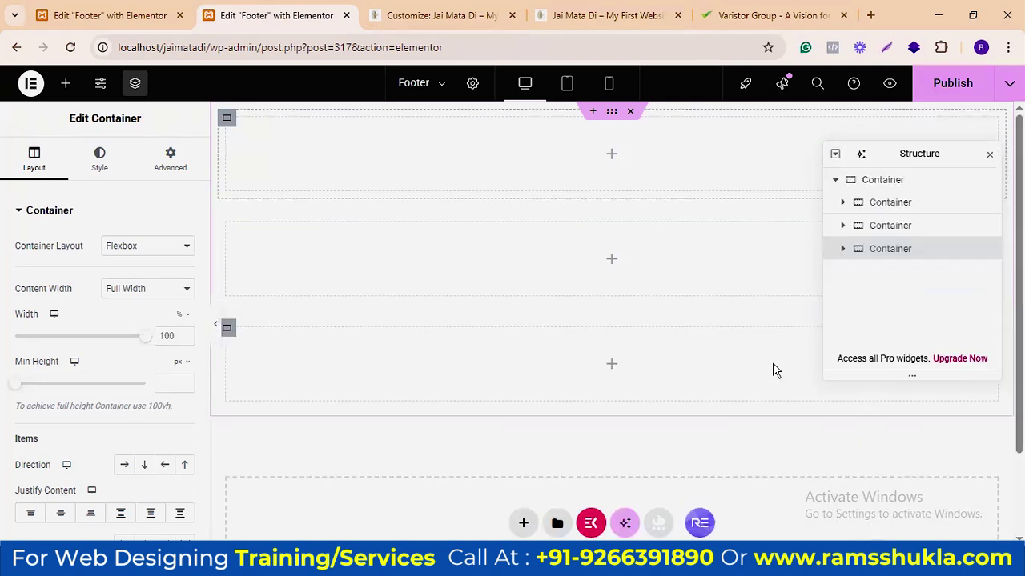
click(300, 414)
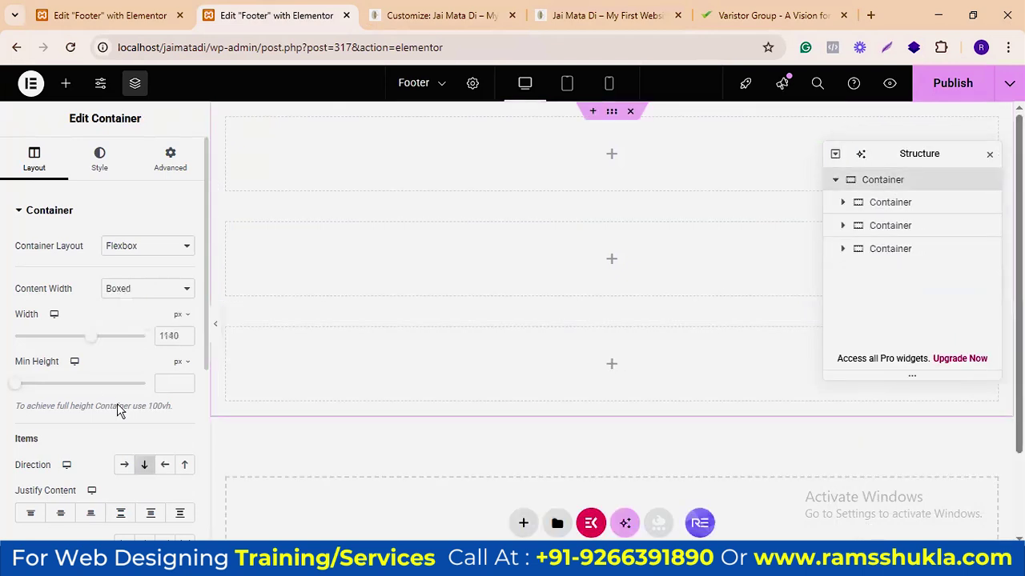
click(124, 465)
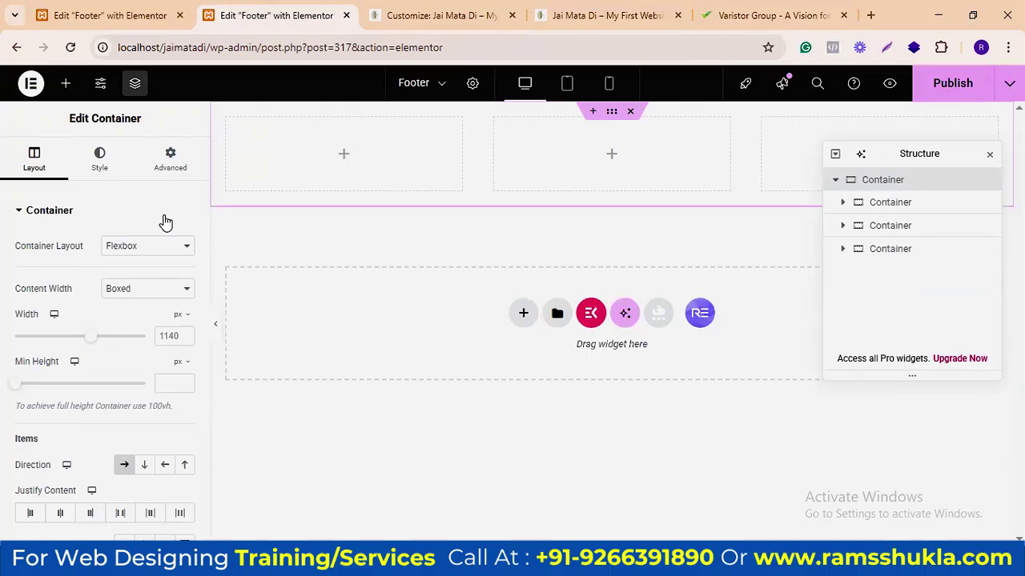
Step: Give the parent container a classic black background, #000000, and move the Structure panel clear of the third column
click(99, 160)
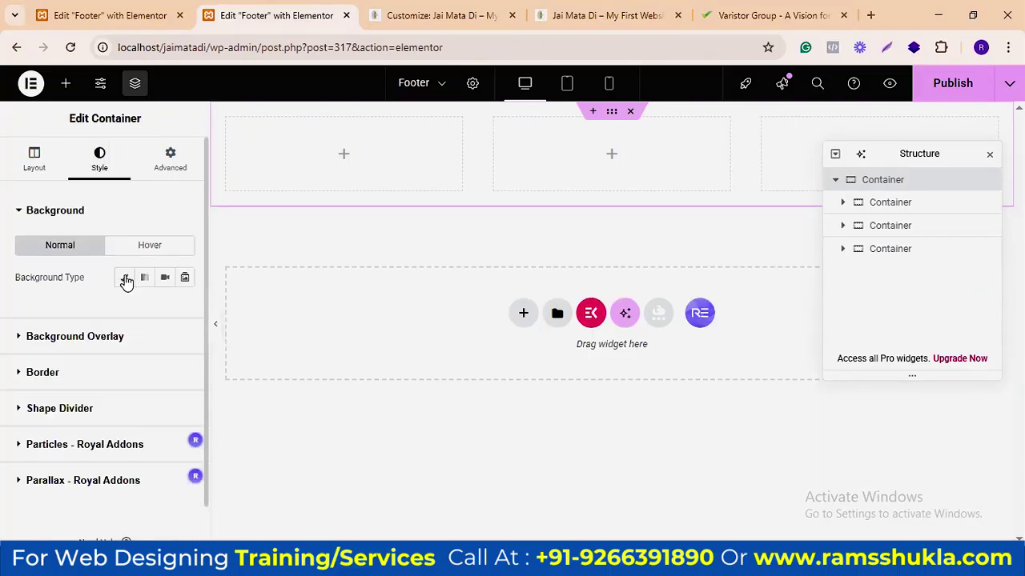
click(124, 278)
click(185, 309)
drag(152, 188, 110, 231)
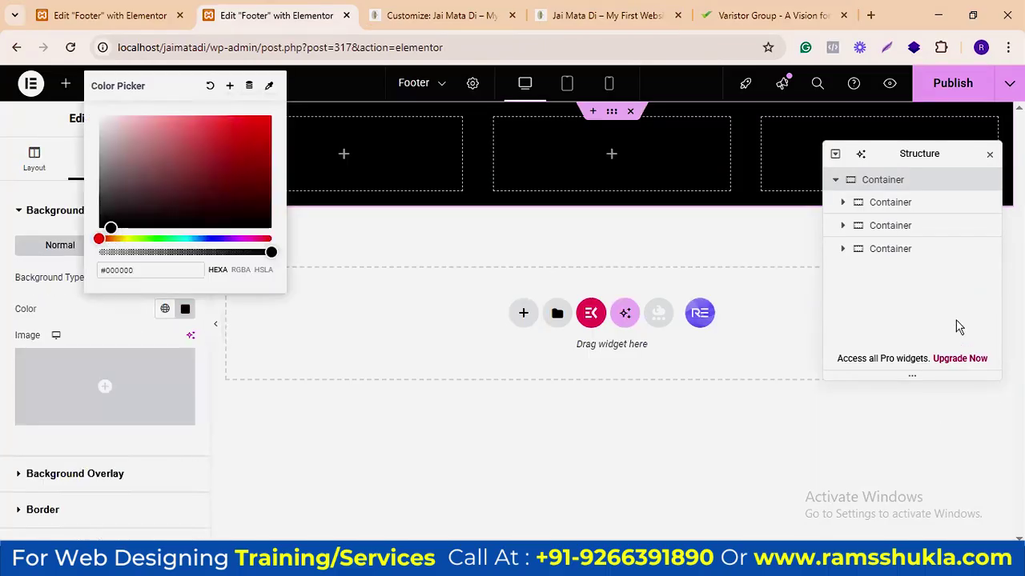
click(647, 224)
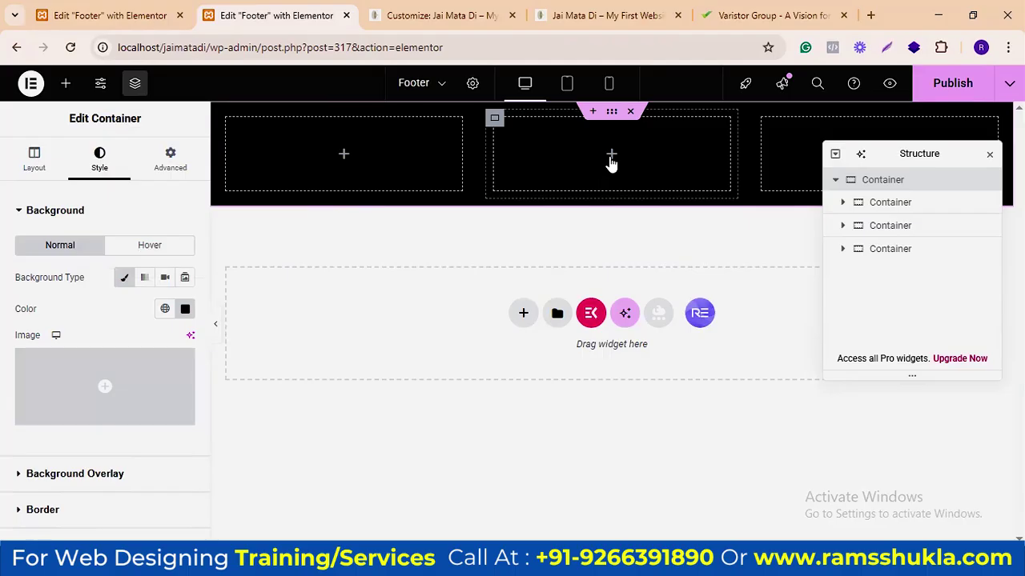
drag(894, 153, 888, 246)
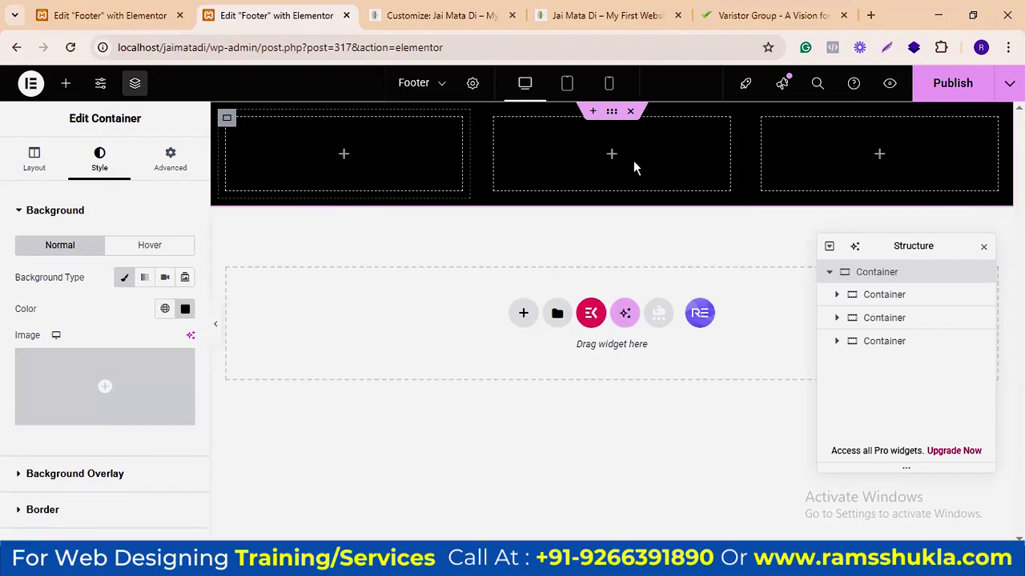
Step: Examine the live site's homepage from header to default footer, and return to the Footer template in Elementor
click(629, 14)
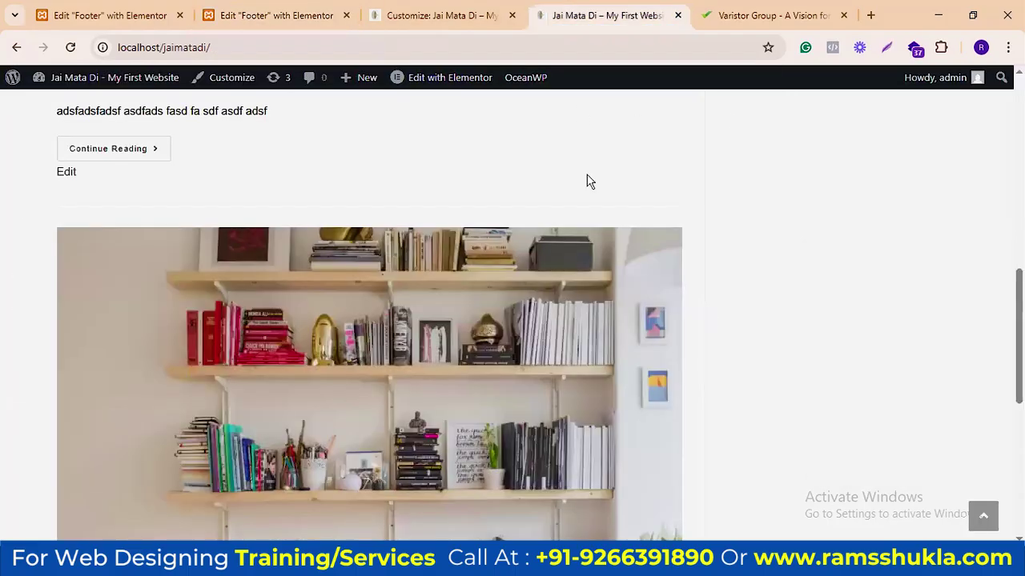
scroll(587, 181, up, 10)
scroll(725, 180, down, 10)
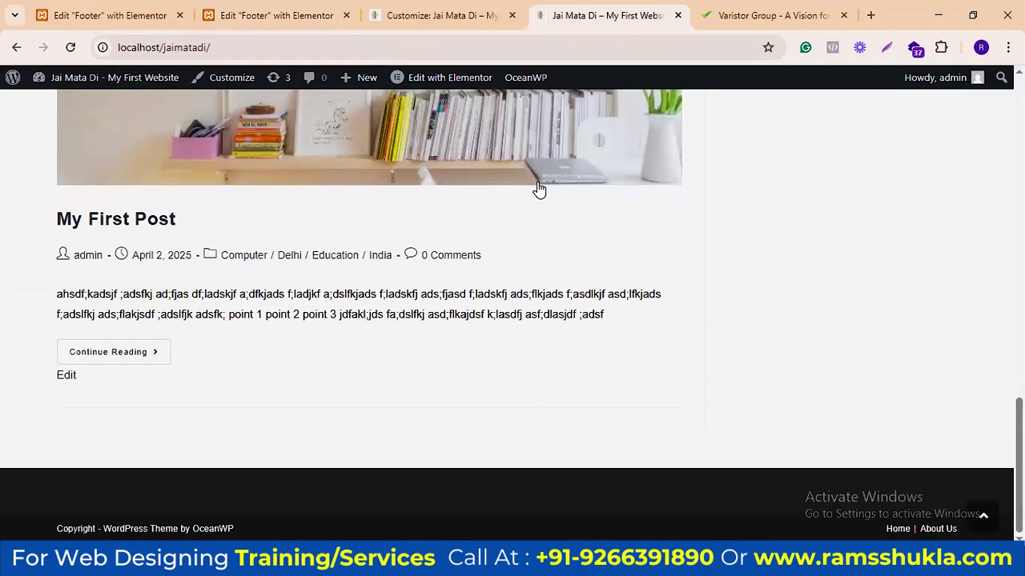
scroll(539, 189, up, 10)
scroll(561, 184, down, 5)
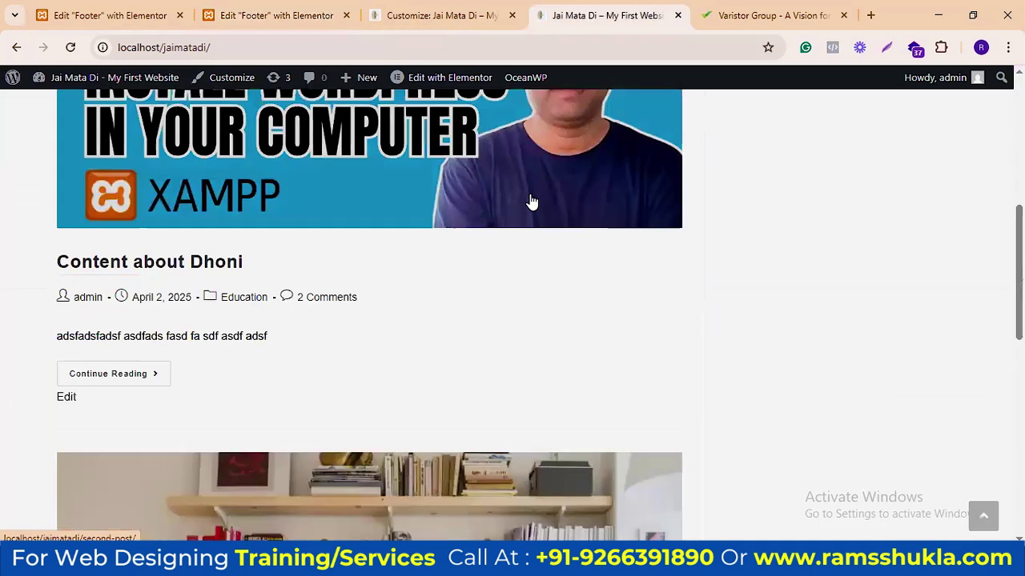
scroll(531, 201, down, 5)
click(424, 16)
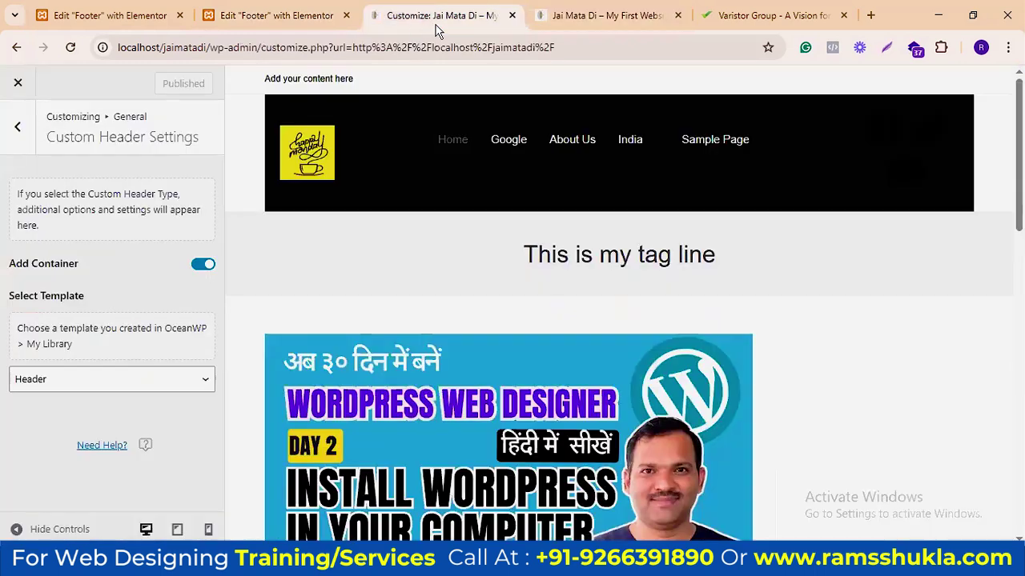
key(ctrl+shift+Tab)
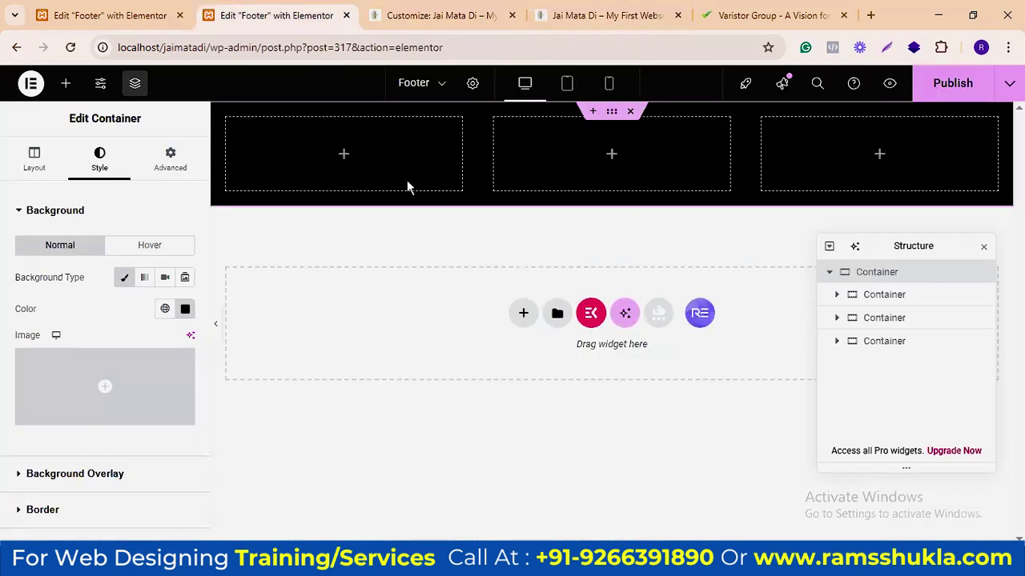
Step: Add an Image widget to the first footer column and insert the yellow "happy monday" logo from the Media Library
click(67, 84)
drag(153, 396, 303, 153)
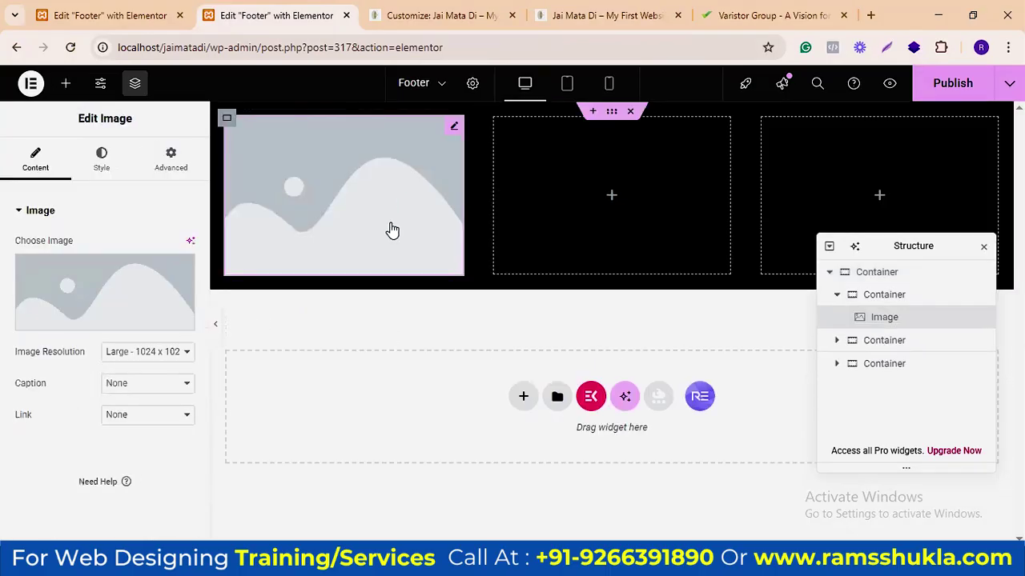
click(101, 324)
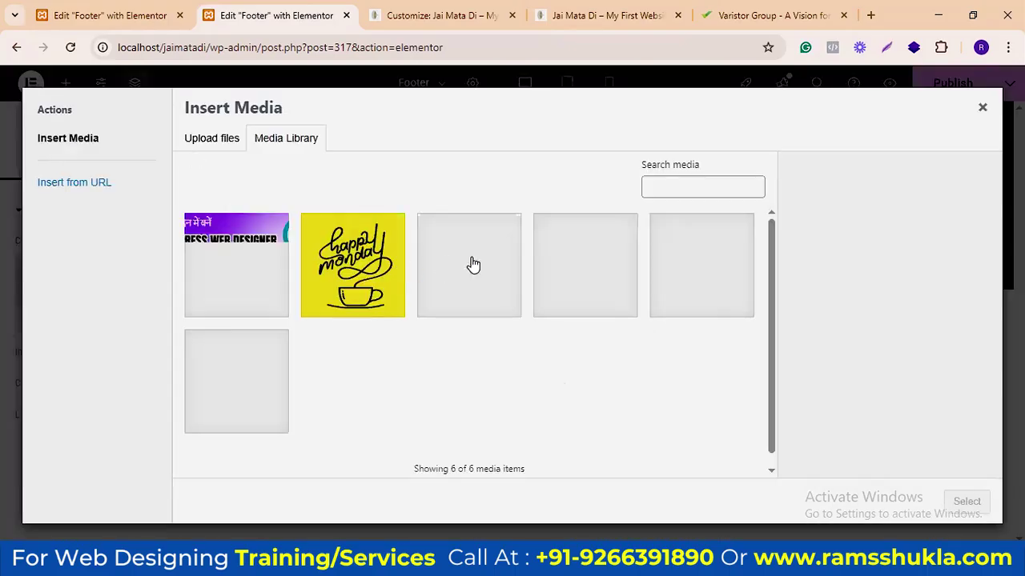
click(360, 276)
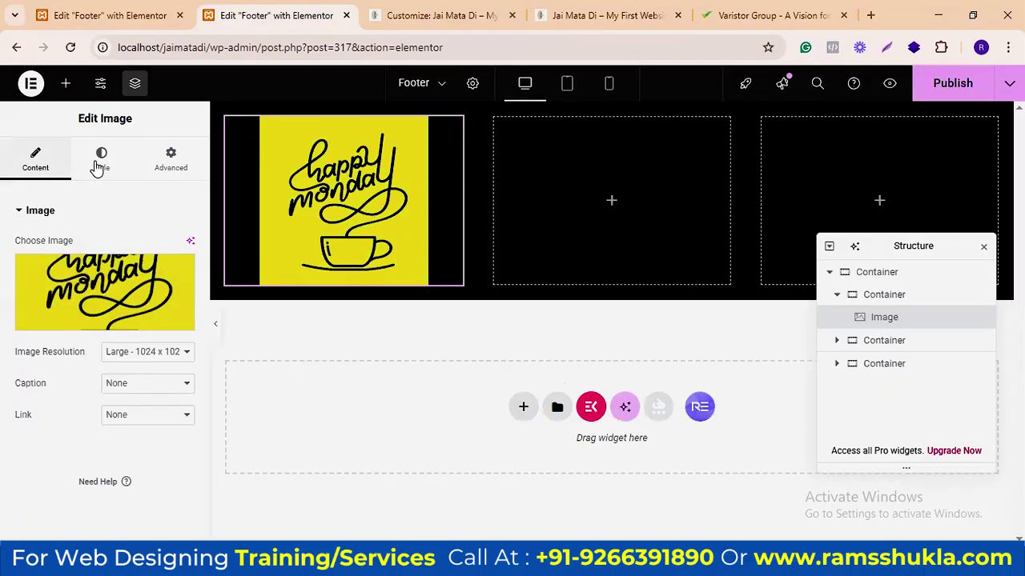
Step: Set the footer logo's width to 21% and align it left
click(102, 160)
drag(19, 300, 46, 297)
click(142, 247)
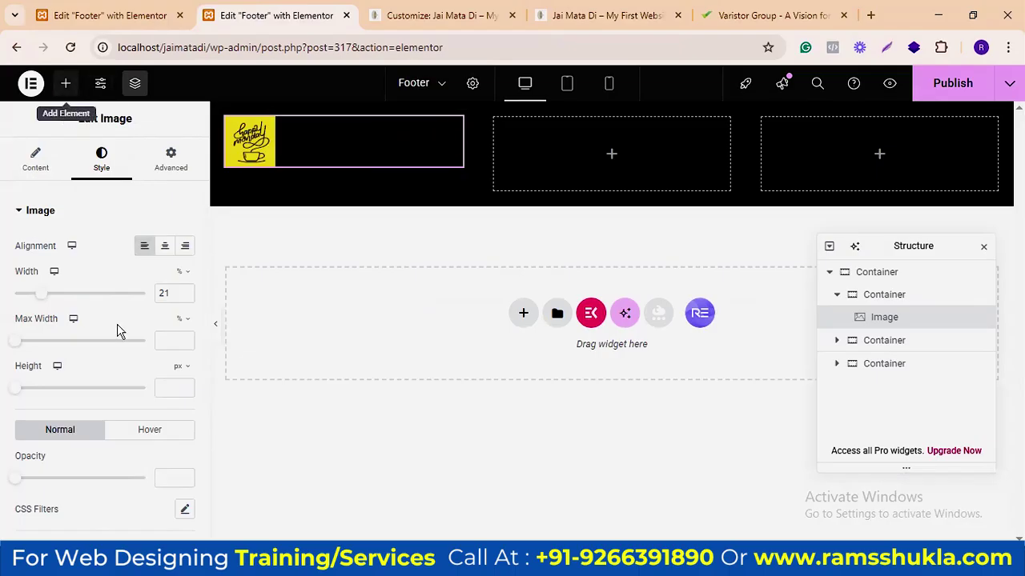
Step: Add a Text Editor widget below the logo in the first footer column and set its text color to white, #FFFFFF
drag(58, 468, 331, 157)
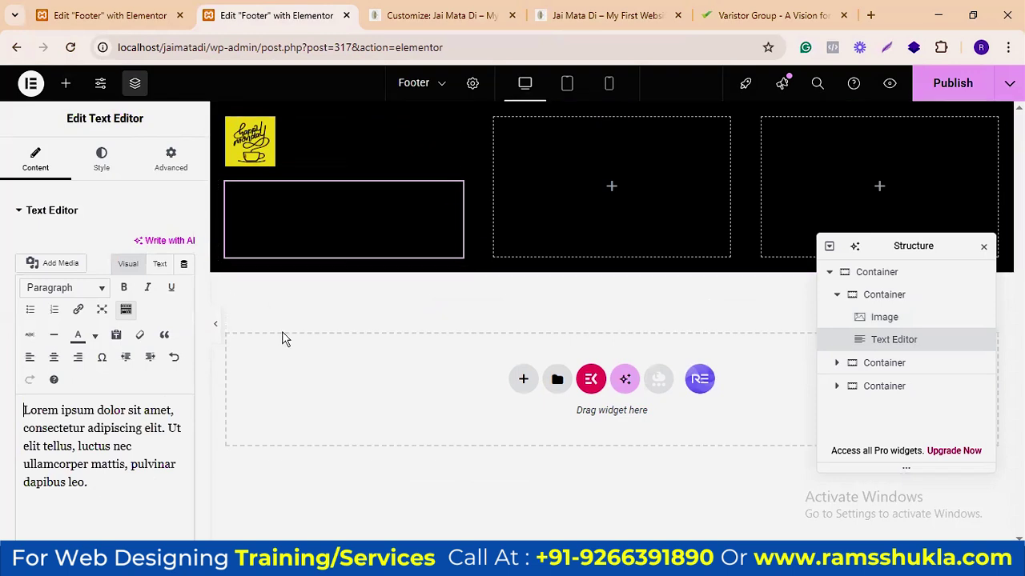
click(101, 157)
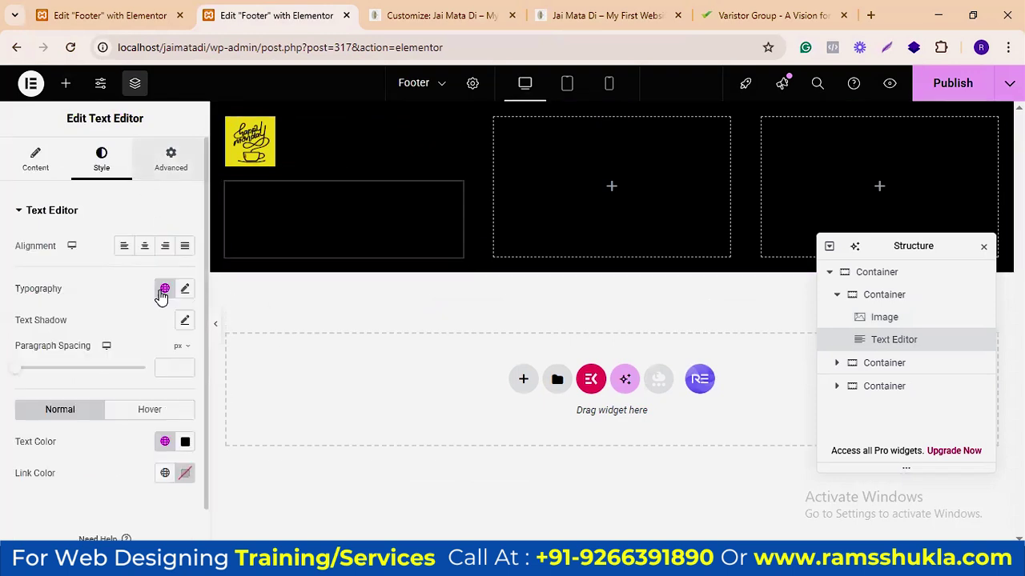
click(186, 444)
drag(199, 276, 69, 242)
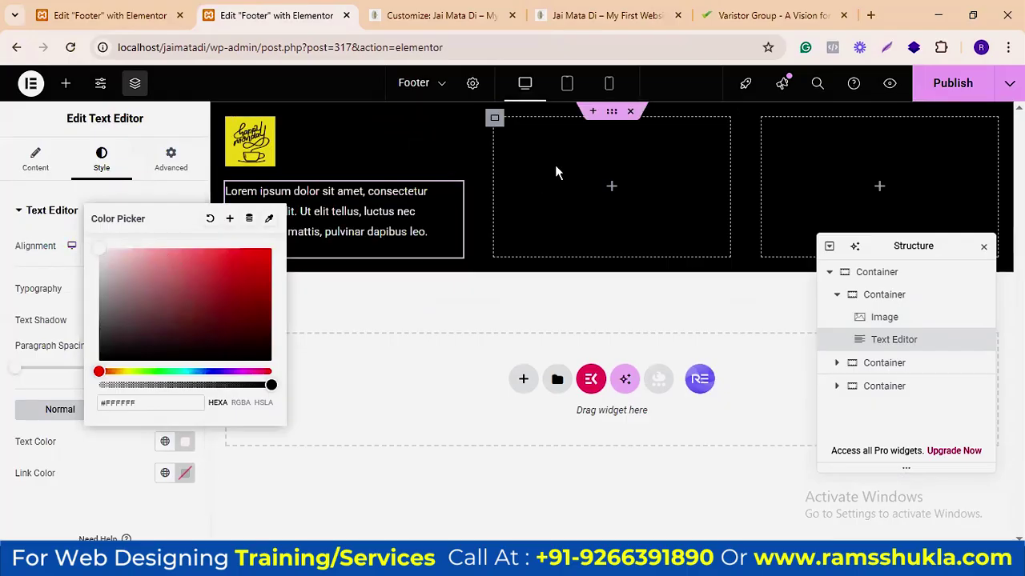
Step: Try a Simple Menu widget with the Vertical layout in the second footer column, and delete it again
click(612, 190)
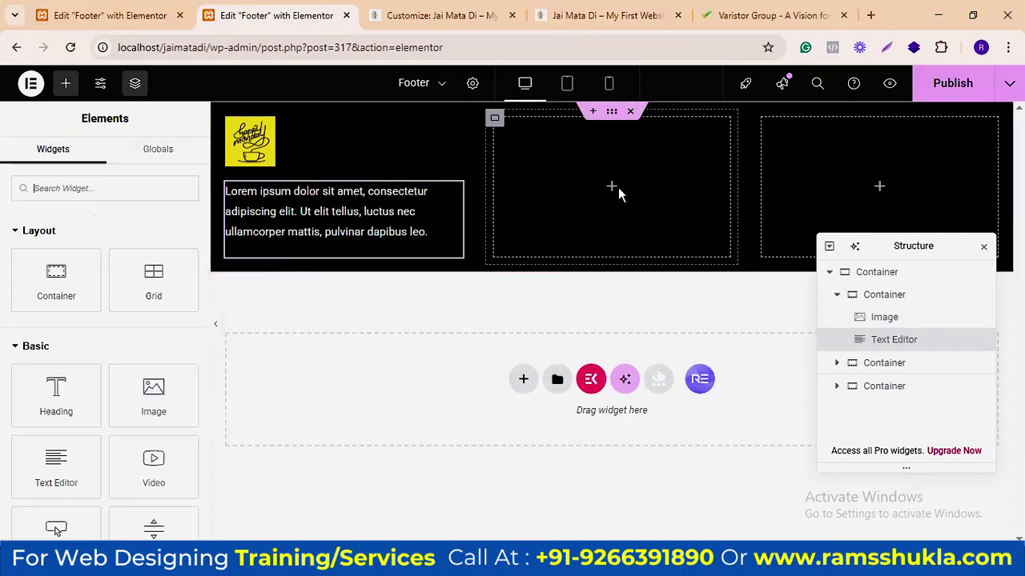
click(95, 189)
text(nav)
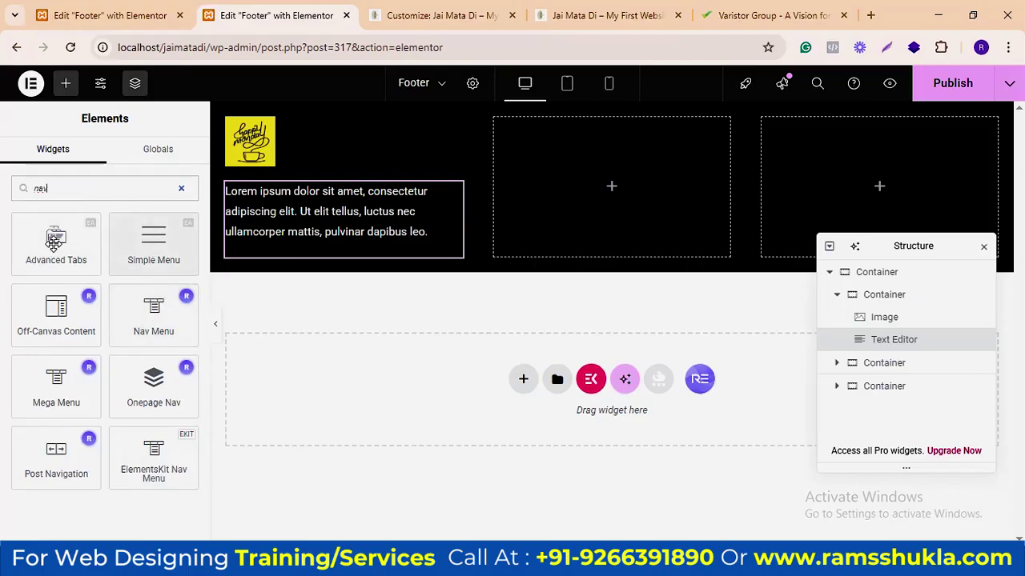
drag(156, 243, 578, 184)
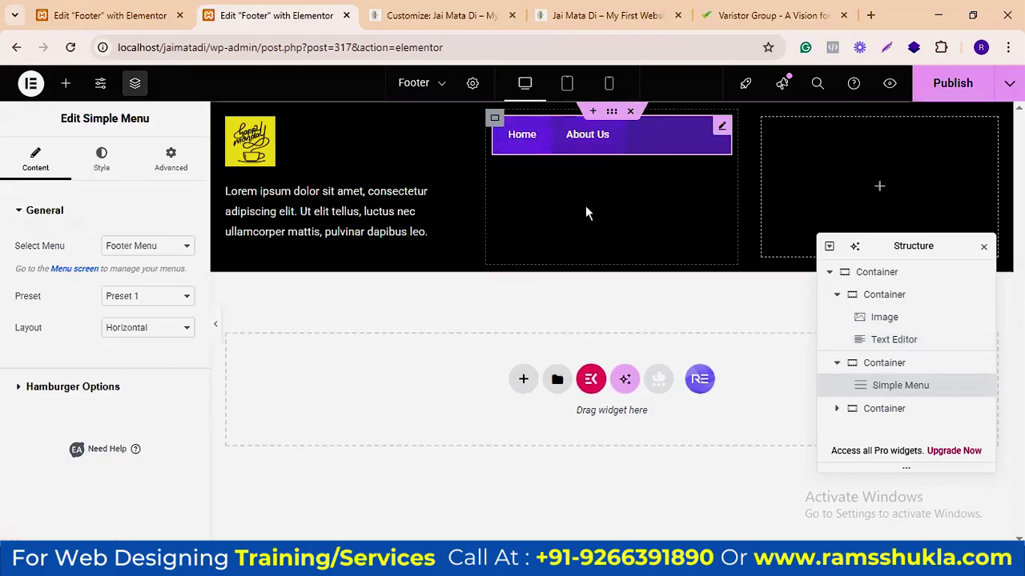
click(153, 329)
click(152, 362)
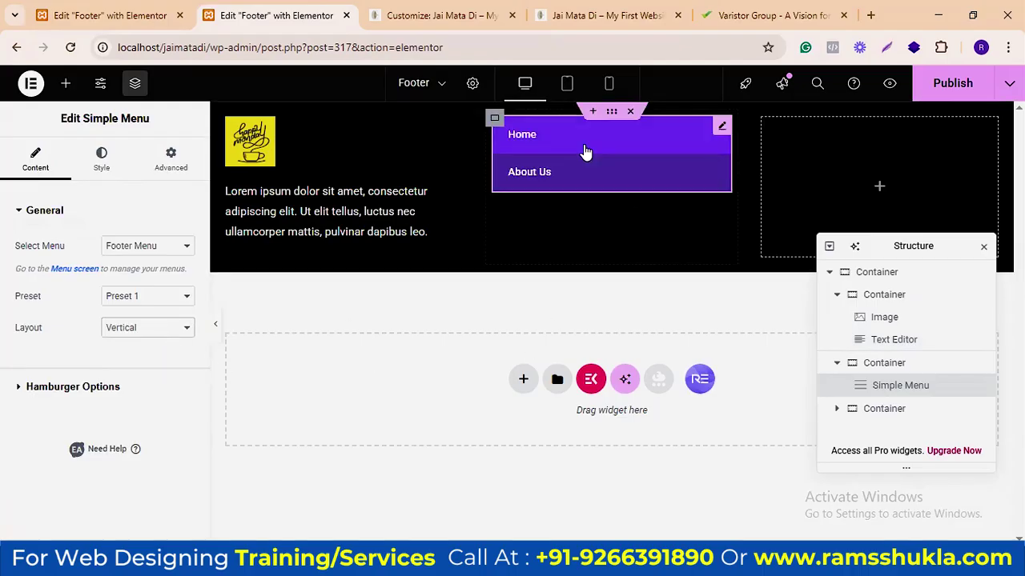
right_click(909, 390)
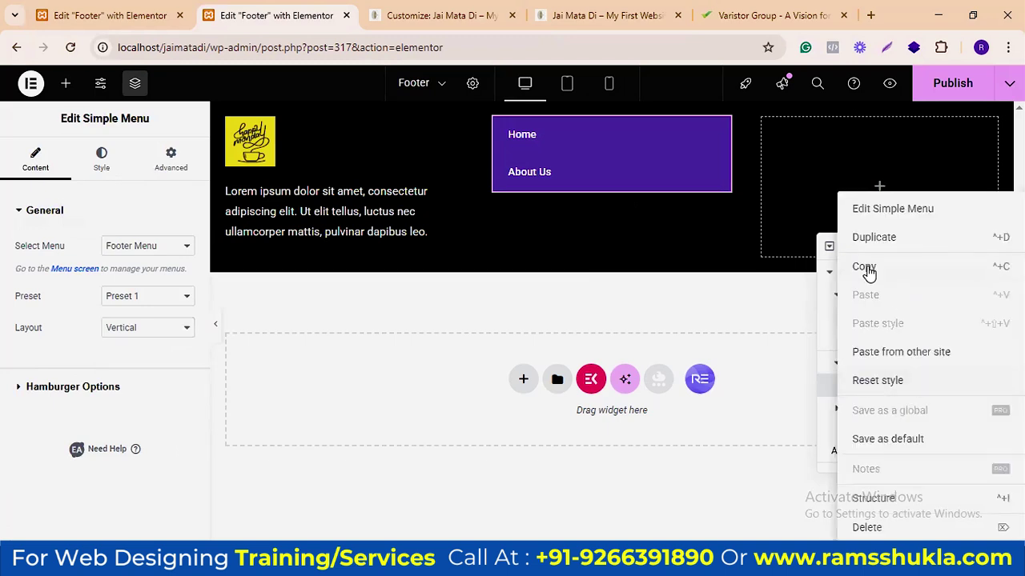
click(866, 527)
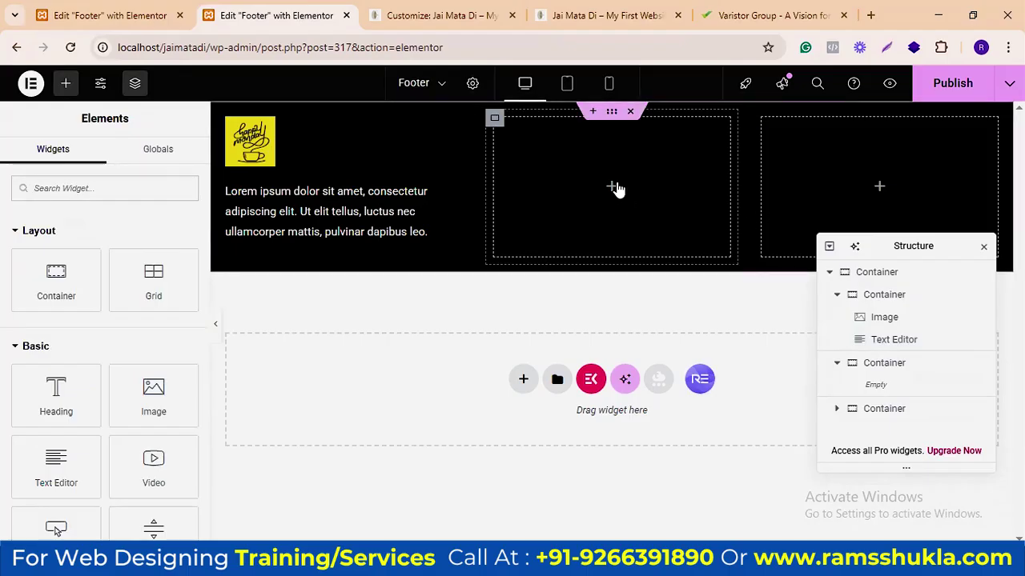
Step: Look through the "nav" and "menu" widgets, try Simple Menu in the second footer column once more, and remove it
click(65, 192)
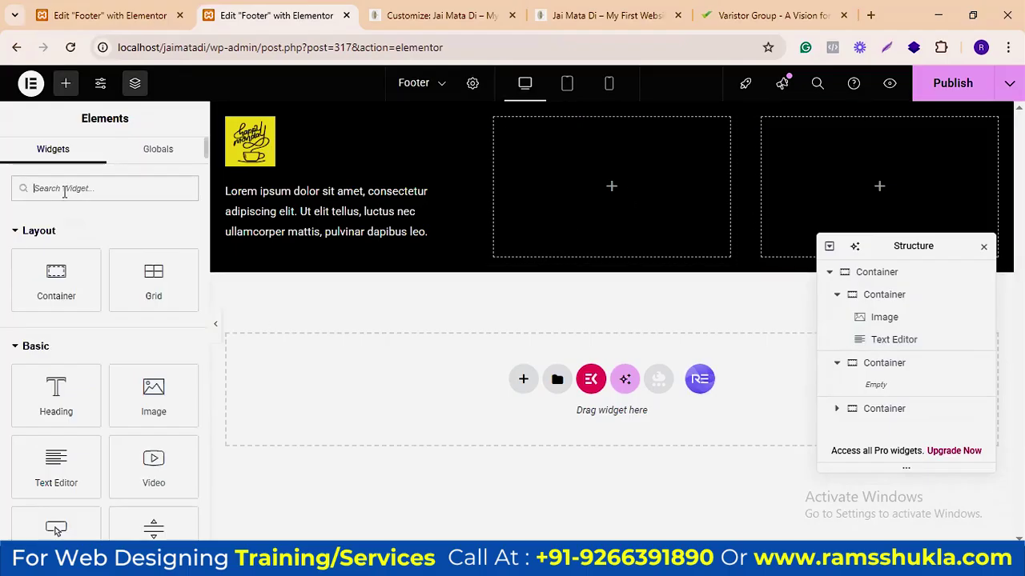
text(nav)
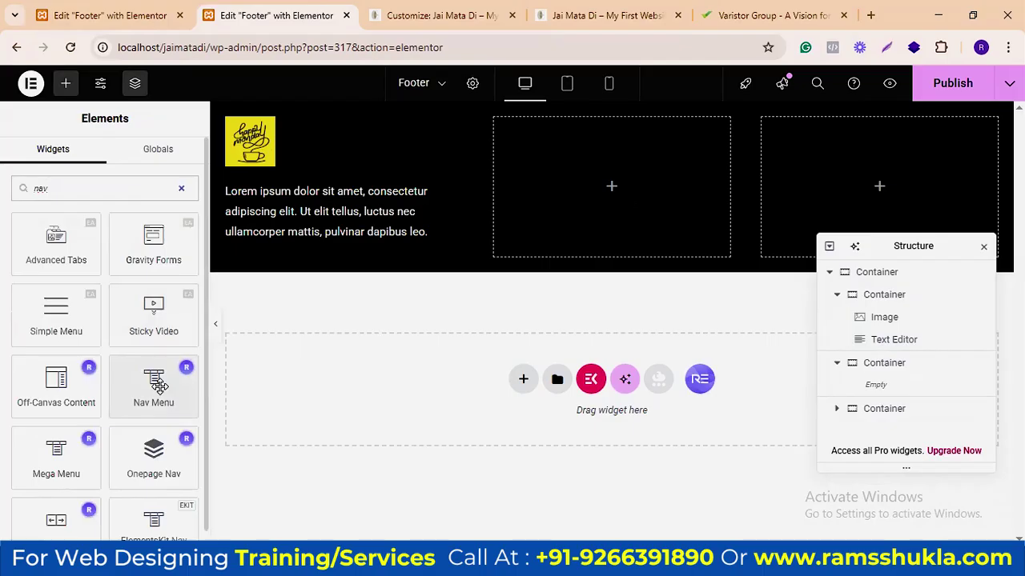
scroll(155, 384, down, 1)
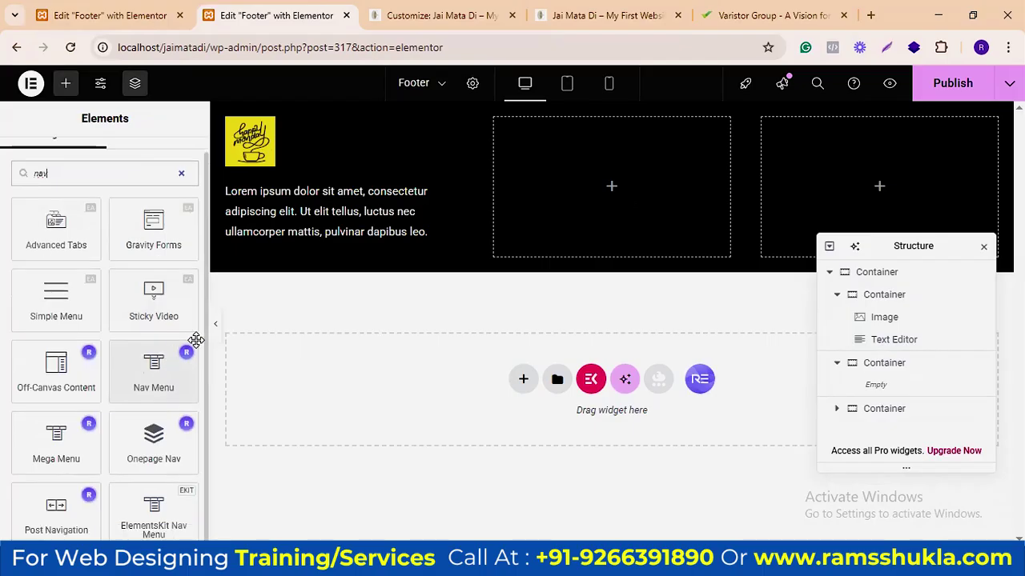
click(154, 507)
click(172, 248)
click(132, 265)
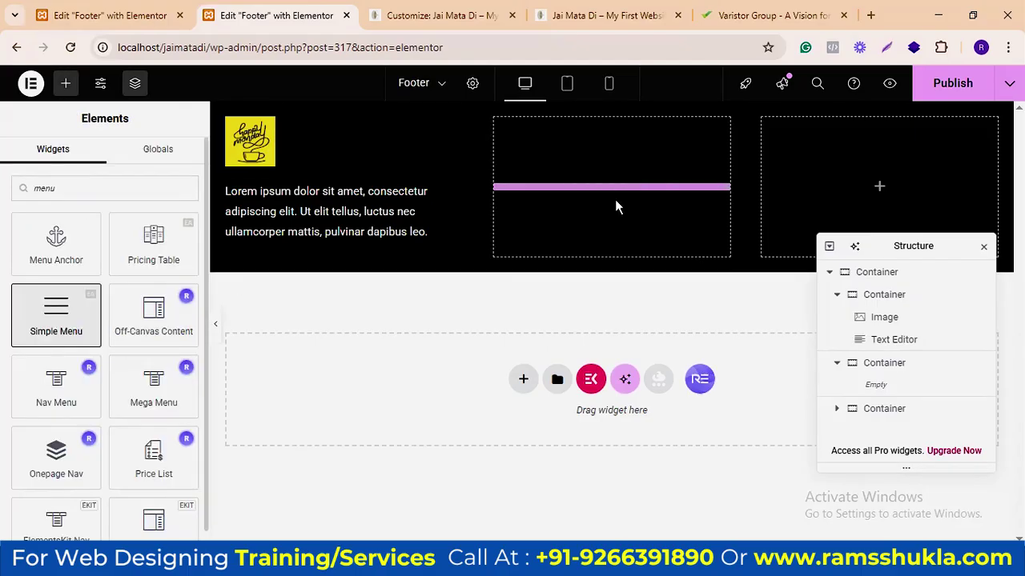
drag(613, 205, 582, 232)
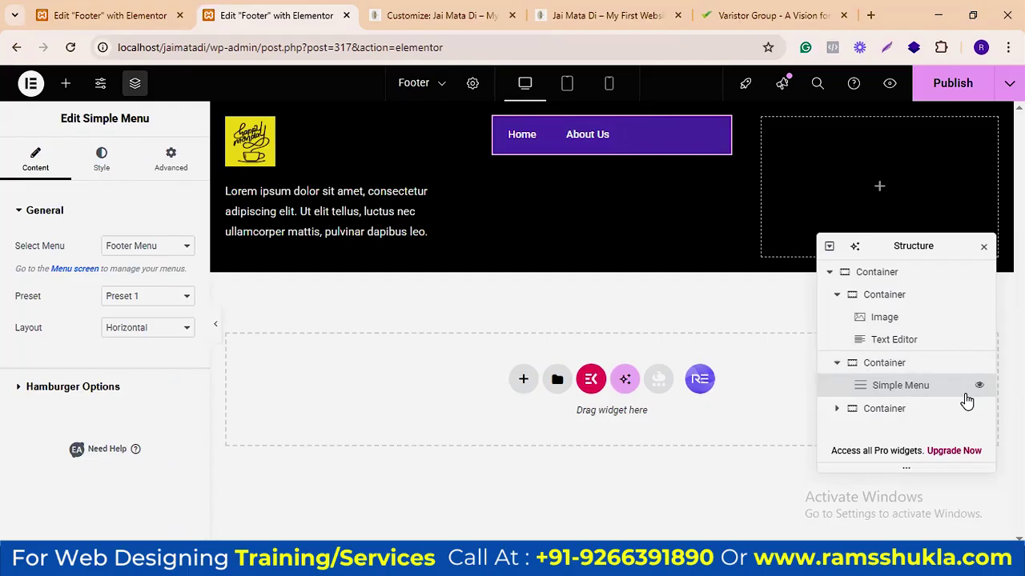
right_click(920, 386)
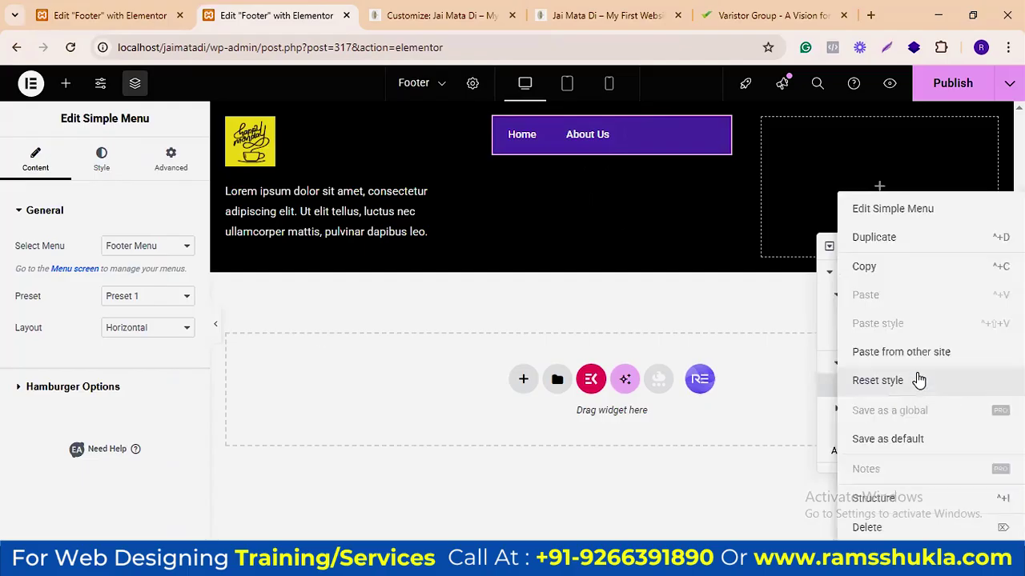
key(Delete)
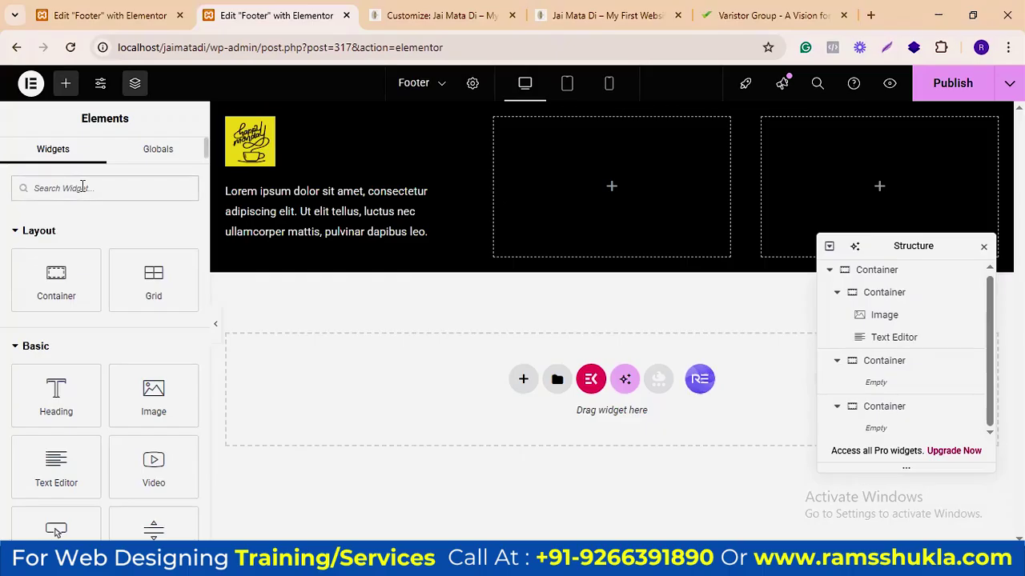
Step: Try the ElementsKit Nav Menu with Footer Menu and then a Simple Menu in the second footer column, and clear the column
text(nav)
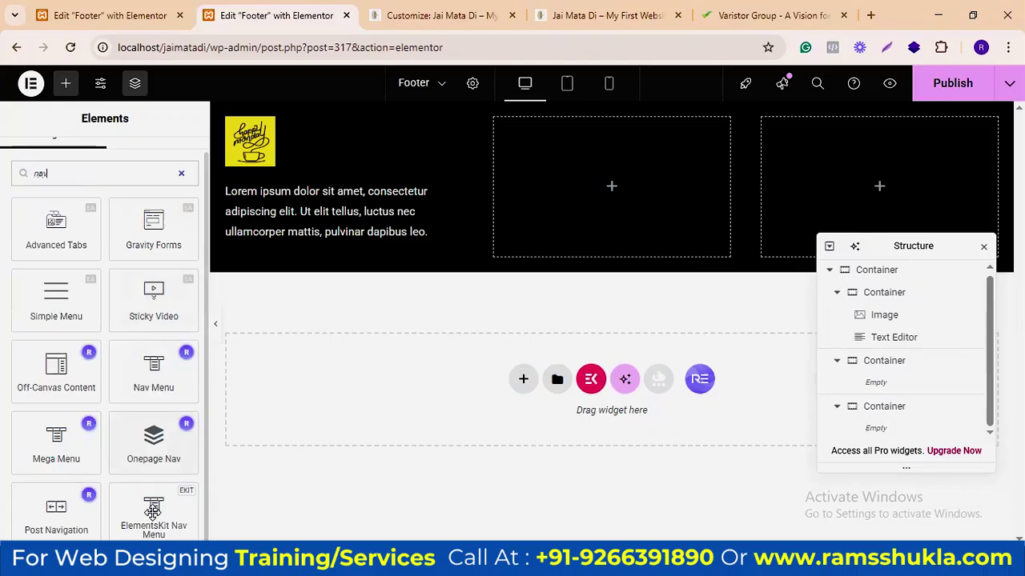
drag(565, 216, 582, 227)
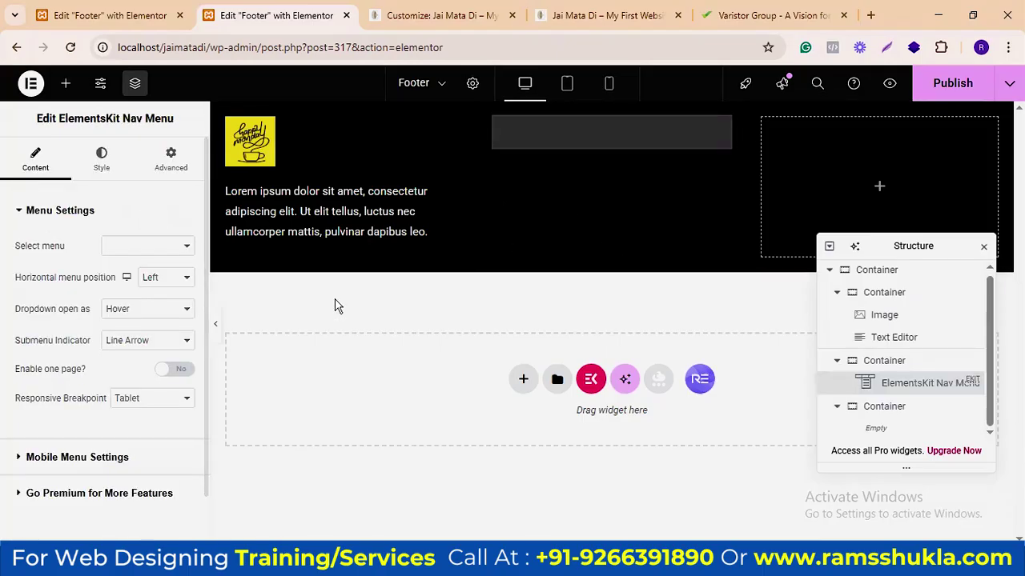
click(184, 246)
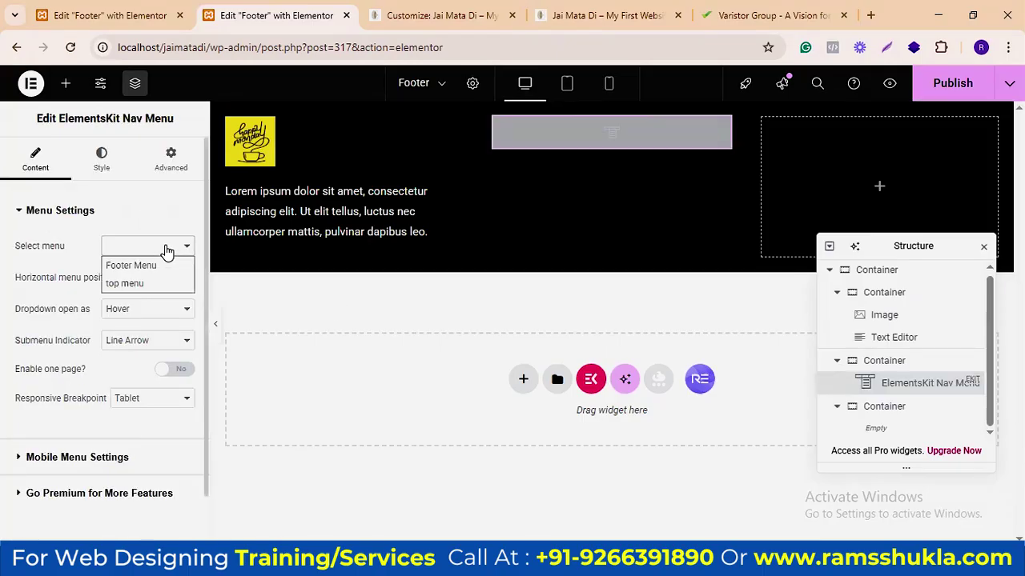
click(140, 265)
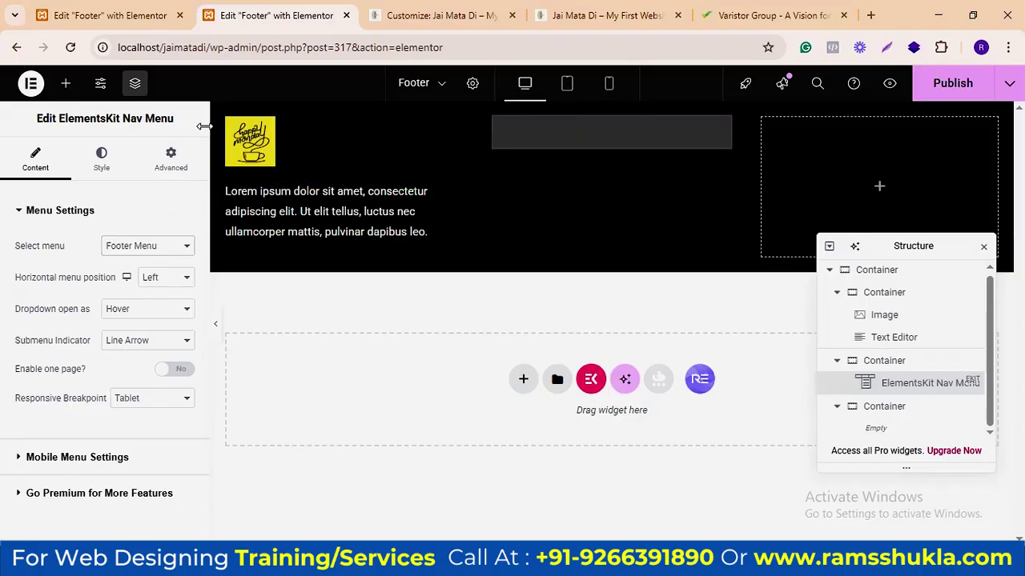
click(86, 15)
click(275, 15)
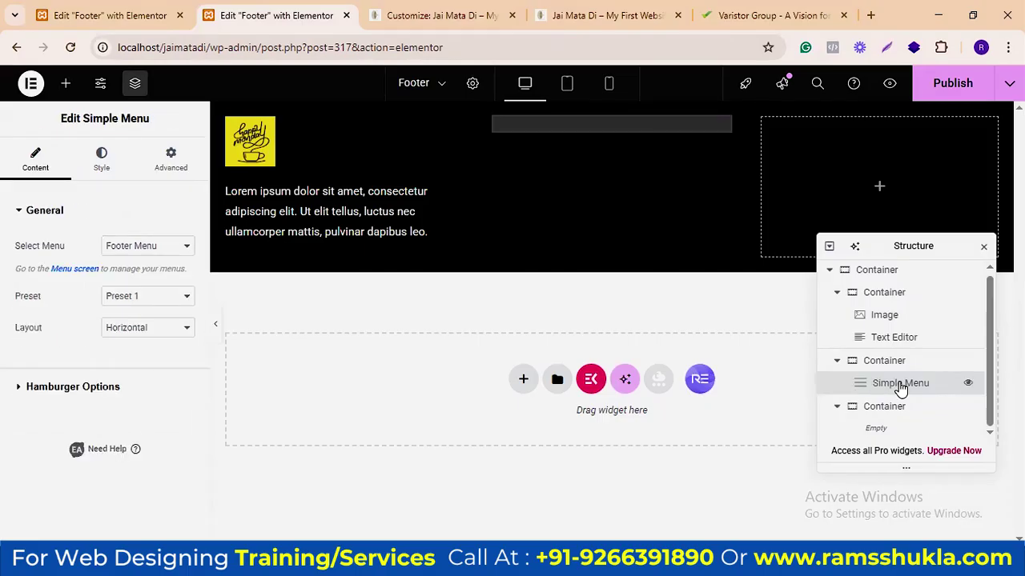
right_click(899, 386)
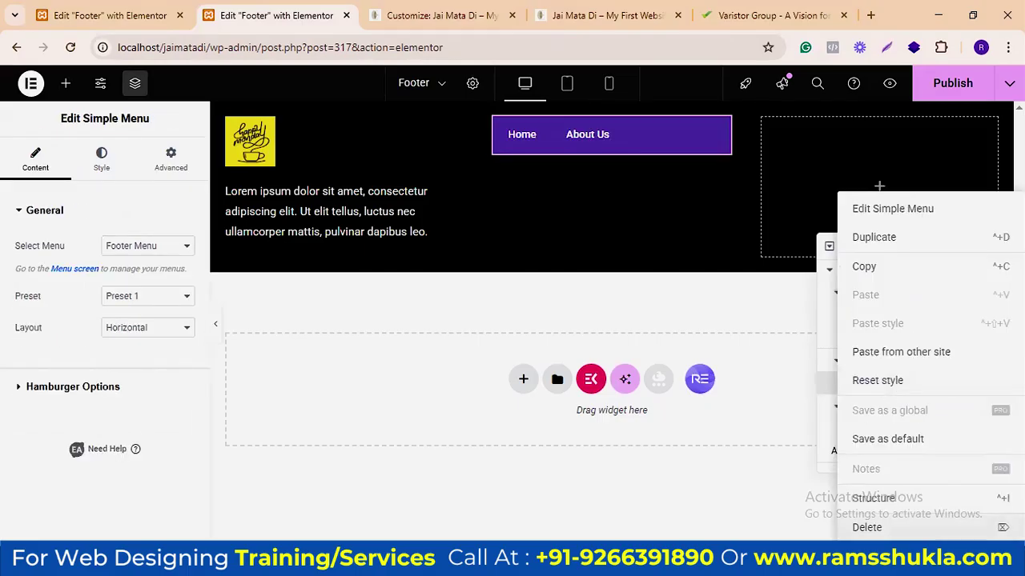
click(867, 527)
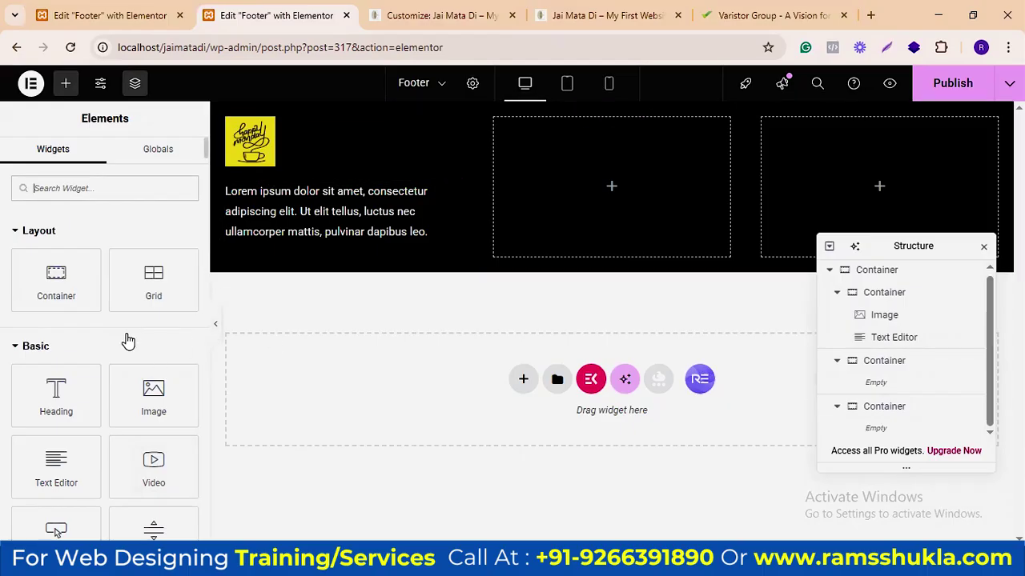
Step: Open the site's dashboard at localhost/jaimatadi/wp-admin/, and search the Footer template's widgets for "menu"
click(424, 12)
click(602, 16)
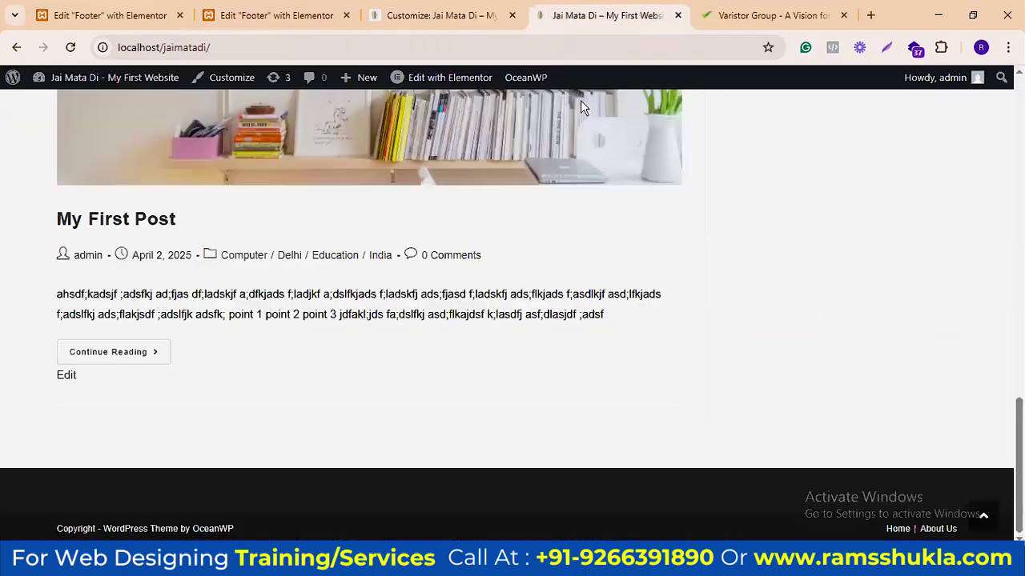
click(229, 47)
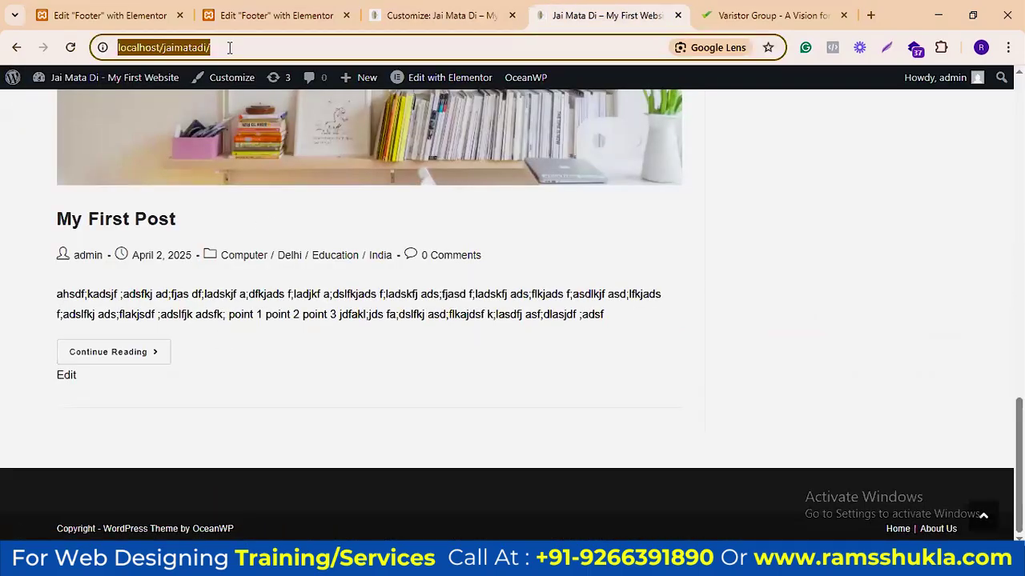
click(229, 47)
text(wp-admin/)
key(Return)
click(442, 16)
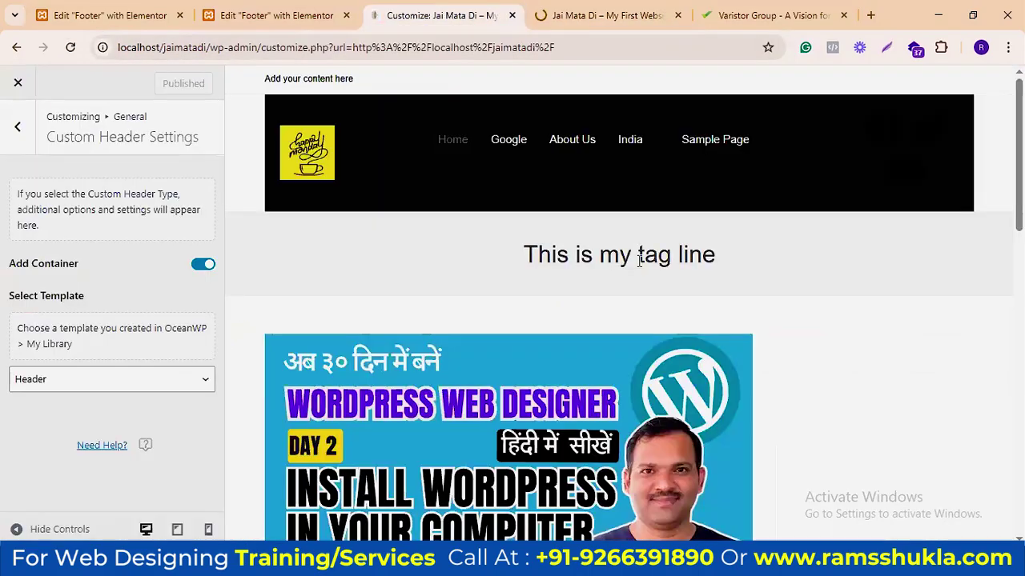
click(258, 14)
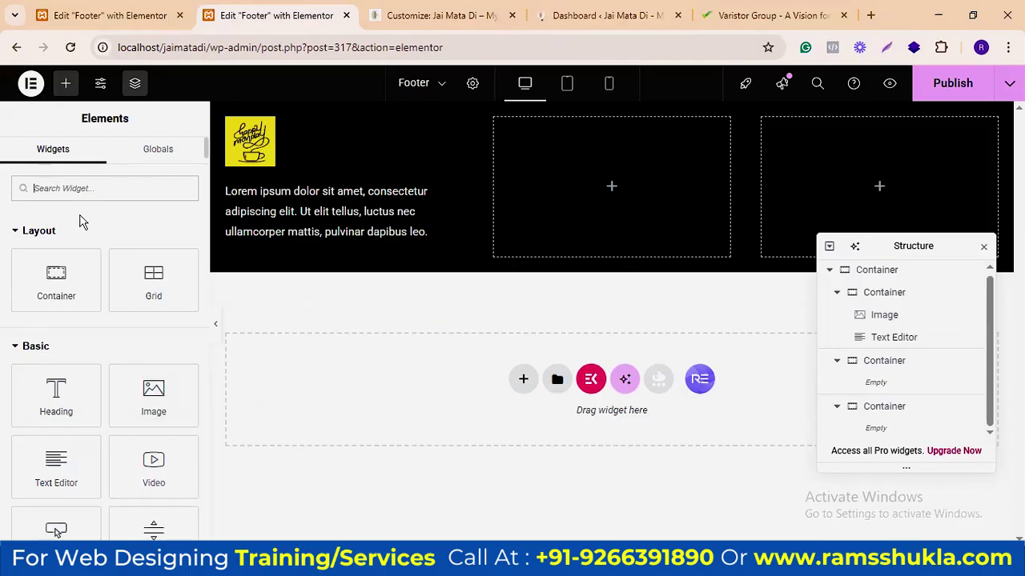
text(menu)
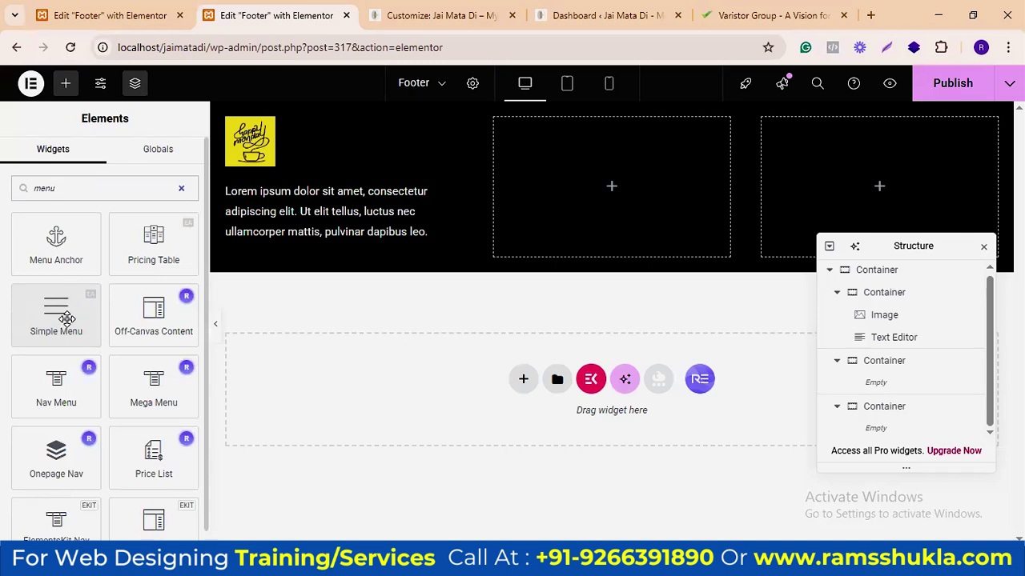
scroll(67, 318, down, 1)
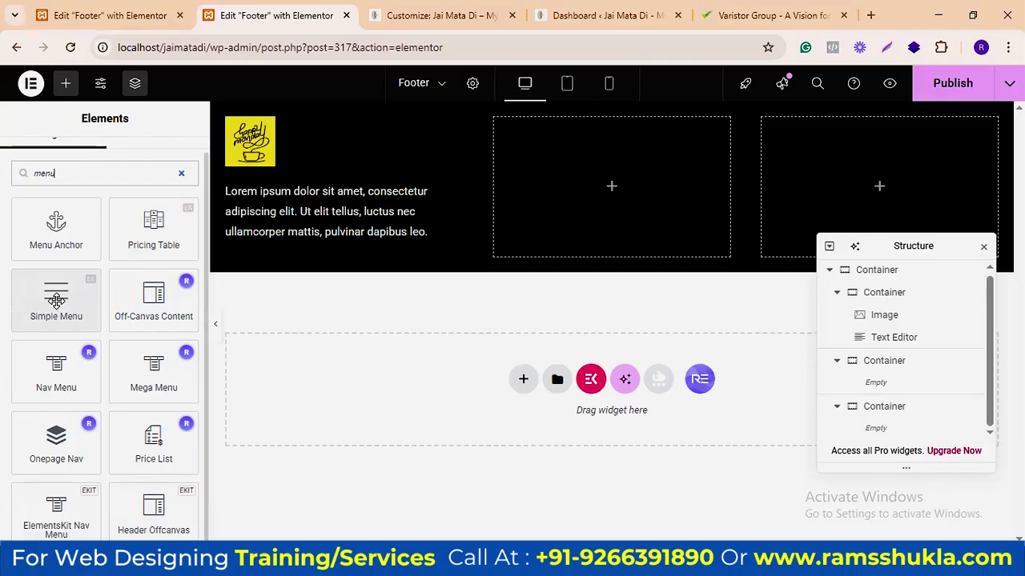
Step: Examine the ElementsKit options in the WordPress dashboard's admin navigation
click(600, 16)
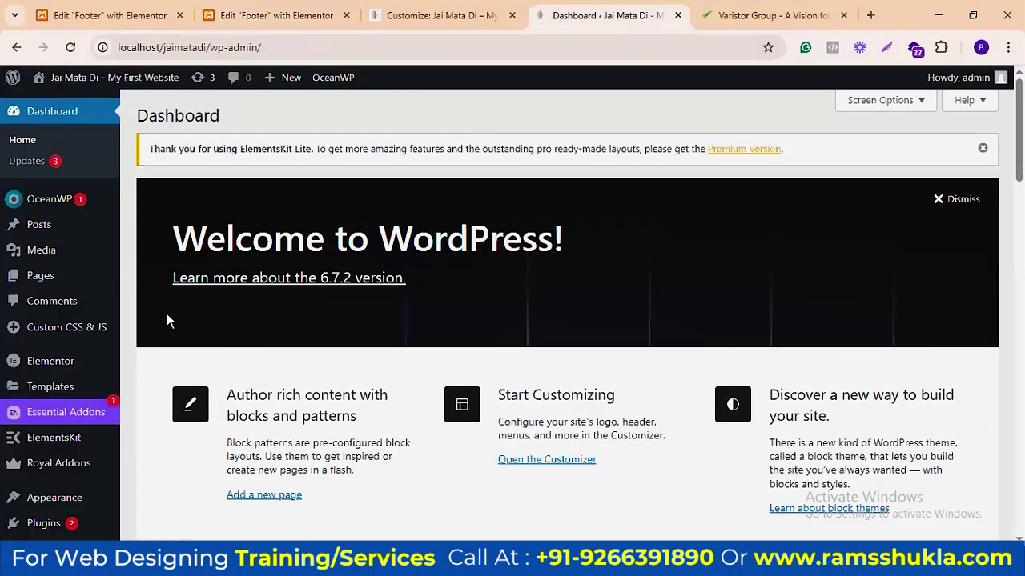
scroll(69, 313, down, 3)
mouse_move(66, 225)
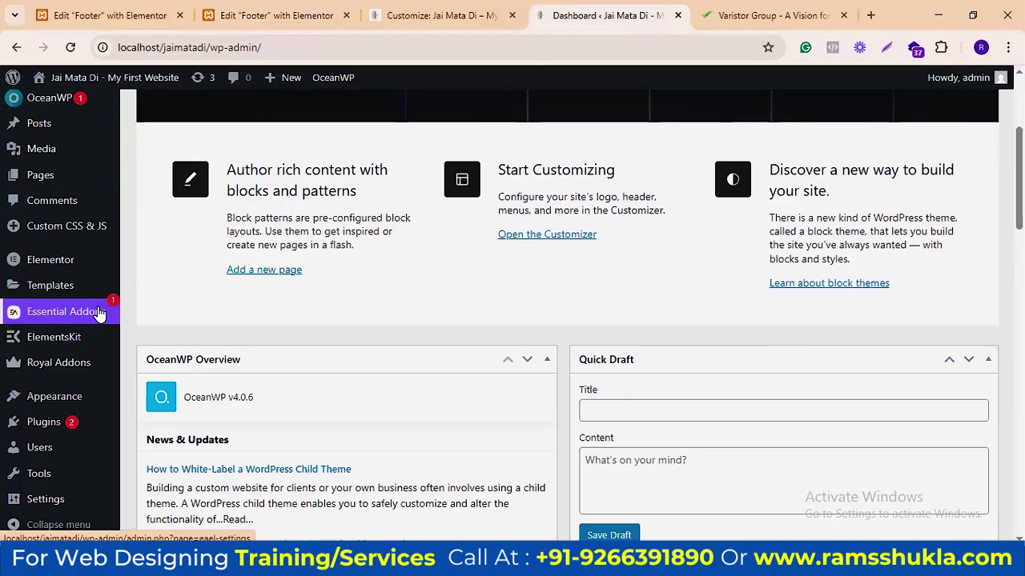
mouse_move(73, 339)
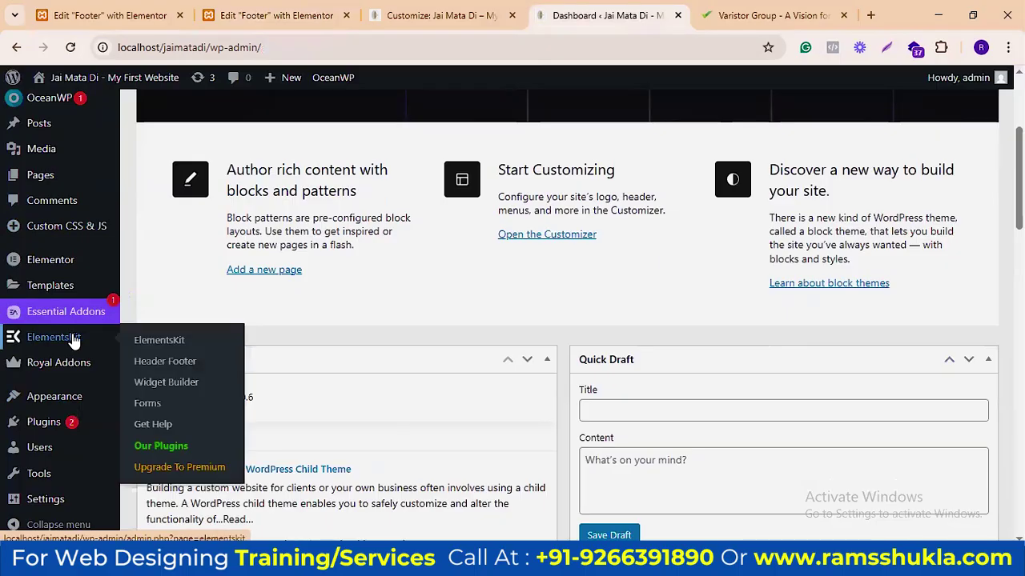
mouse_move(15, 370)
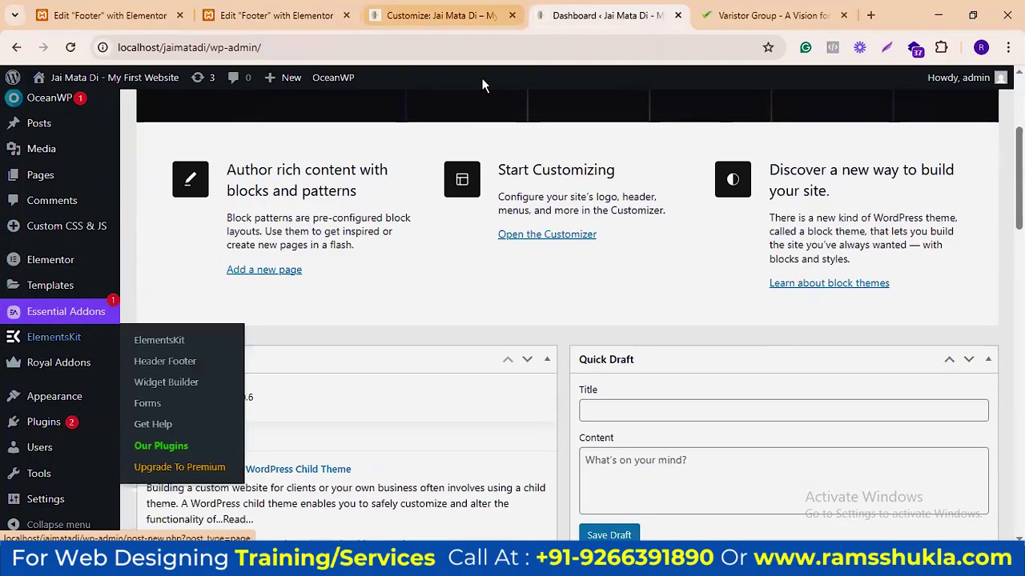
Step: Return to the Footer template in Elementor and add a Simple Menu widget to the second footer column
click(457, 16)
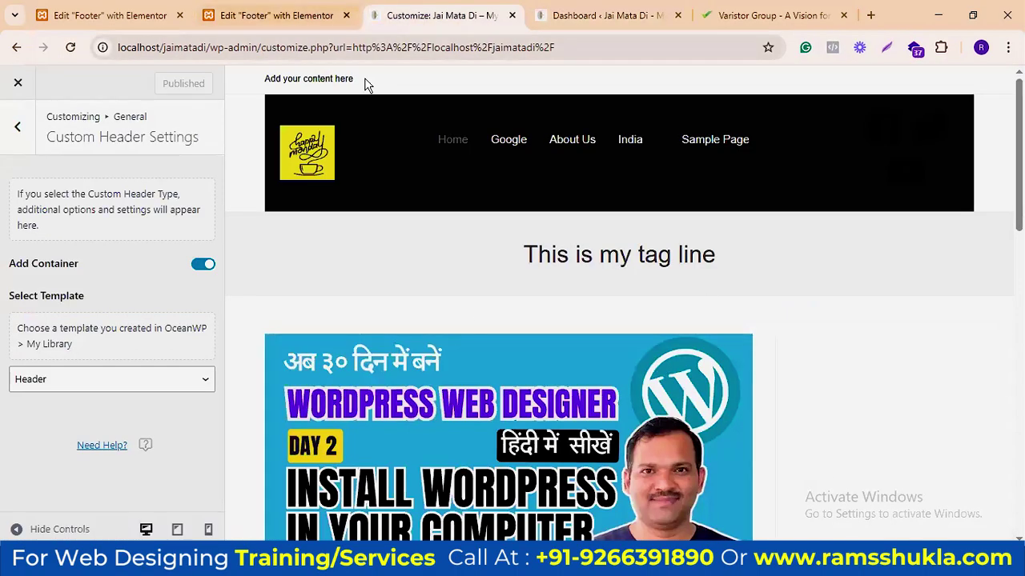
click(277, 16)
drag(53, 310, 578, 207)
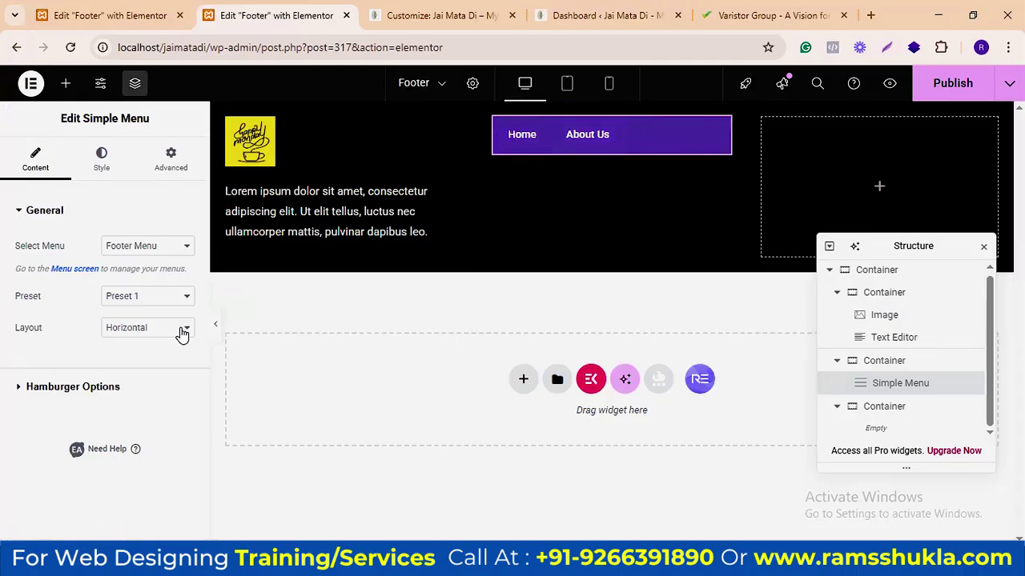
Step: Try the Vertical layout on the Simple Menu in the second footer column and return it to Horizontal
click(154, 333)
click(149, 364)
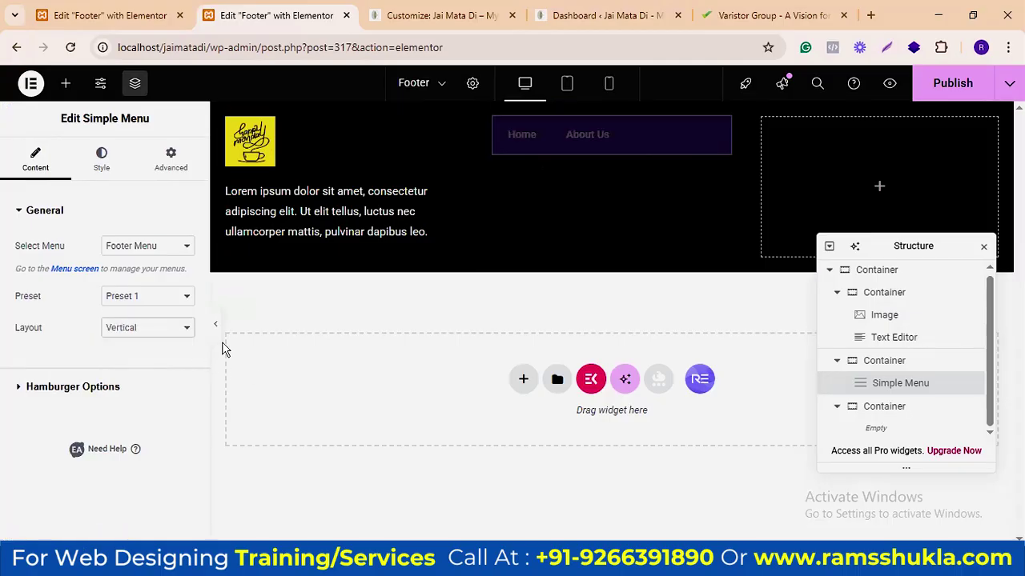
click(152, 331)
click(149, 346)
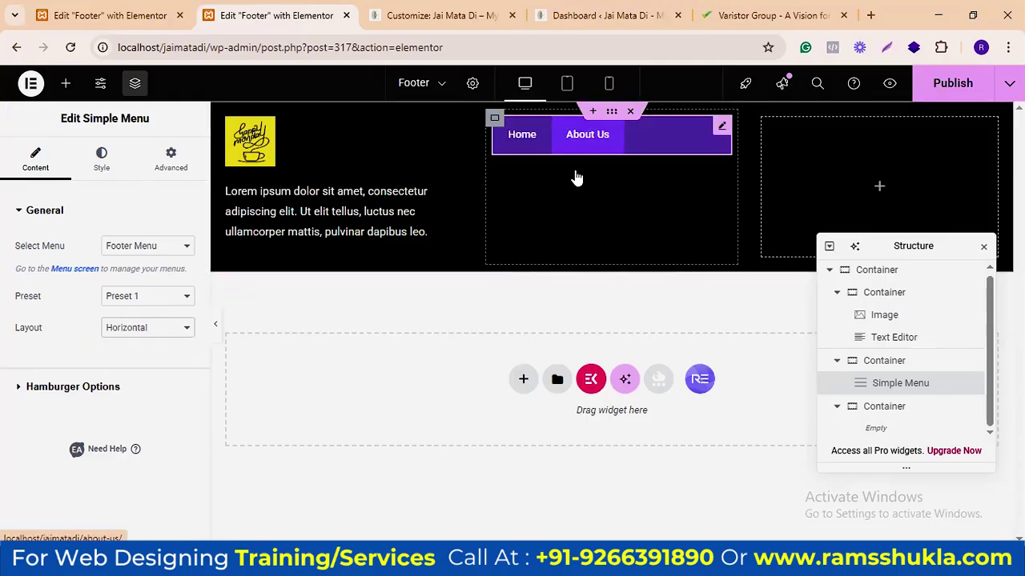
Step: Try the top menu in the Simple Menu widget, view its submenus, and switch back to Footer Menu
click(164, 246)
click(152, 267)
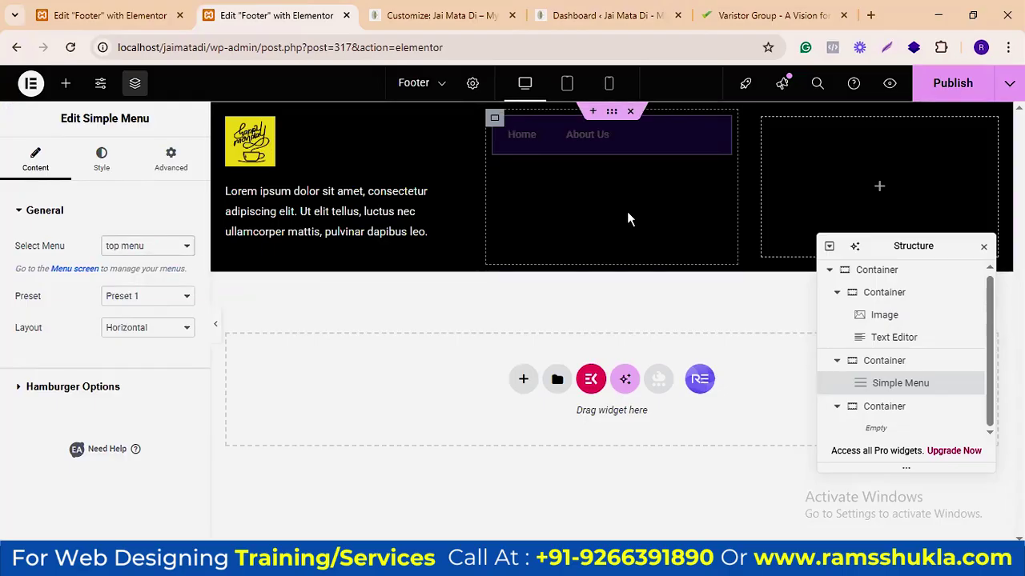
mouse_move(536, 177)
mouse_move(539, 216)
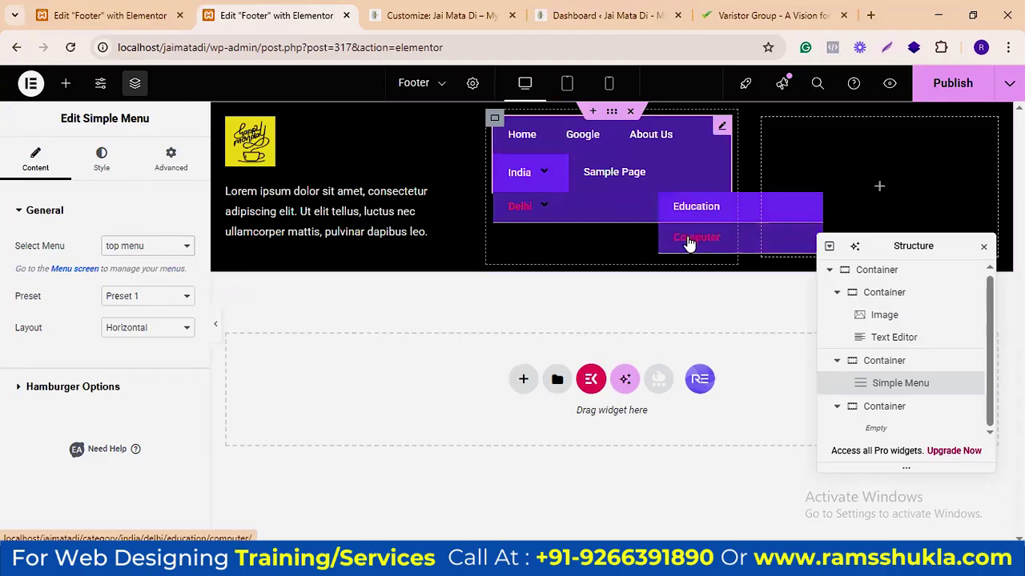
click(153, 251)
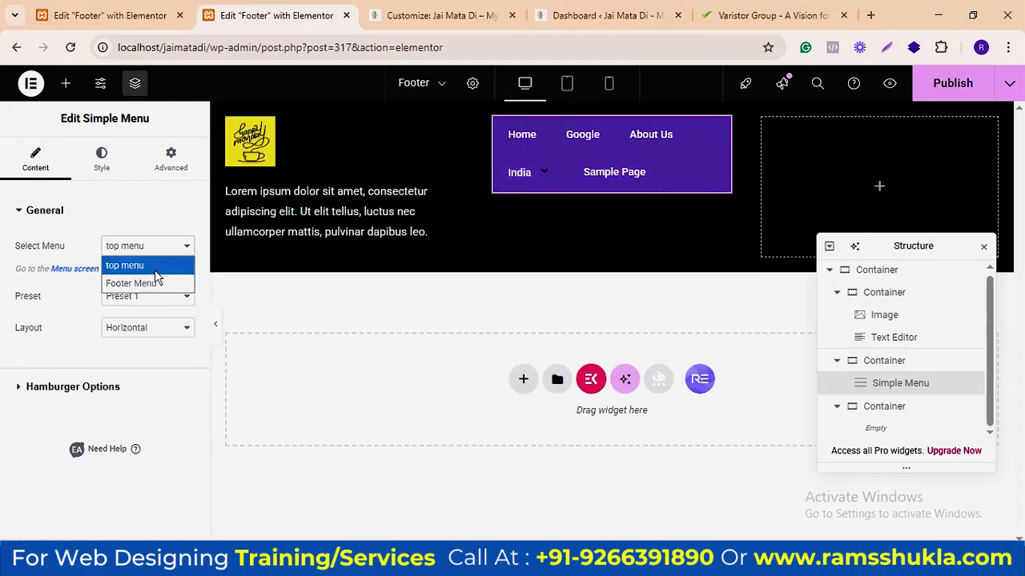
click(128, 281)
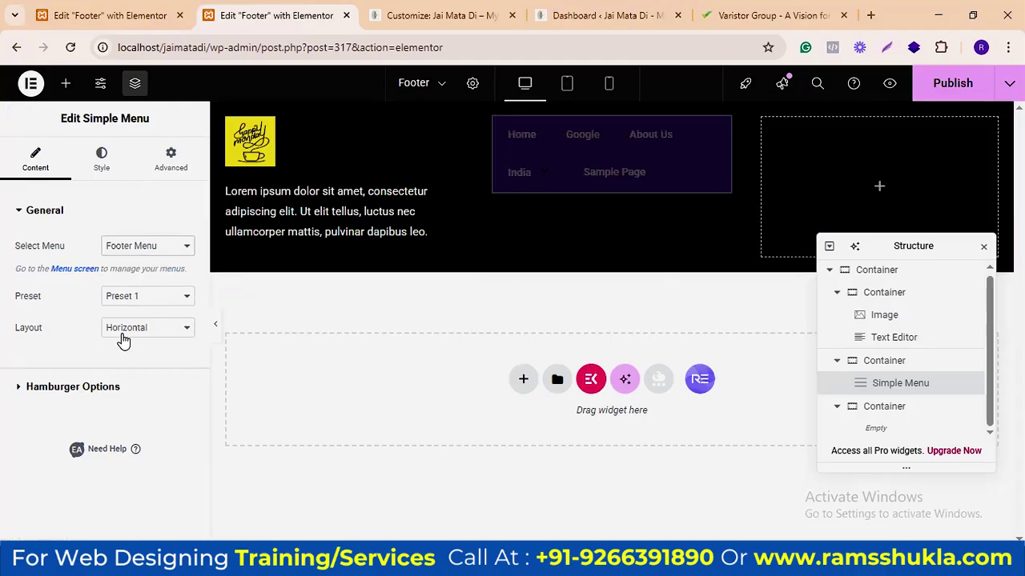
Step: Set the Simple Menu's layout to Vertical and its main menu background color to black (#000000)
click(169, 334)
click(152, 362)
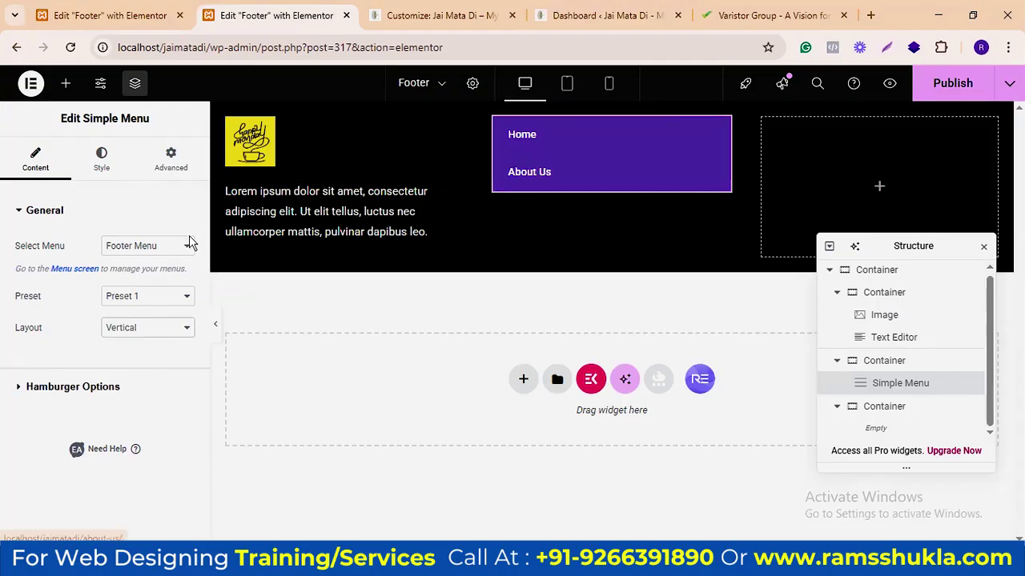
click(102, 157)
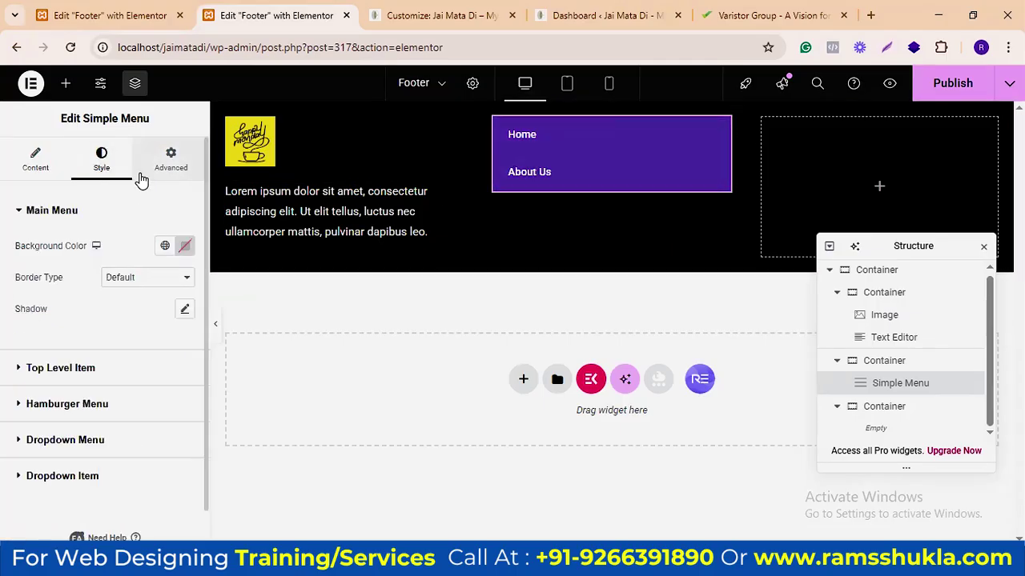
click(185, 246)
drag(148, 356, 131, 439)
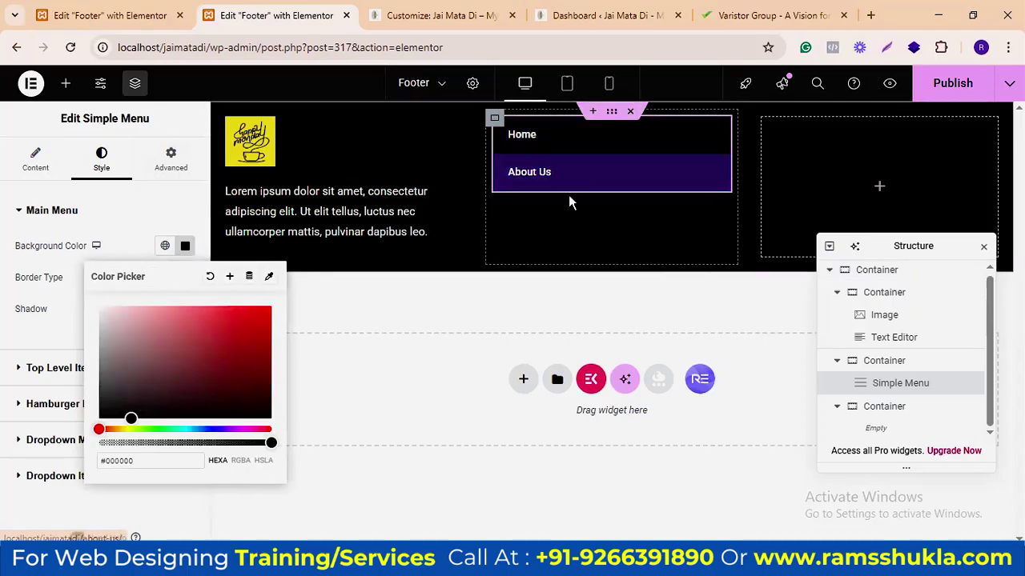
Step: Try black and then grey (#7A7575) as the hover background color of the Simple Menu's top-level items
click(45, 208)
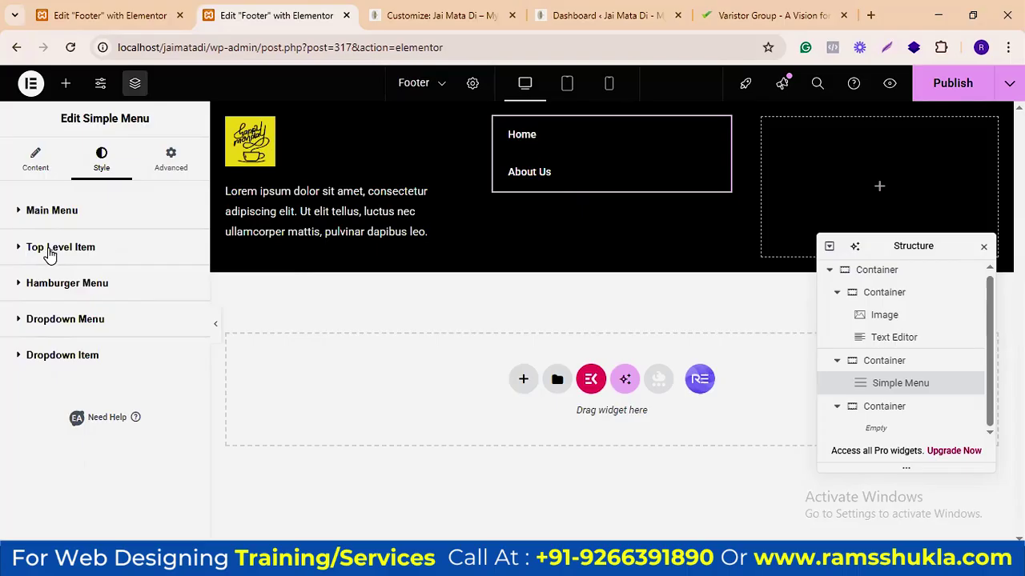
click(50, 249)
click(21, 212)
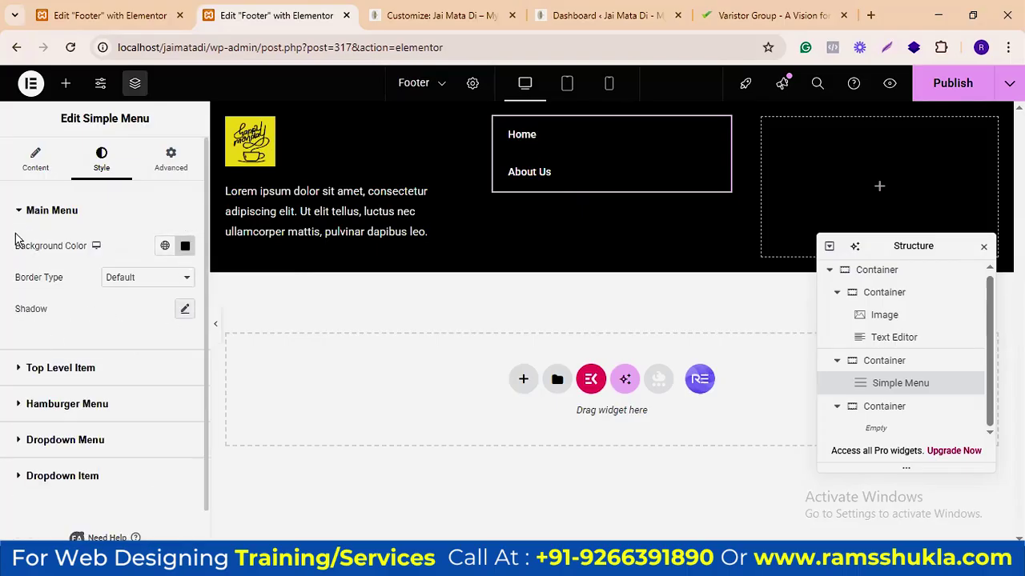
click(23, 213)
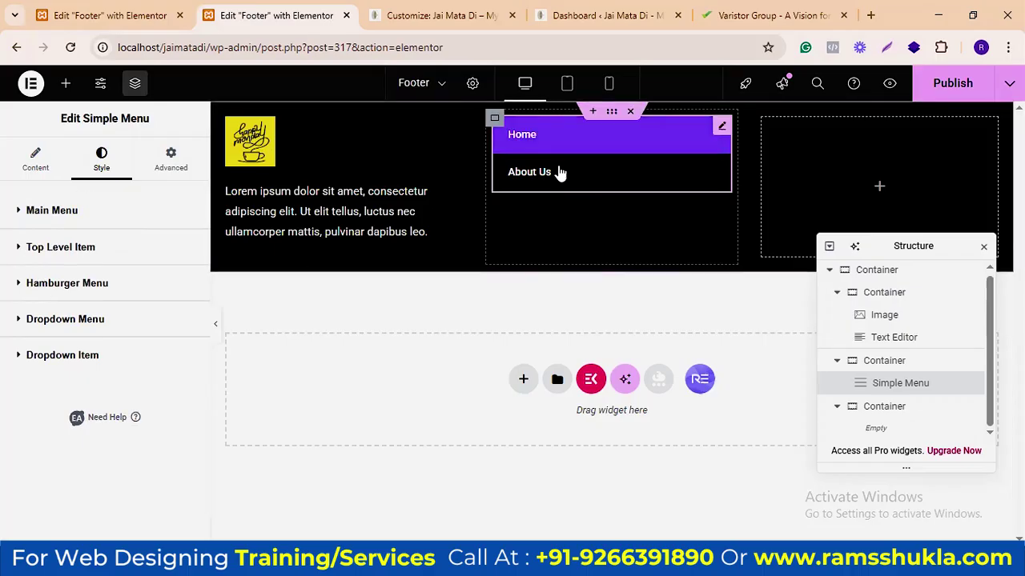
click(24, 250)
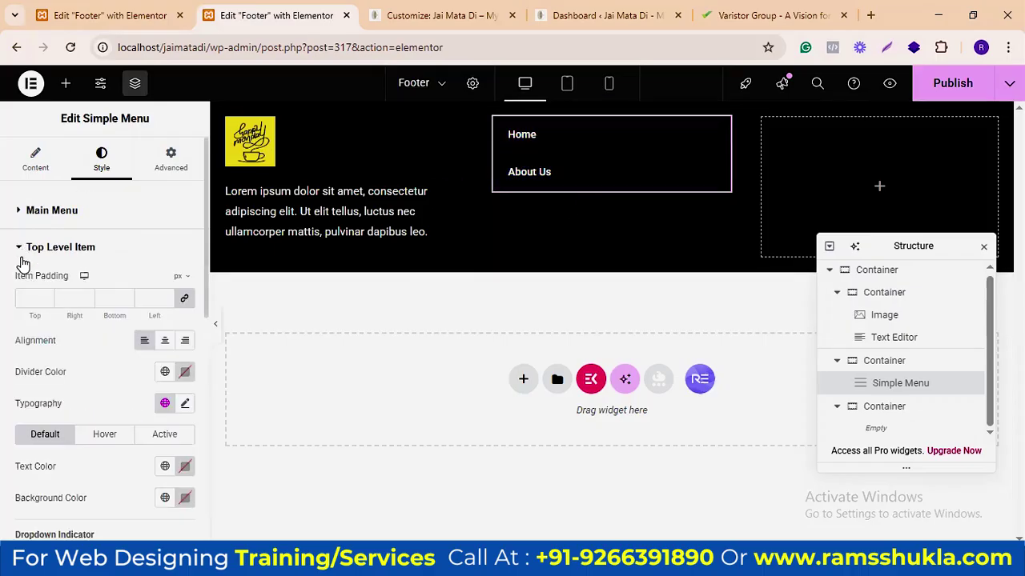
click(105, 434)
scroll(156, 338, down, 2)
click(186, 350)
drag(185, 227, 182, 293)
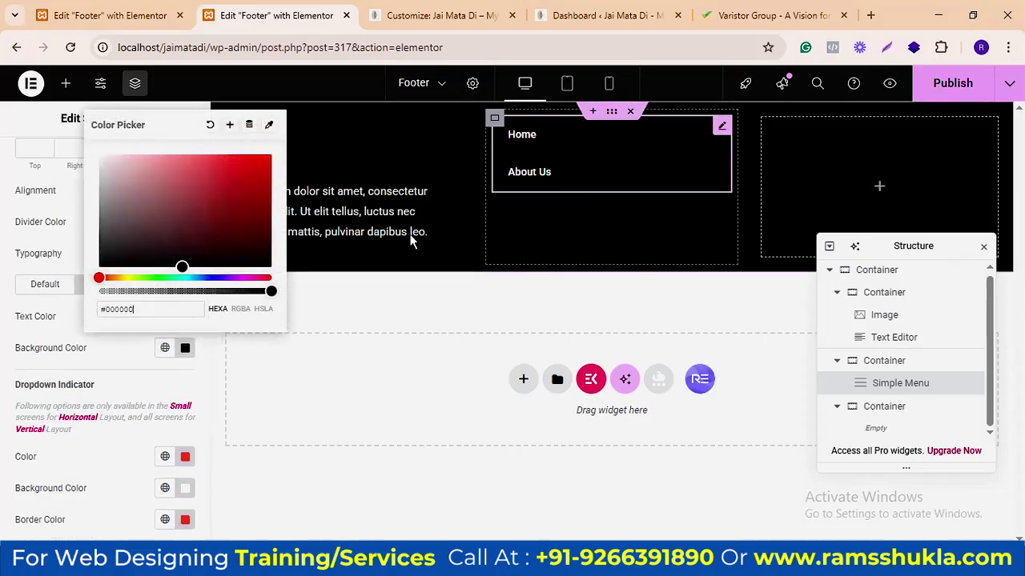
drag(128, 206, 106, 213)
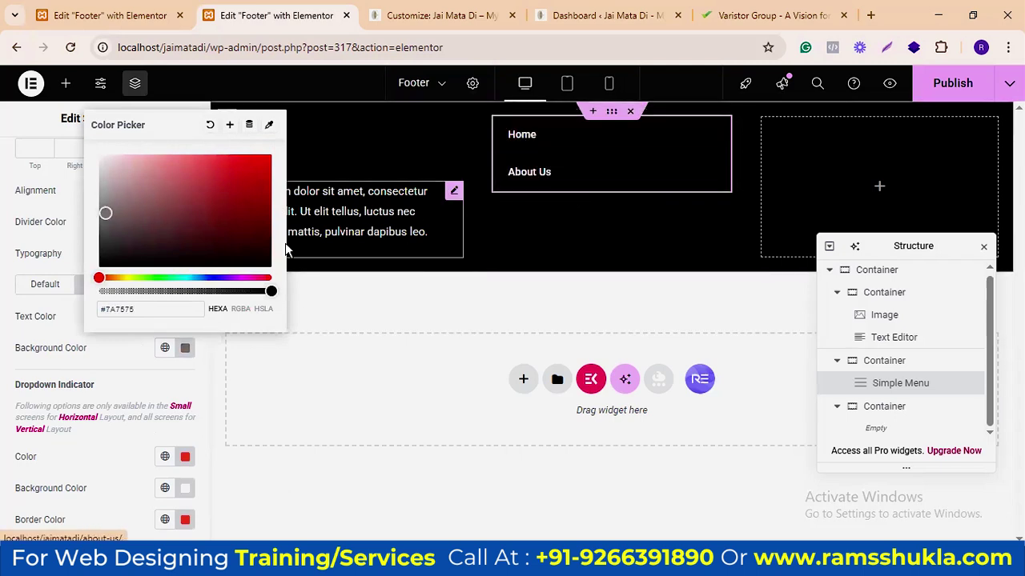
click(17, 318)
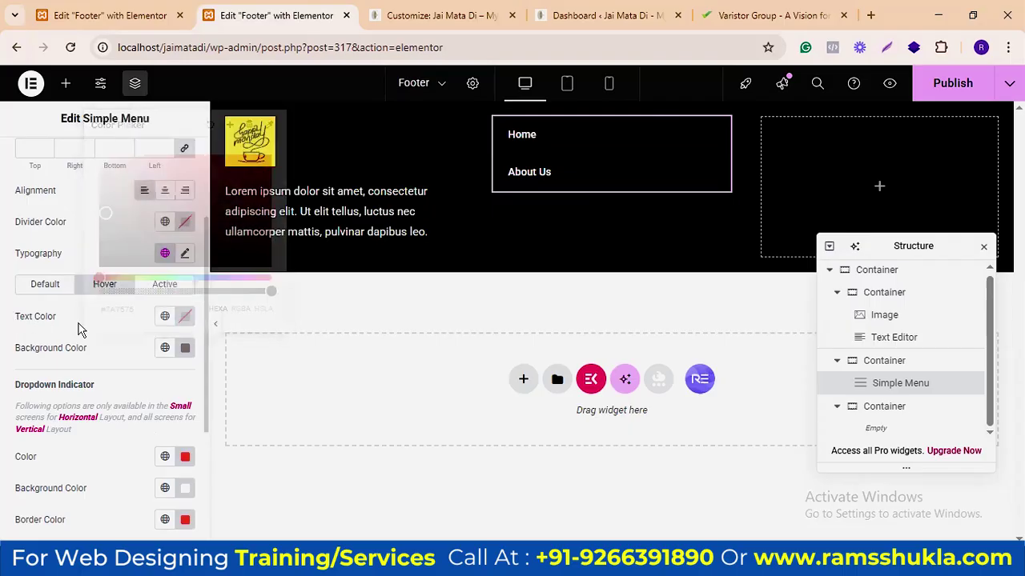
Step: Set the top-level items' hover text color to red (#EE1818) and hover background color to black (#000000)
click(185, 319)
drag(244, 145, 253, 130)
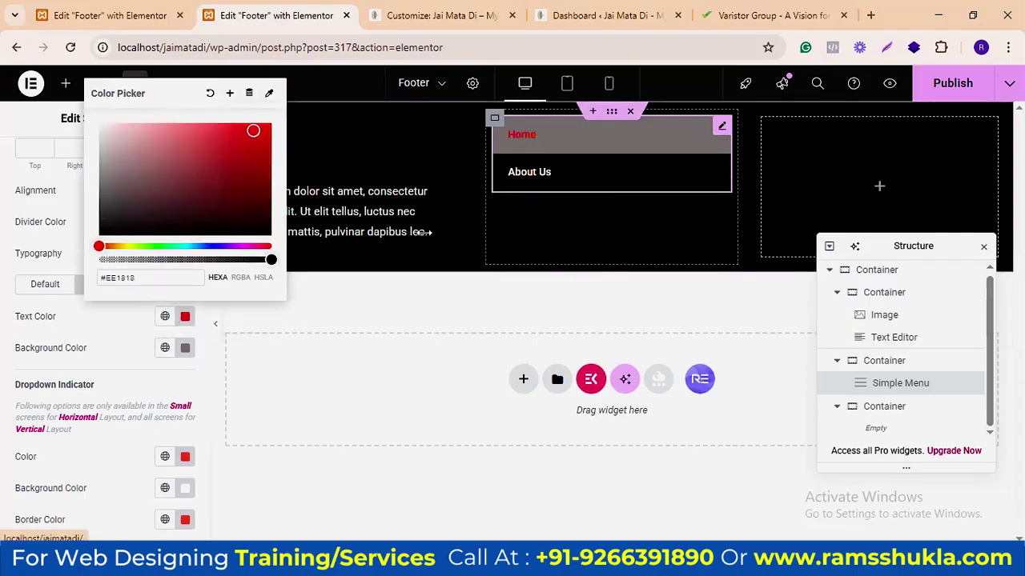
click(200, 349)
click(209, 126)
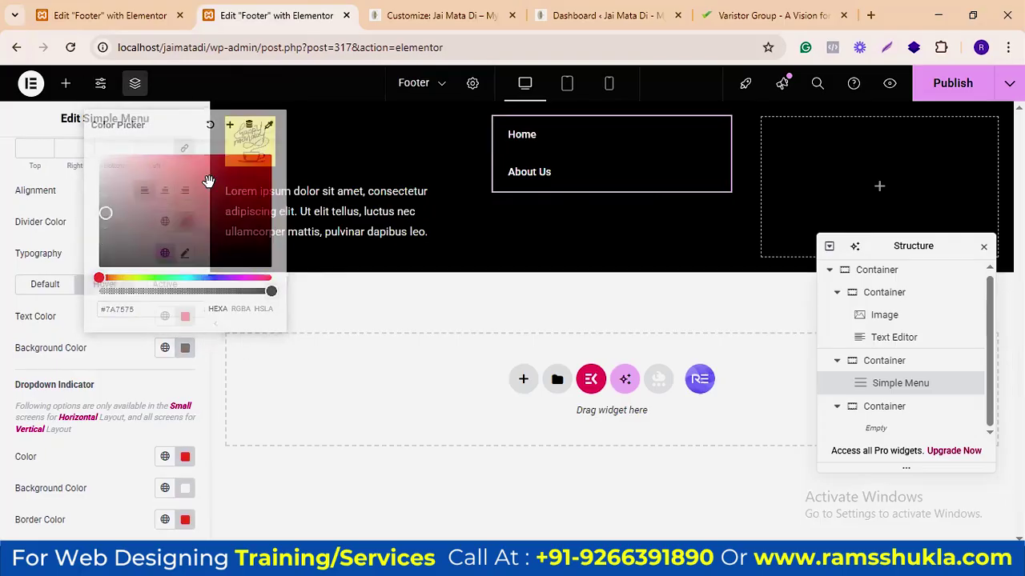
click(186, 349)
drag(183, 222, 183, 267)
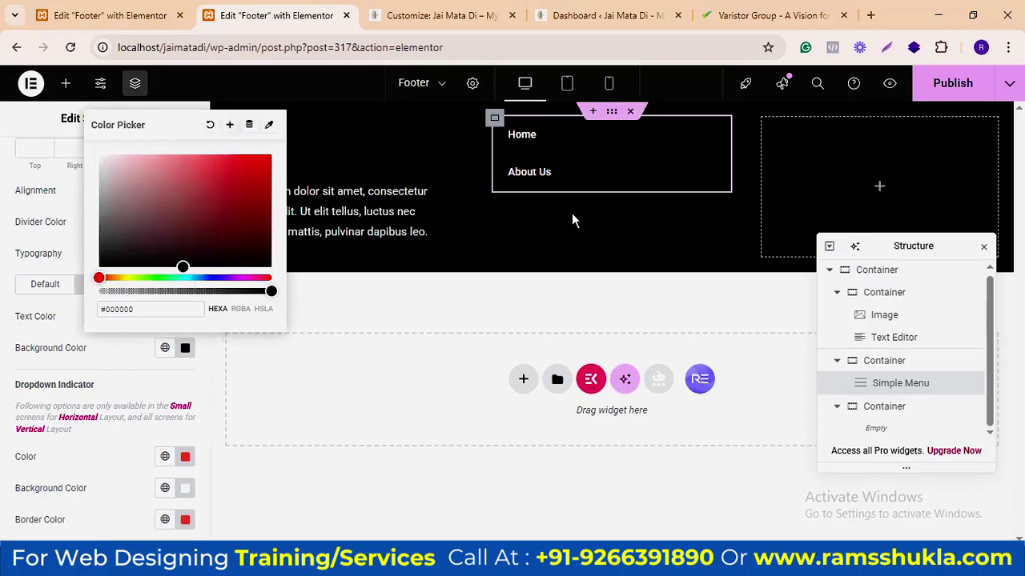
click(479, 337)
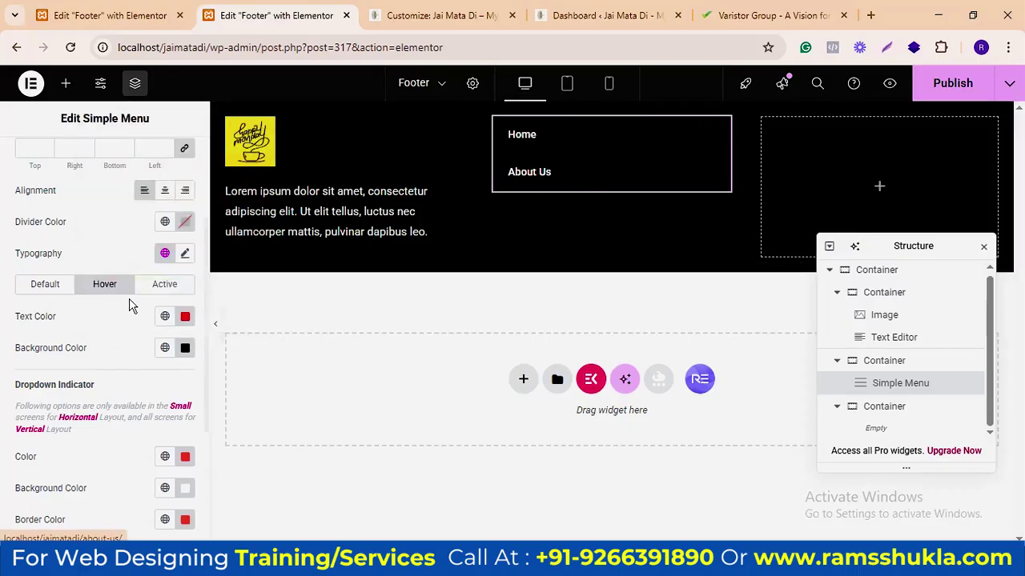
Step: Try centered alignment for the Simple Menu's top-level items and return it to left
scroll(86, 274, up, 3)
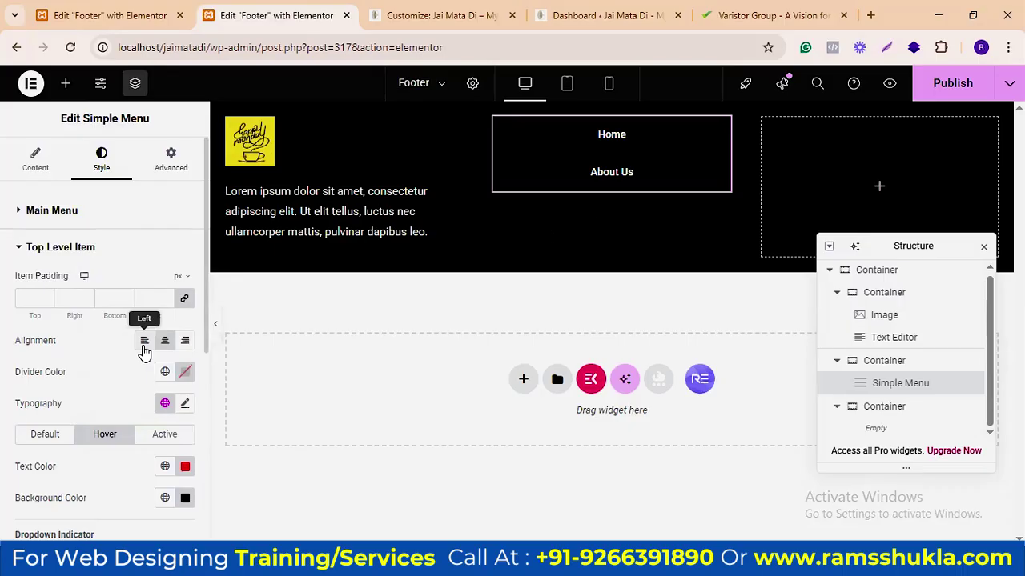
click(144, 342)
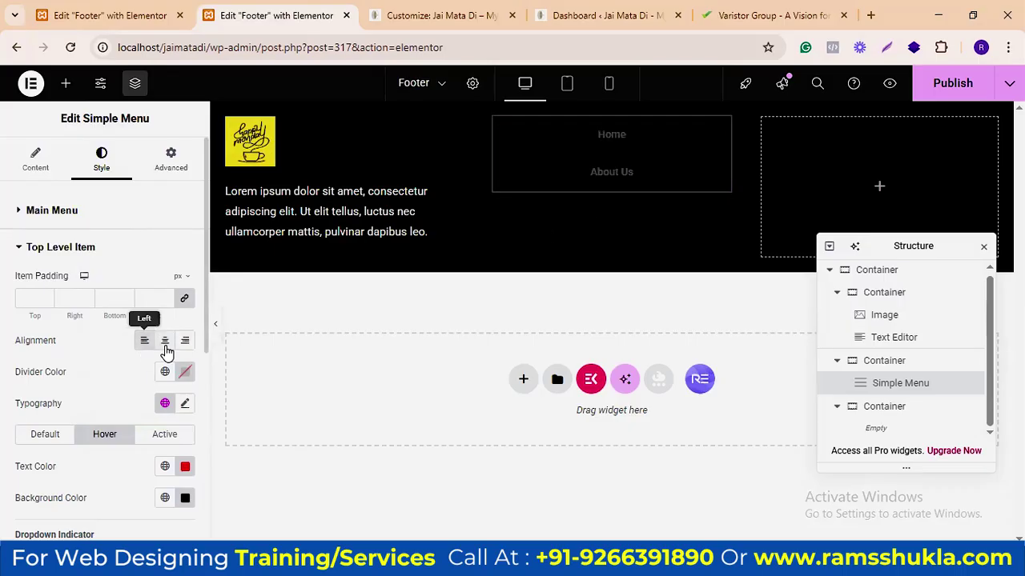
click(180, 247)
Step: Add a Heading titled "Navigation" above the Simple Menu in the second footer column
click(878, 190)
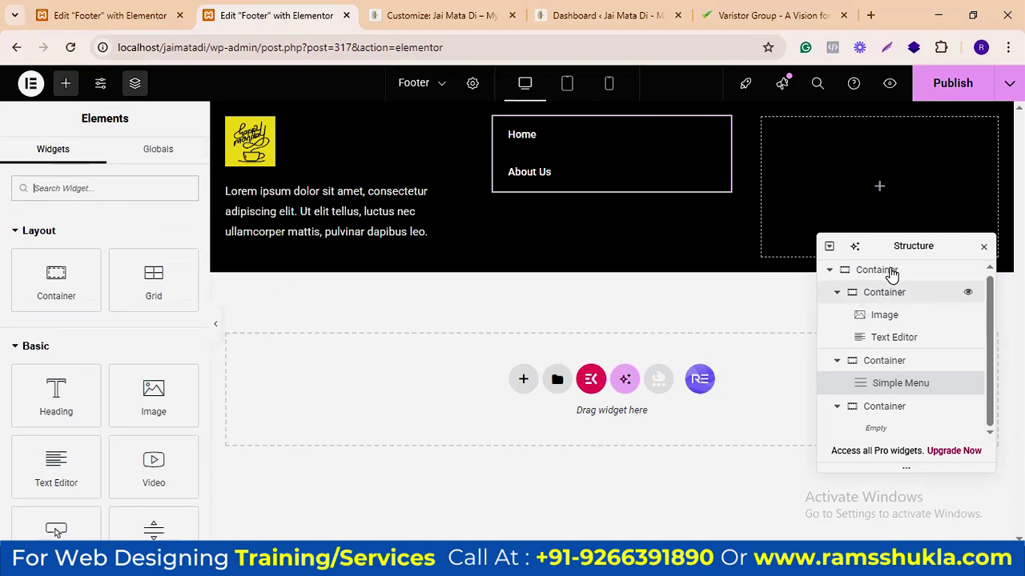
drag(891, 242, 894, 311)
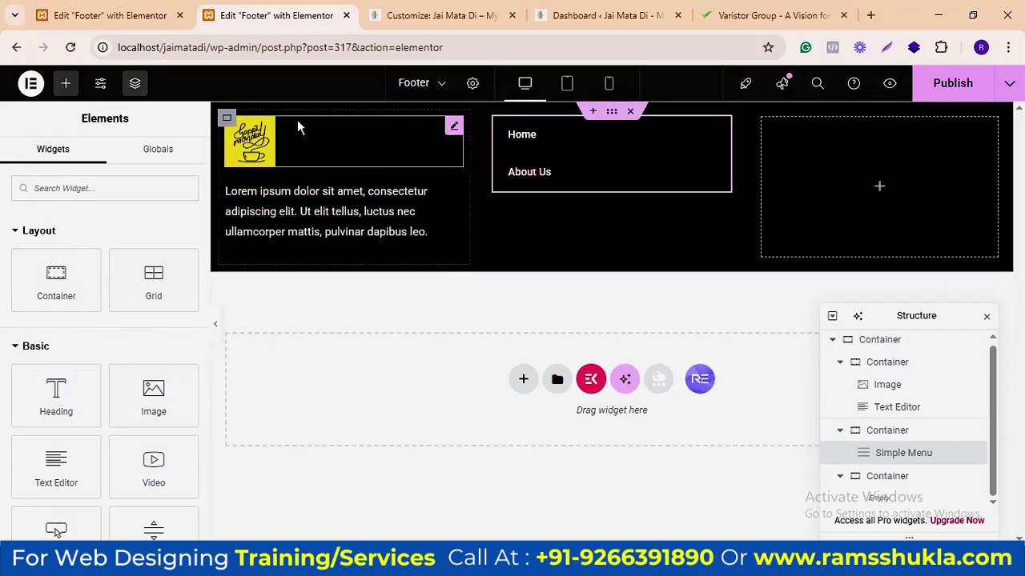
drag(53, 392, 578, 145)
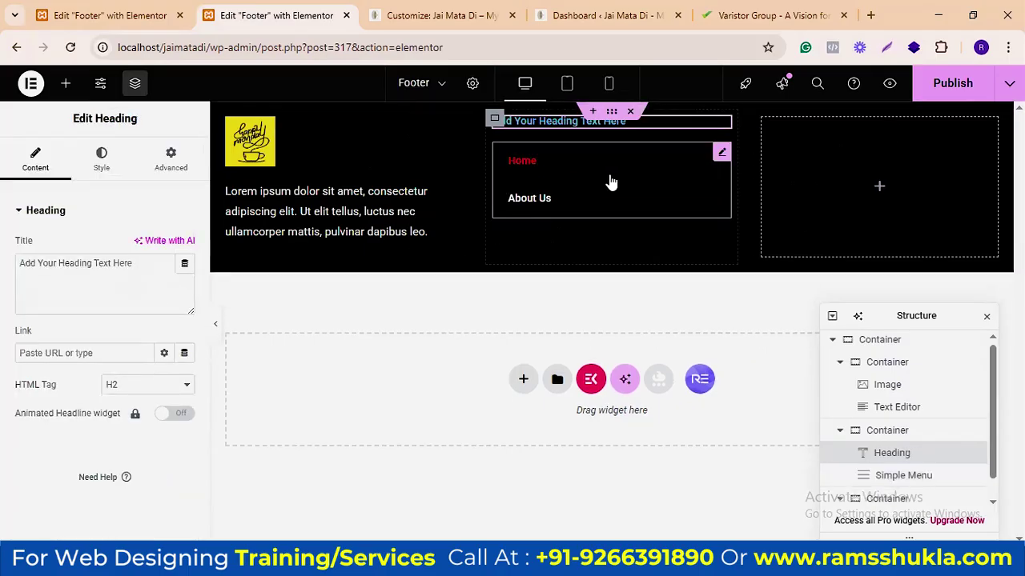
triple_click(80, 264)
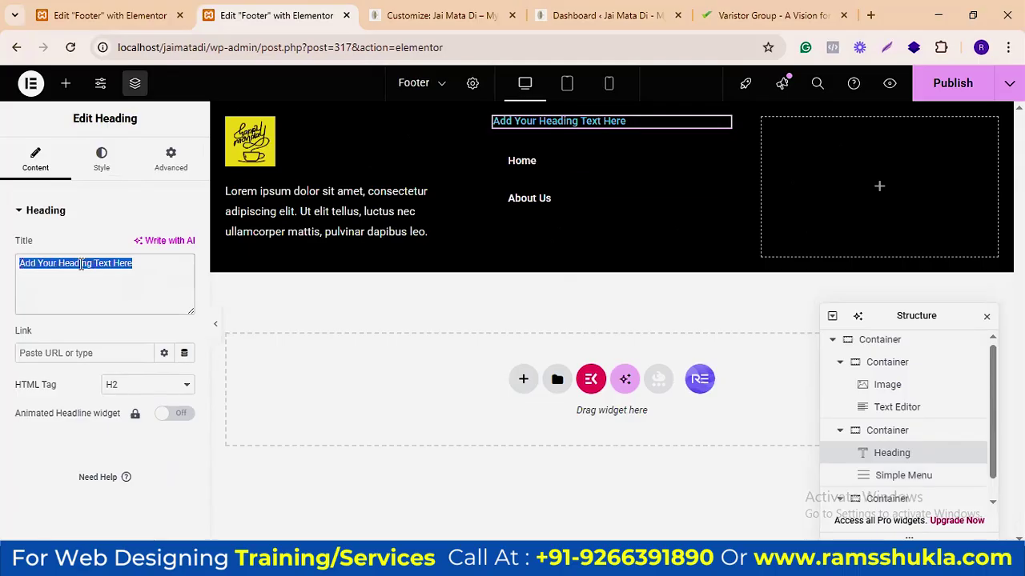
text(Navigation)
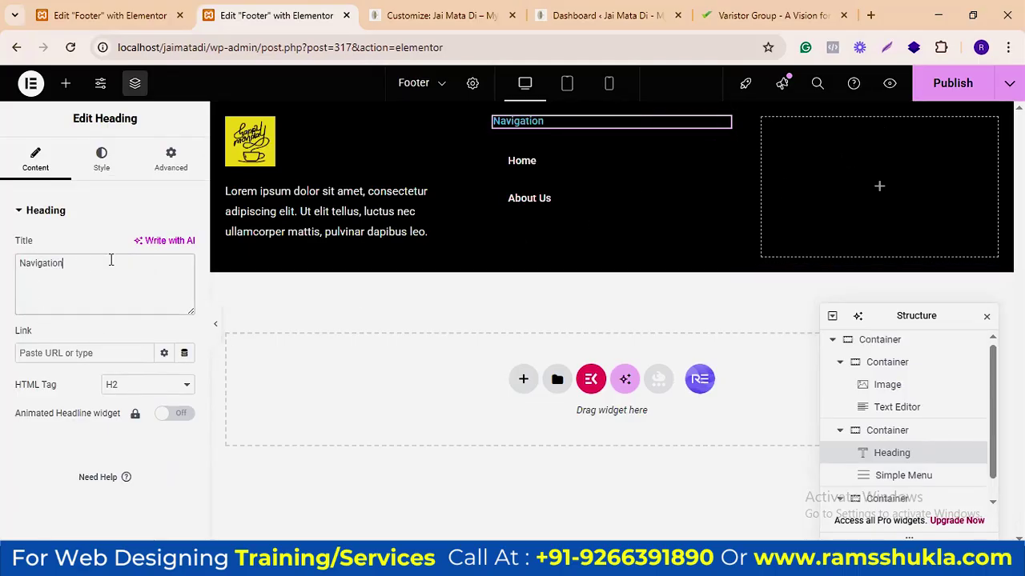
Step: Add a Heading widget to the third footer column and place a Google Maps widget below it
click(883, 189)
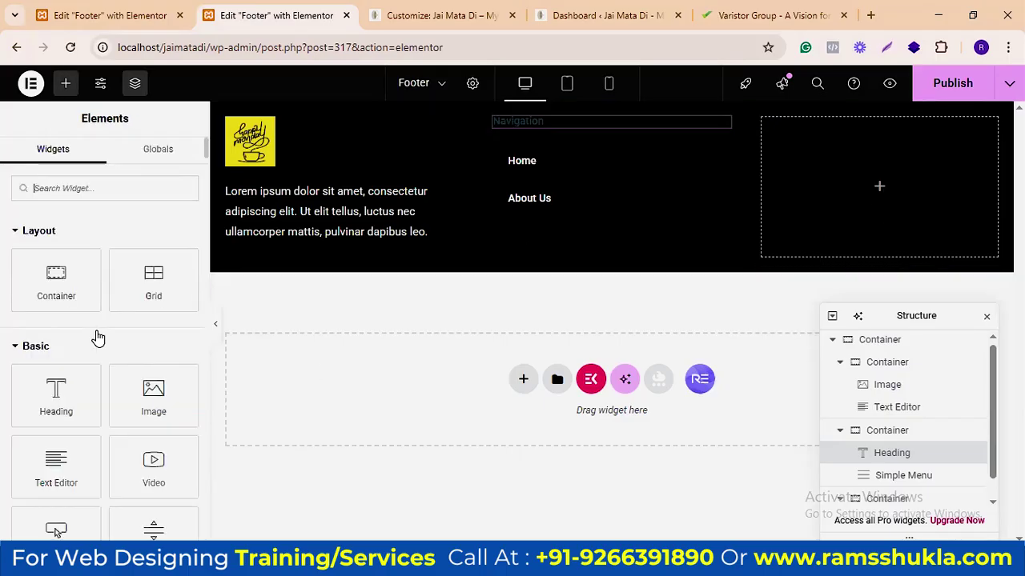
drag(68, 398, 871, 218)
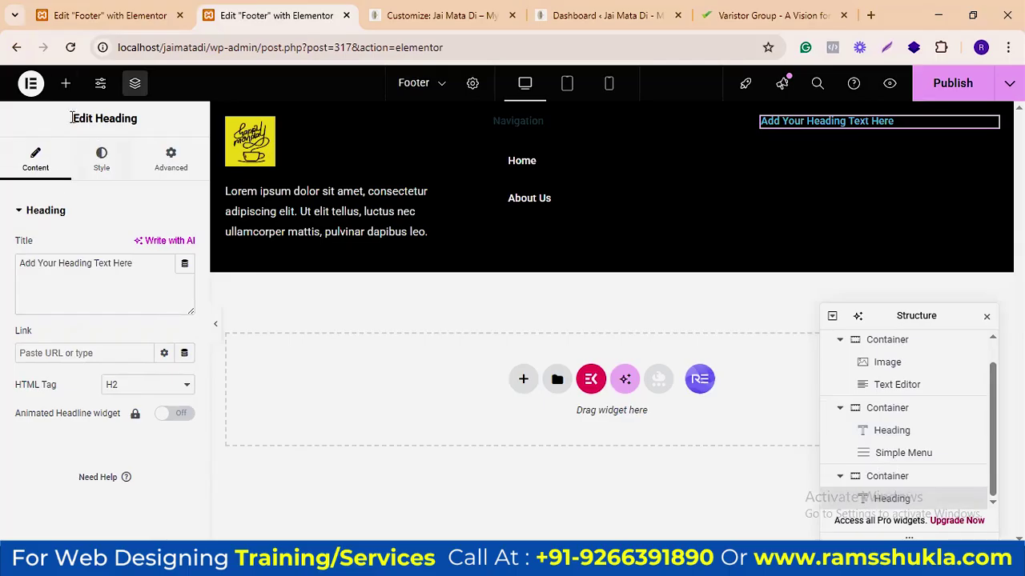
click(65, 83)
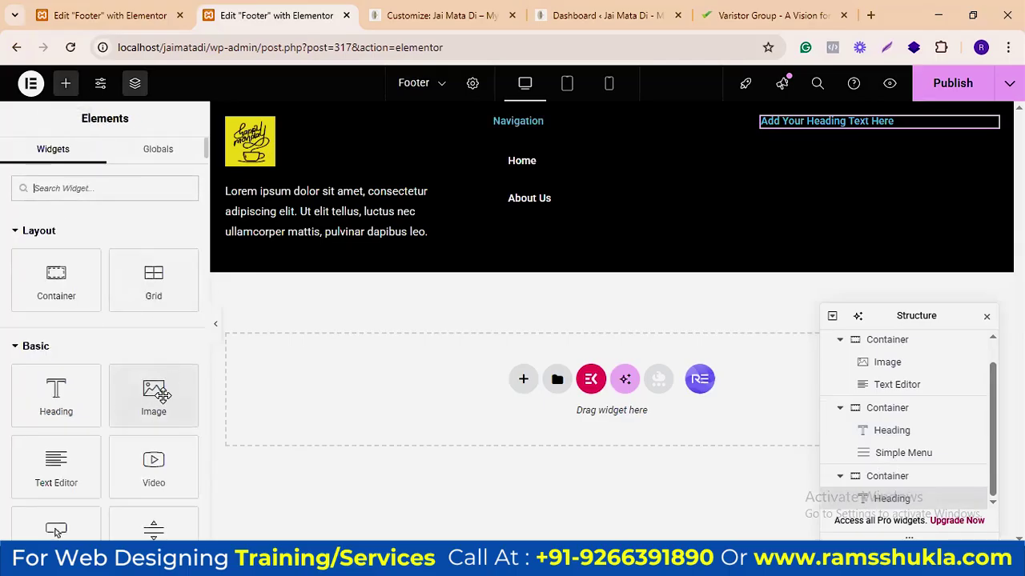
click(97, 194)
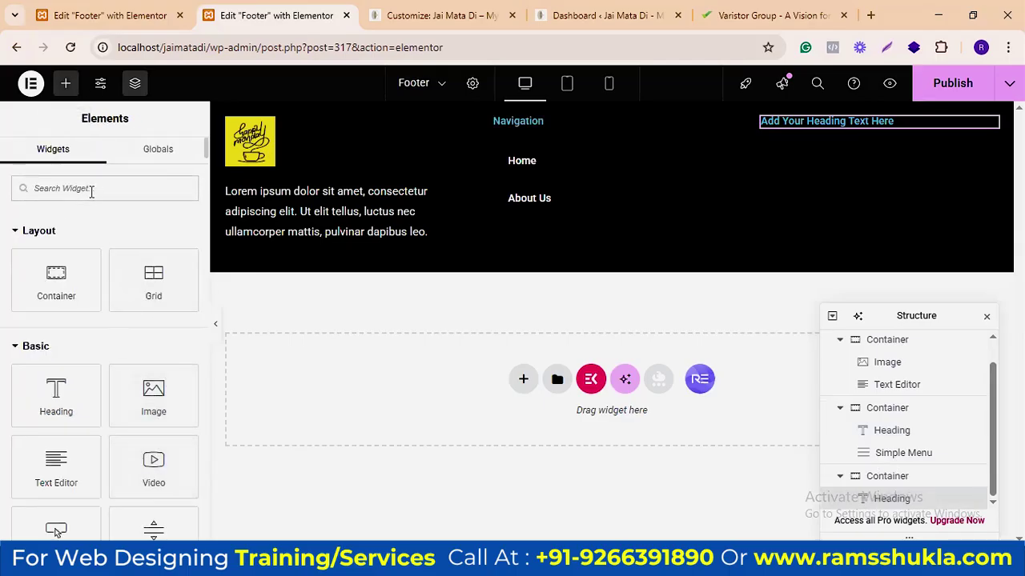
text(goo)
drag(69, 236, 787, 126)
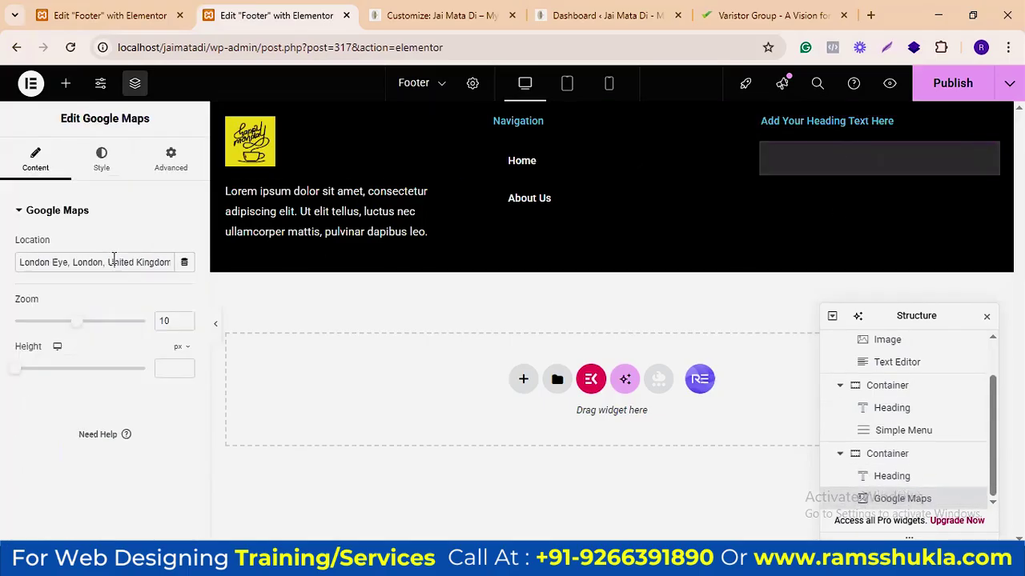
Step: Set the map's location to "Fennel Infotech" and publish the Footer template
triple_click(113, 258)
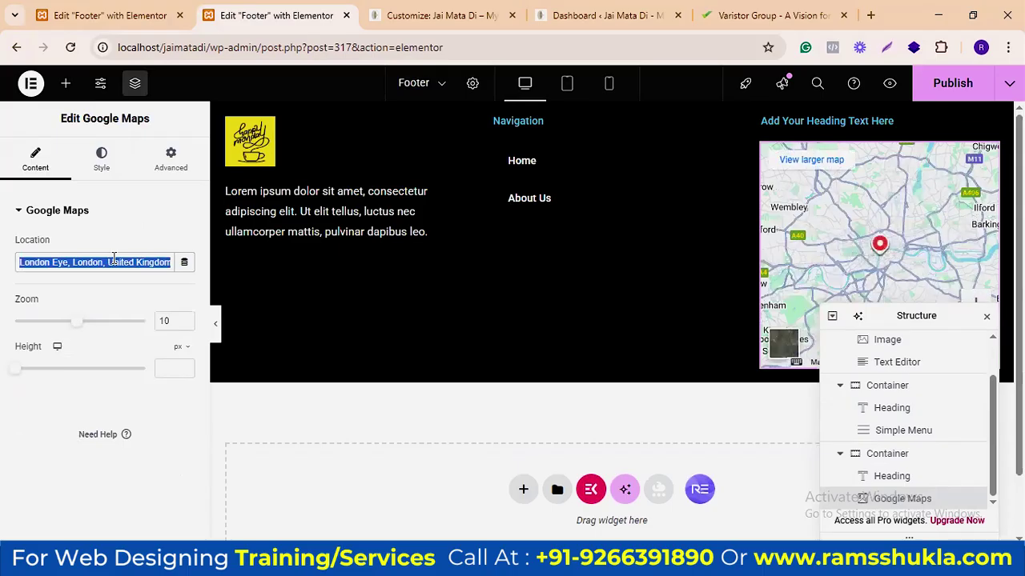
text(Fennel Infotech)
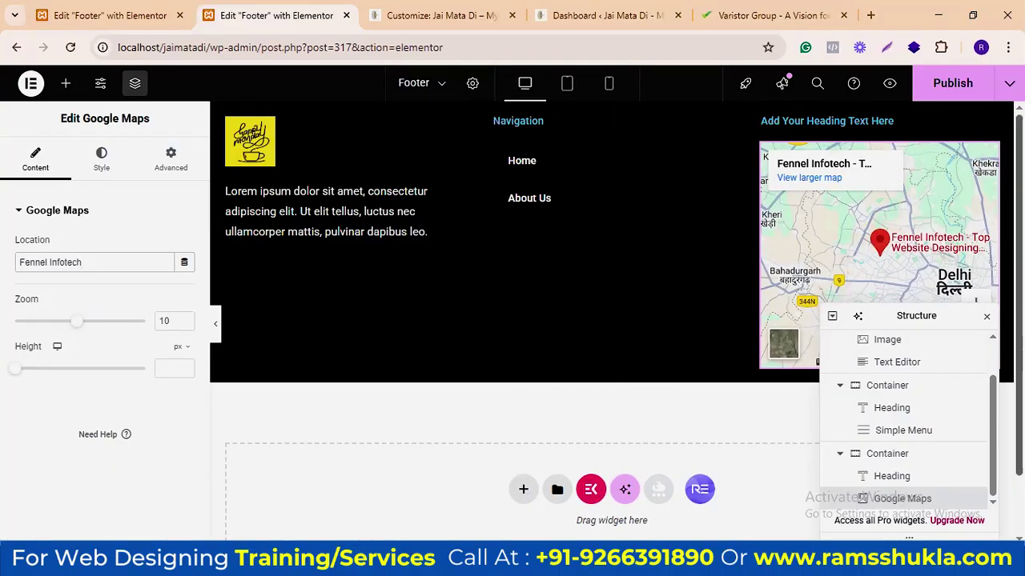
click(951, 88)
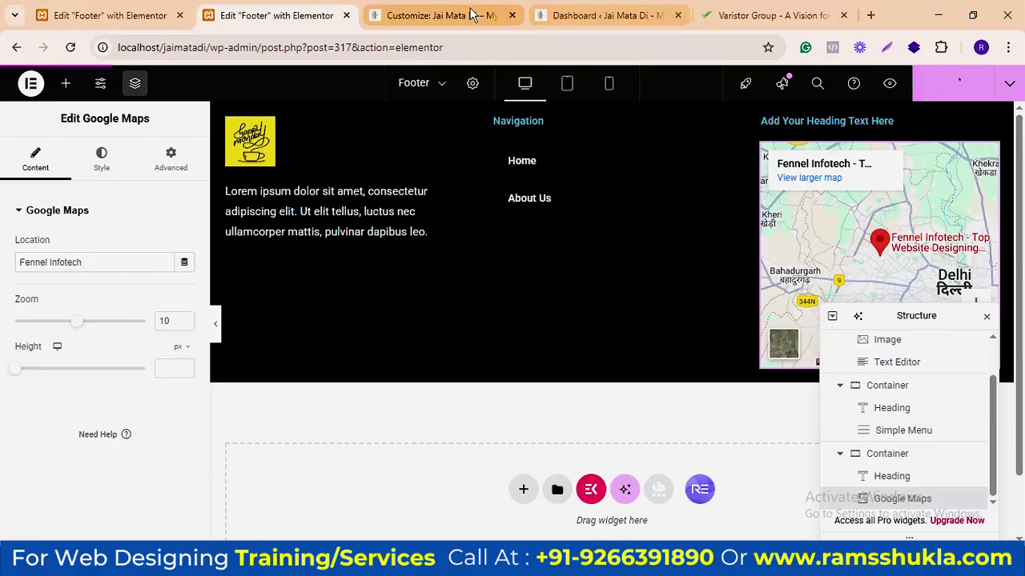
Step: Look over the site preview in the Customizer from header to footer, and return to the Footer template editor
click(602, 11)
click(419, 18)
scroll(736, 340, down, 15)
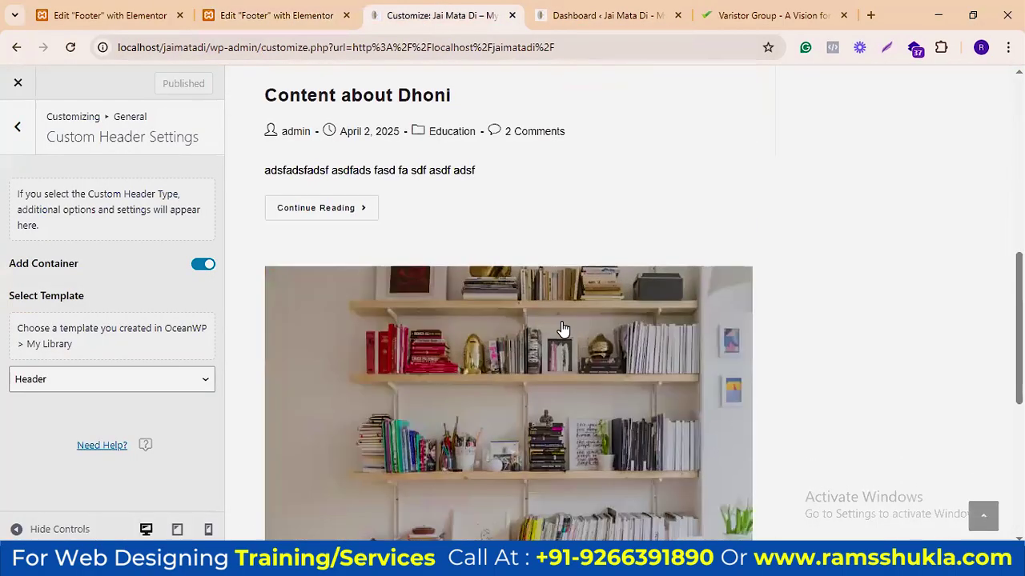
scroll(670, 347, up, 15)
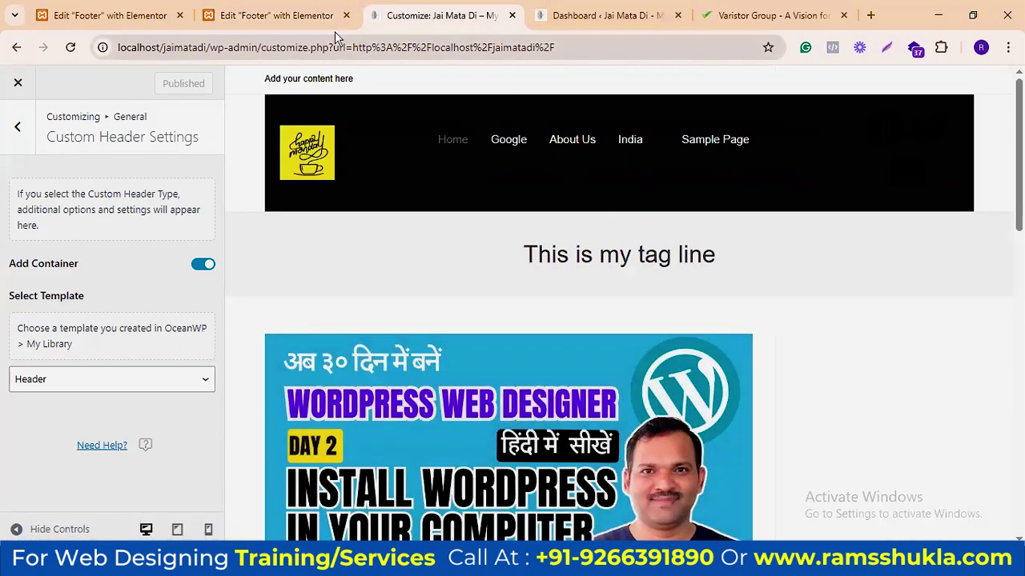
click(276, 15)
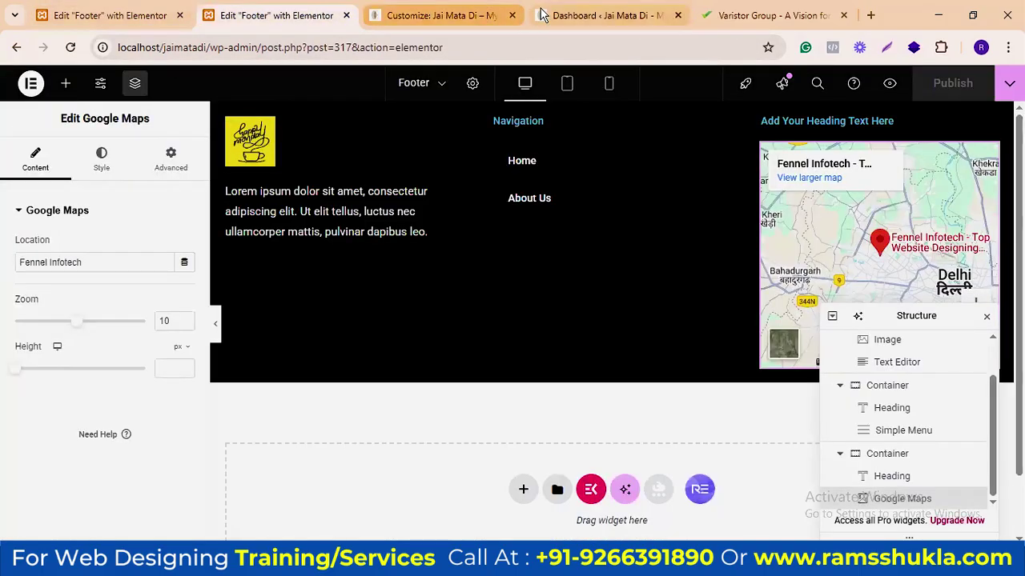
Step: Open the live site in a new tab, place it beside the Customizer tab, and inspect the page's footer
click(606, 16)
mouse_move(80, 79)
right_click(72, 104)
click(114, 117)
drag(668, 18, 516, 20)
scroll(641, 297, down, 15)
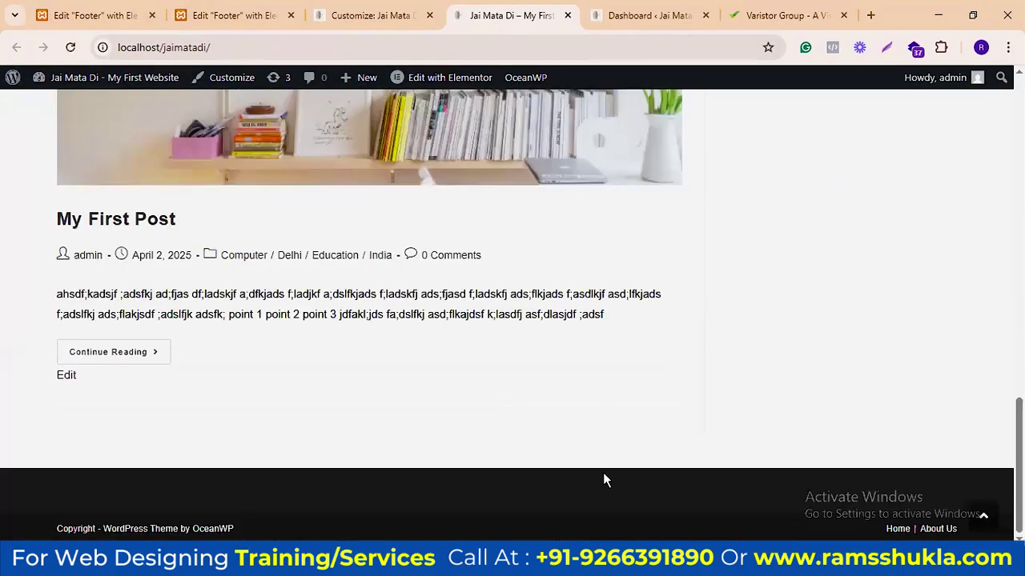
Step: Close the Dashboard and old Customizer tabs and reopen the Customizer from the live site
click(362, 15)
click(232, 14)
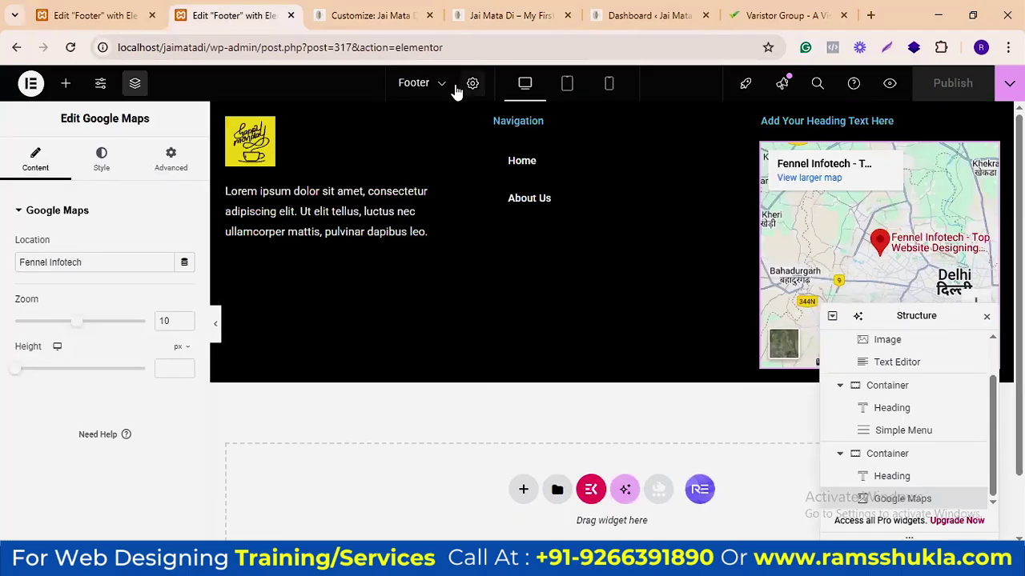
click(369, 16)
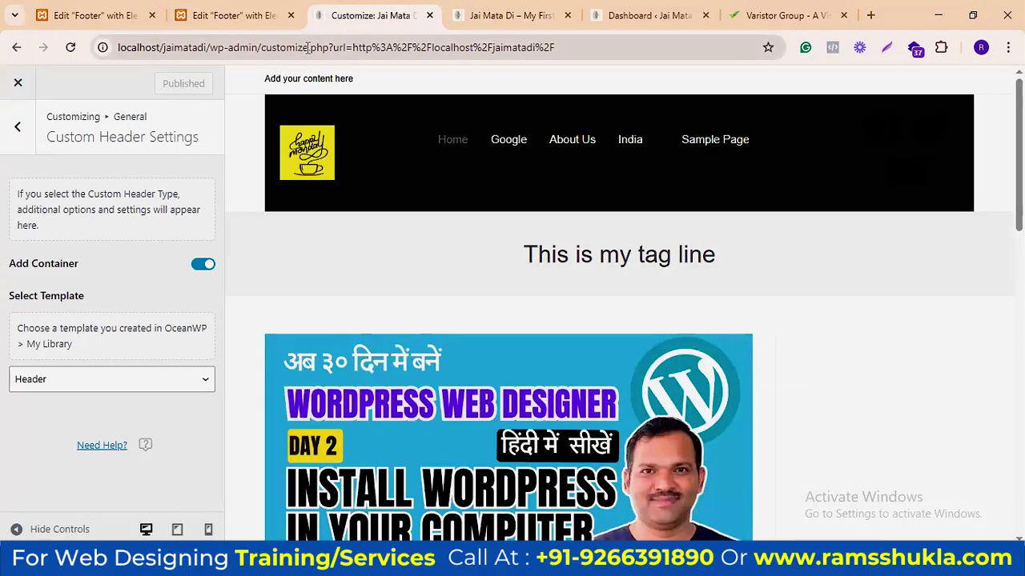
click(651, 16)
click(704, 15)
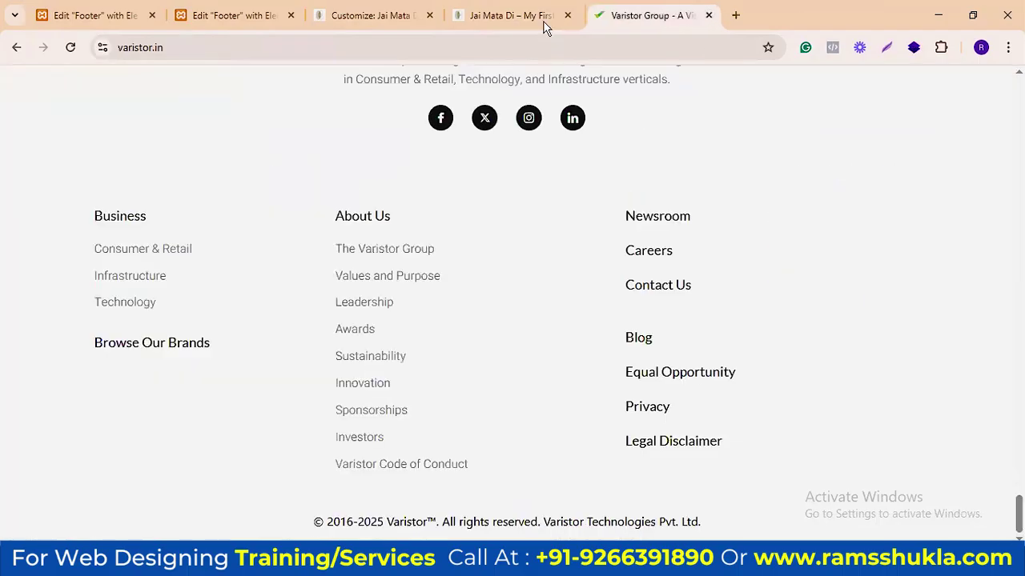
click(506, 18)
scroll(150, 104, up, 4)
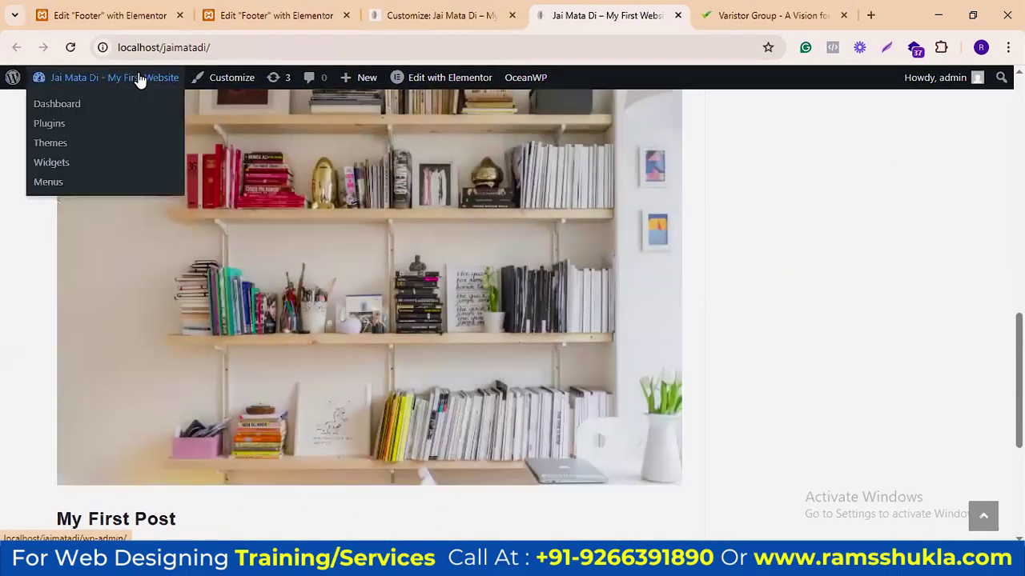
click(229, 83)
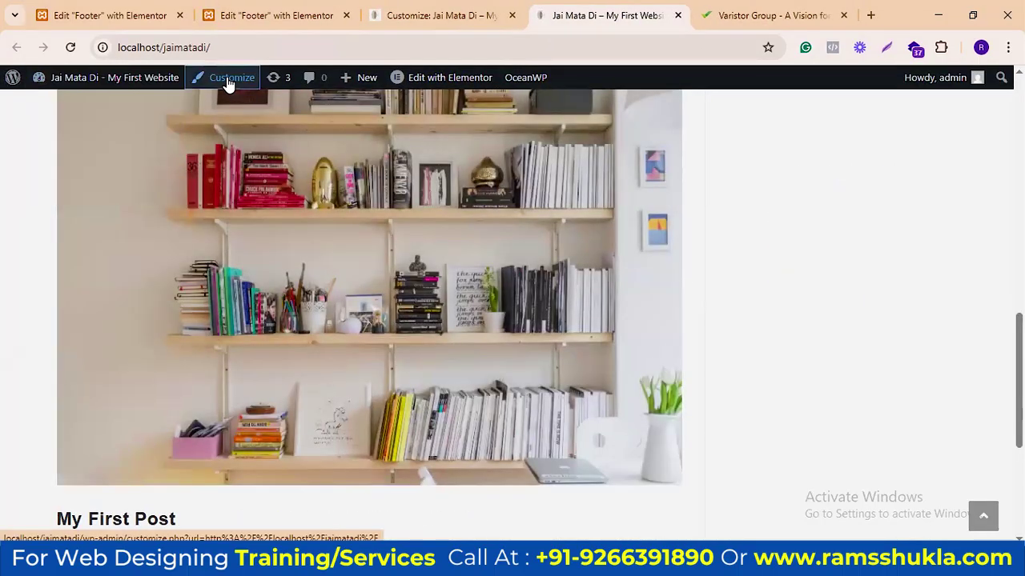
click(512, 16)
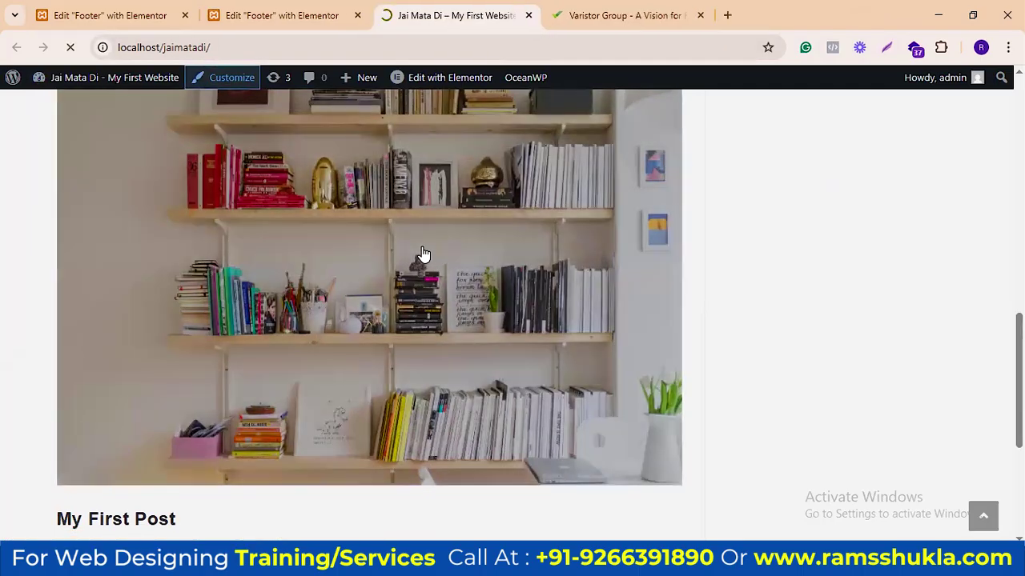
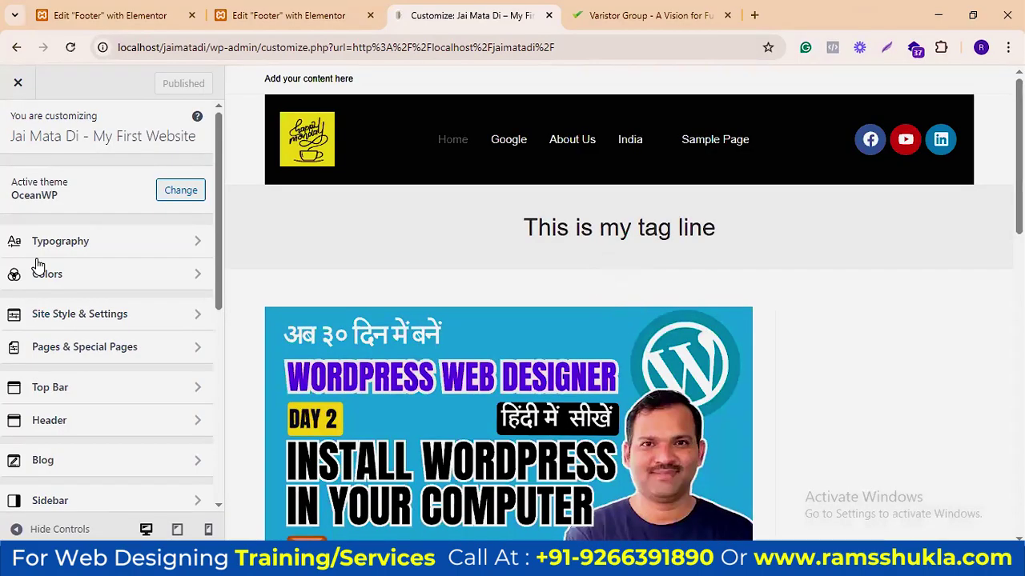
Step: Examine the Footer Copyright settings for a custom footer template option, and return to the main Customizer list
scroll(120, 368, down, 1)
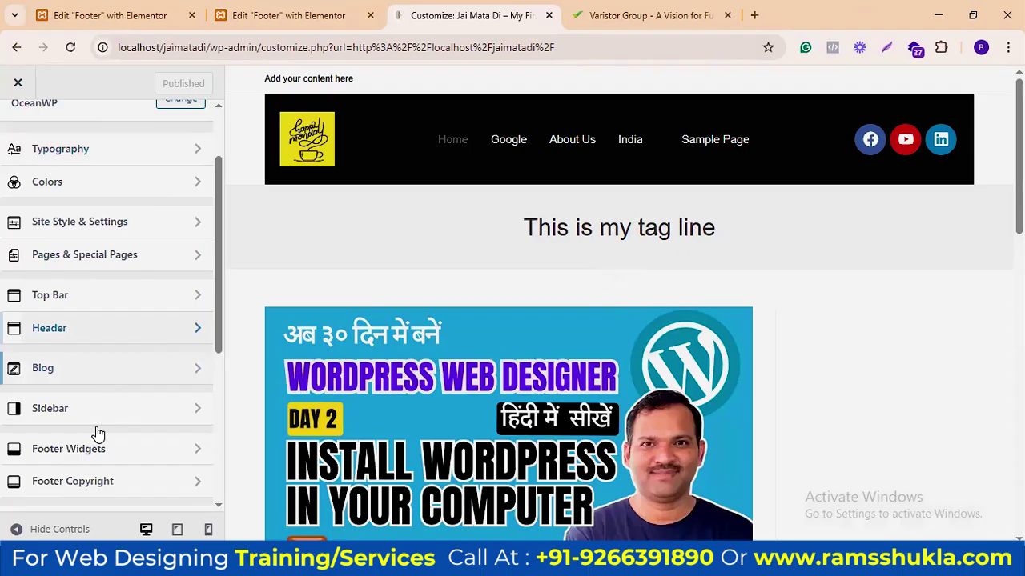
scroll(144, 408, down, 1)
scroll(136, 336, down, 1)
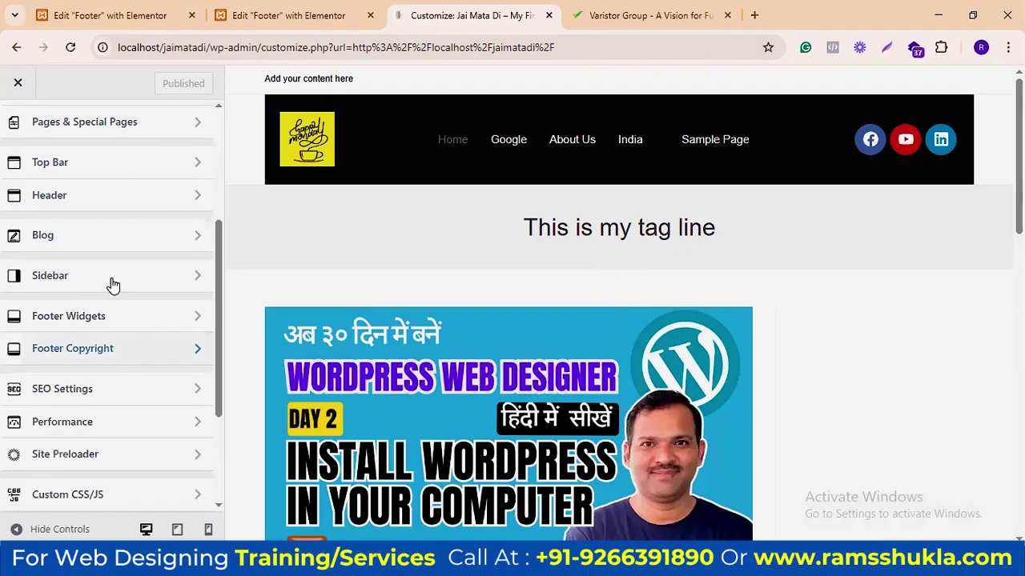
scroll(116, 283, down, 1)
click(186, 293)
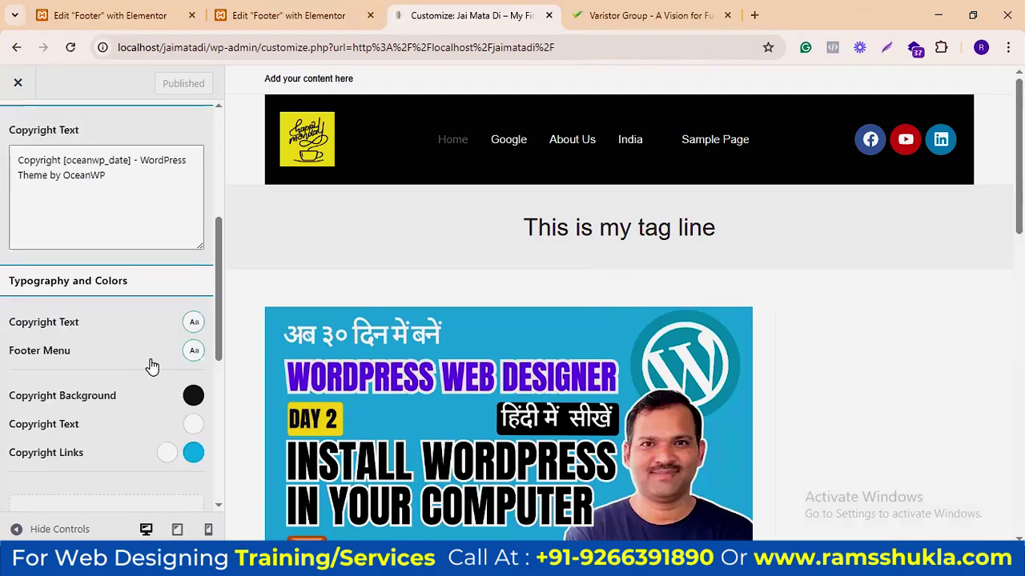
scroll(182, 311, up, 2)
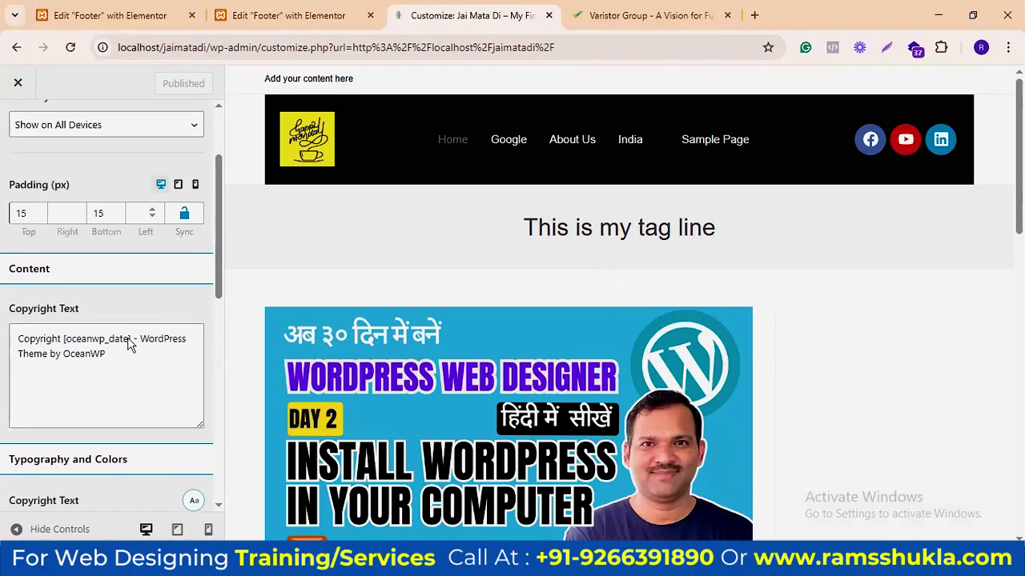
scroll(182, 290, down, 5)
scroll(128, 296, down, 2)
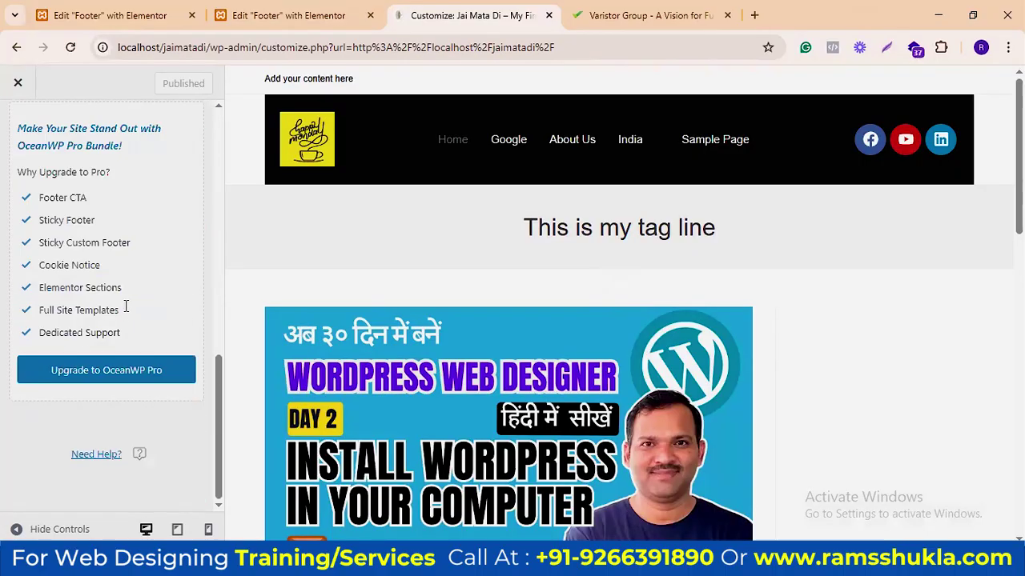
scroll(125, 308, up, 4)
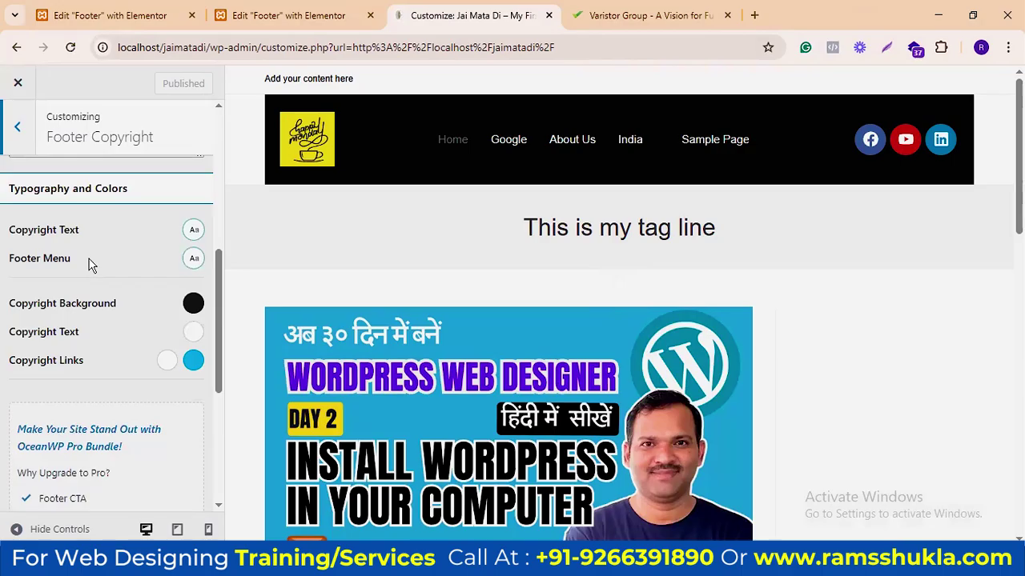
scroll(96, 288, up, 3)
click(129, 289)
scroll(120, 288, up, 3)
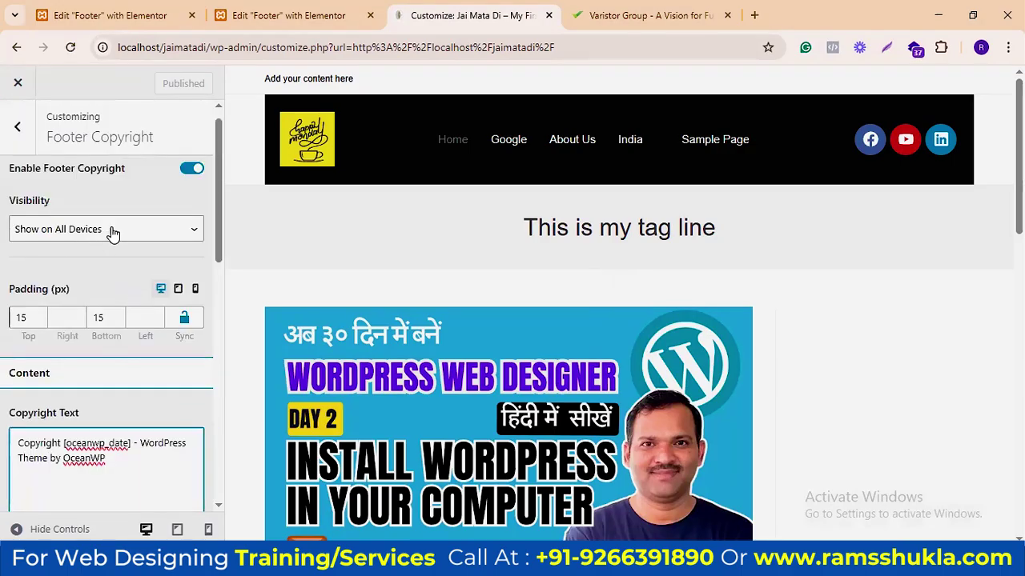
click(18, 127)
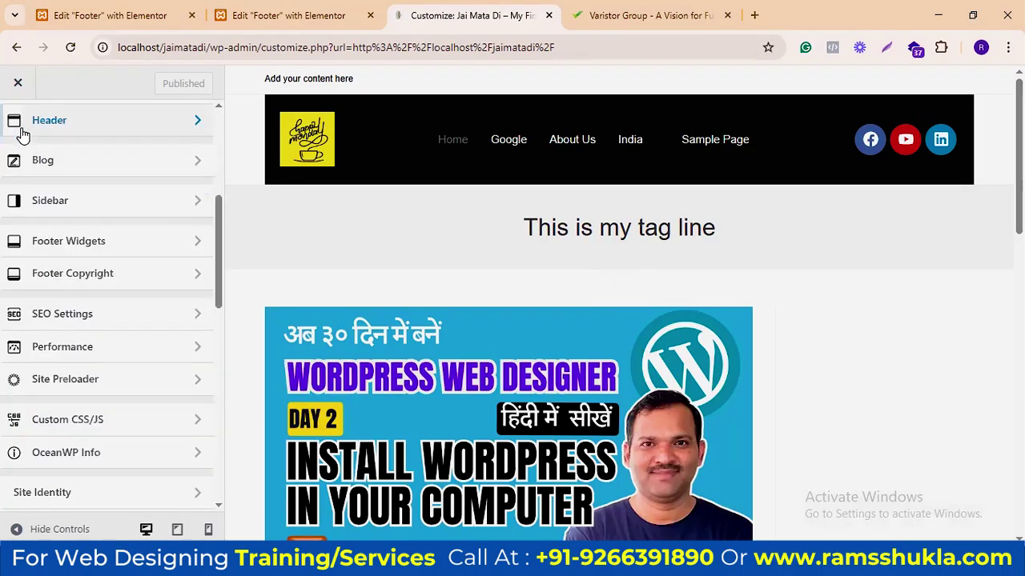
Step: Select the Footer template as the custom template for Footer Widgets and publish the change
click(99, 243)
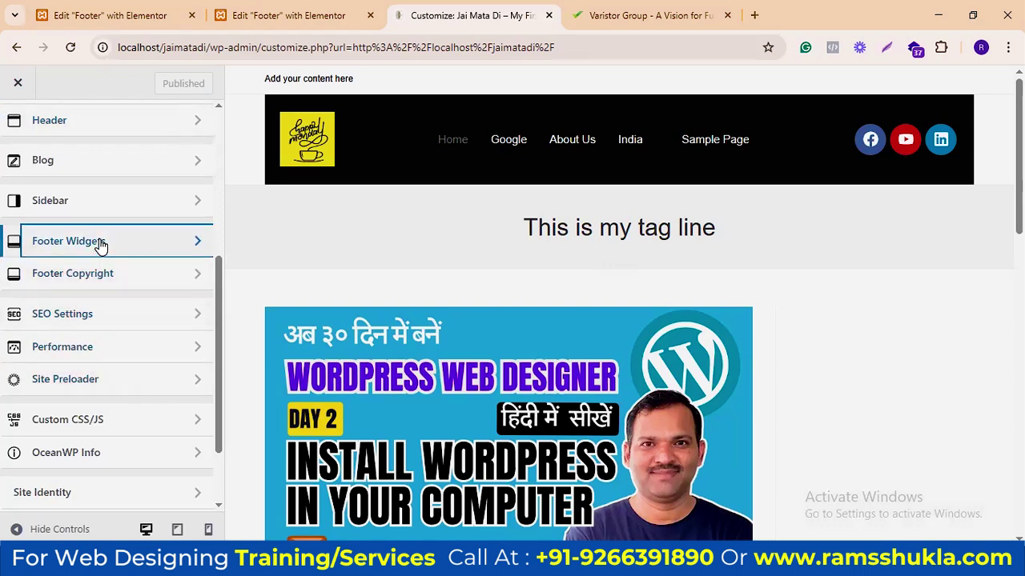
scroll(112, 319, up, 1)
scroll(112, 318, down, 4)
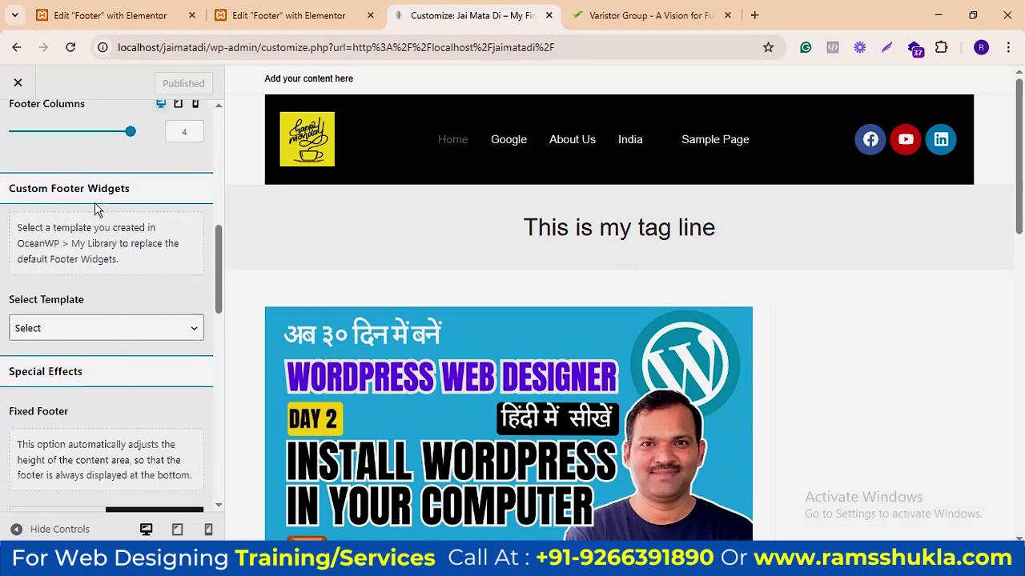
scroll(149, 258, down, 3)
scroll(149, 194, up, 2)
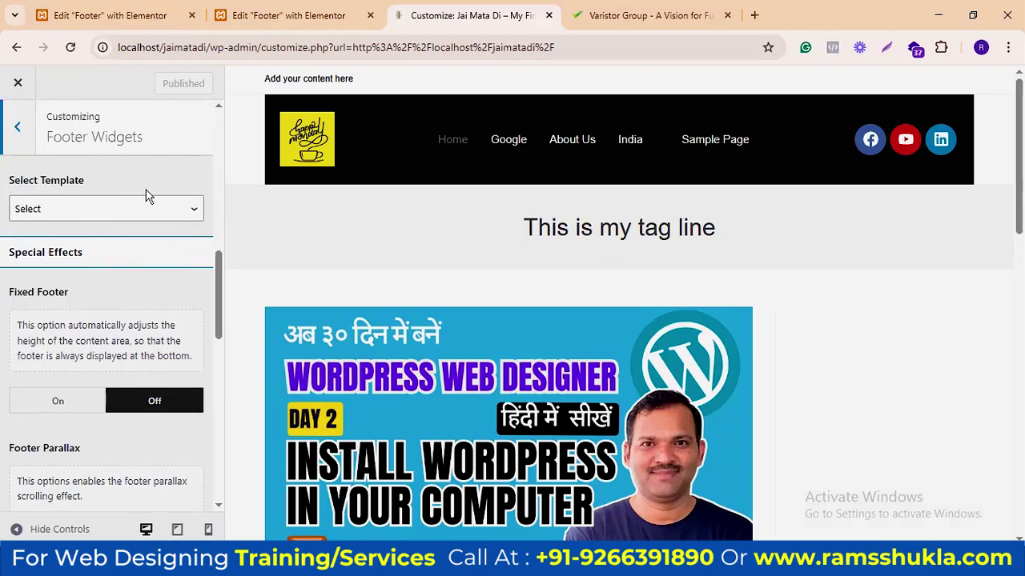
click(106, 255)
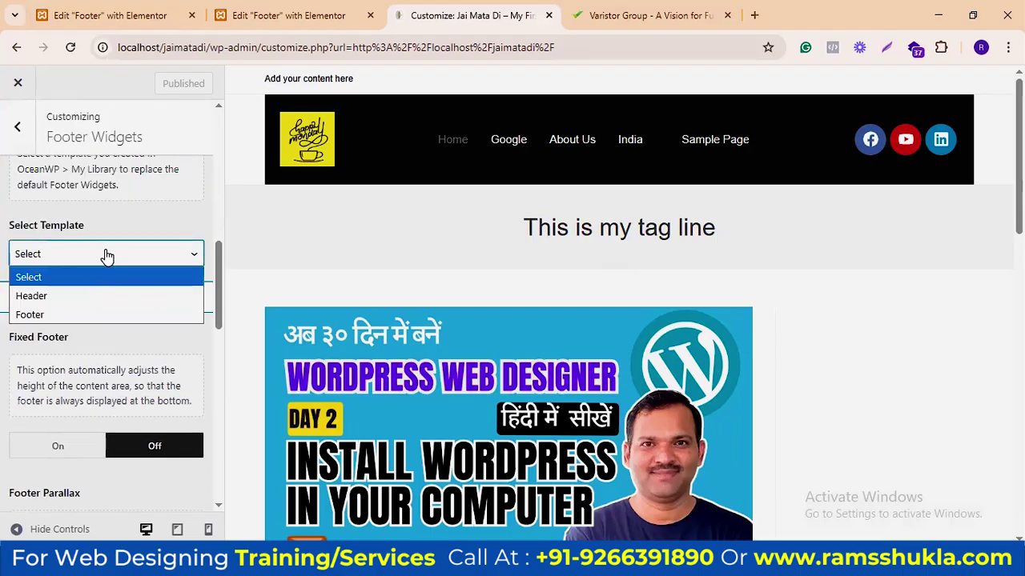
click(81, 315)
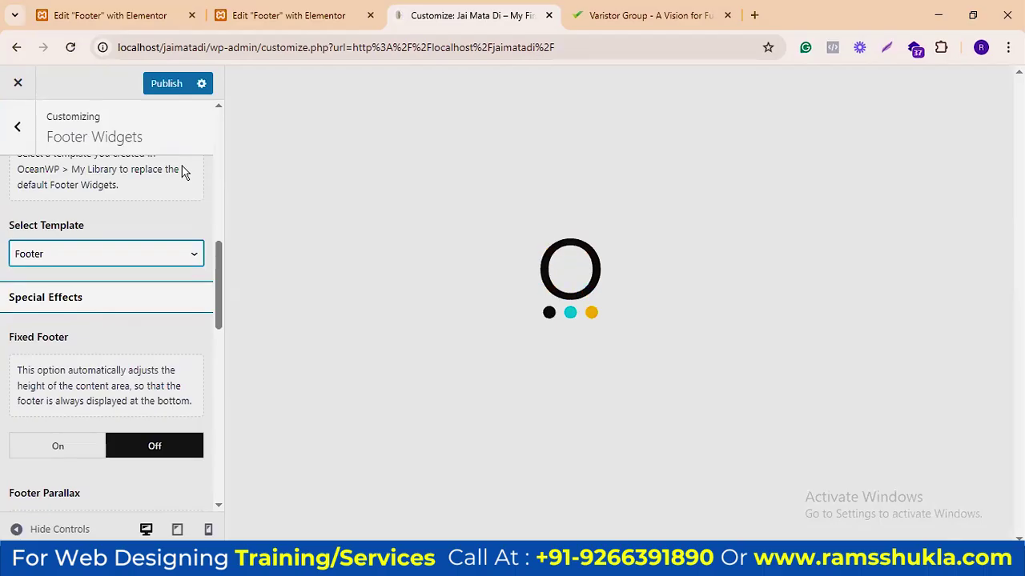
click(166, 83)
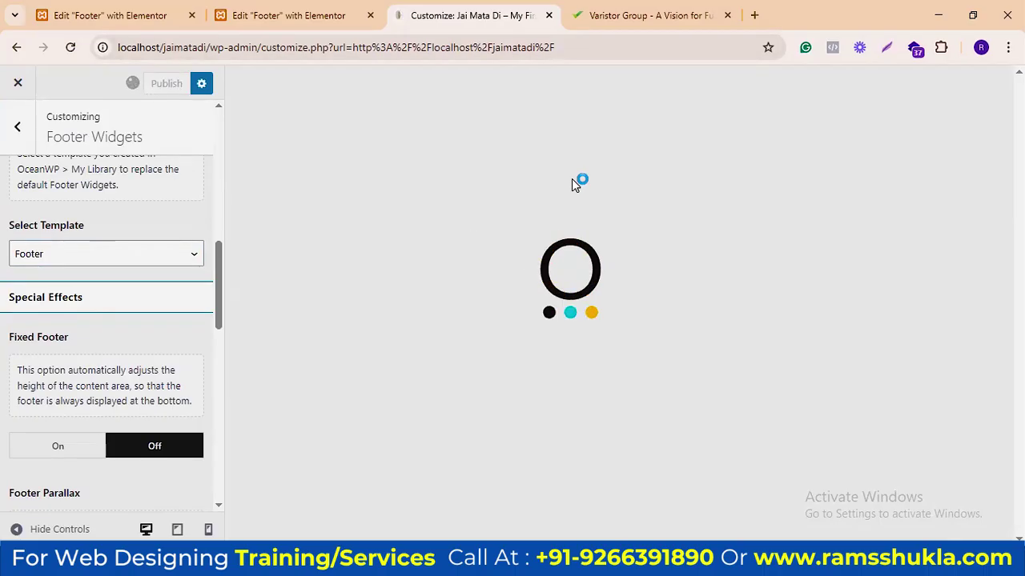
Step: Check the custom footer and header in the Customizer's site preview
scroll(887, 298, down, 10)
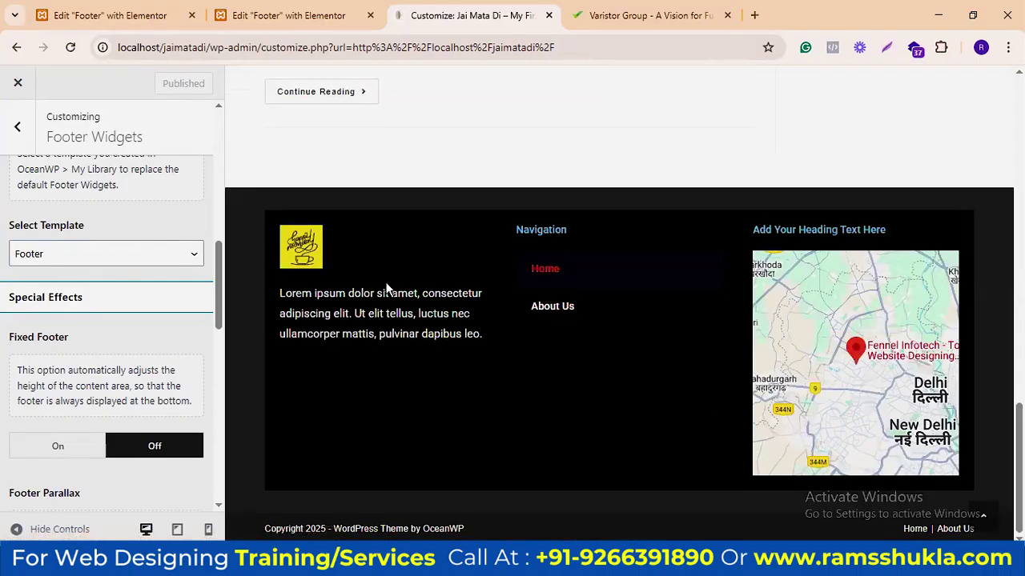
scroll(524, 345, up, 2)
scroll(523, 345, up, 15)
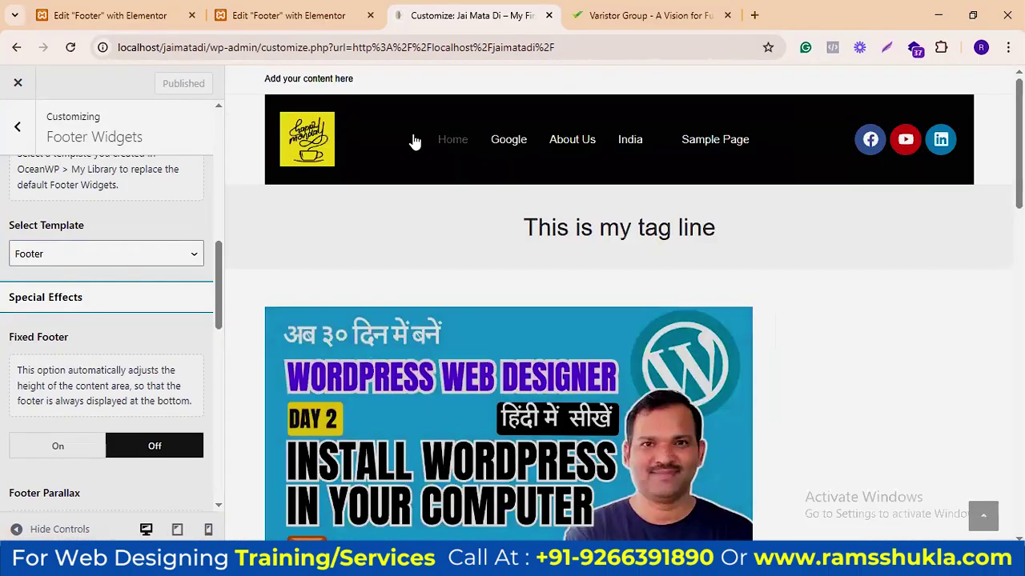
Step: Look over the Fixed Footer, Footer Parallax, and typography and color options for Footer Widgets
click(64, 454)
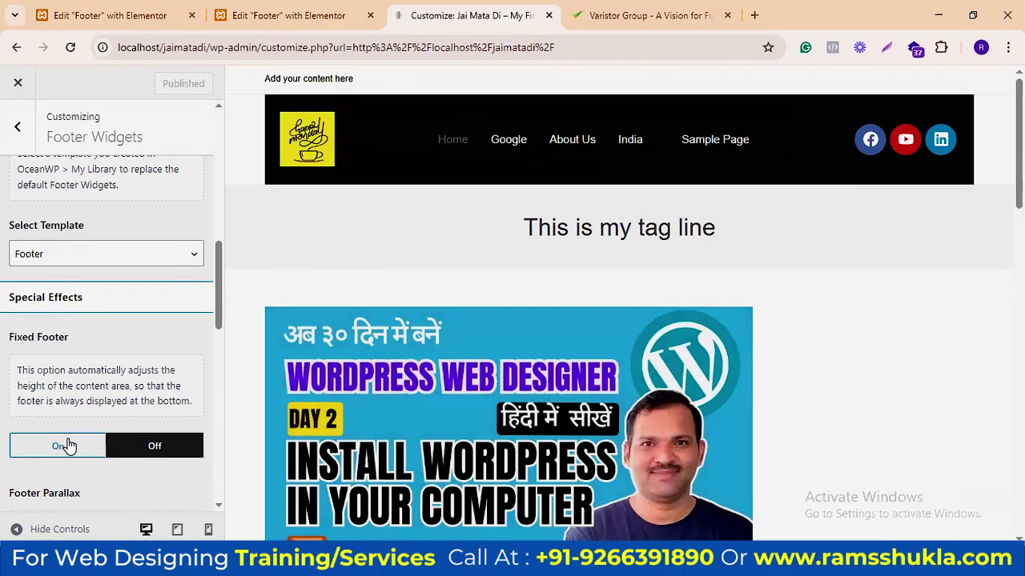
scroll(715, 279, down, 5)
scroll(117, 389, down, 4)
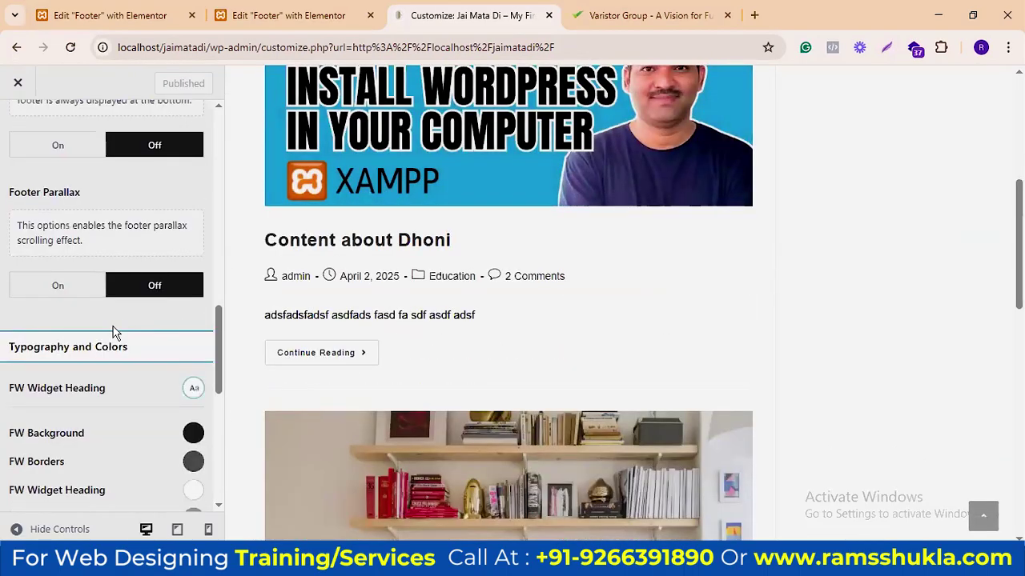
scroll(112, 332, down, 3)
scroll(53, 293, up, 6)
scroll(790, 201, up, 5)
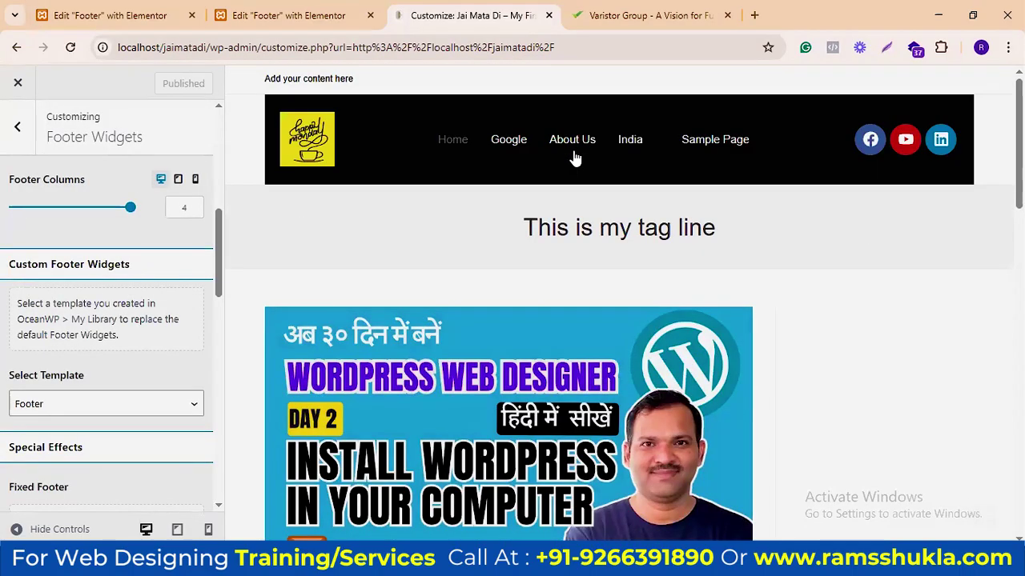
scroll(160, 377, down, 6)
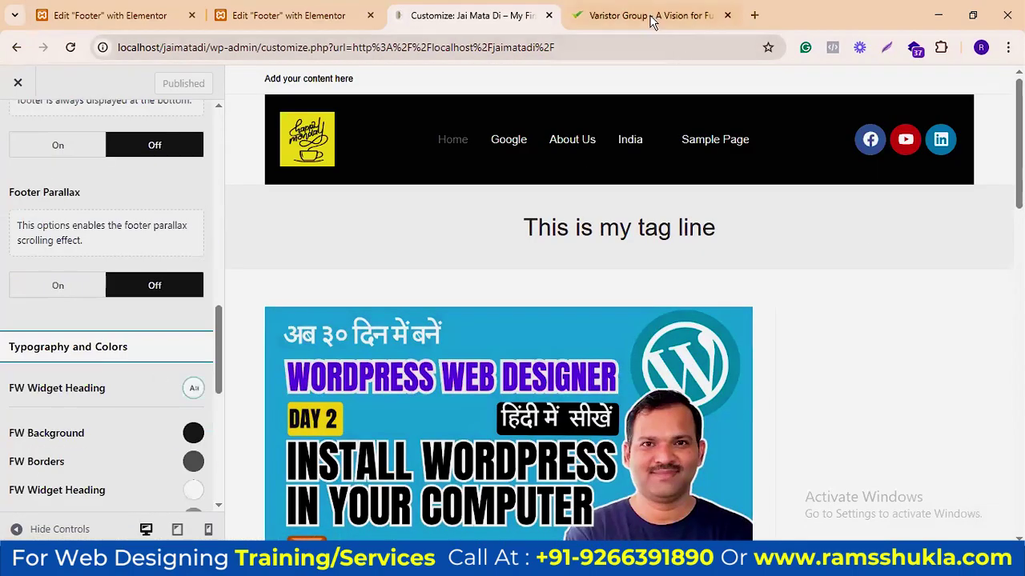
Step: Open the site's home page at localhost/jaimatadi in a new tab and check the custom footer there
click(351, 47)
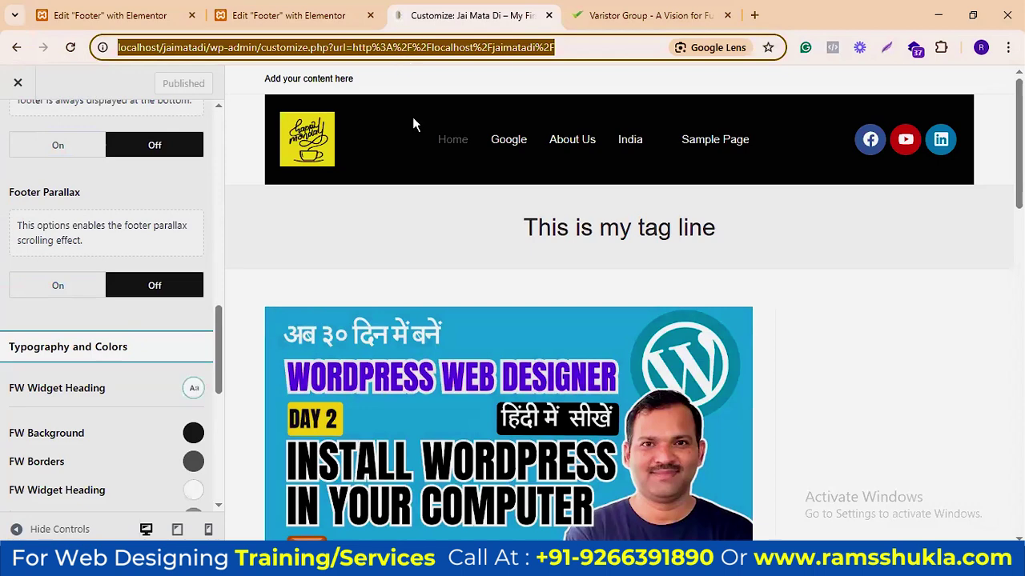
key(ctrl+c)
key(ctrl+t)
key(ctrl+v)
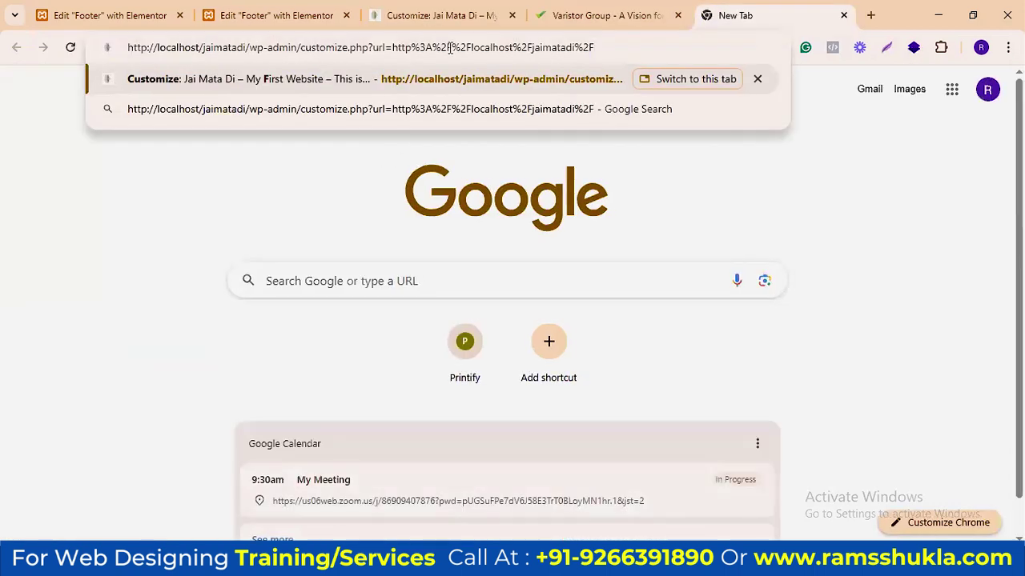
key(BackSpace)
key(BackSpace)
key(BackSpace)
key(BackSpace)
key(BackSpace)
key(BackSpace)
key(BackSpace)
key(BackSpace)
key(BackSpace)
key(BackSpace)
key(BackSpace)
key(BackSpace)
key(BackSpace)
key(BackSpace)
key(BackSpace)
key(BackSpace)
key(BackSpace)
key(BackSpace)
key(BackSpace)
key(BackSpace)
key(BackSpace)
key(Return)
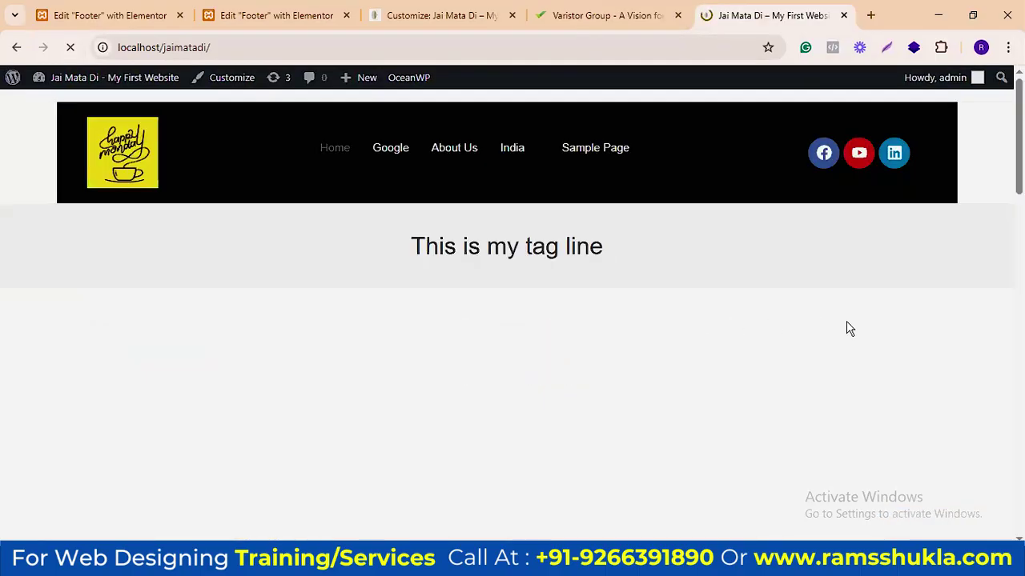
scroll(720, 256, down, 5)
scroll(769, 277, down, 3)
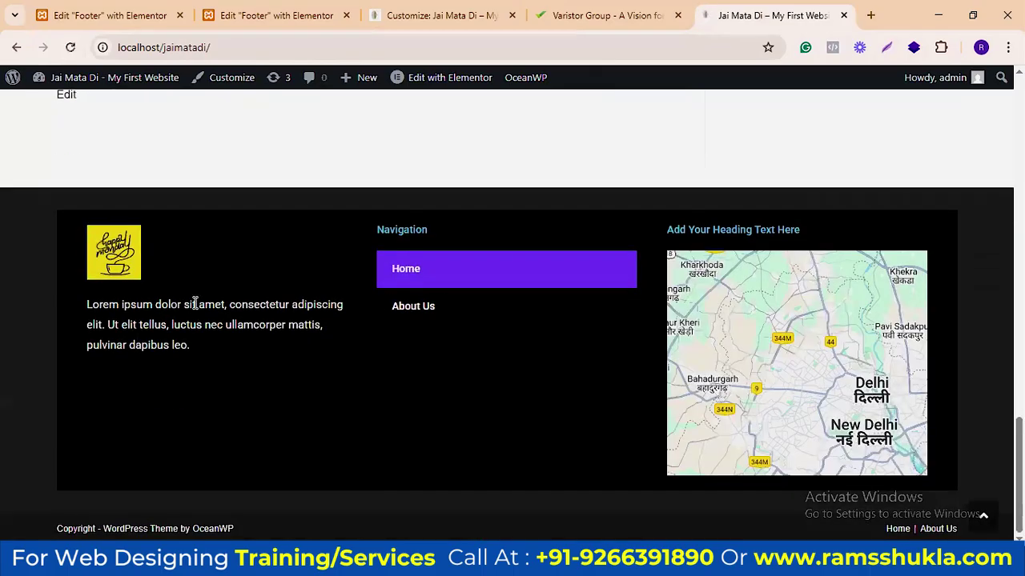
Step: Open the About Us page from the footer's Navigation list and check the custom footer and header there
click(420, 318)
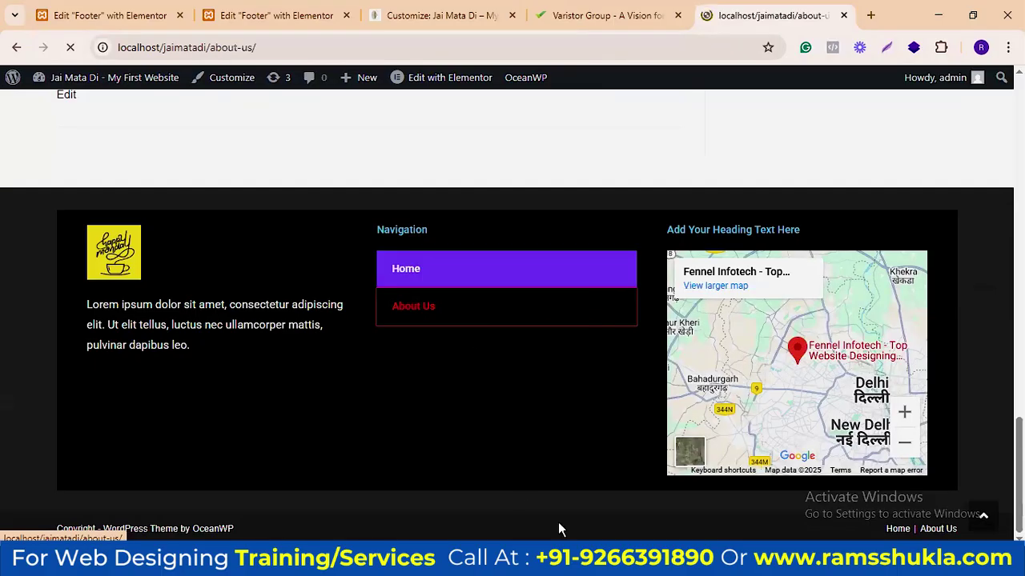
scroll(555, 296, down, 5)
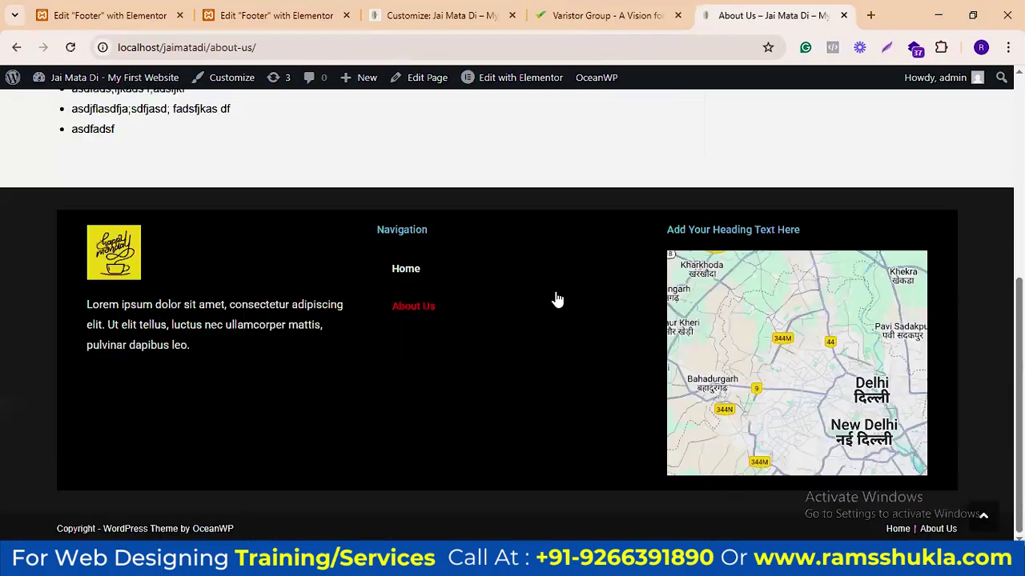
scroll(522, 309, up, 5)
mouse_move(514, 164)
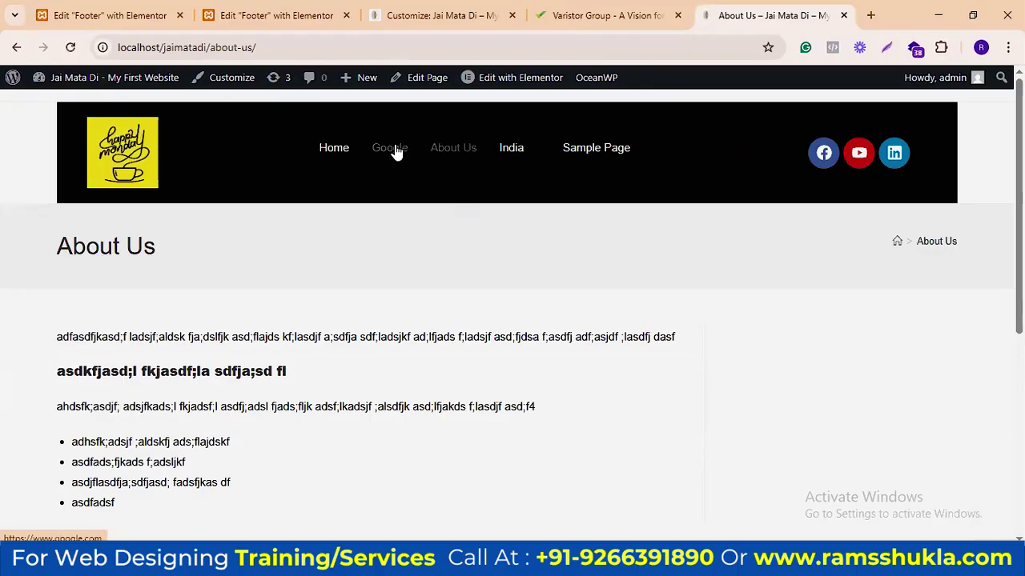
Step: Open the Sample Page from the header menu and look over its custom header and content
click(596, 149)
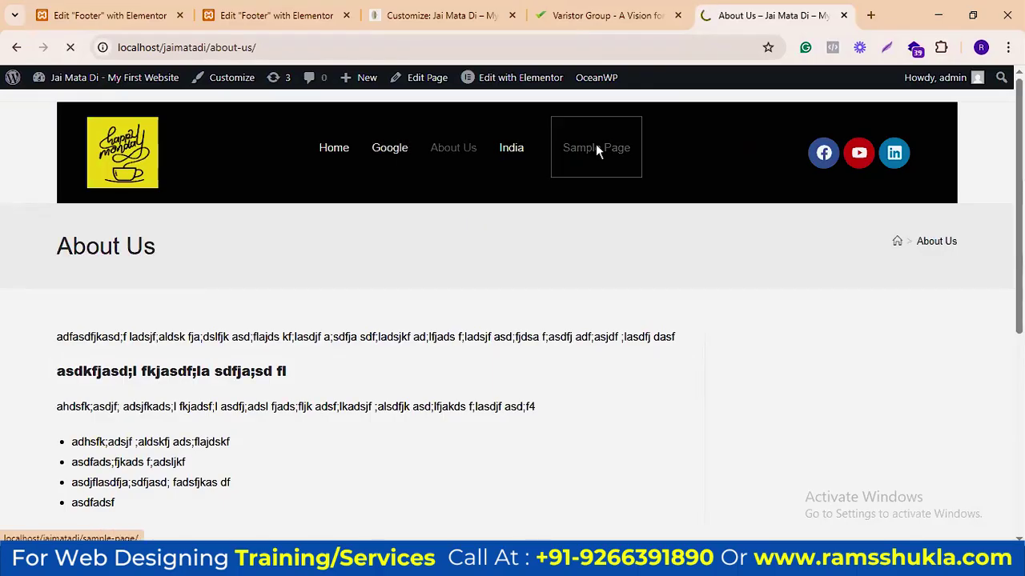
scroll(501, 208, down, 5)
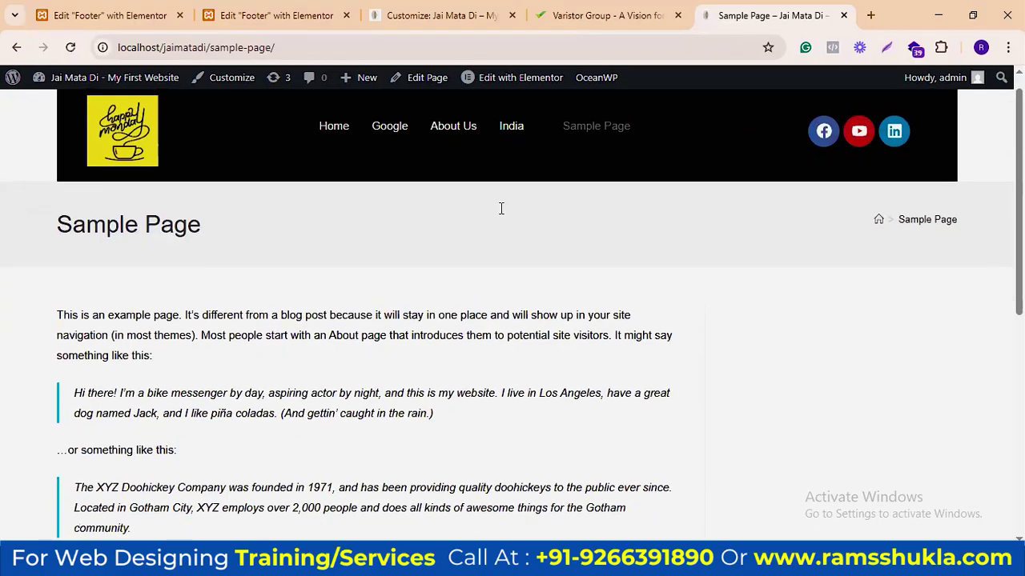
scroll(491, 240, up, 5)
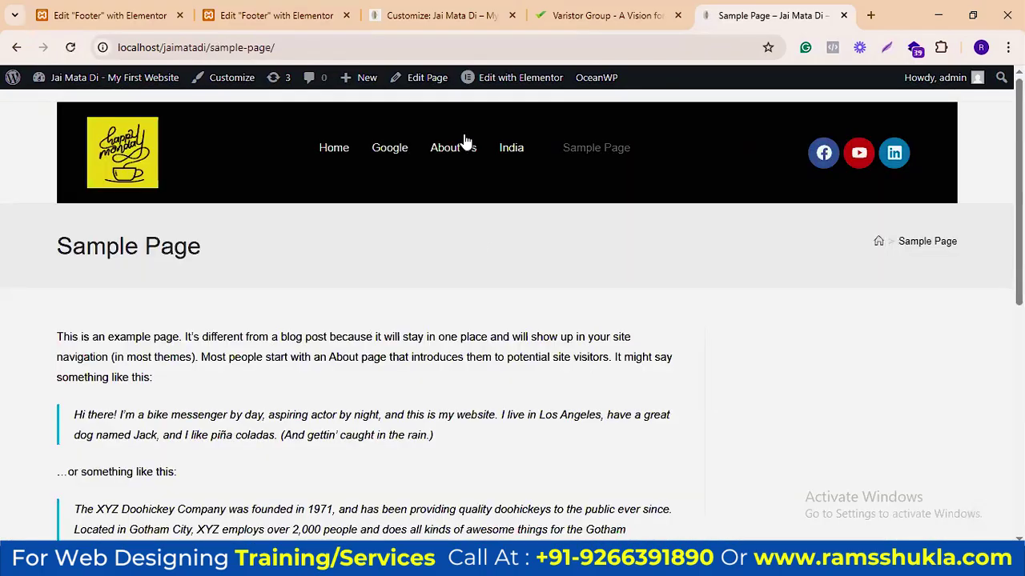
Step: Test the header menu's Google link, close the Varistor Group browser tab, and go back to the Sample Page
click(392, 154)
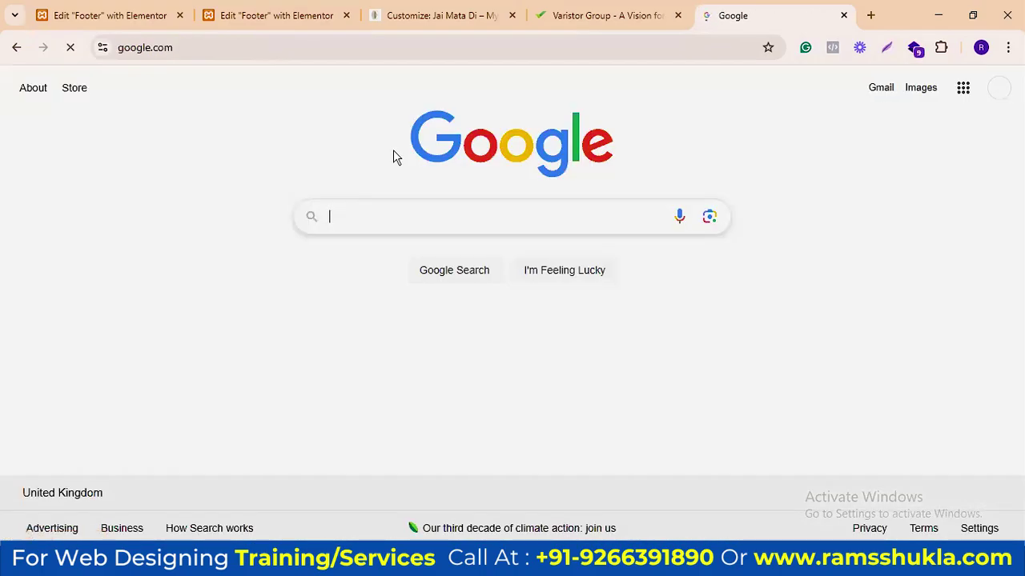
click(437, 11)
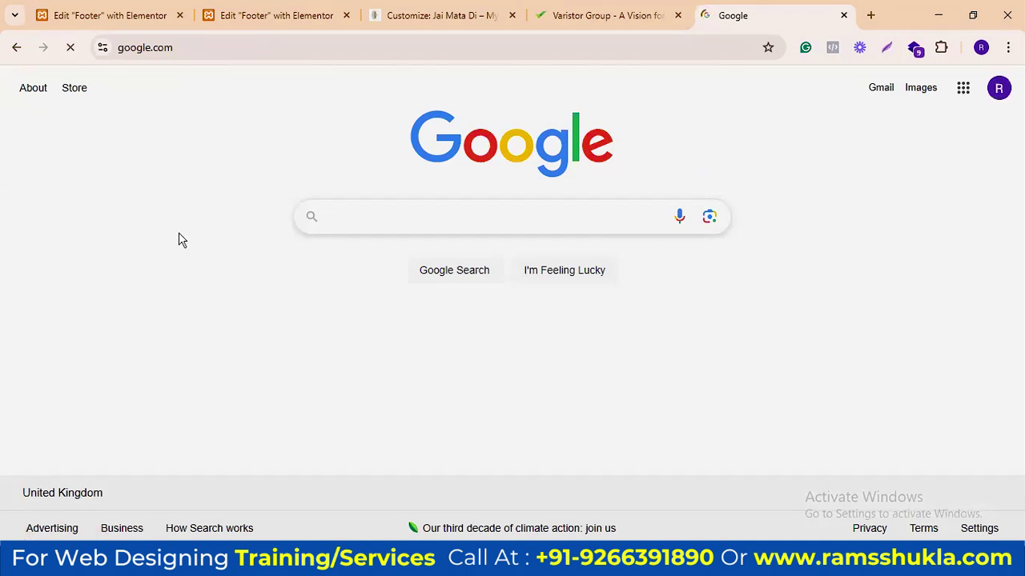
click(607, 15)
click(742, 15)
click(617, 15)
click(748, 14)
click(19, 47)
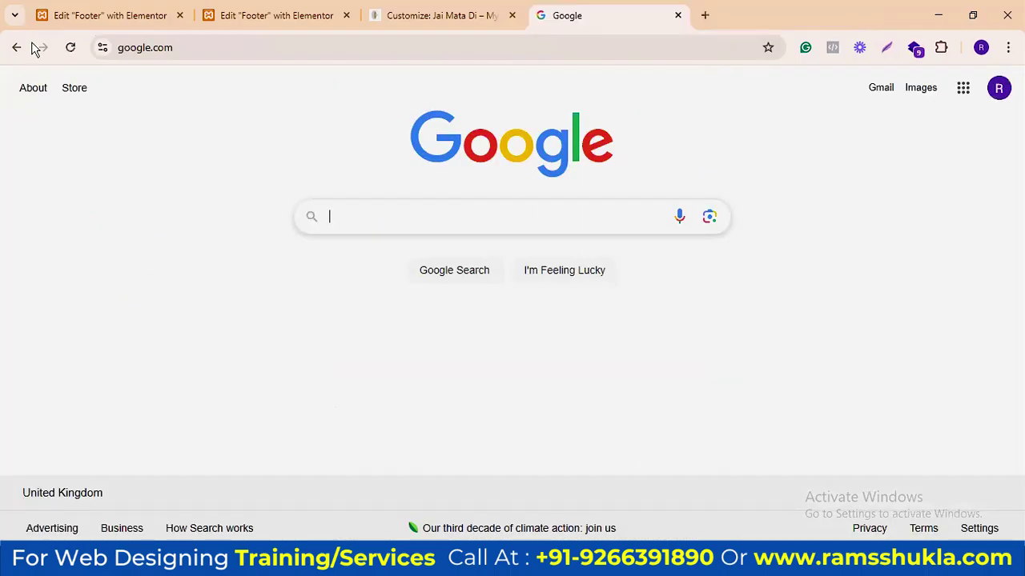
click(304, 15)
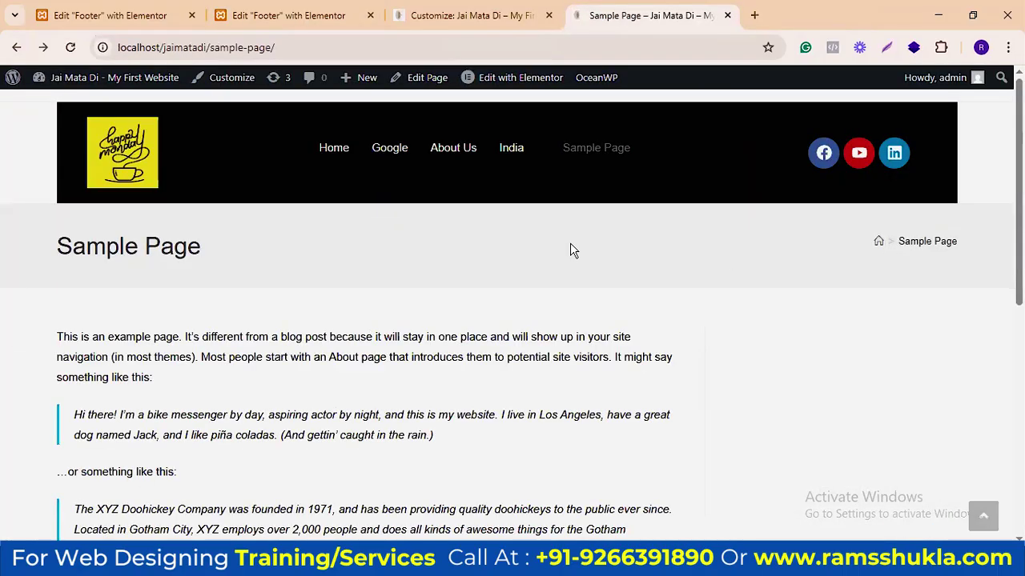
Step: Open the Home page from the header menu and check its footer and header
click(390, 152)
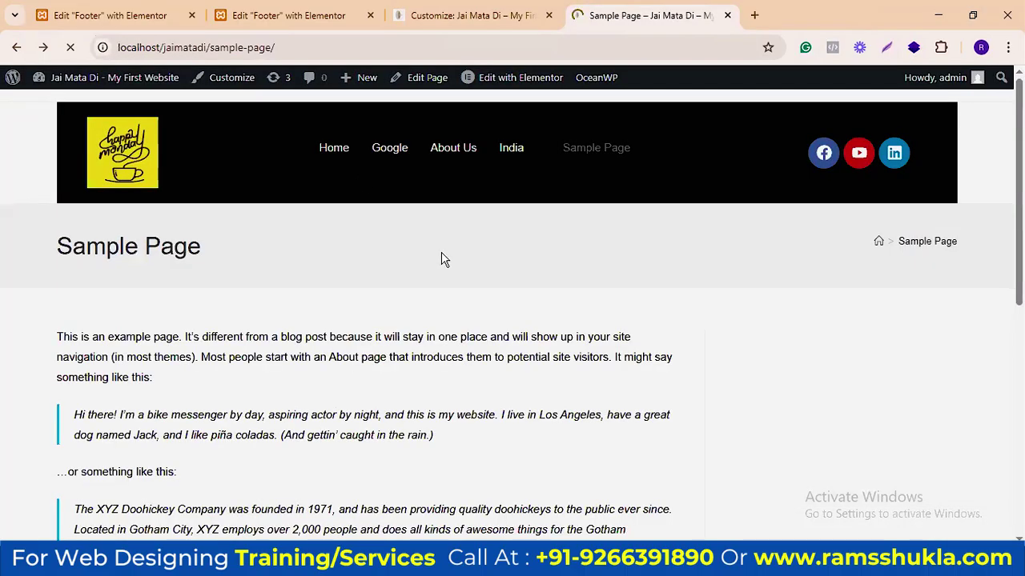
click(329, 152)
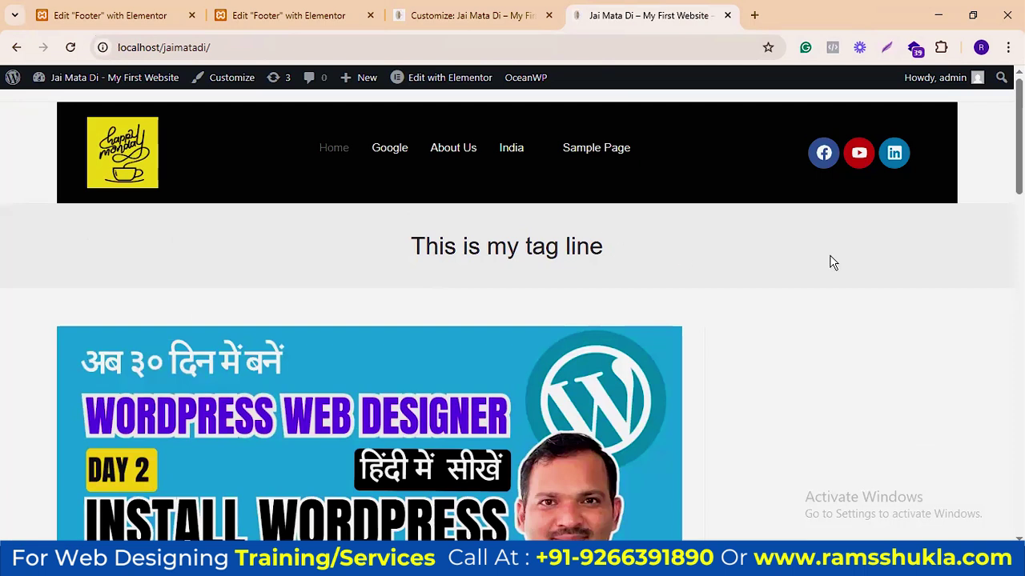
scroll(833, 263, down, 10)
scroll(558, 316, down, 10)
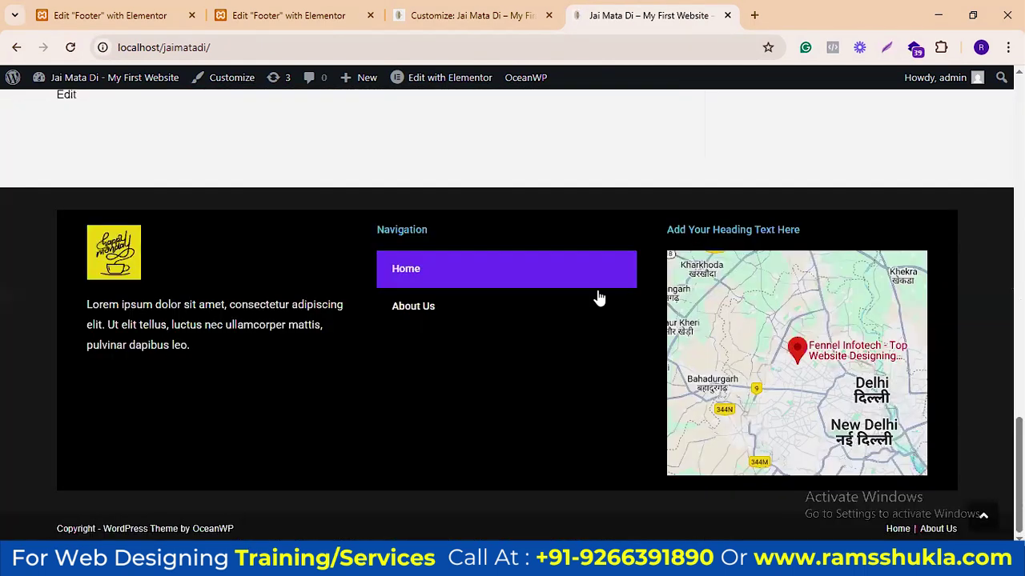
scroll(399, 158, up, 15)
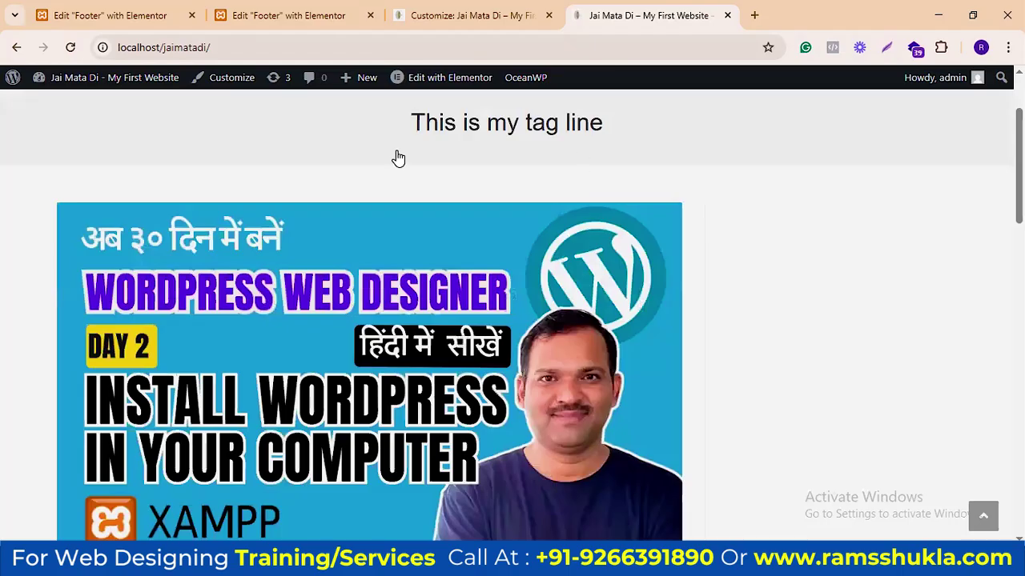
scroll(398, 158, up, 2)
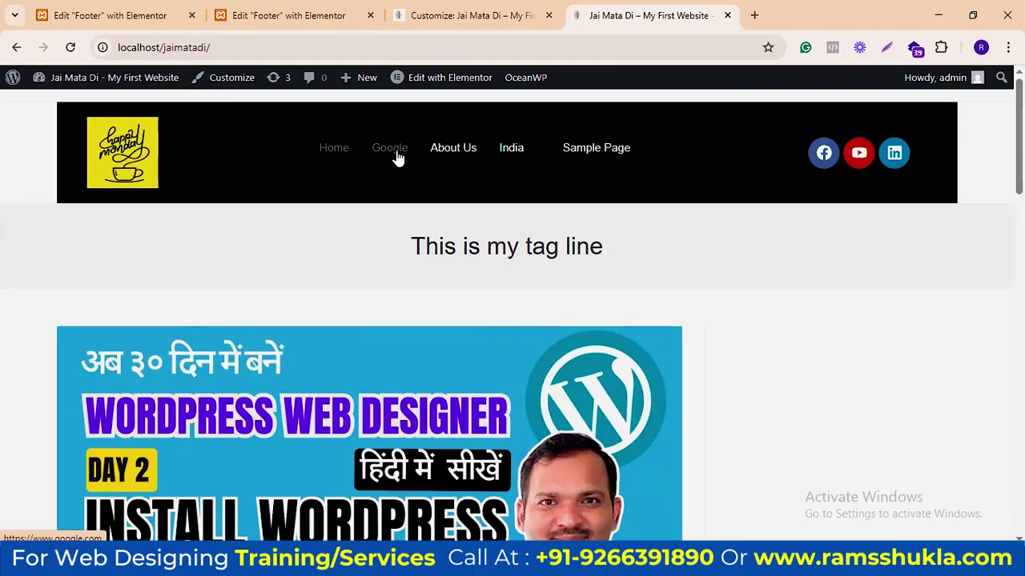
Step: Reload the home page through its header menu link and view the page down to the footer
click(342, 153)
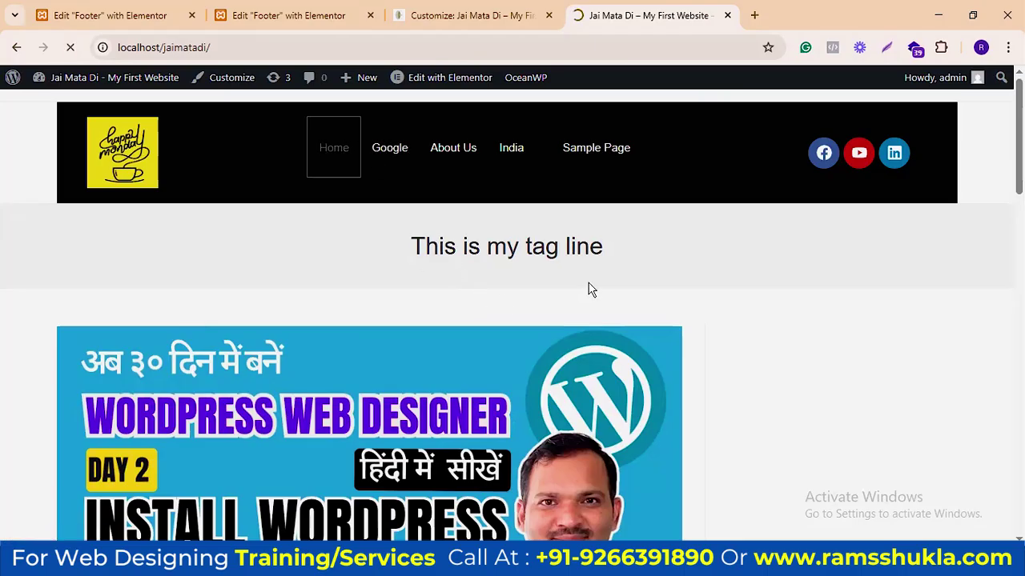
scroll(552, 300, down, 10)
scroll(499, 281, down, 8)
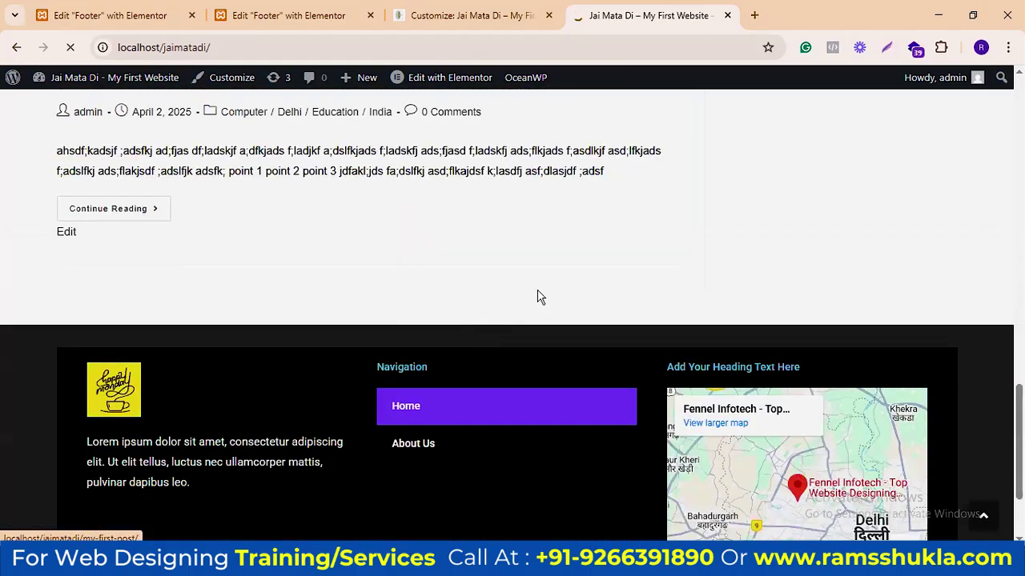
scroll(595, 285, down, 15)
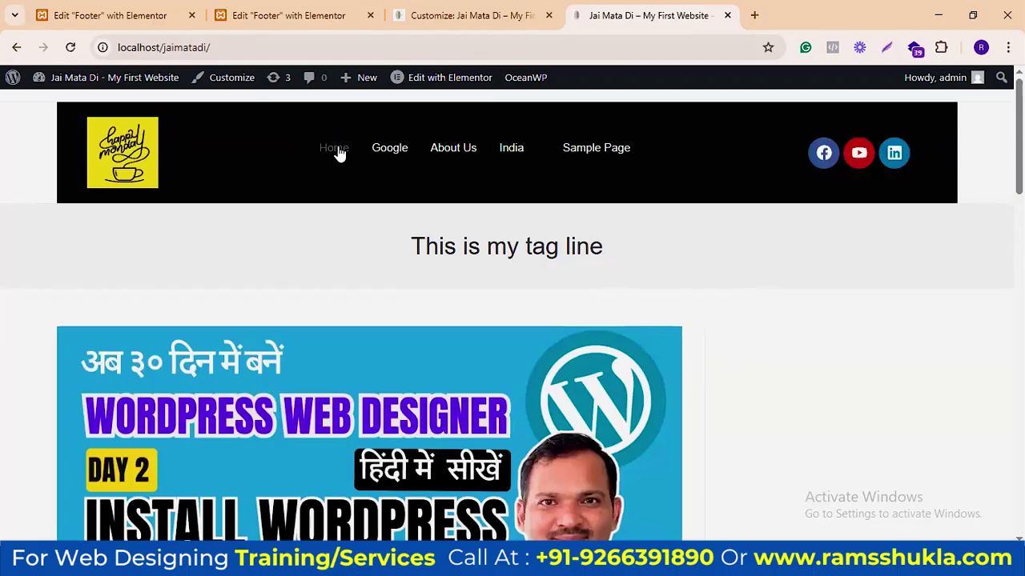
scroll(521, 212, down, 5)
scroll(510, 199, up, 5)
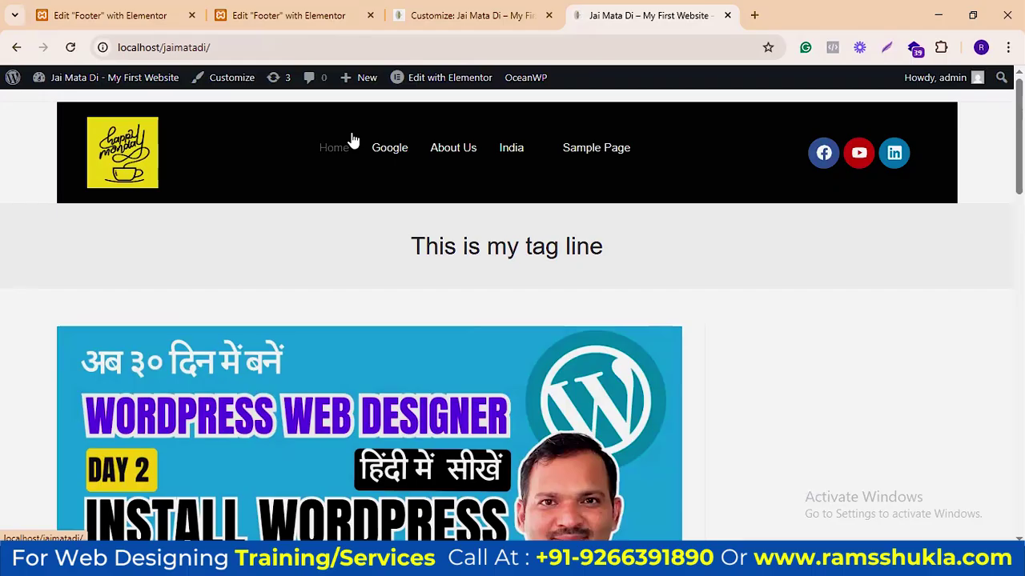
scroll(593, 281, down, 5)
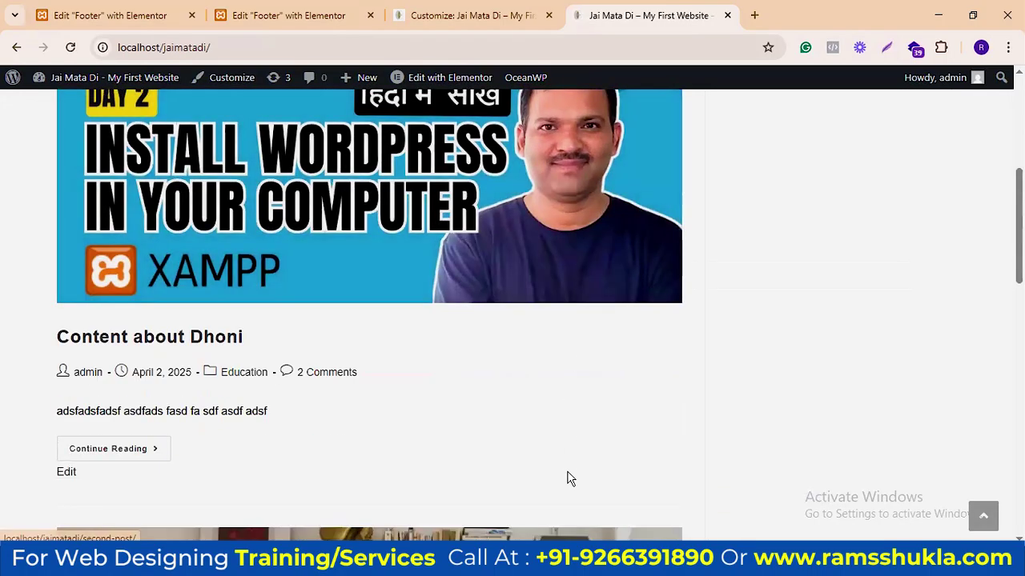
mouse_move(566, 561)
click(508, 481)
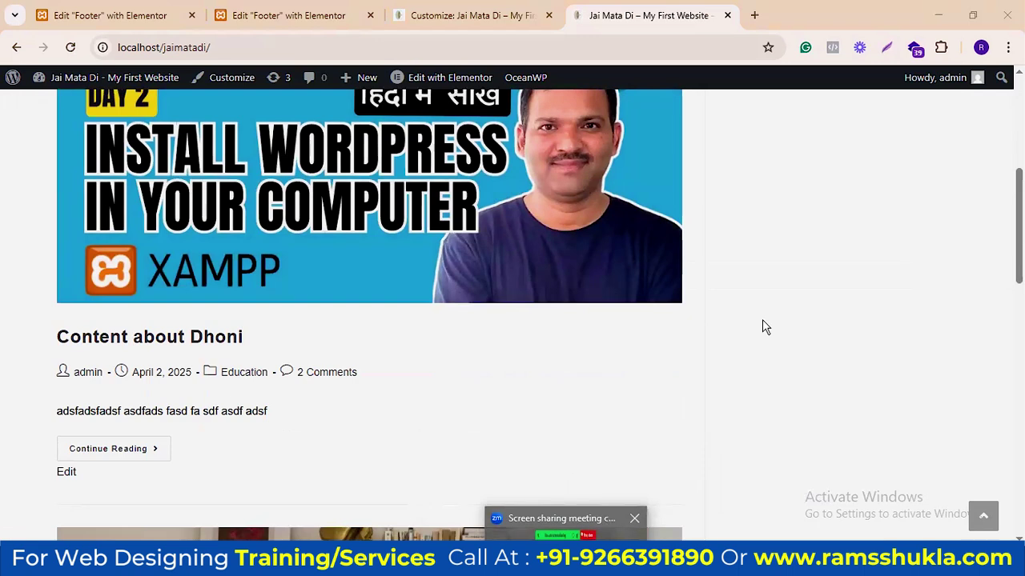
Step: Review the home page from header to footer and return to its beginning with the page's scroll-up control
scroll(647, 214, up, 5)
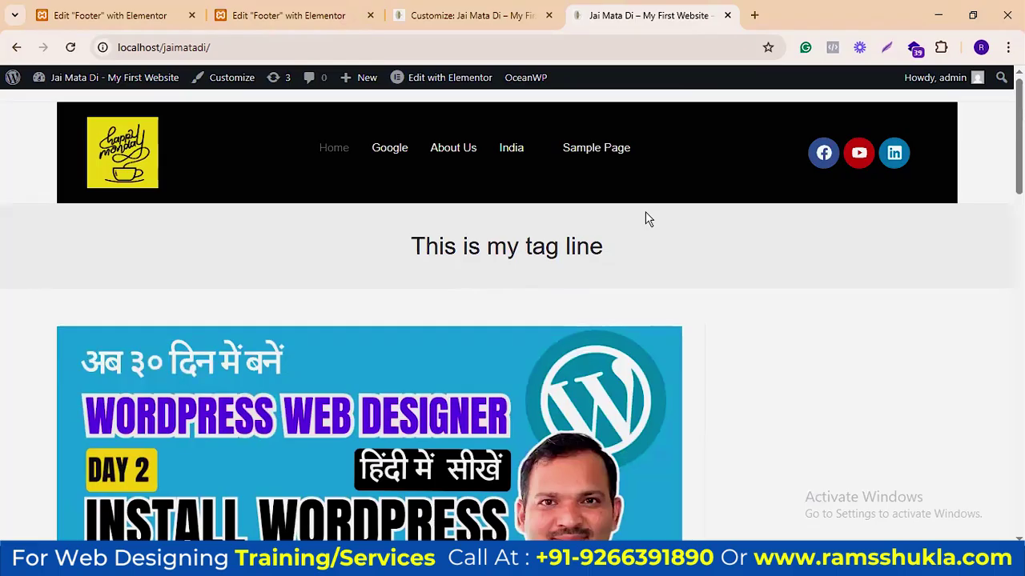
scroll(773, 272, down, 6)
scroll(761, 337, down, 8)
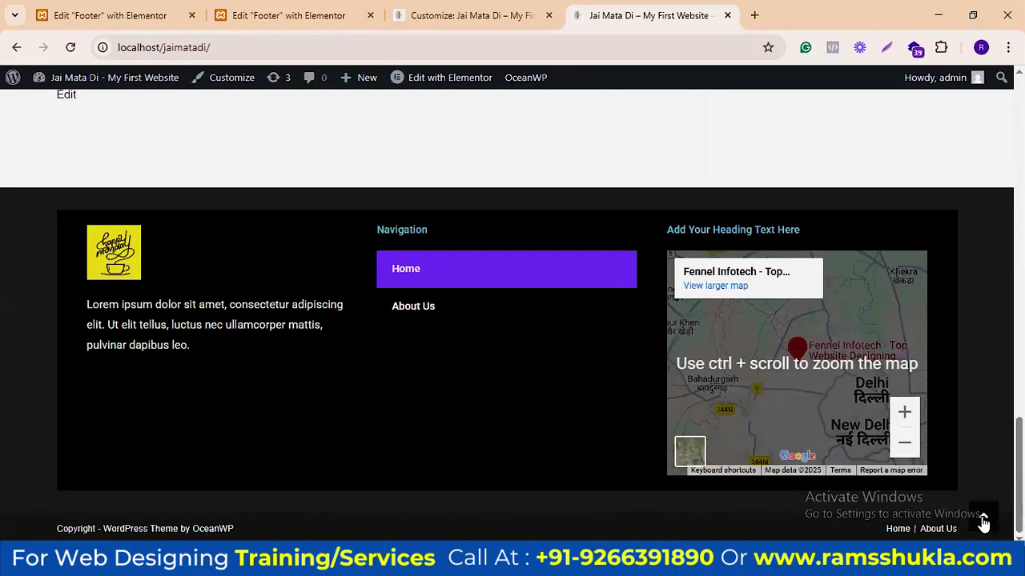
click(984, 520)
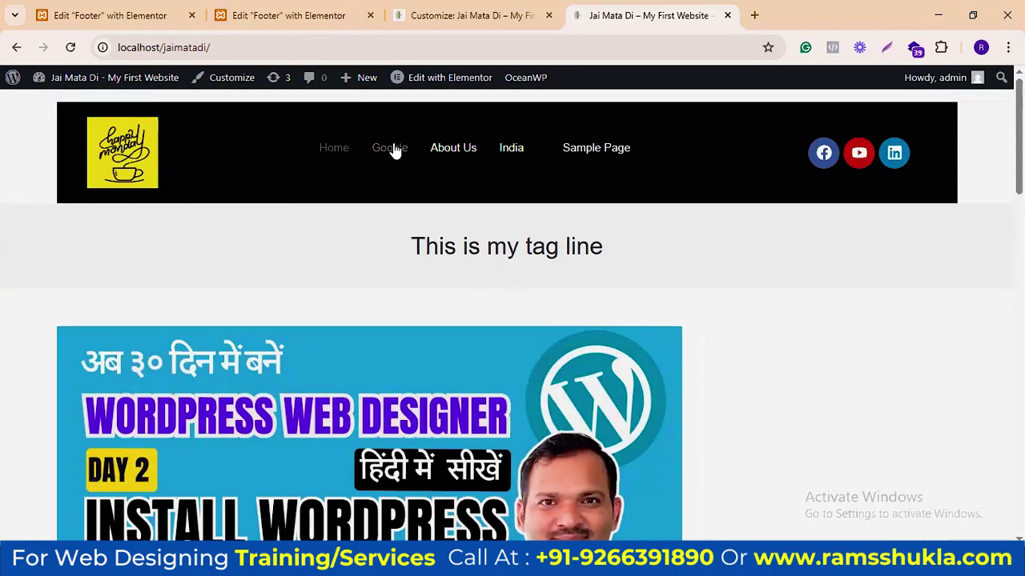
Step: Open the Education category under India > Delhi in the header menu, check its footer, and return to the home page
mouse_move(507, 159)
mouse_move(603, 216)
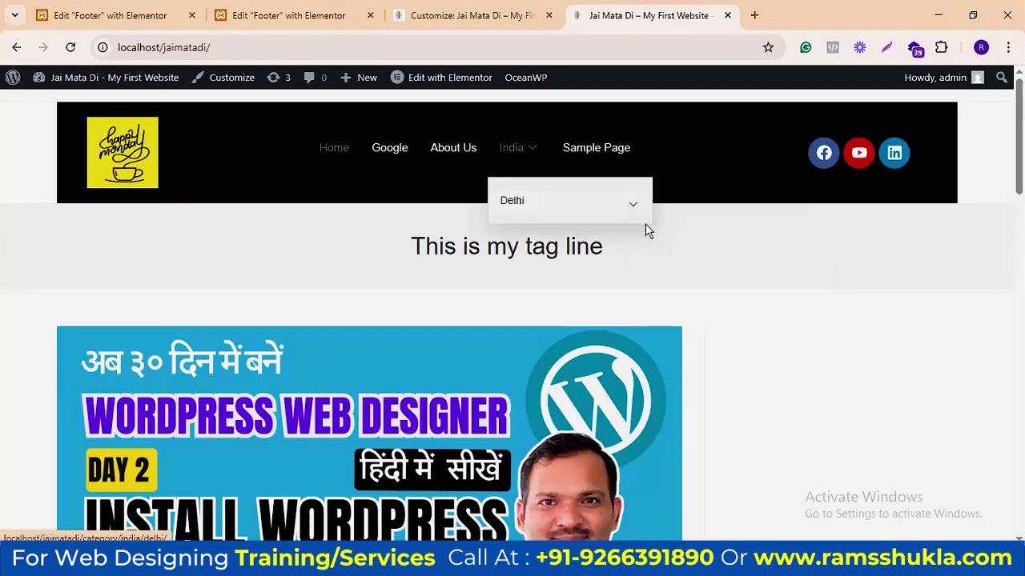
click(684, 213)
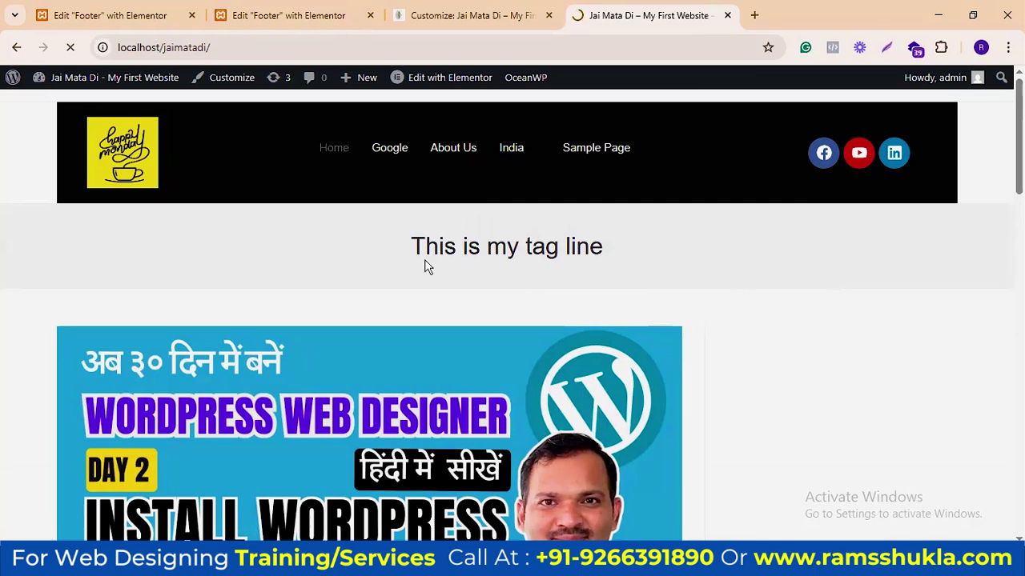
scroll(330, 346, down, 15)
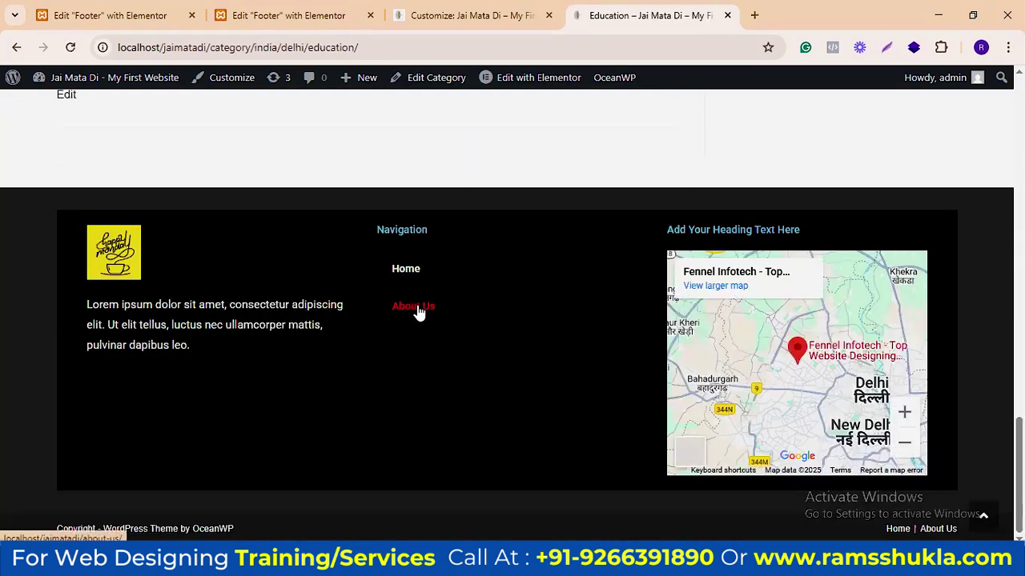
scroll(541, 356, up, 5)
scroll(480, 336, up, 10)
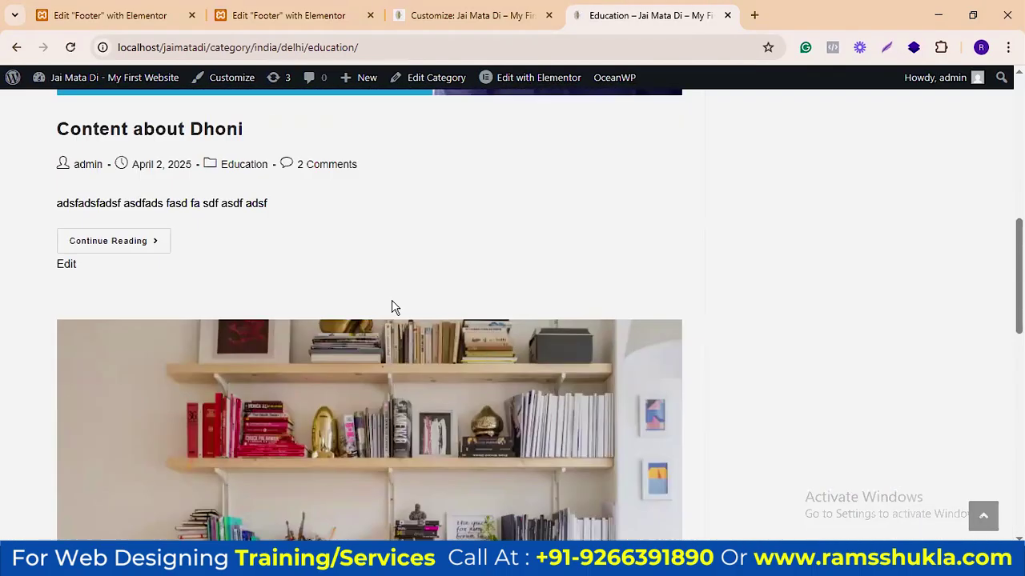
click(333, 147)
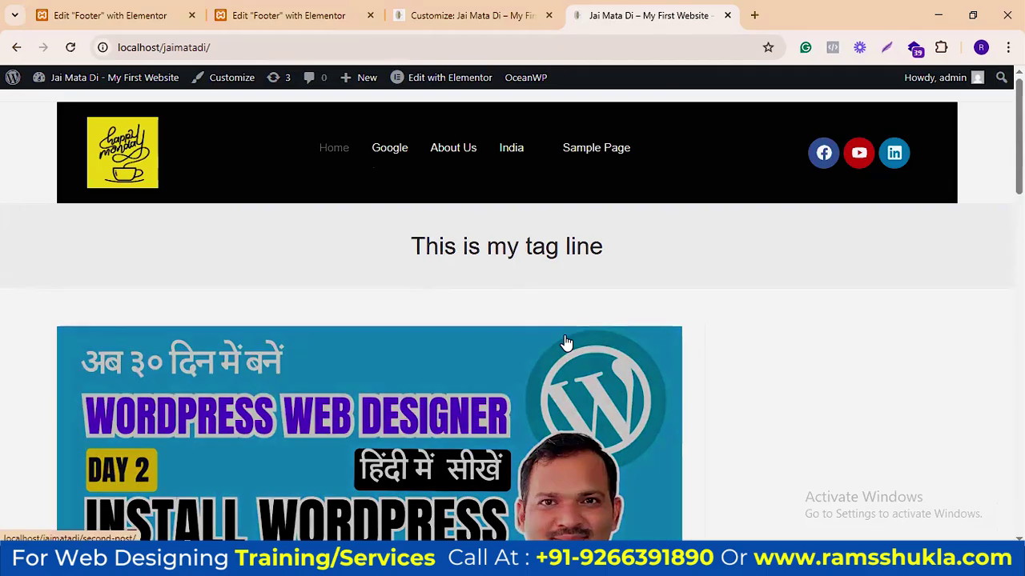
Step: Close the Customizer and open the site's WordPress admin Dashboard
click(473, 15)
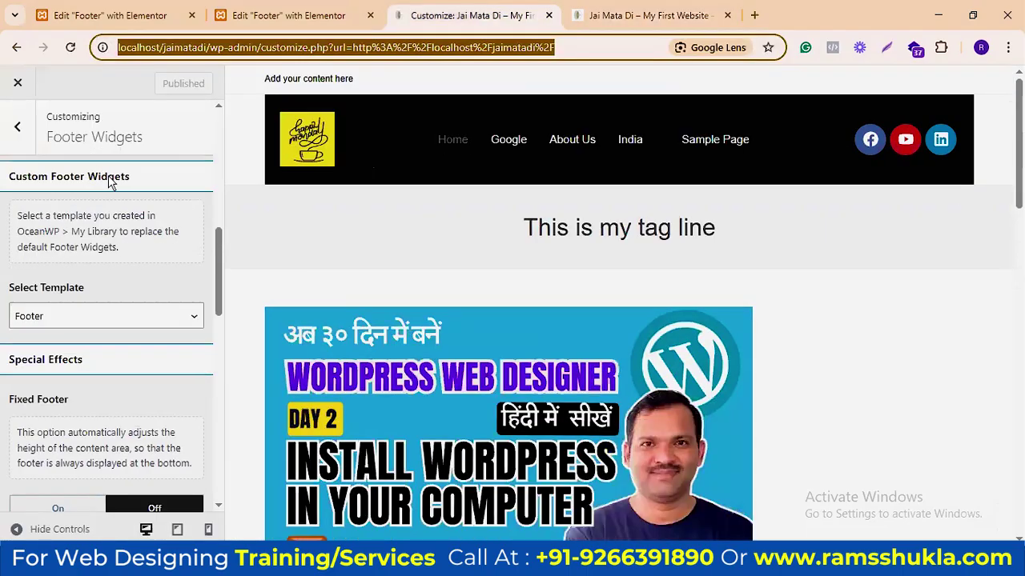
scroll(108, 177, up, 7)
click(18, 85)
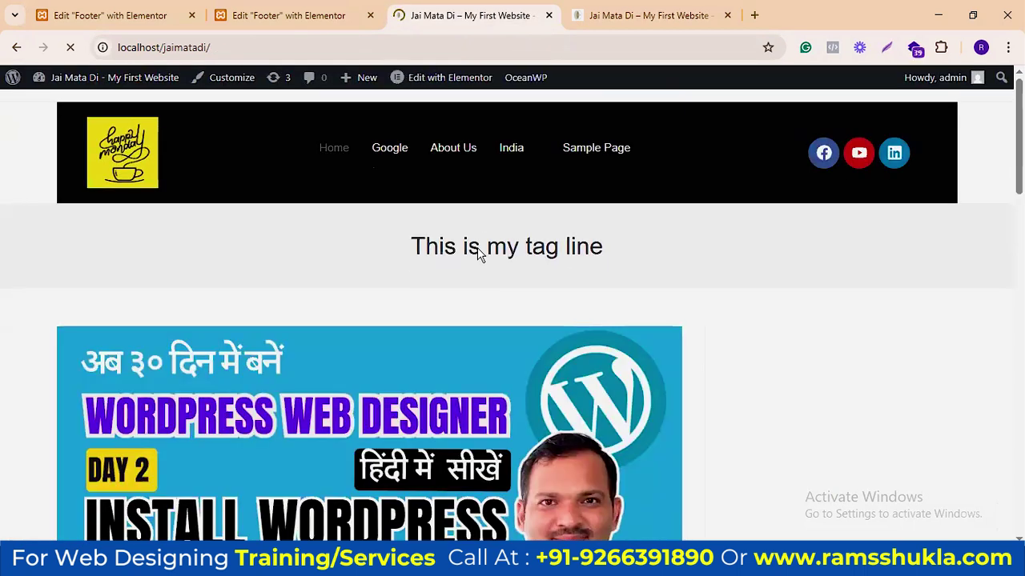
mouse_move(130, 82)
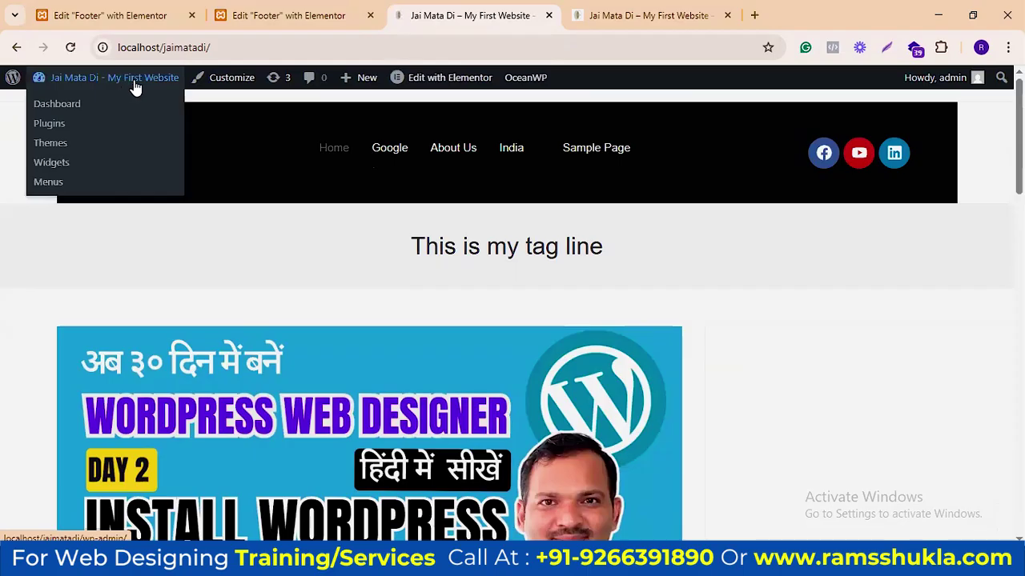
click(76, 109)
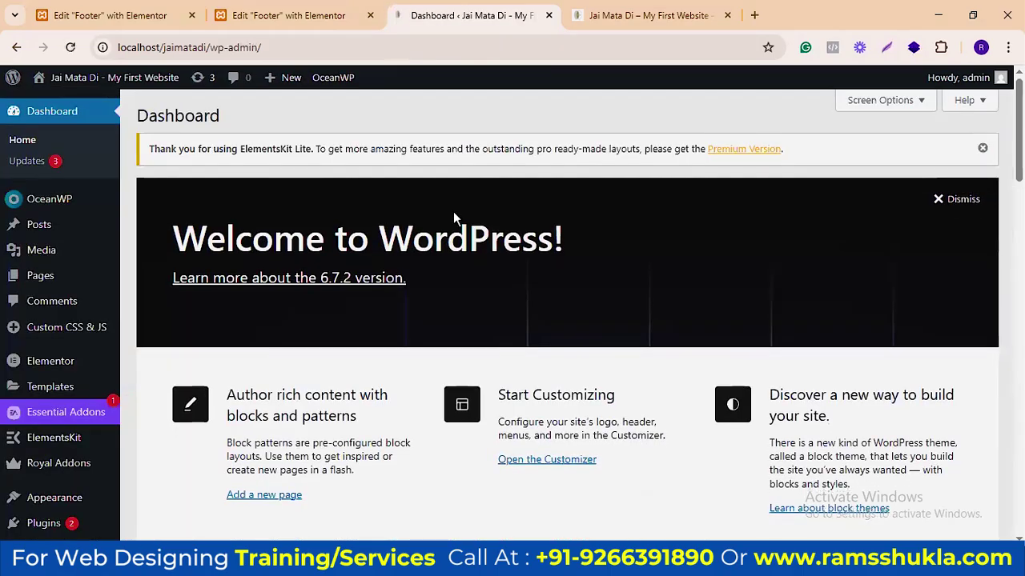
Step: Look over the Dashboard's welcome area and the Elementor overview with its recently edited pages and news
scroll(497, 236, down, 6)
scroll(529, 258, down, 3)
scroll(551, 263, up, 10)
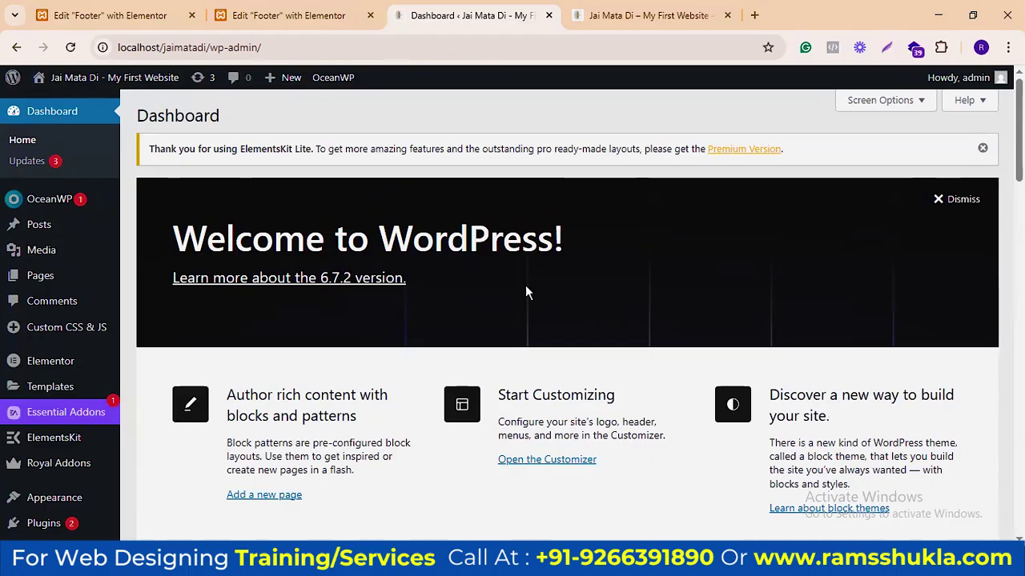
scroll(582, 247, down, 10)
scroll(562, 321, down, 3)
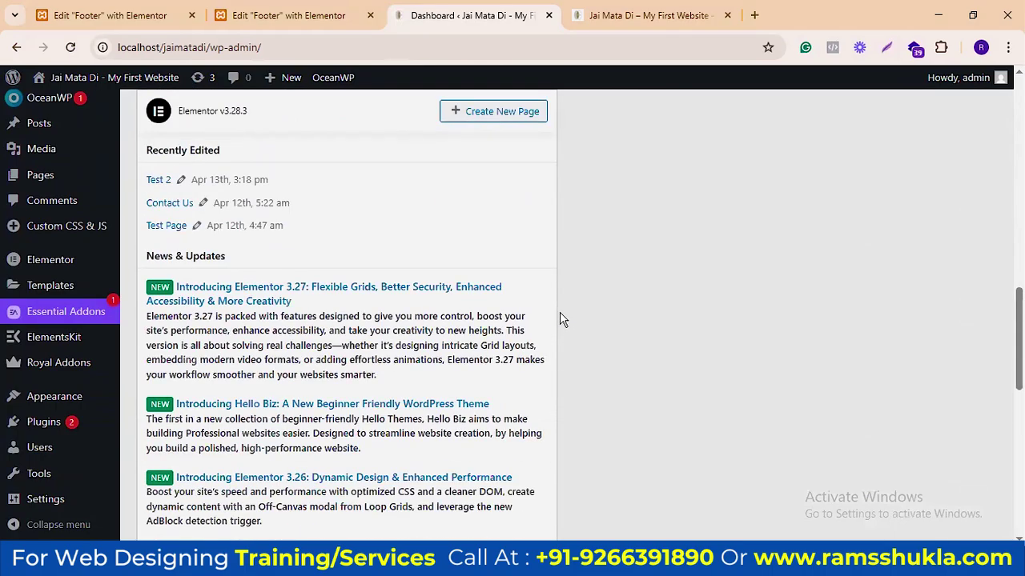
scroll(270, 313, up, 8)
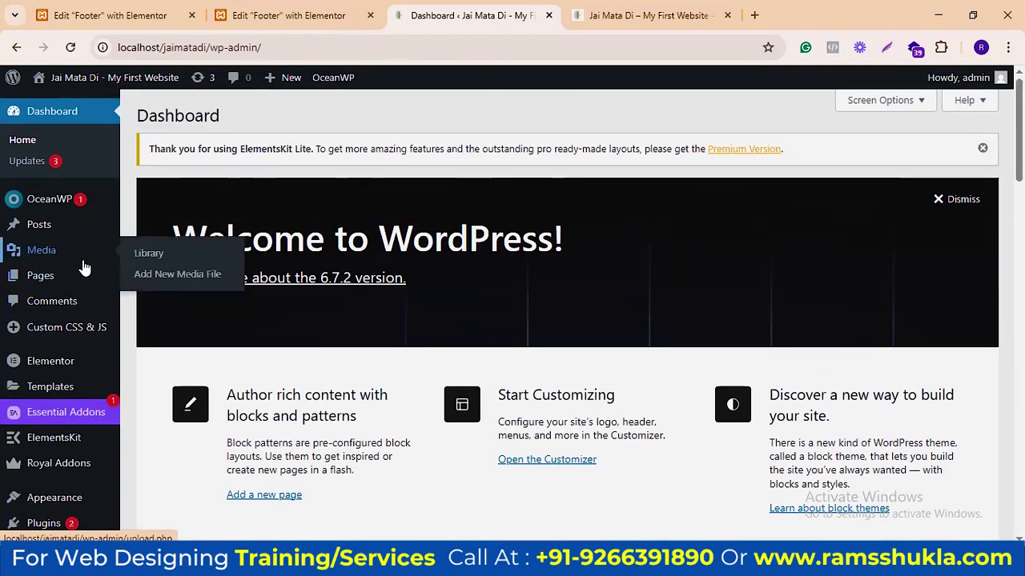